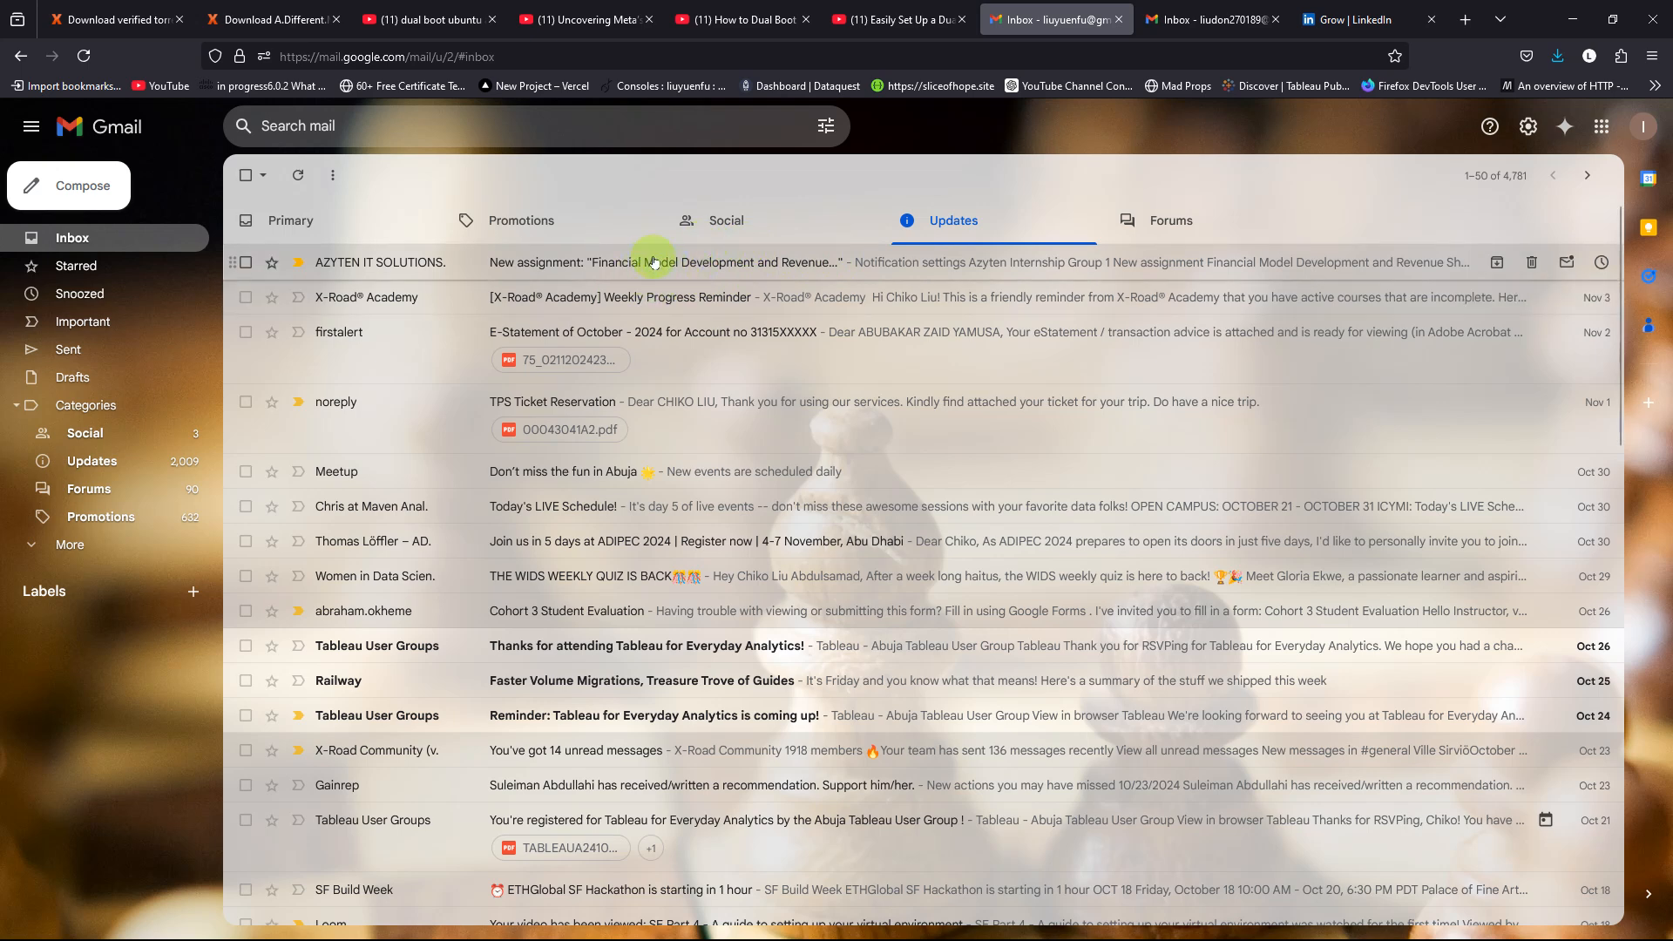
Step: Open the "Financial Model Development and Revenue..." assignment email, review its instructions and open the full details in Google Classroom
left_click(654, 261)
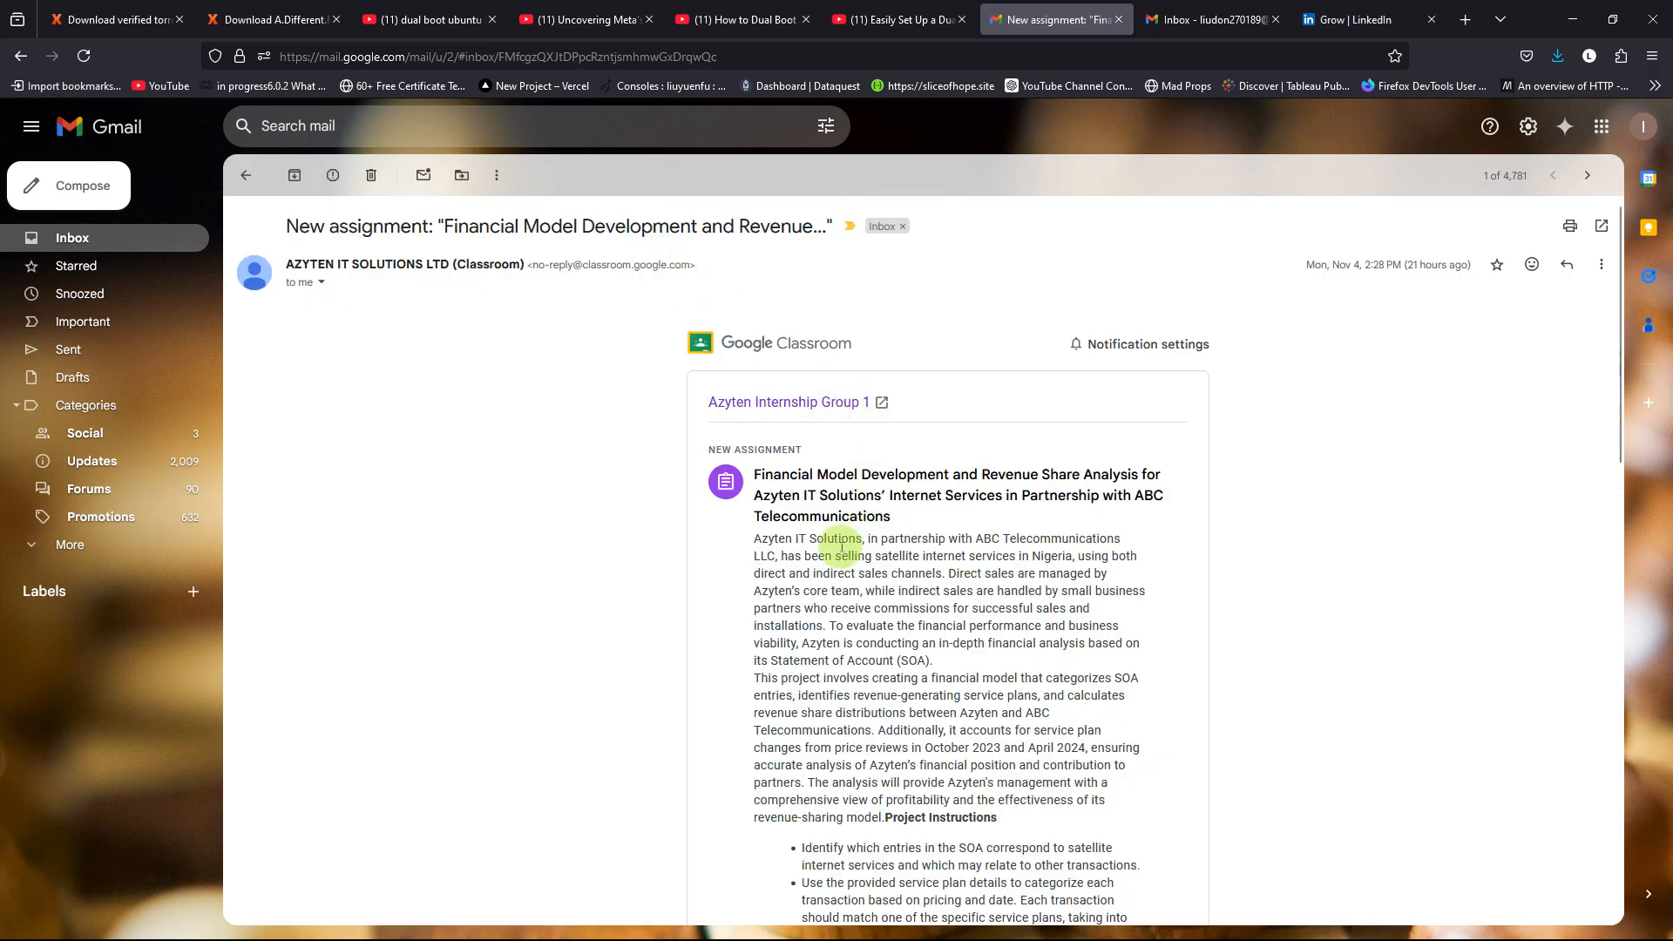
scroll(809, 513, "down", 15)
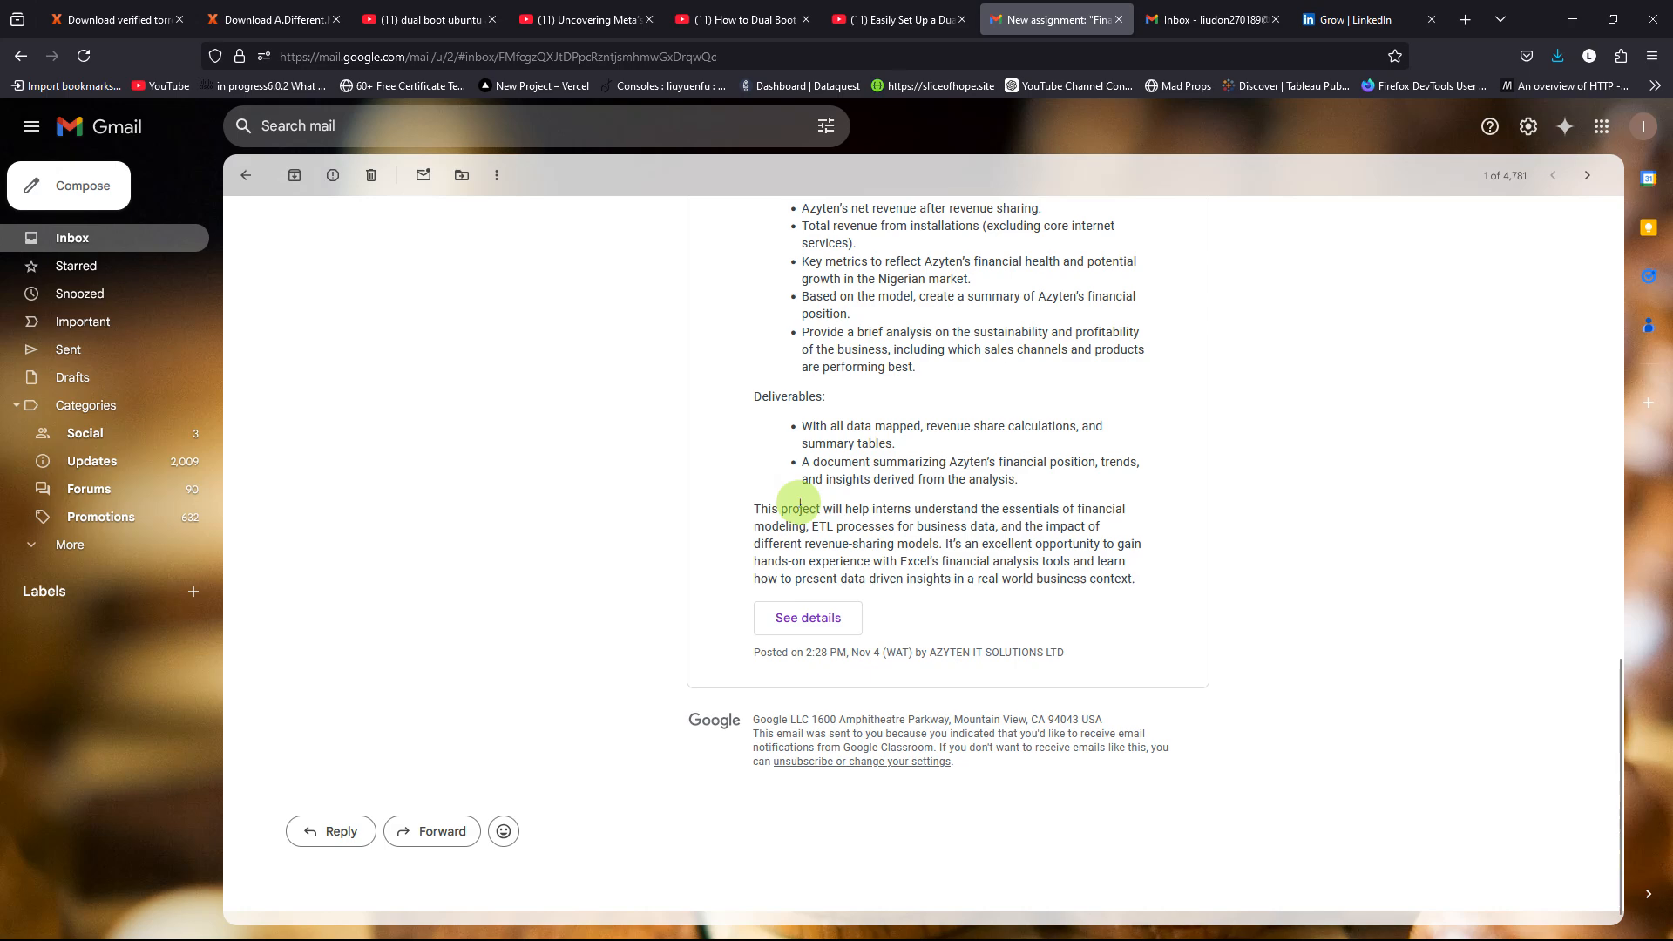
scroll(798, 506, "up", 15)
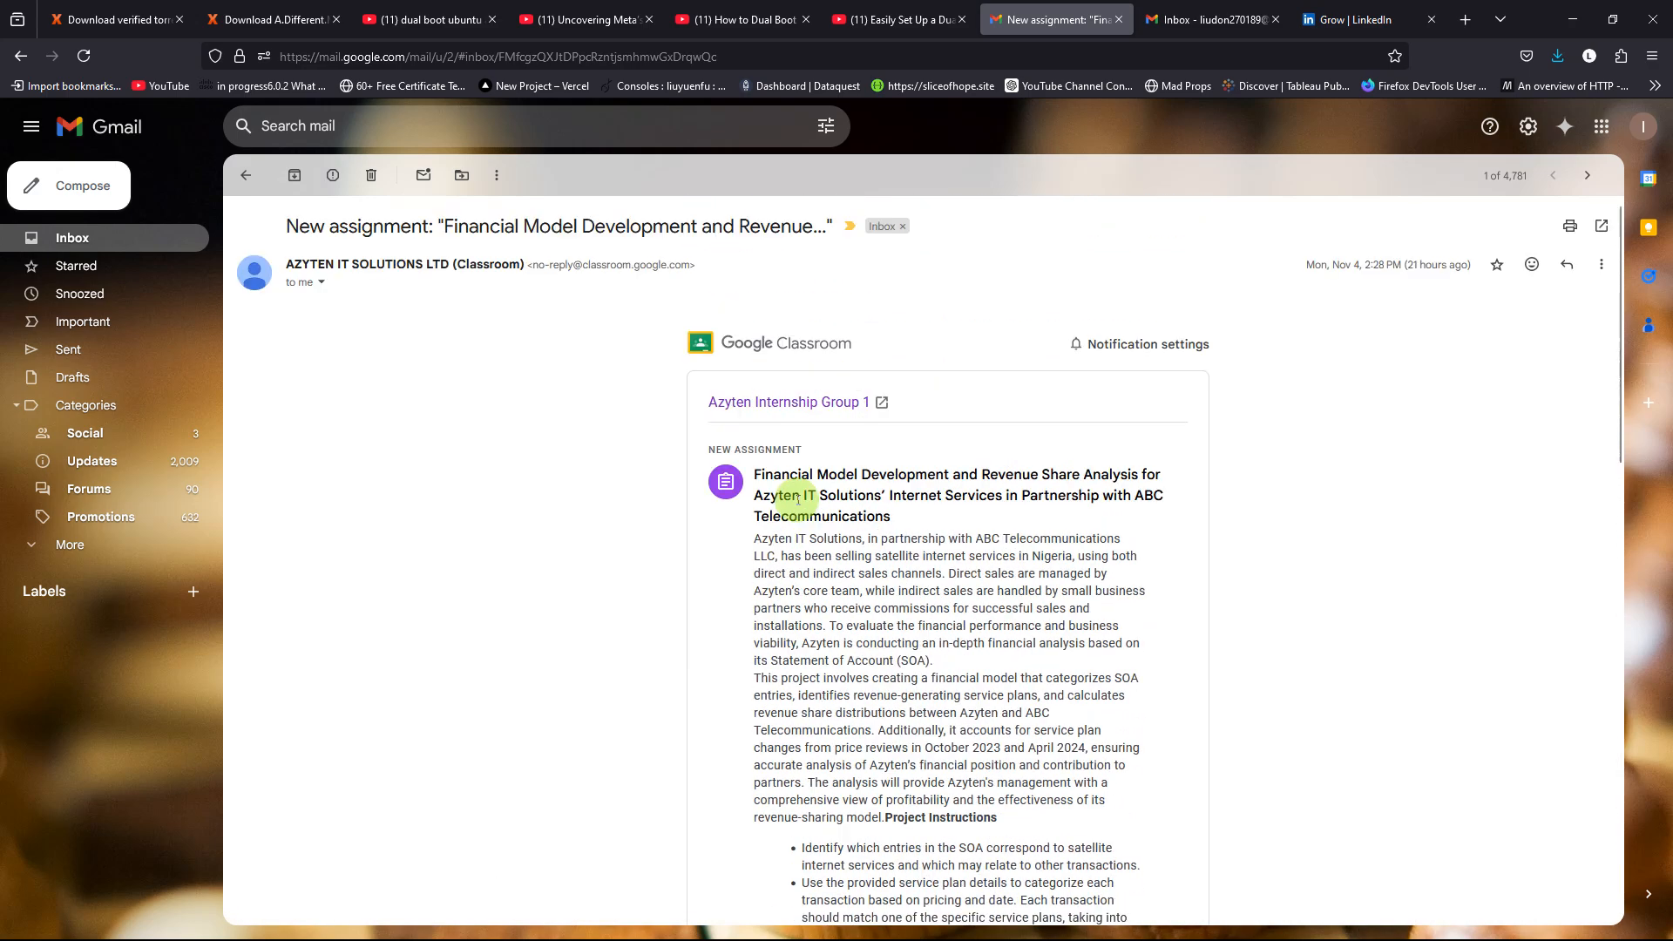
scroll(797, 499, "down", 12)
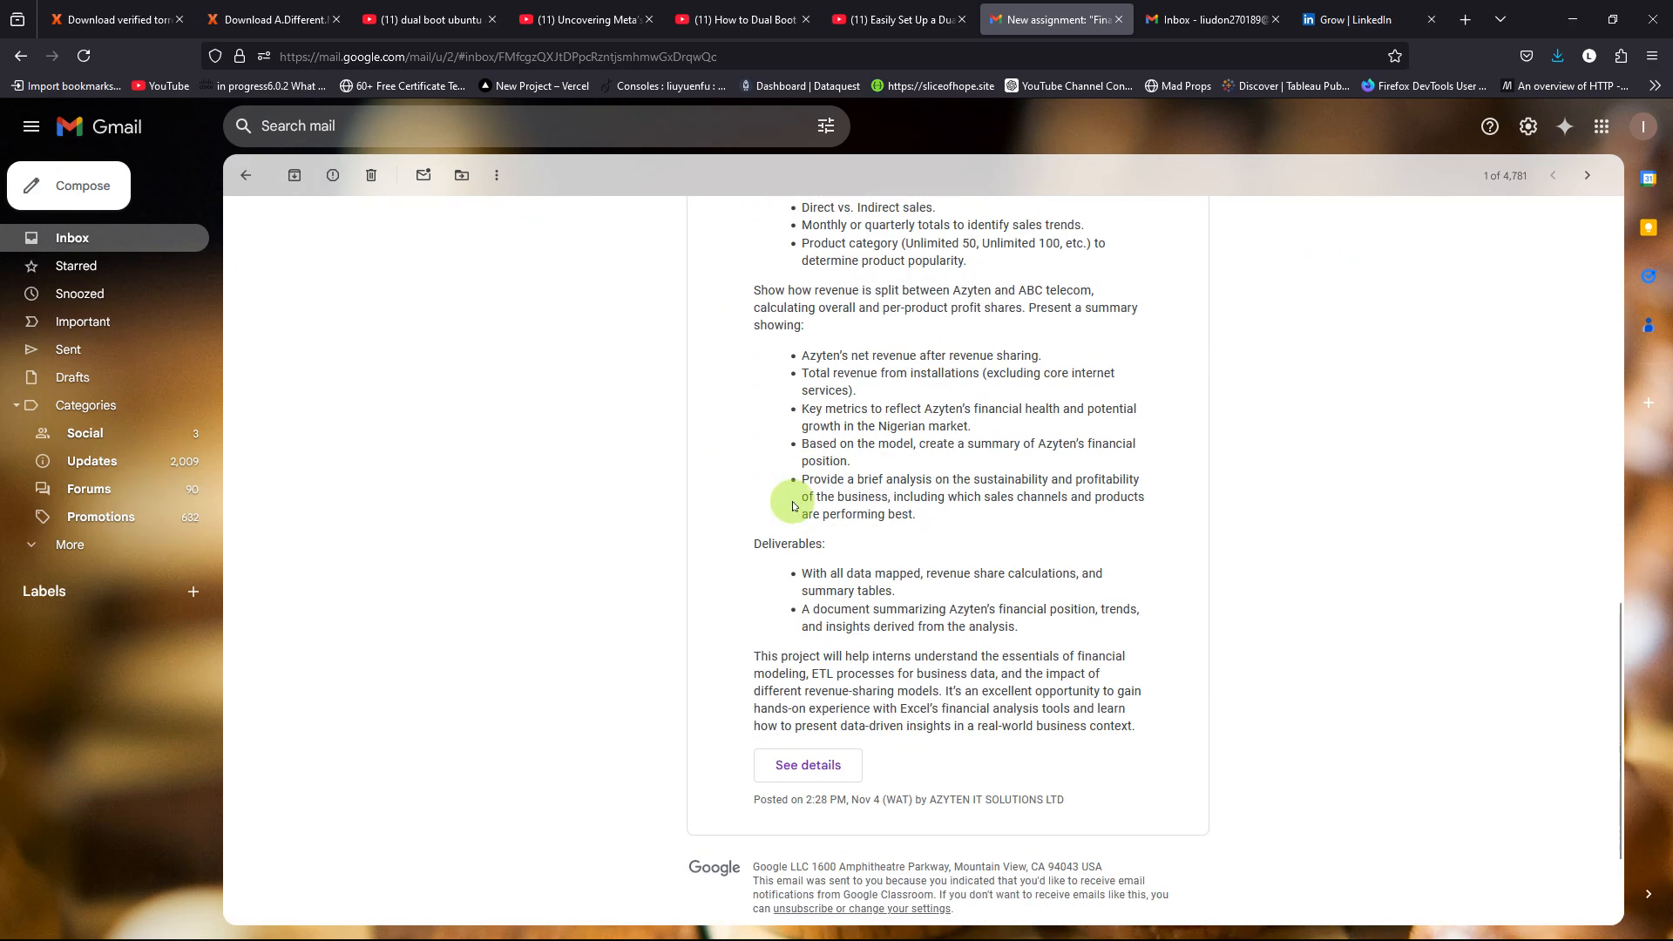
scroll(793, 505, "down", 2)
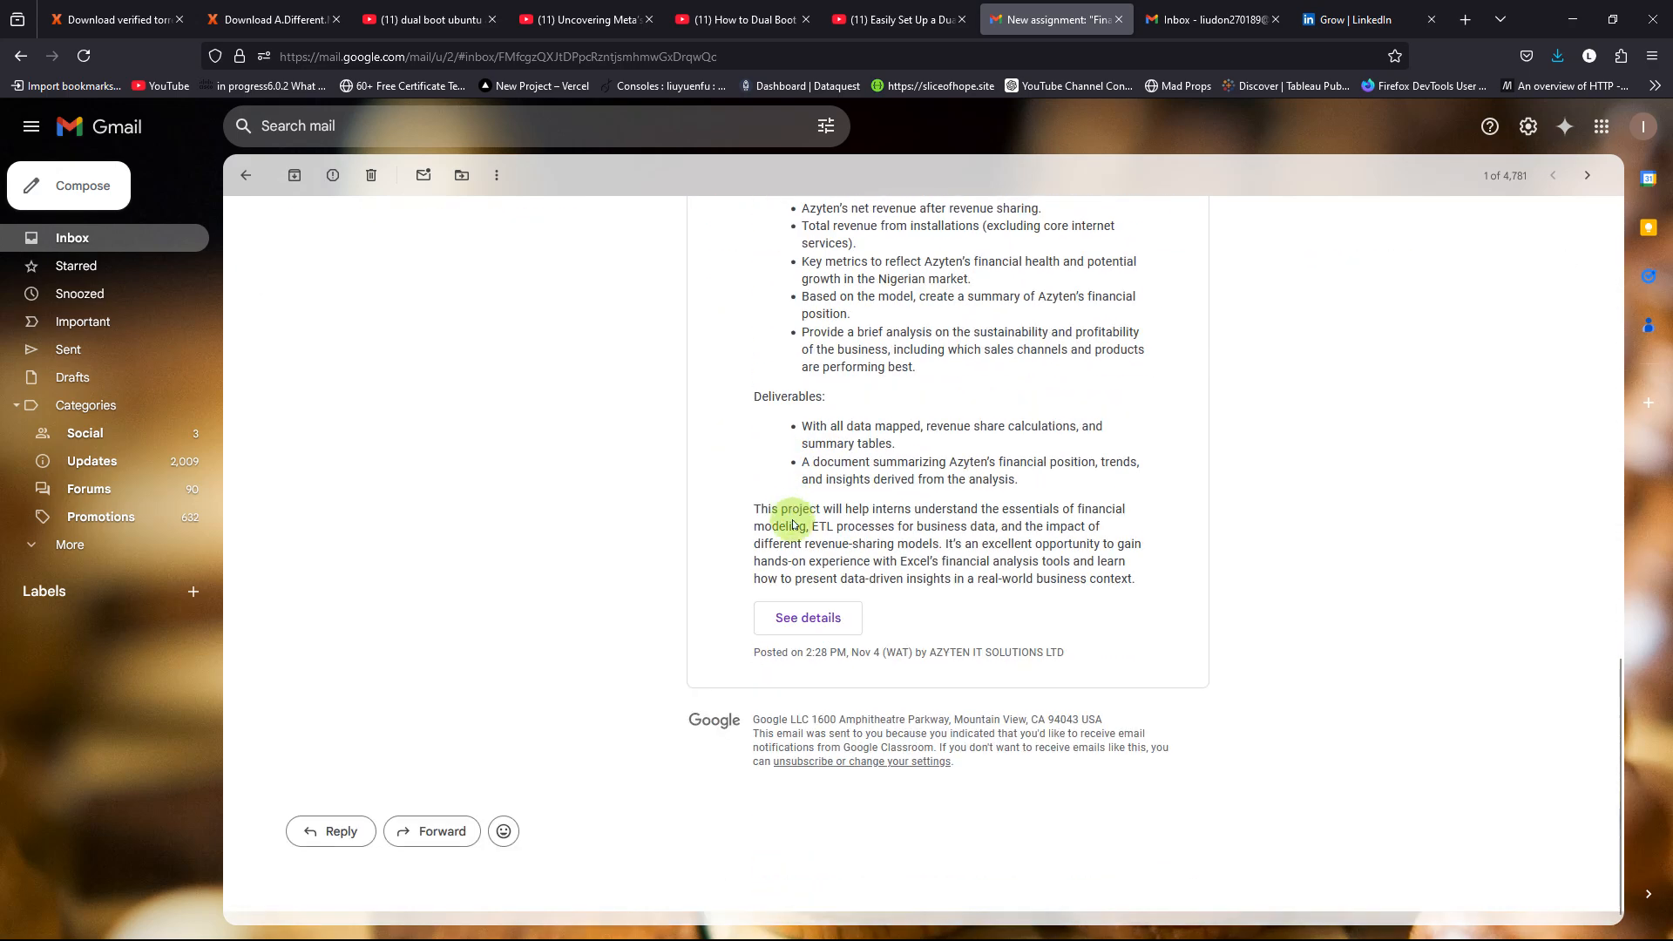
left_click(827, 620)
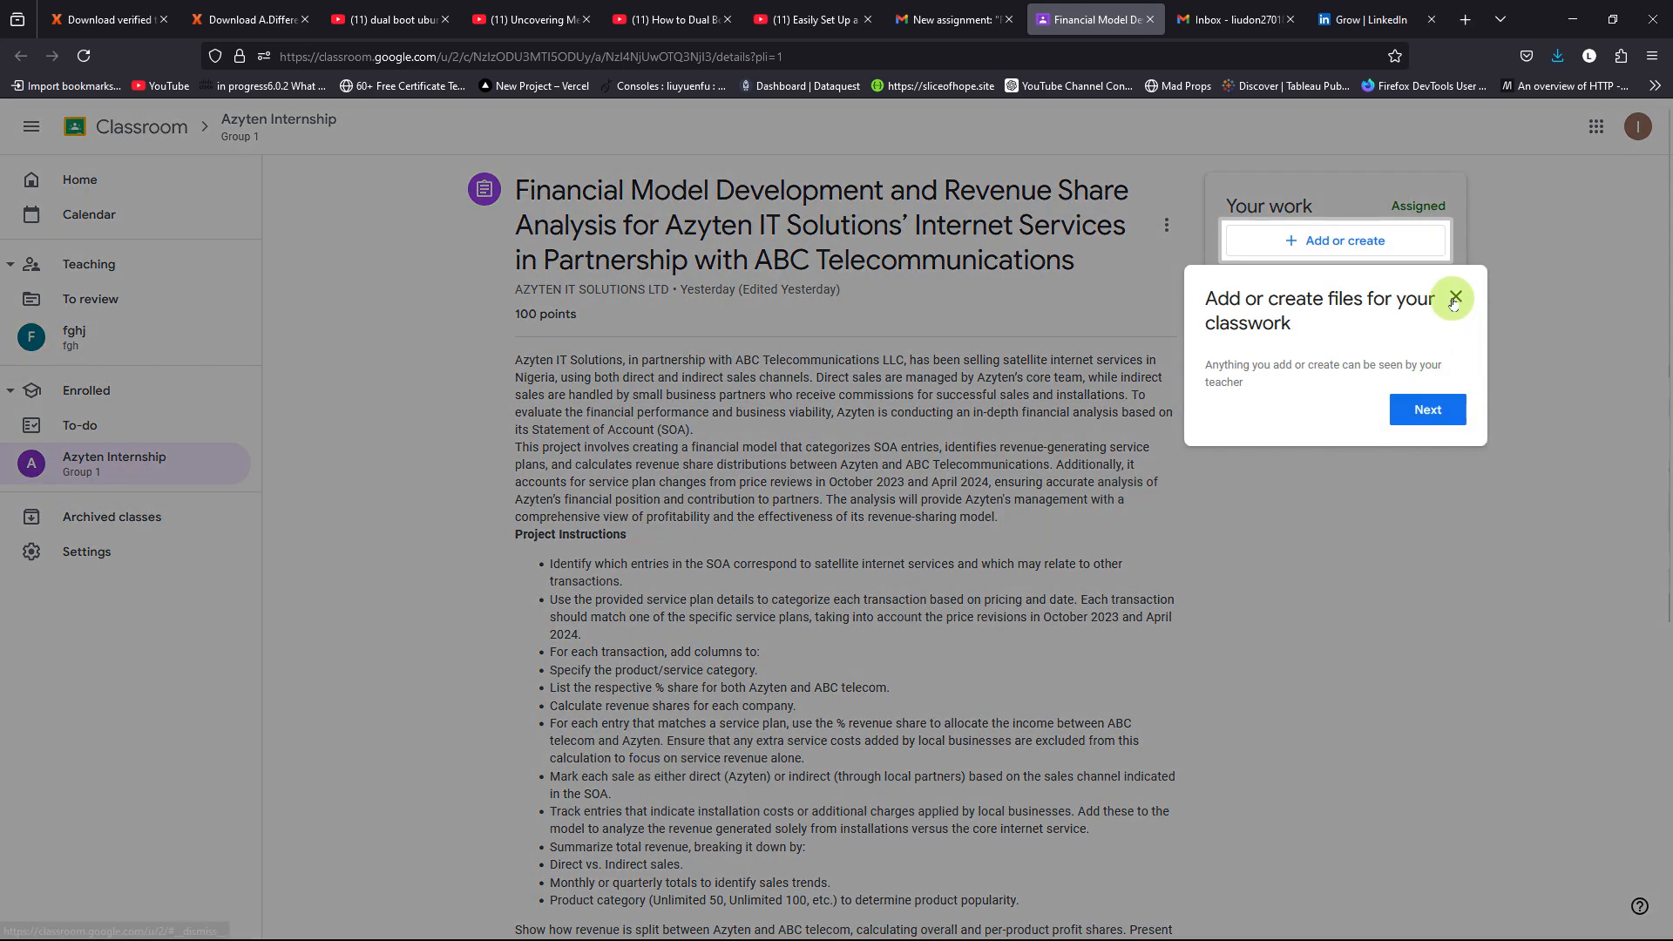
Step: Dismiss the hint about adding classwork files and open the attached "Azyten IT solutions Internship" Google Drive folder
left_click(1454, 297)
scroll(693, 547, "down", 5)
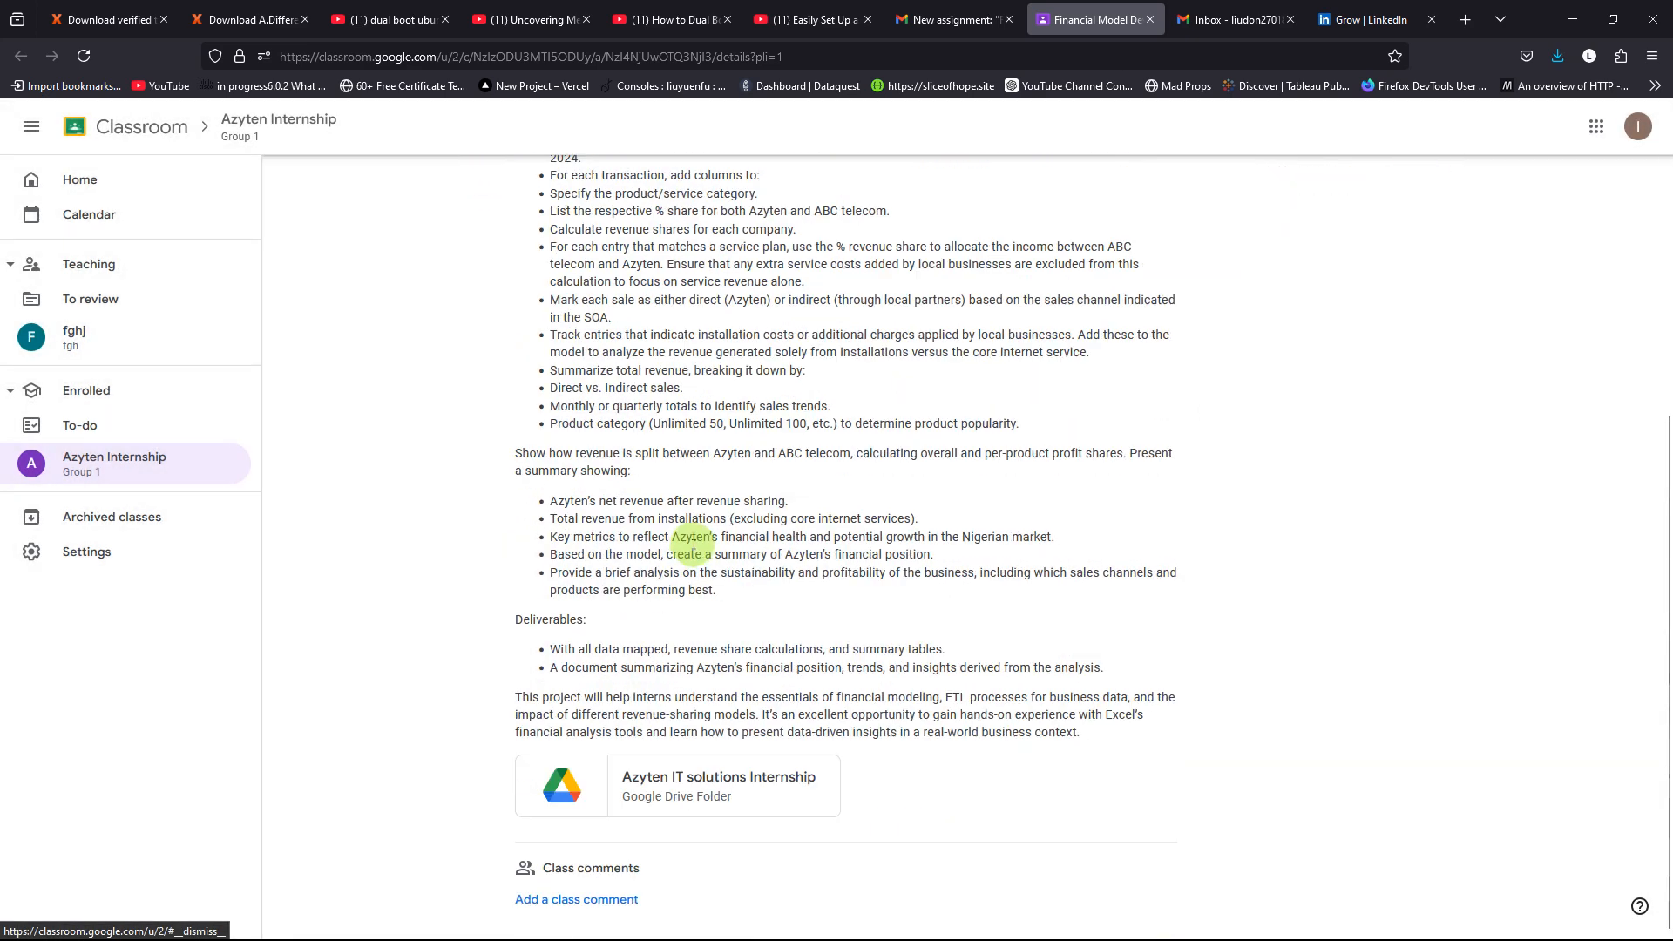
left_click(691, 784)
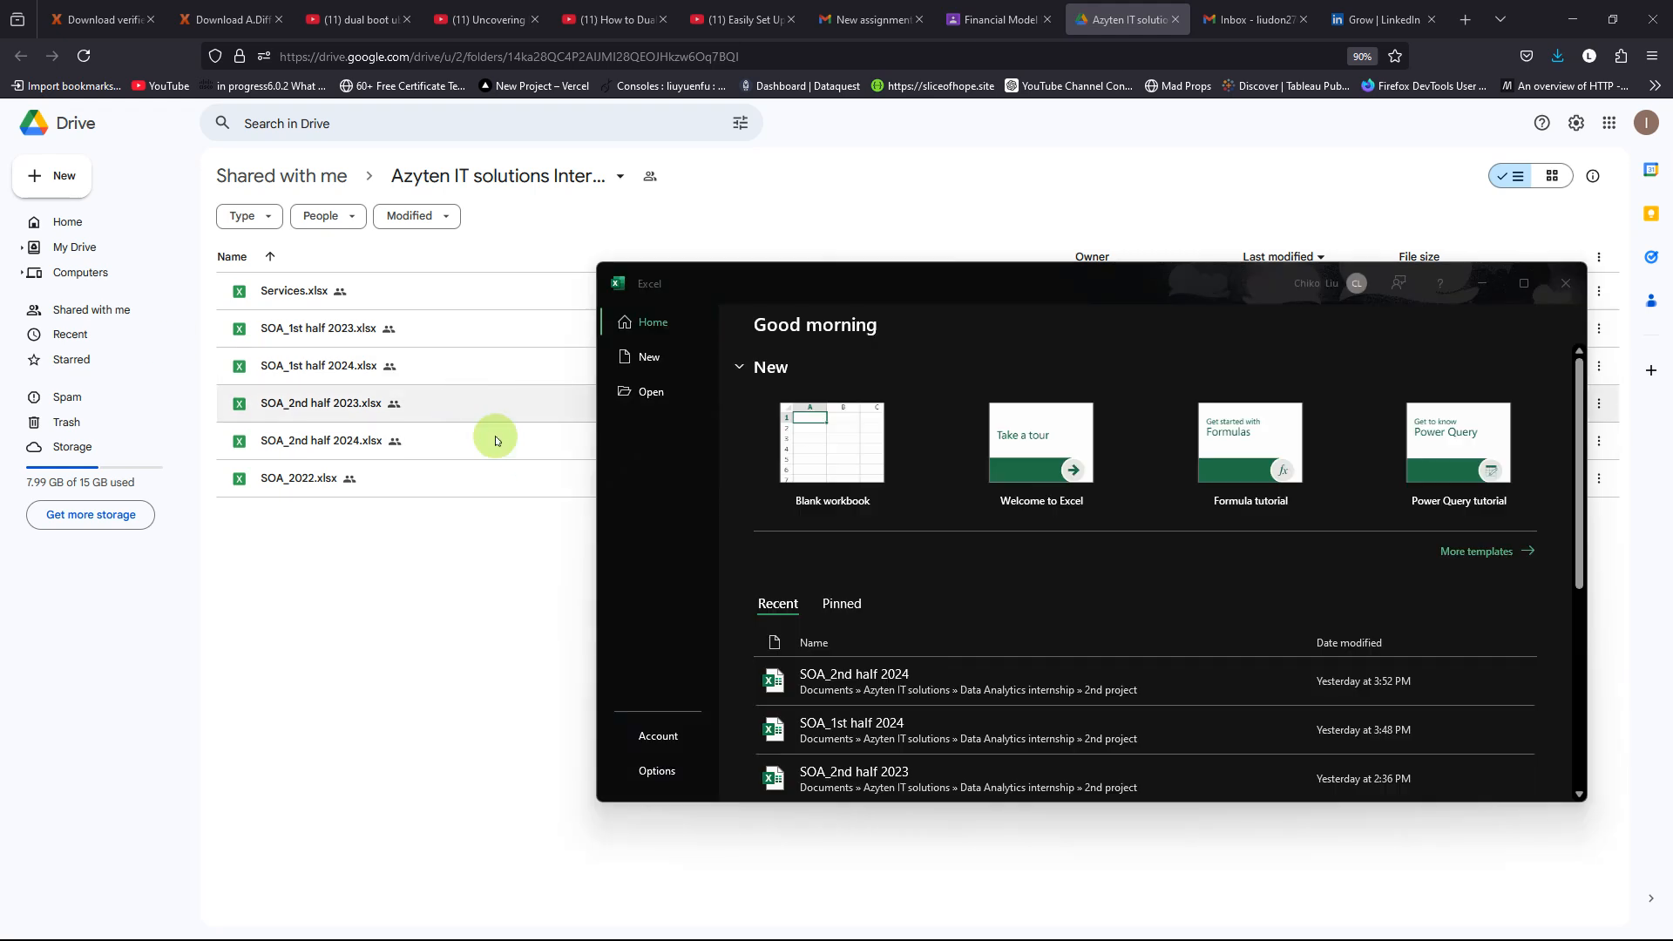
Step: Create a blank workbook in Excel, dismiss the Document Recovery list and maximize the window
left_click(817, 462)
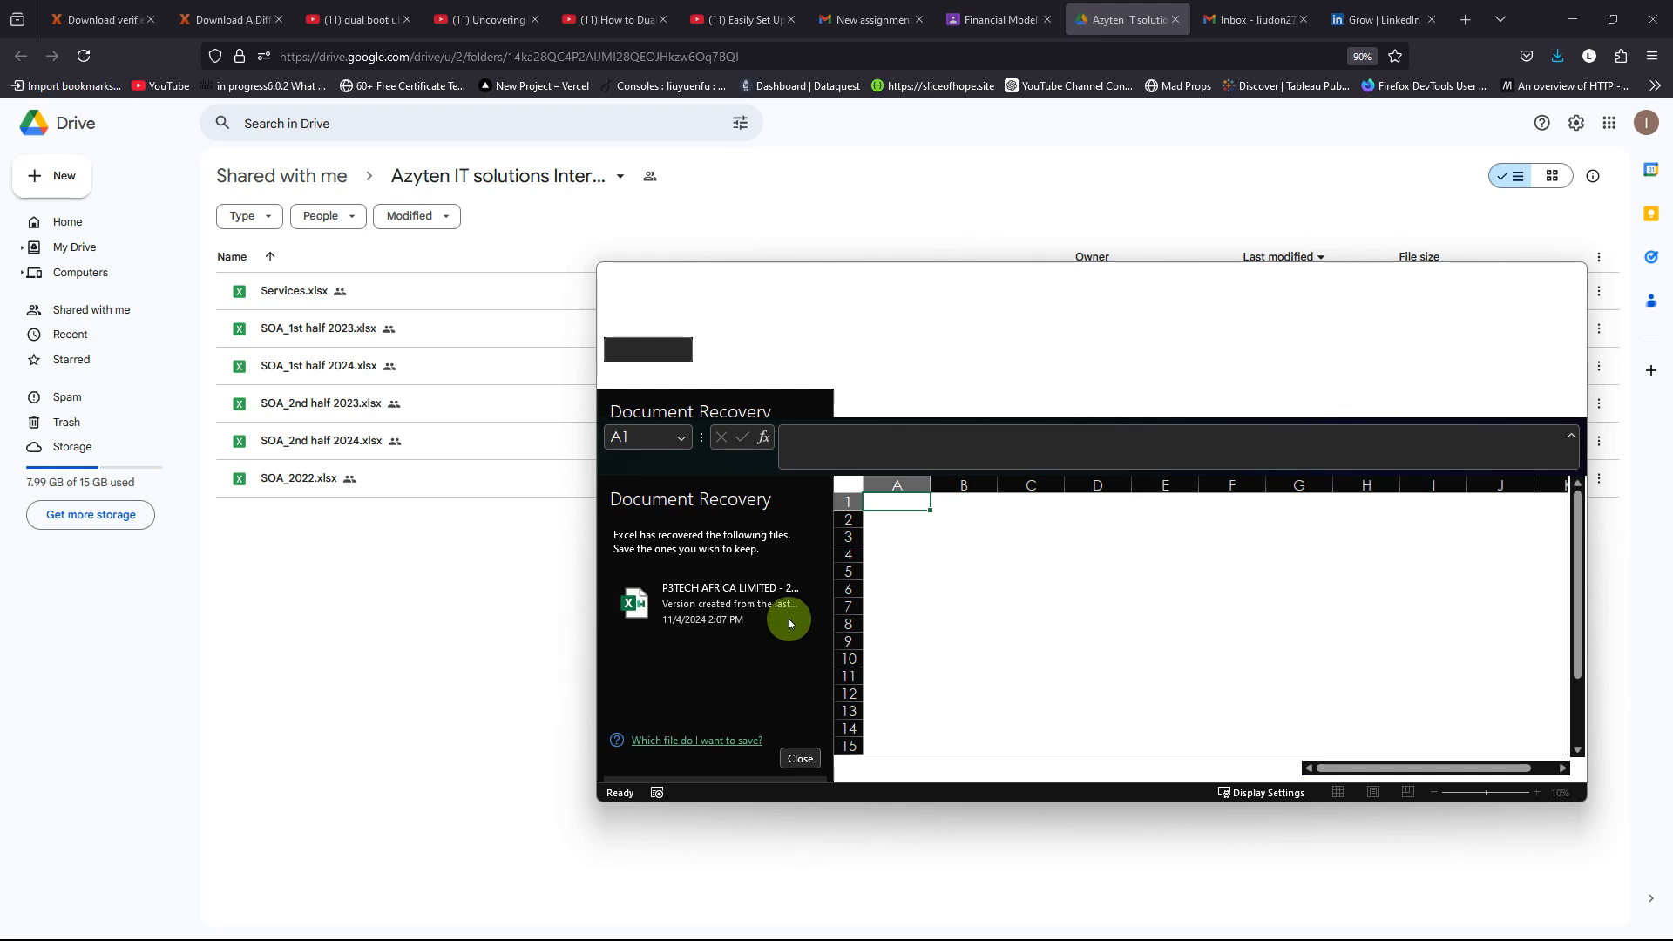
left_click(800, 759)
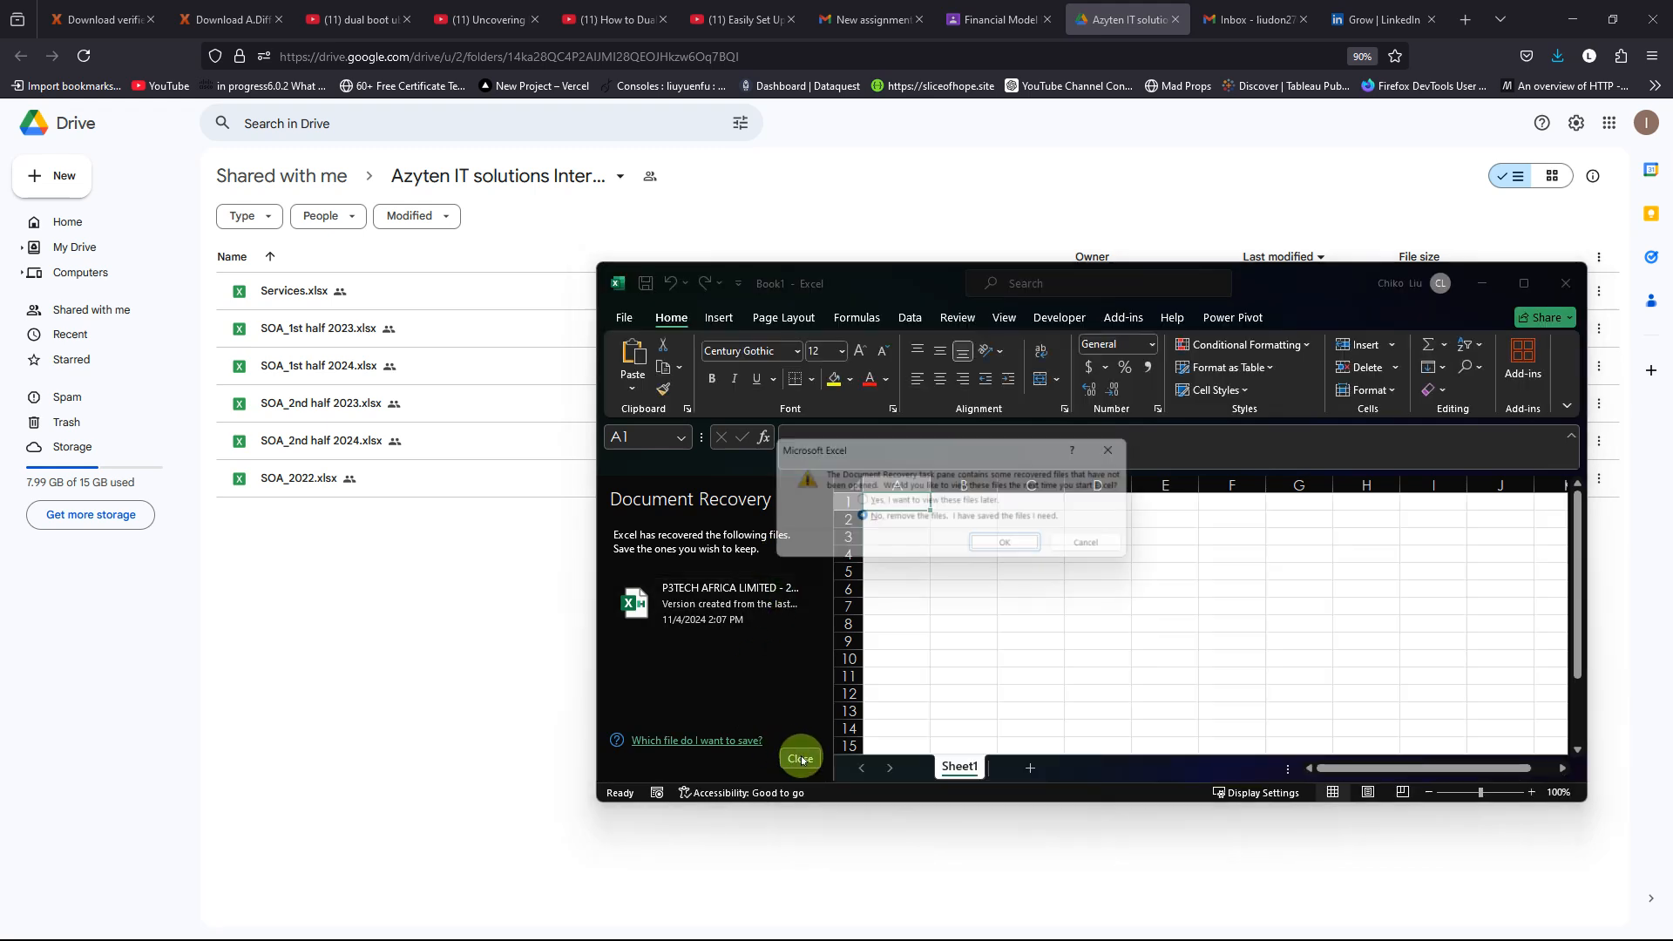
left_click(1002, 544)
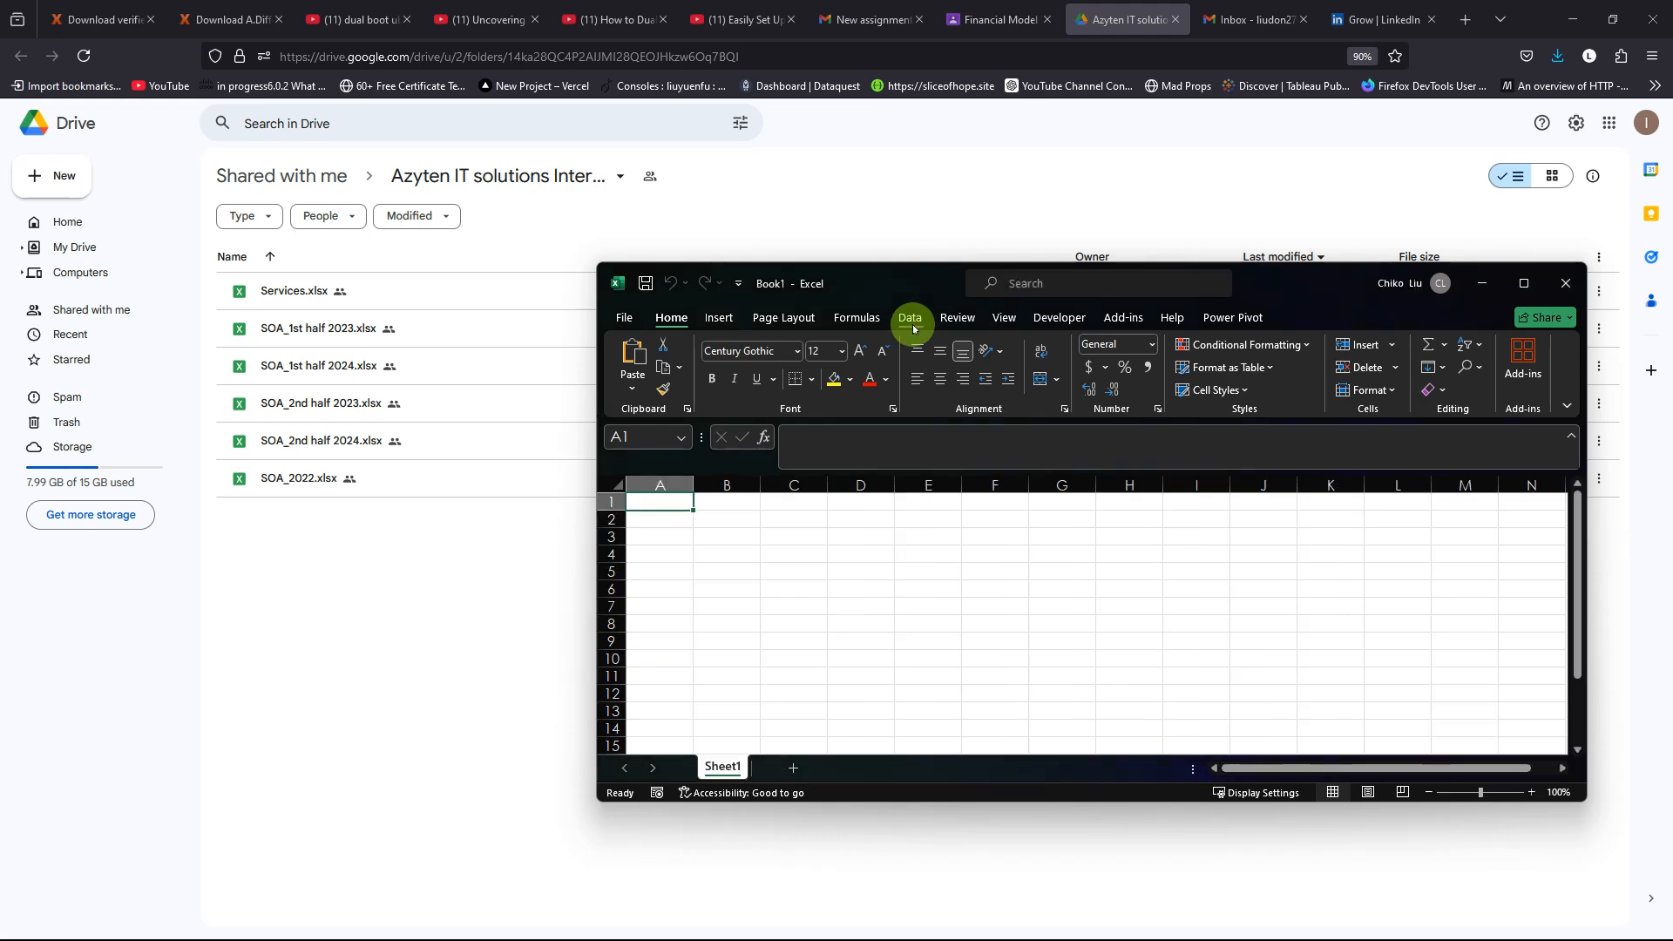
left_click(912, 323)
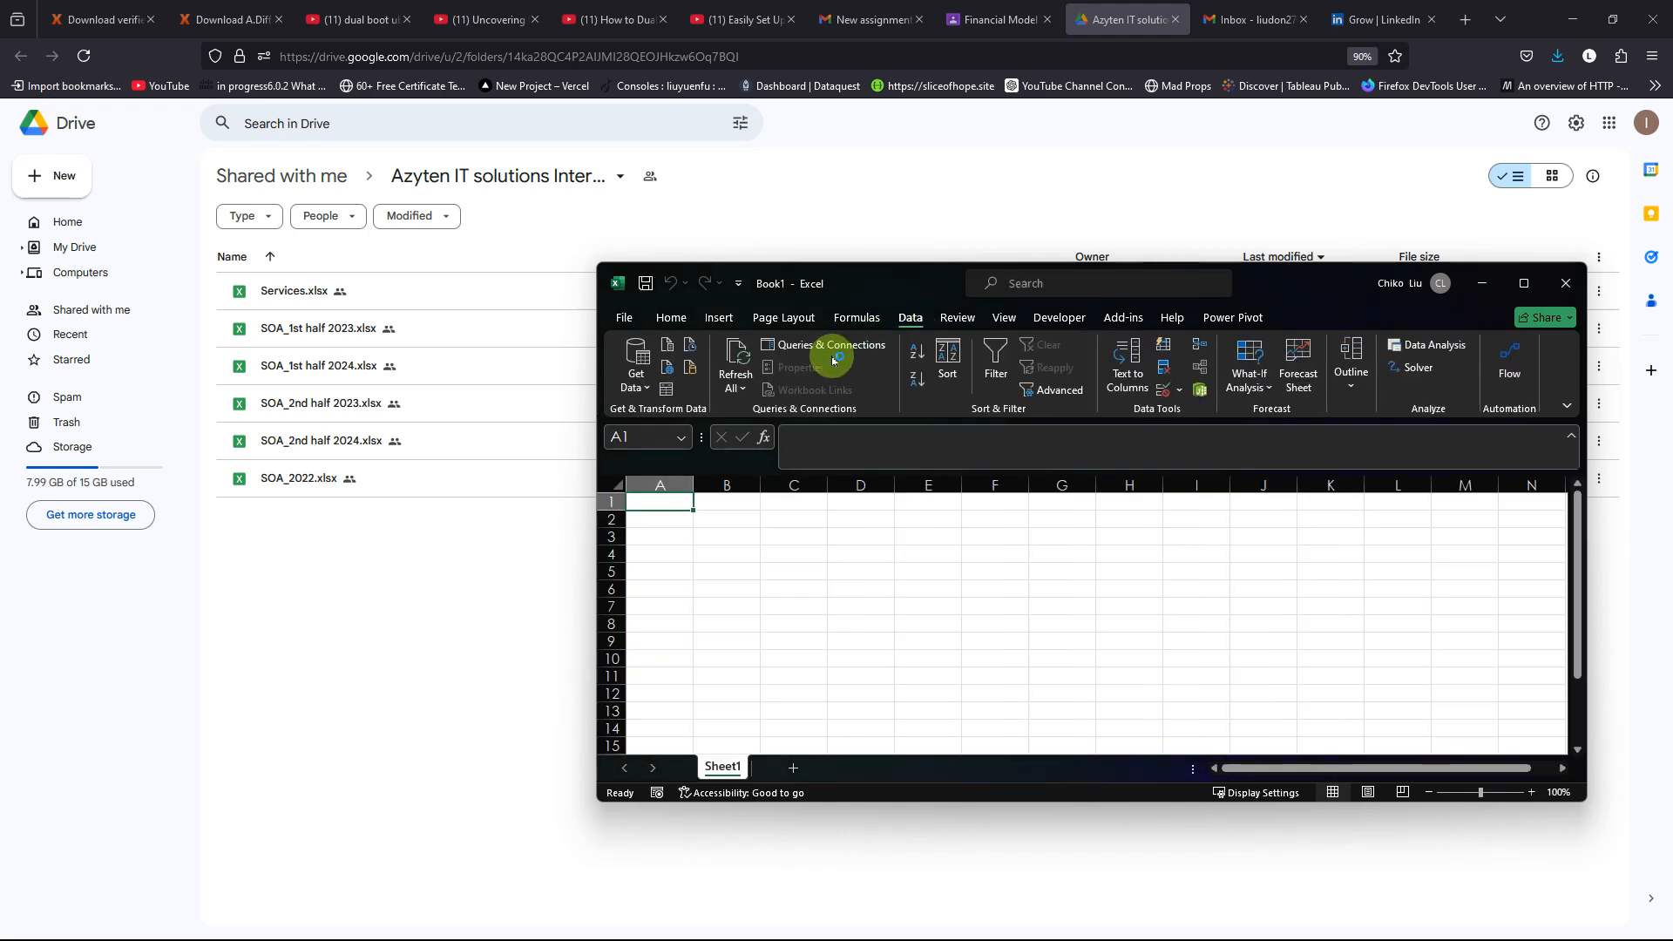
left_click(1523, 282)
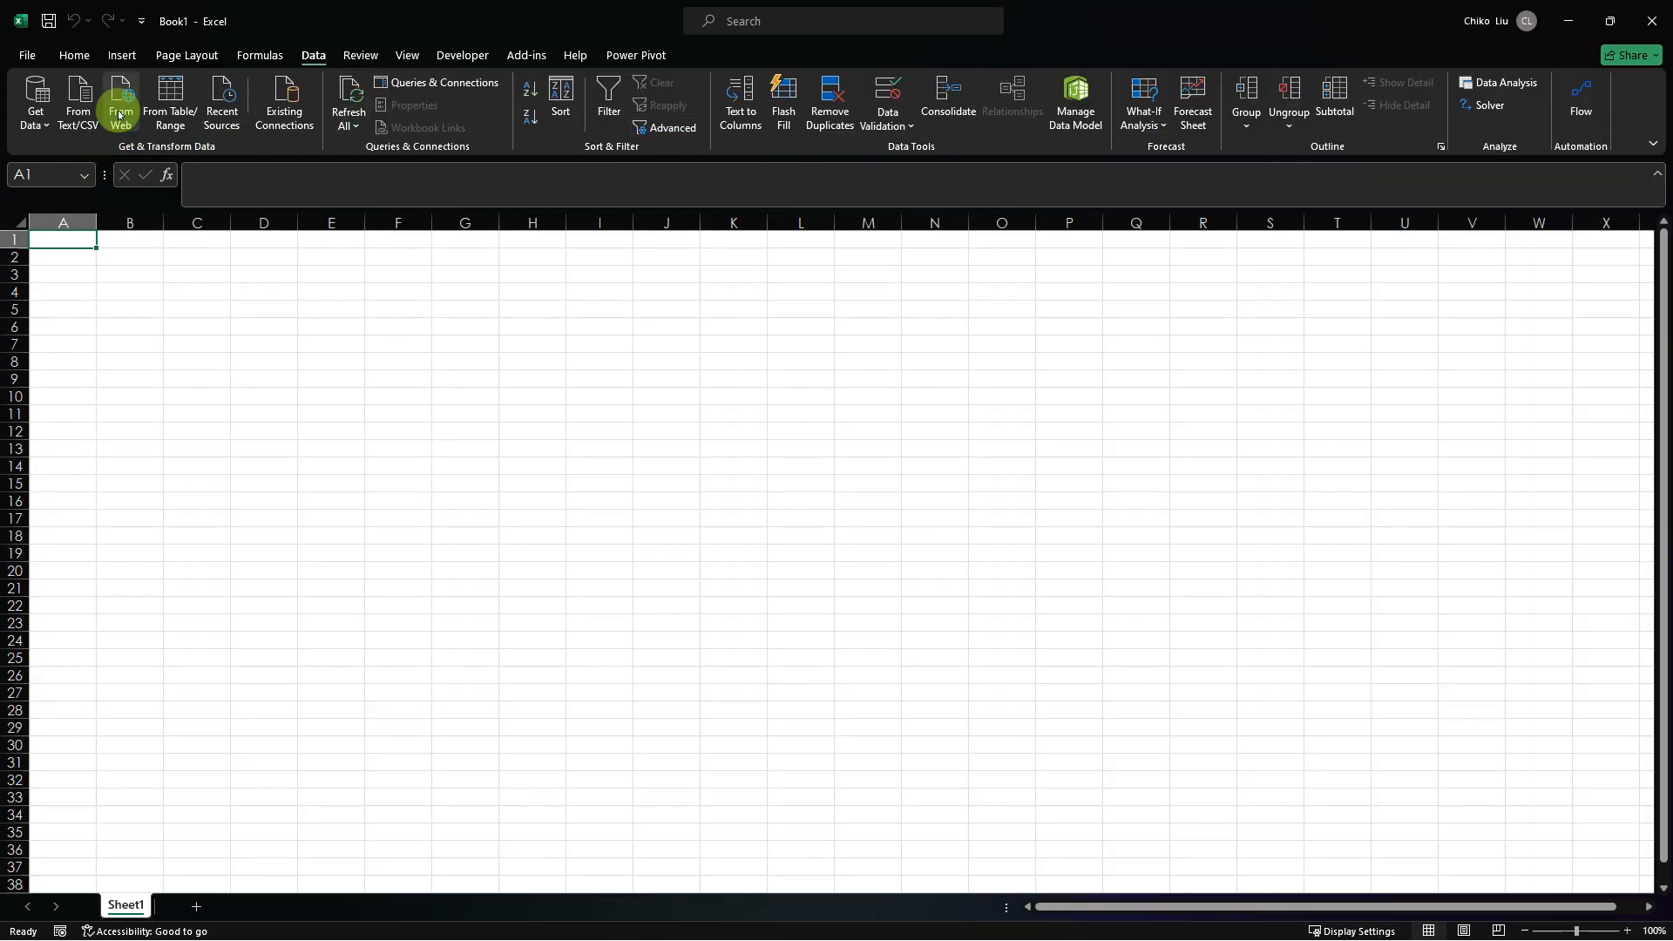
Step: Try to import data from the web using the Google Drive folder's URL, and cancel at the Navigator preview
left_click(116, 111)
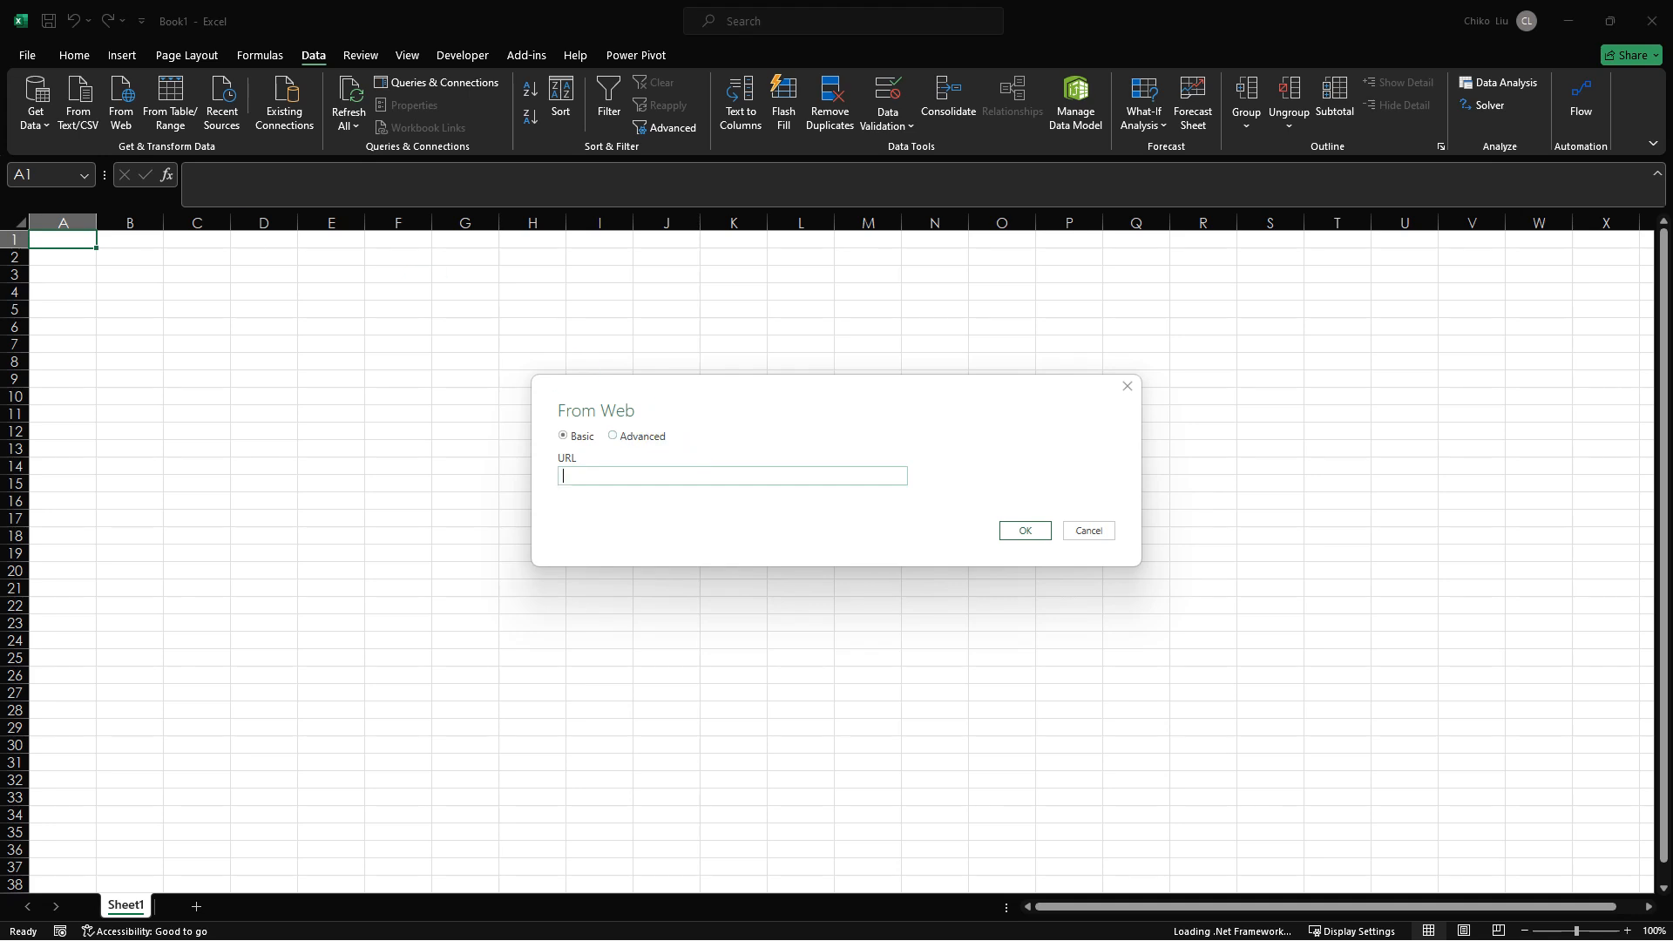
key("alt+Tab")
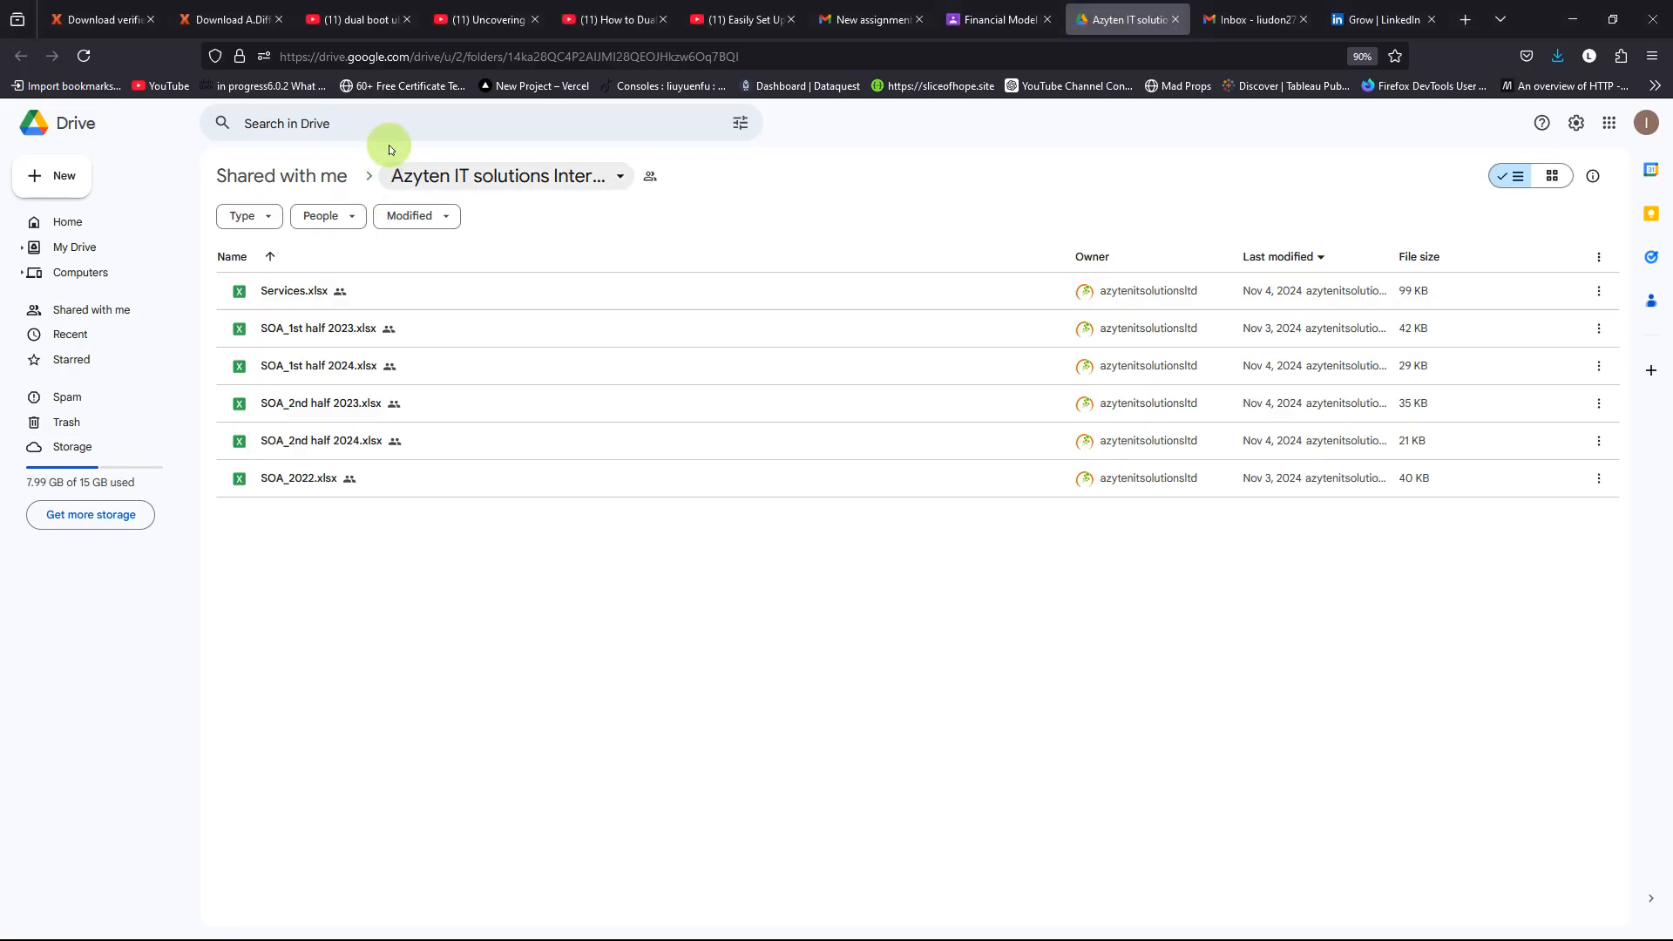
left_click(807, 56)
key("ctrl+c")
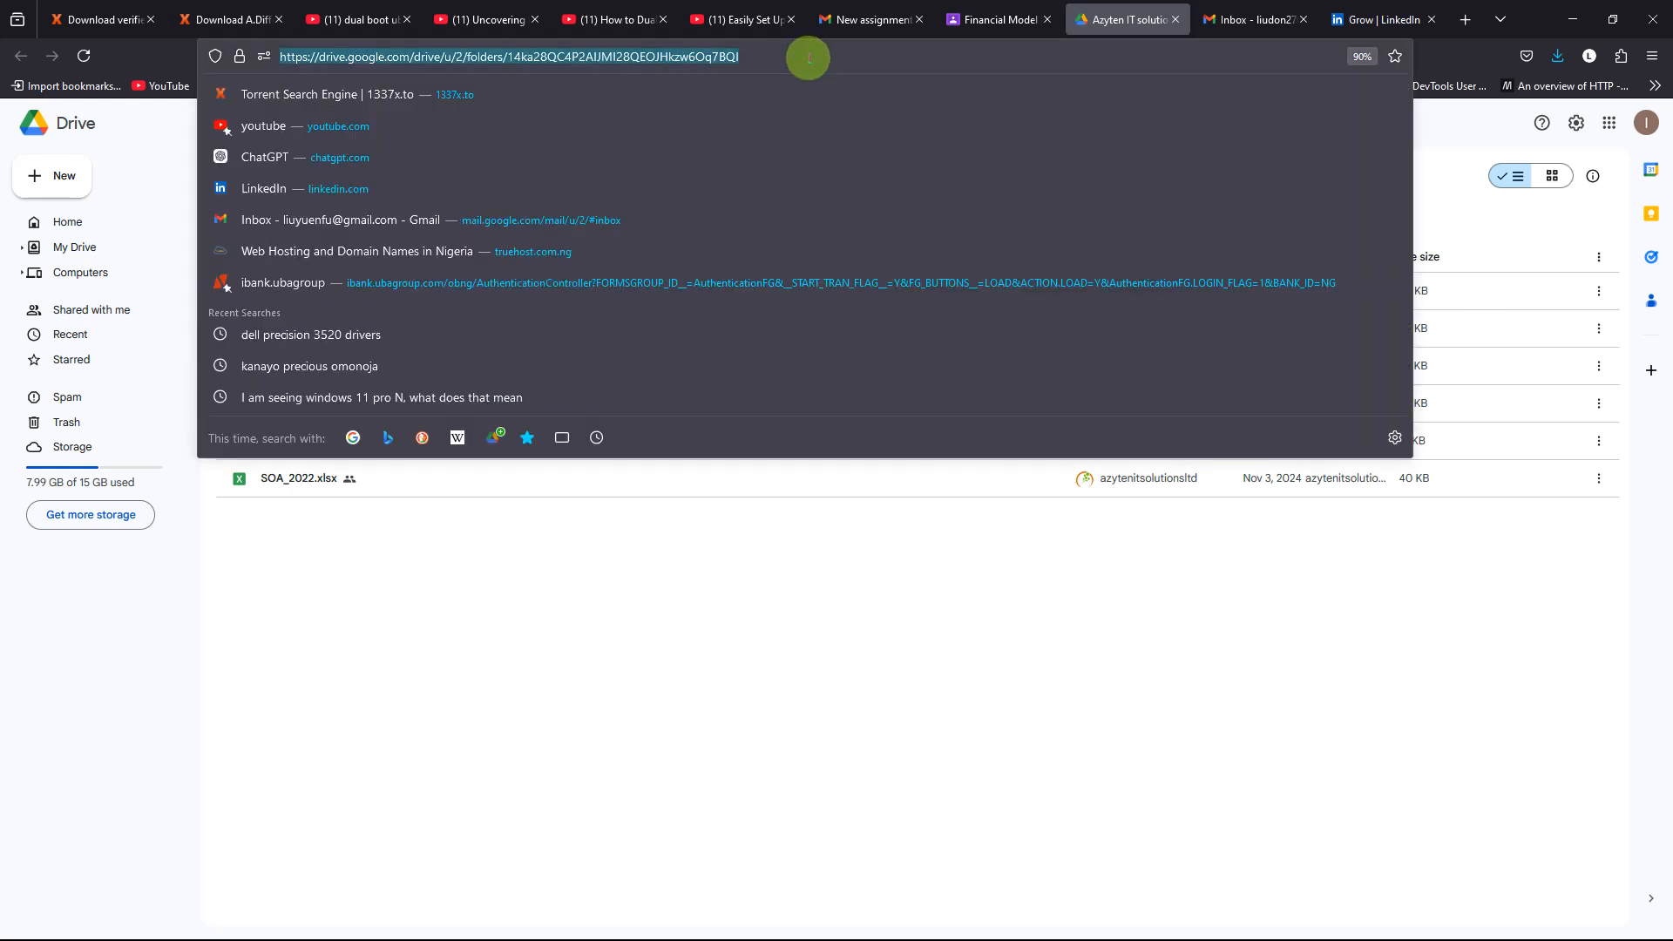
key("alt+Tab")
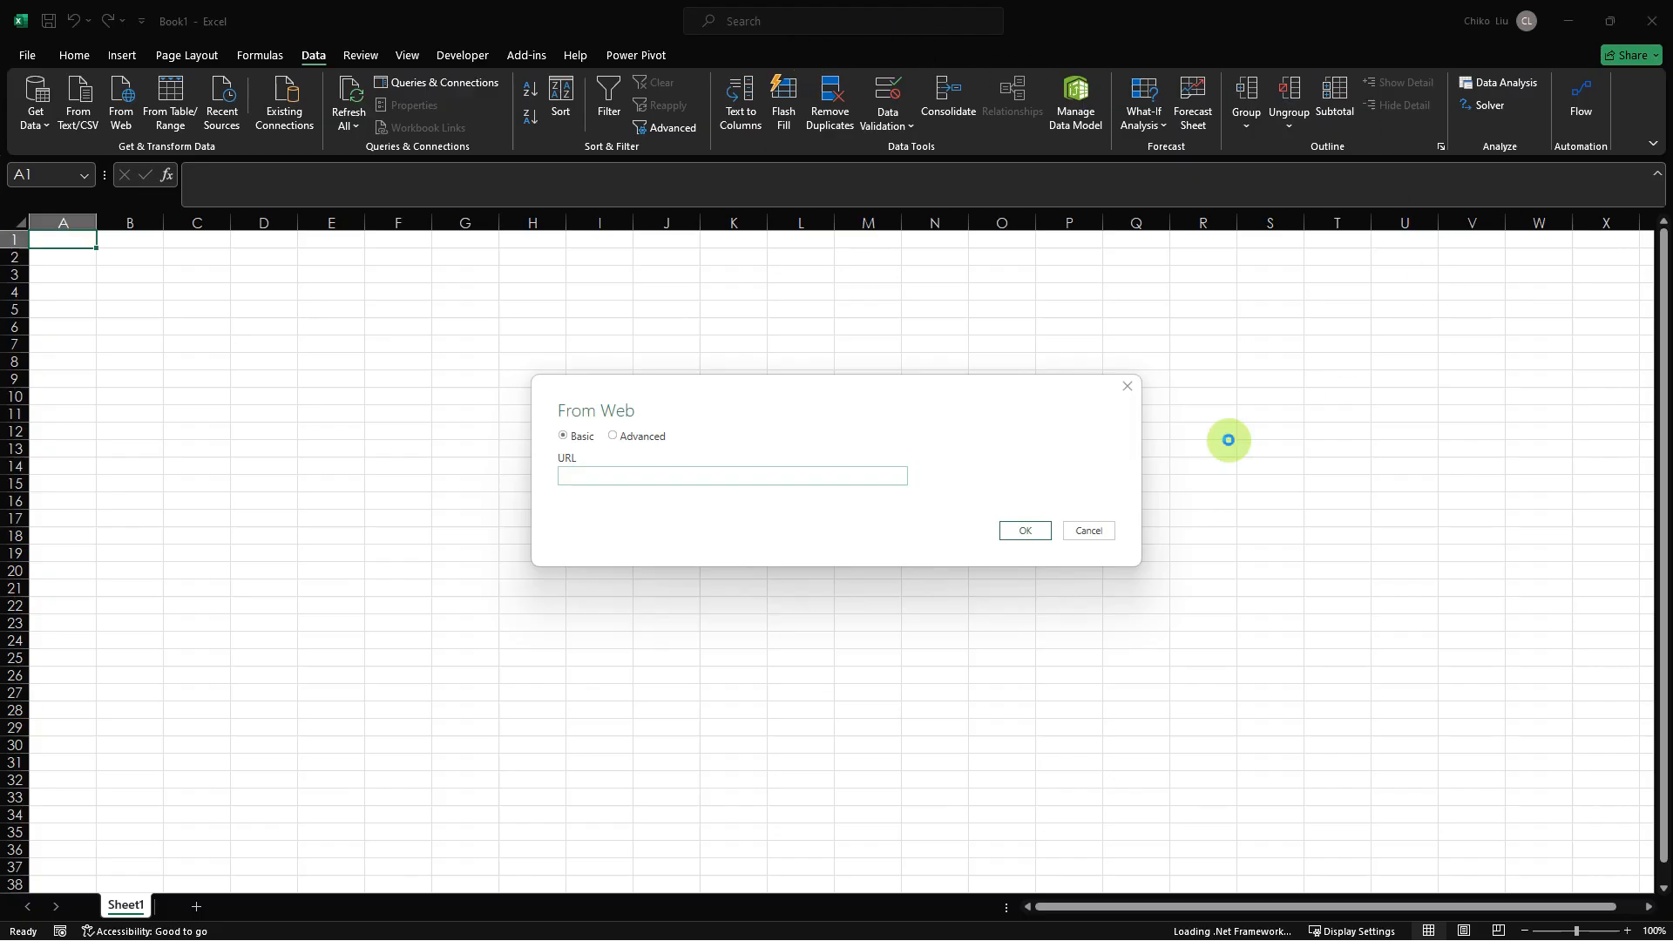
left_click(781, 477)
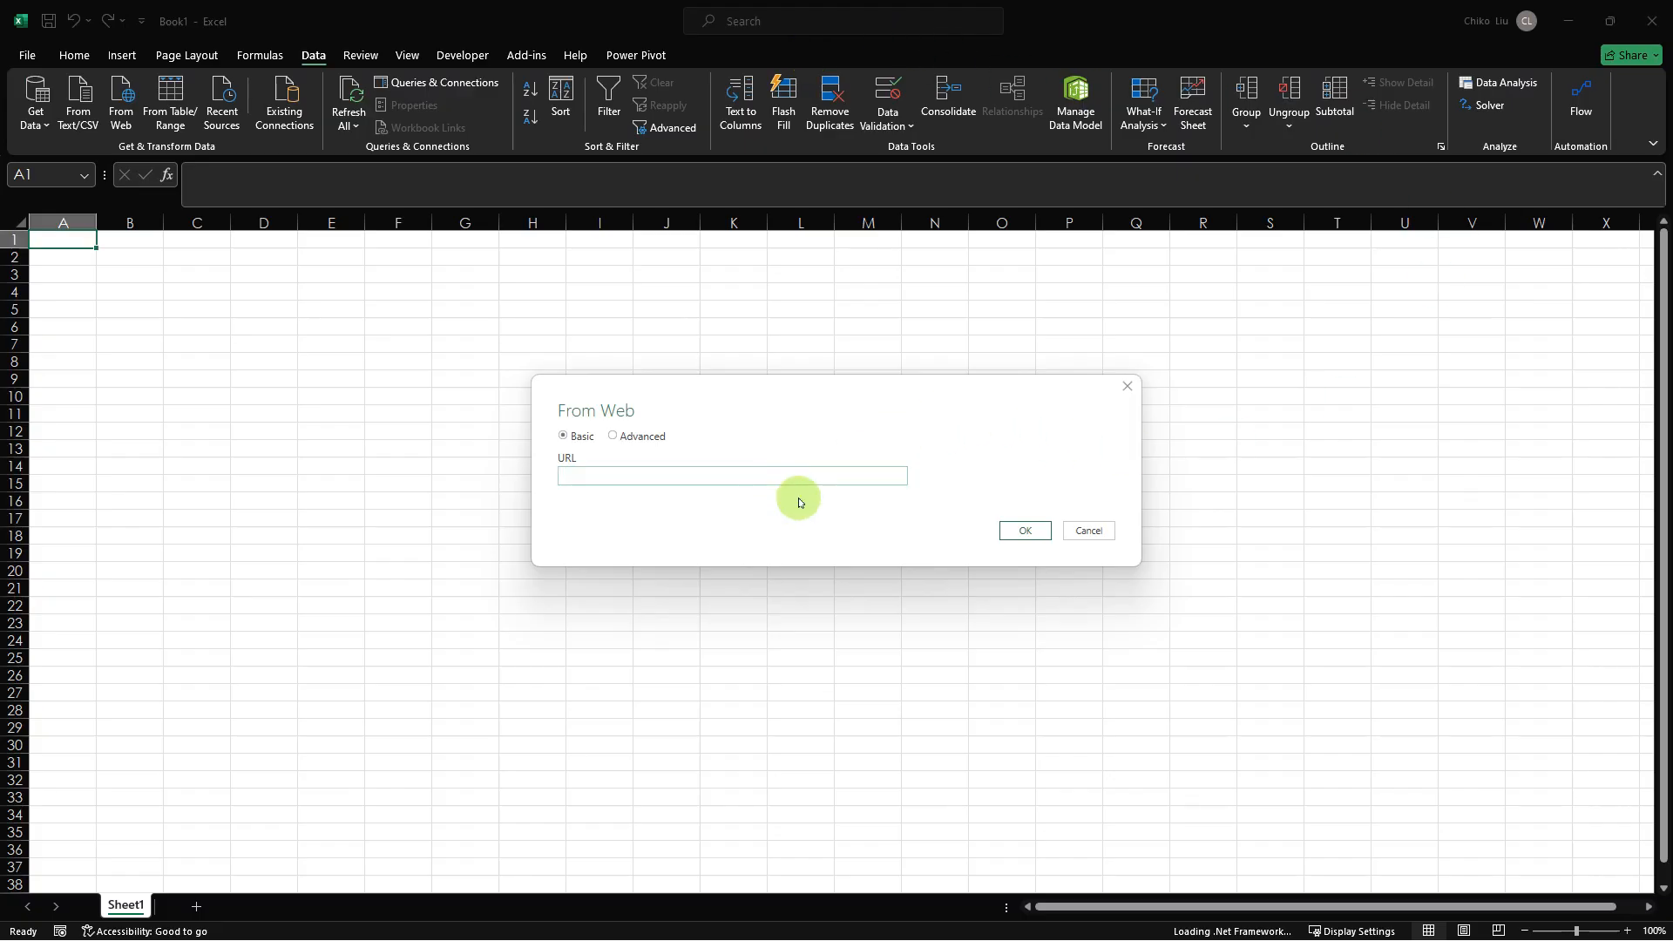
key("ctrl+v")
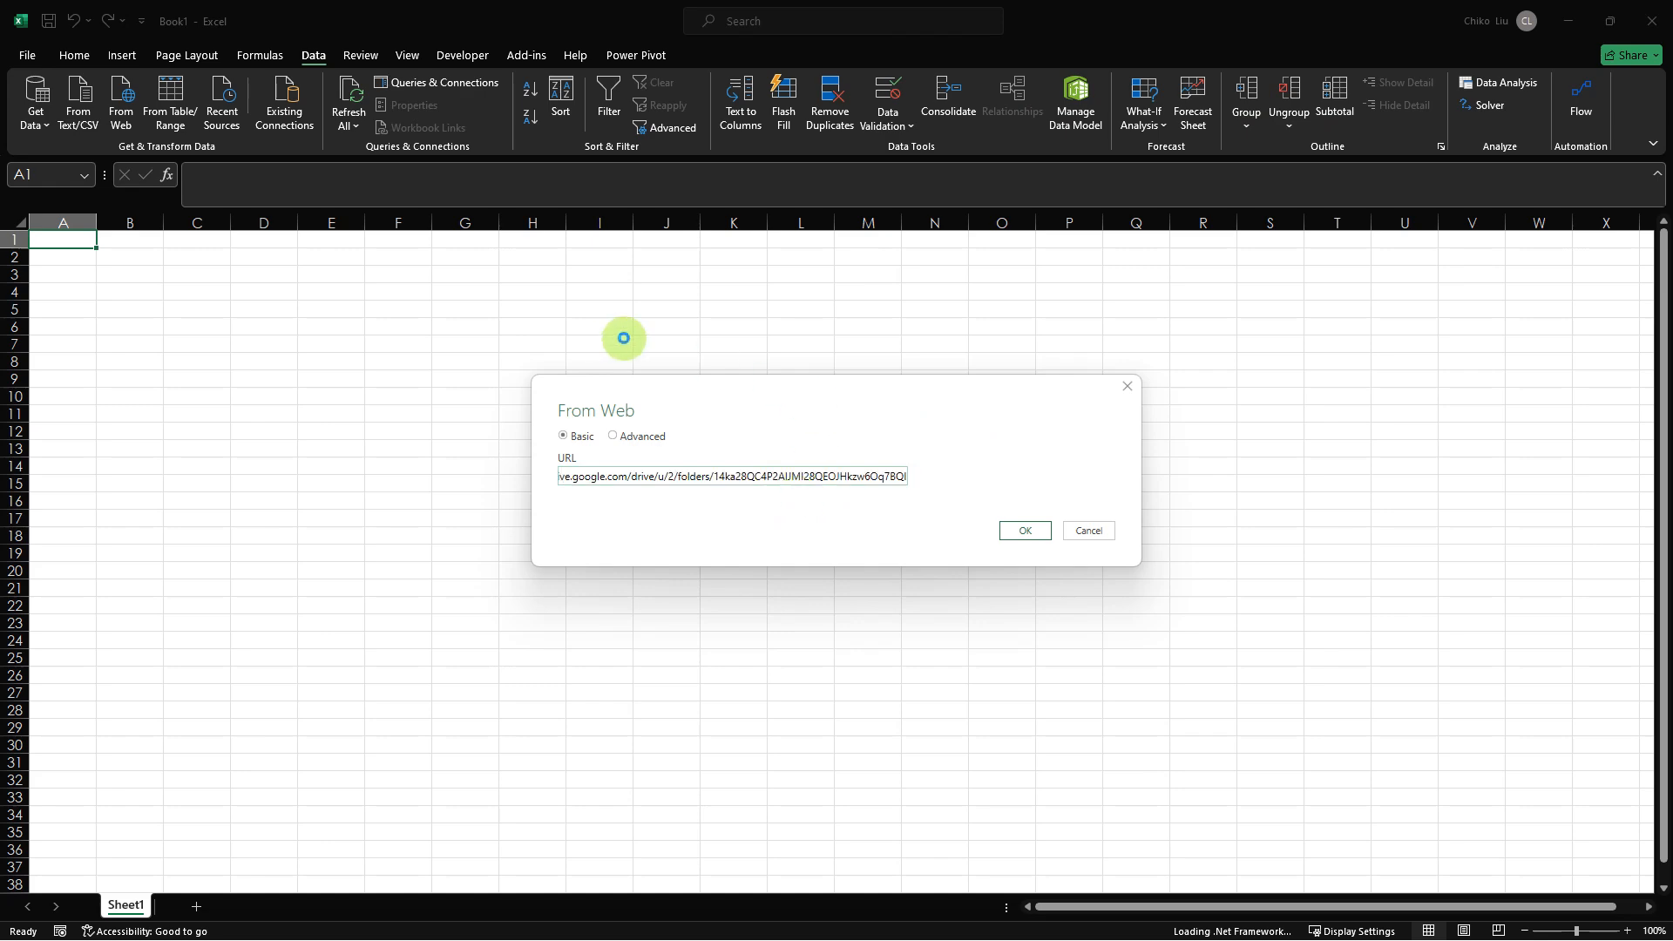
left_click(1013, 530)
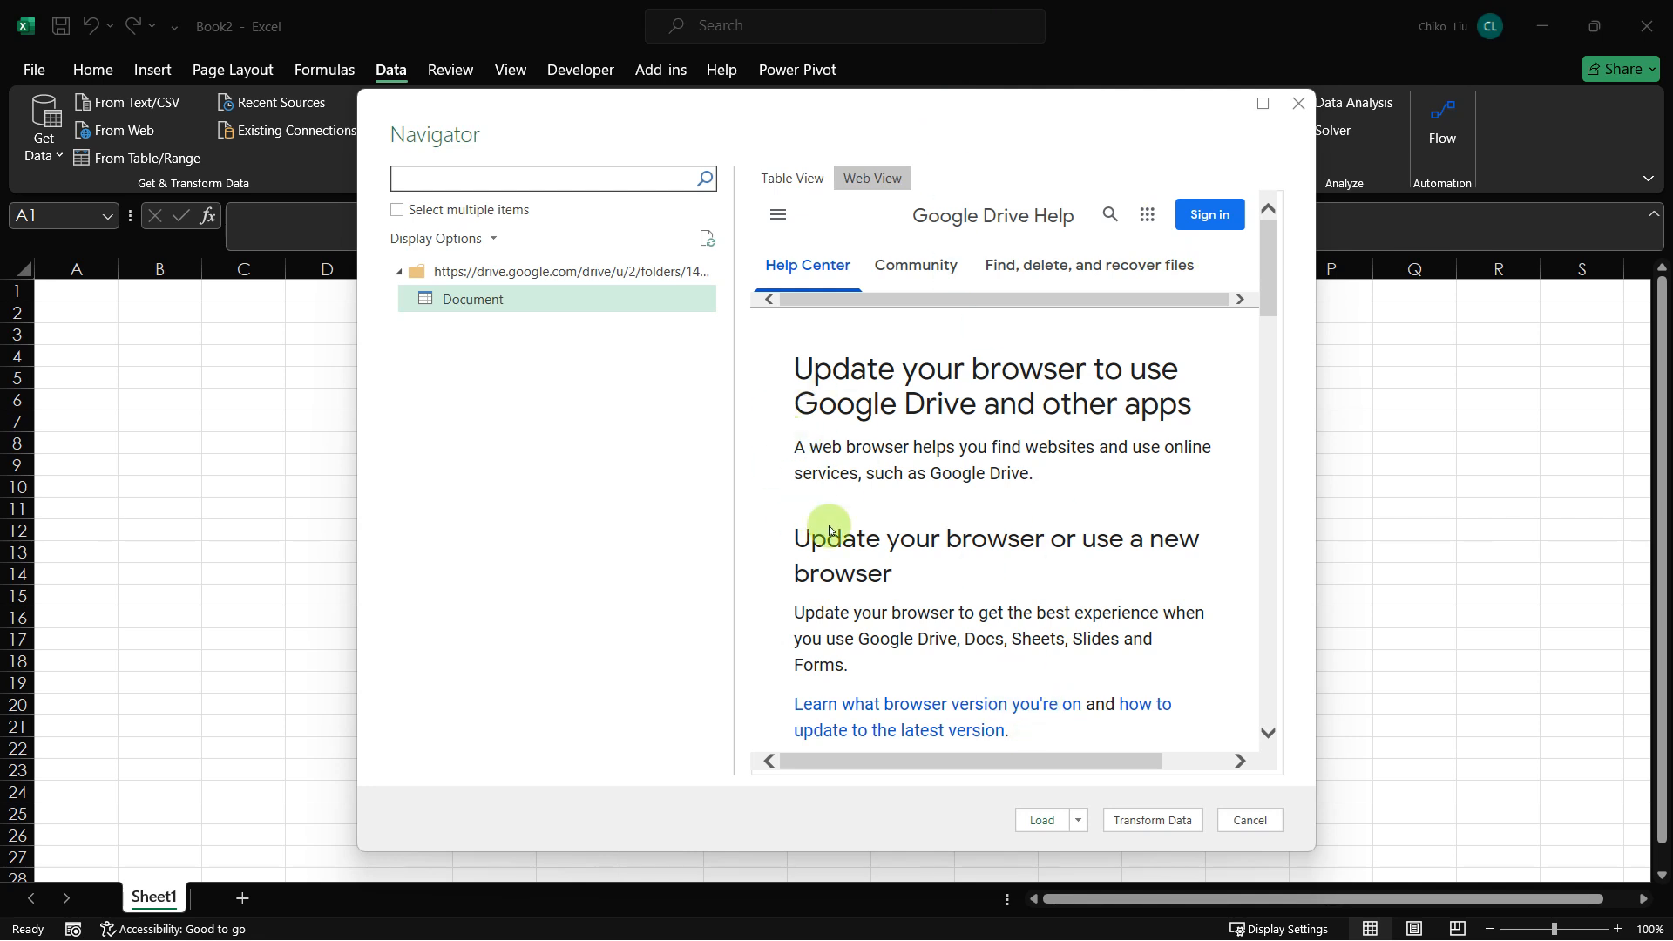
left_click(1251, 820)
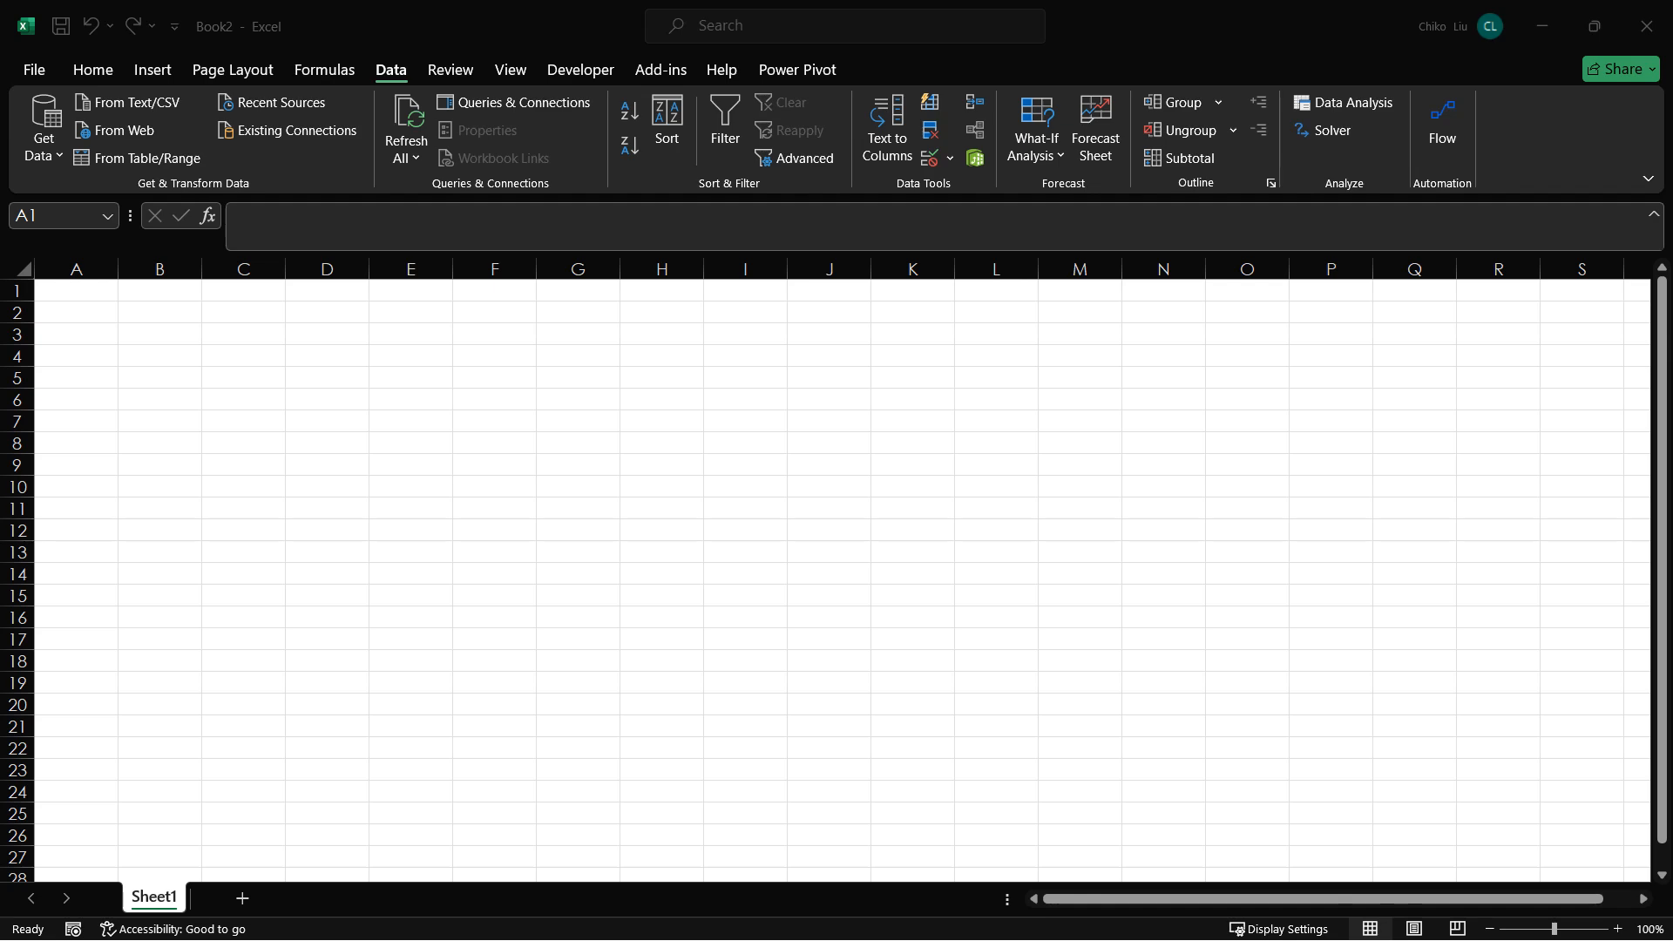
Step: Switch to the Google Drive folder in the browser and copy the sharing link of SOA_2022.xlsx
left_click_drag(1672, 10, 920, 172)
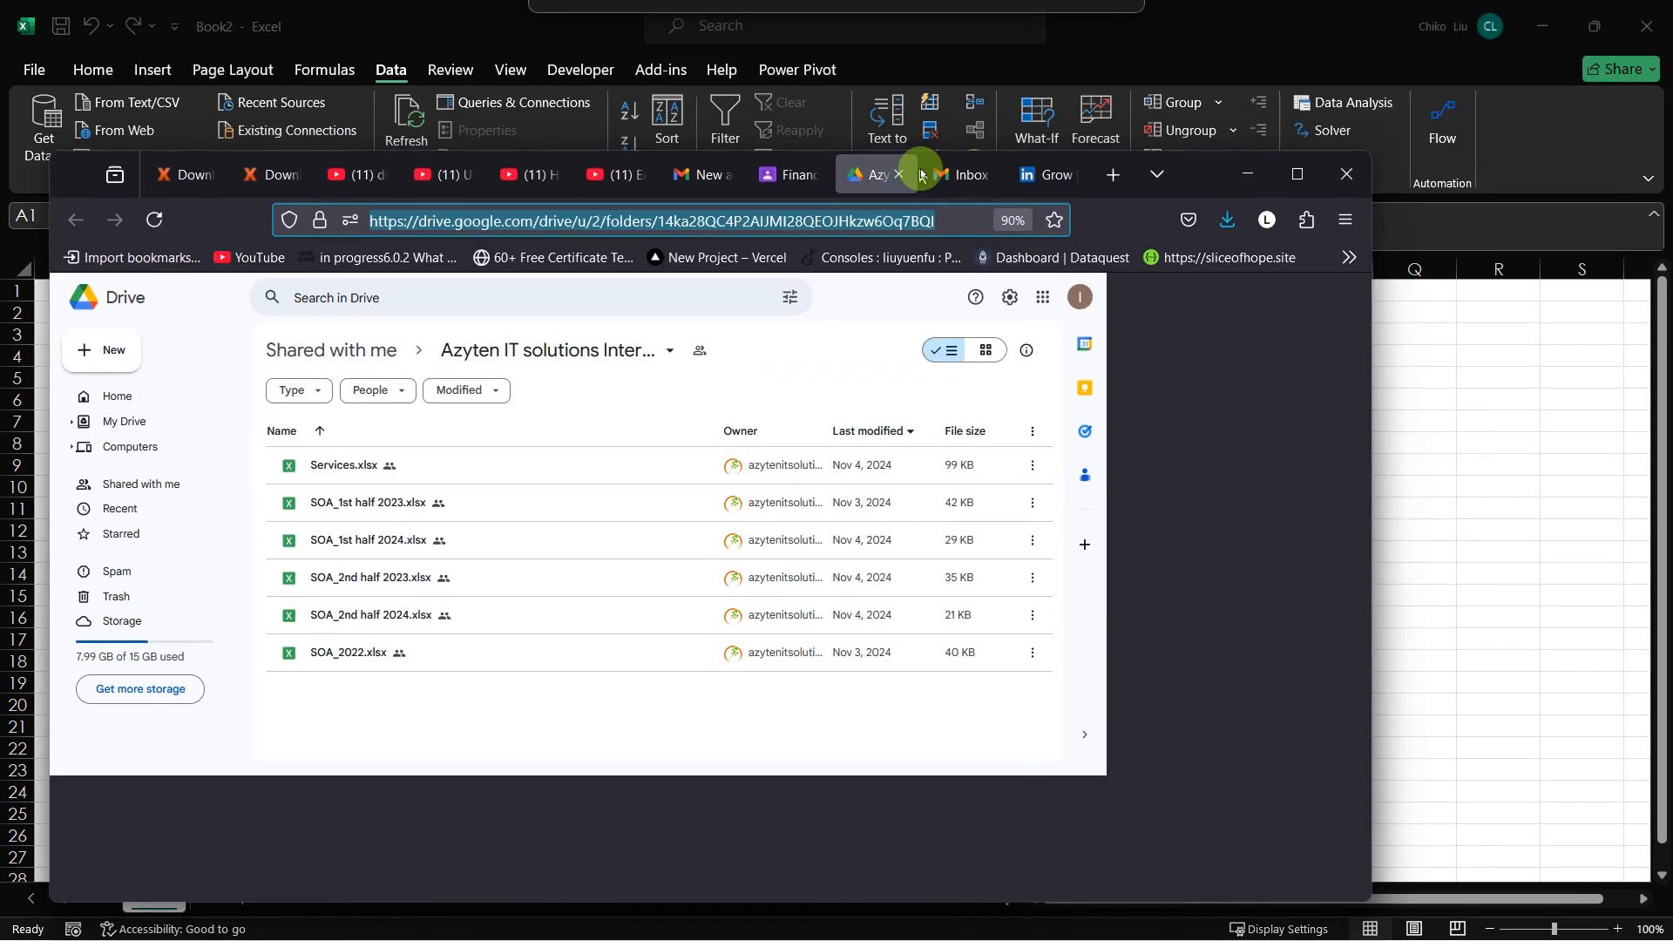
left_click(1296, 173)
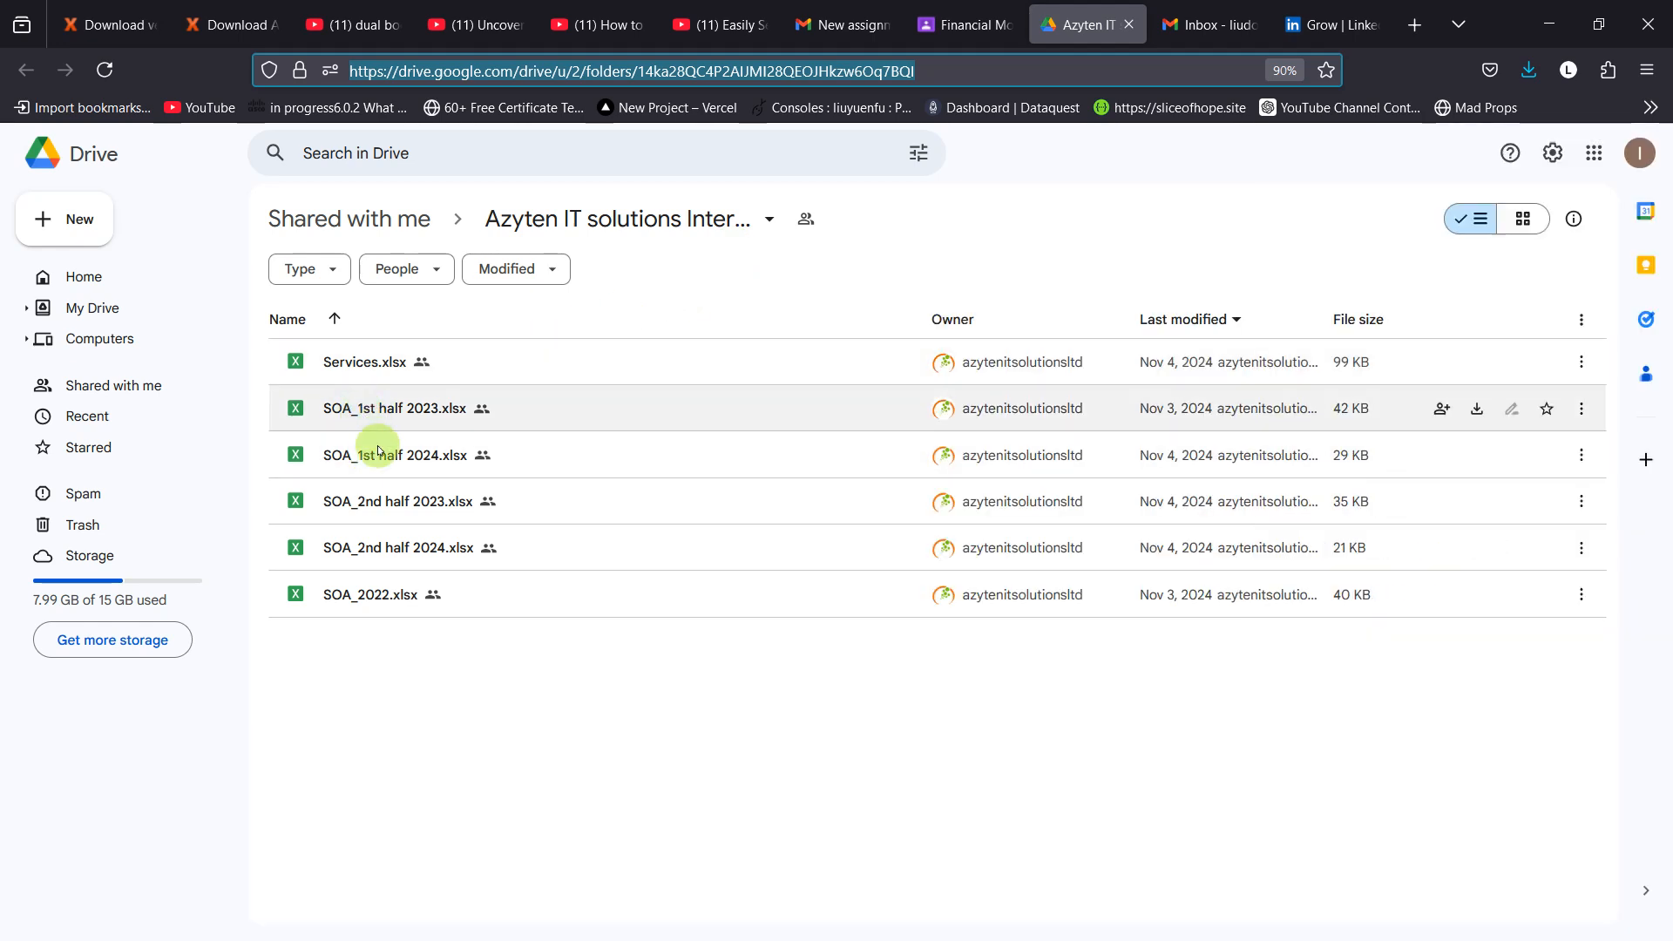
left_click(340, 601)
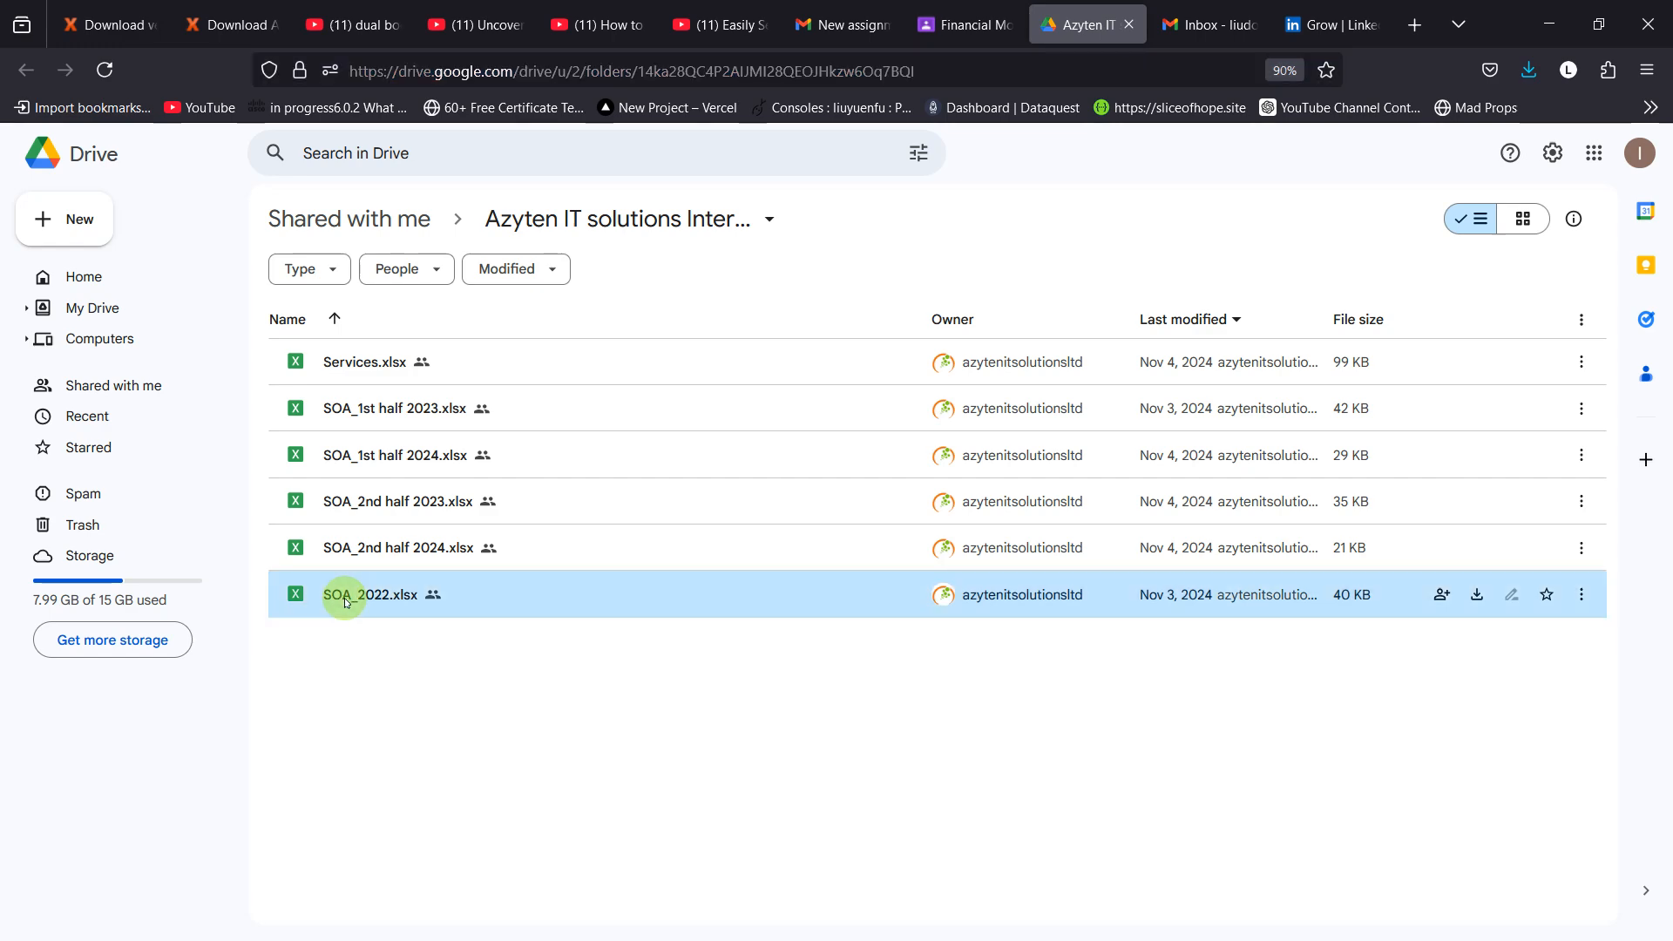
right_click(345, 601)
double_click(344, 601)
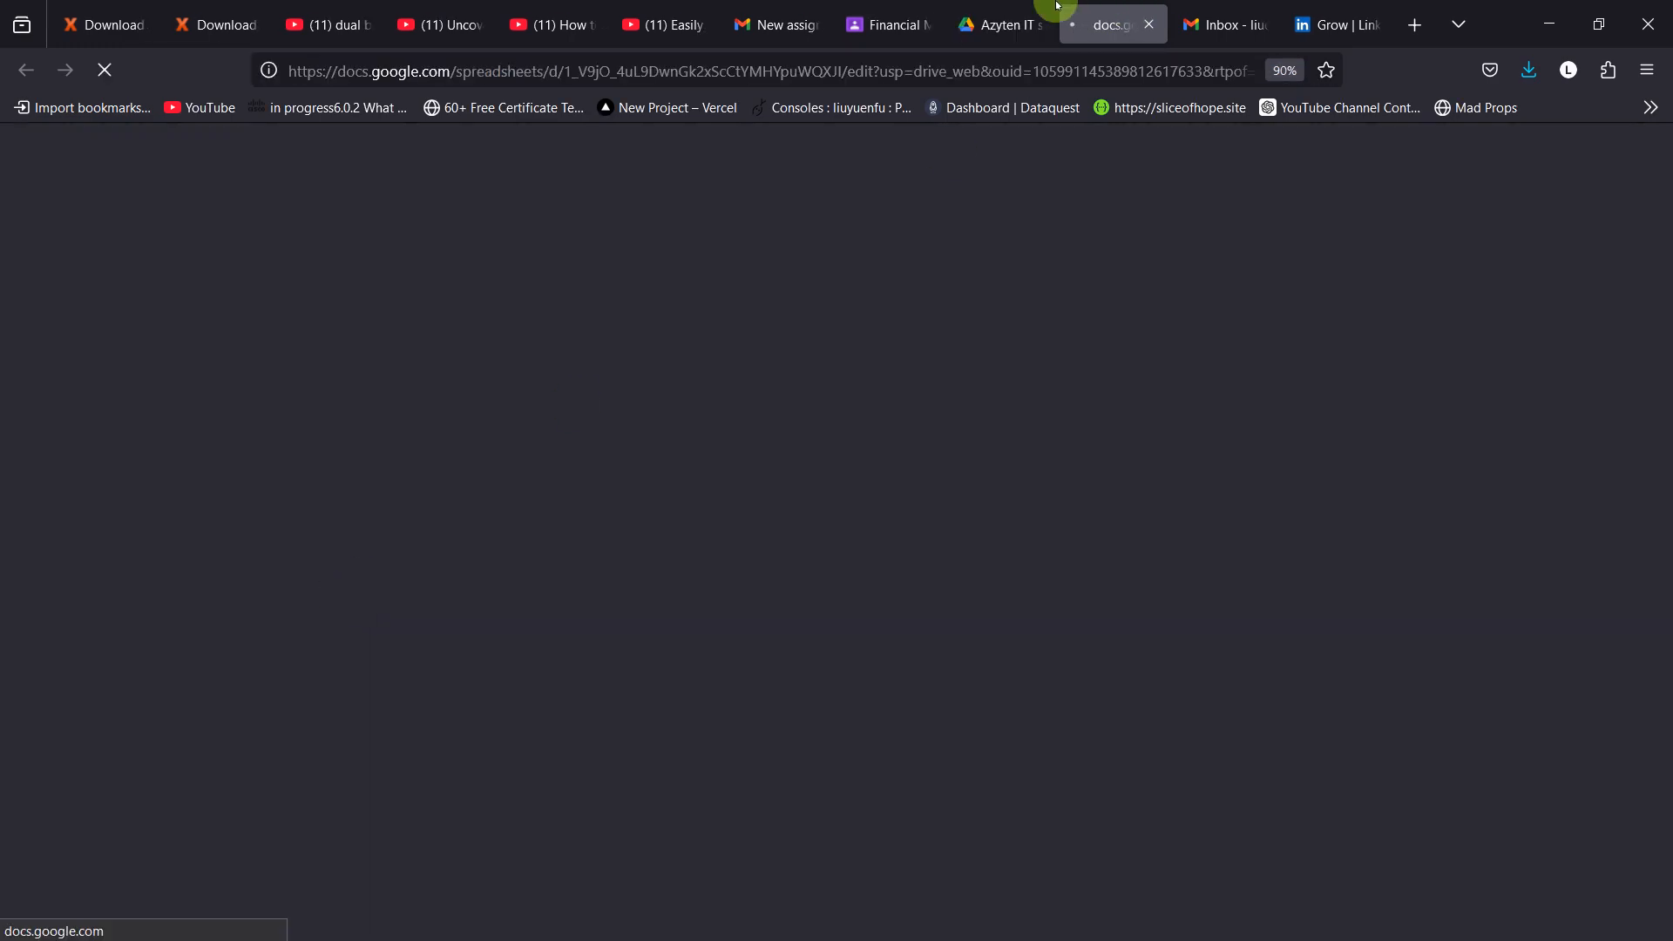
left_click(967, 23)
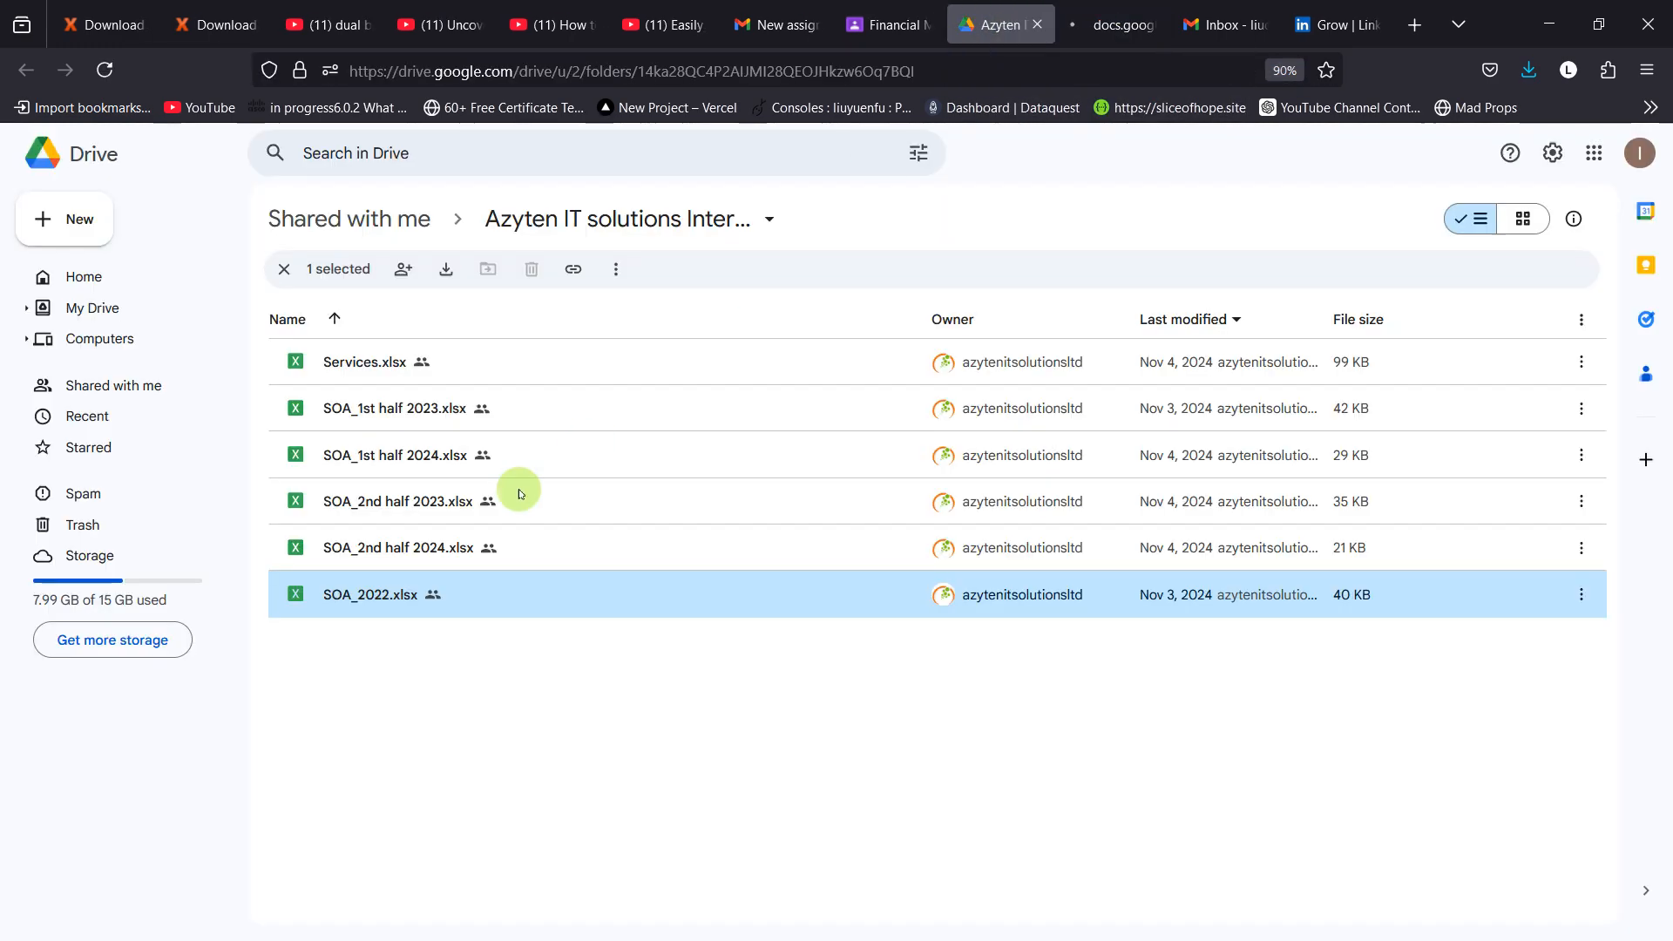
right_click(367, 598)
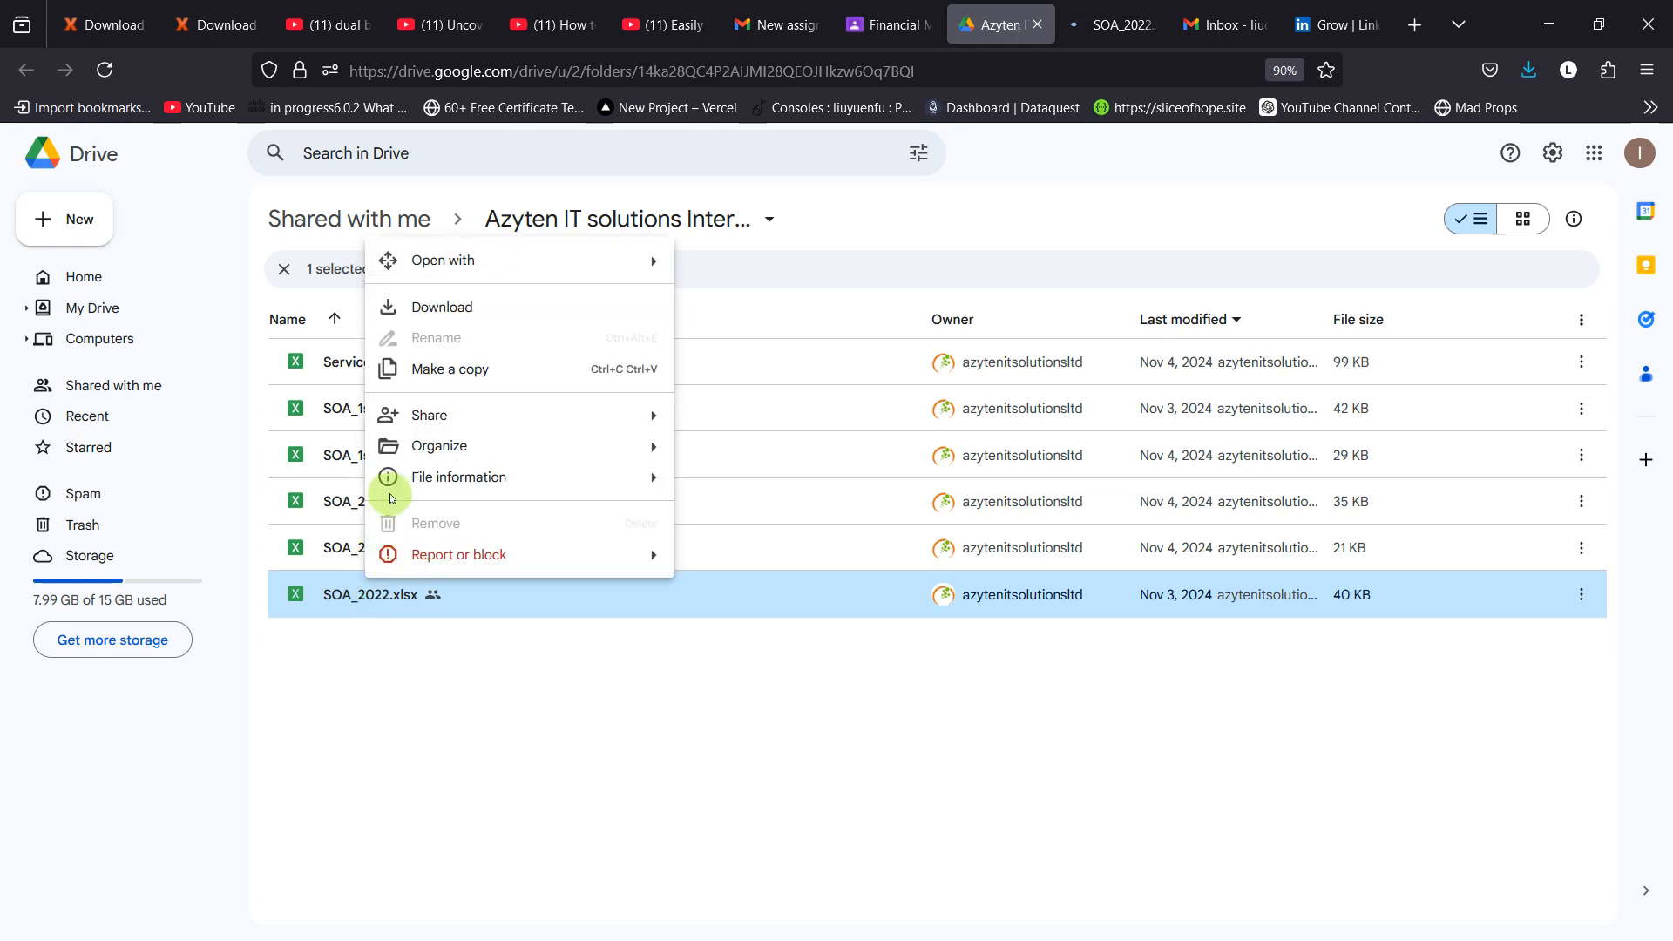
mouse_move(514, 415)
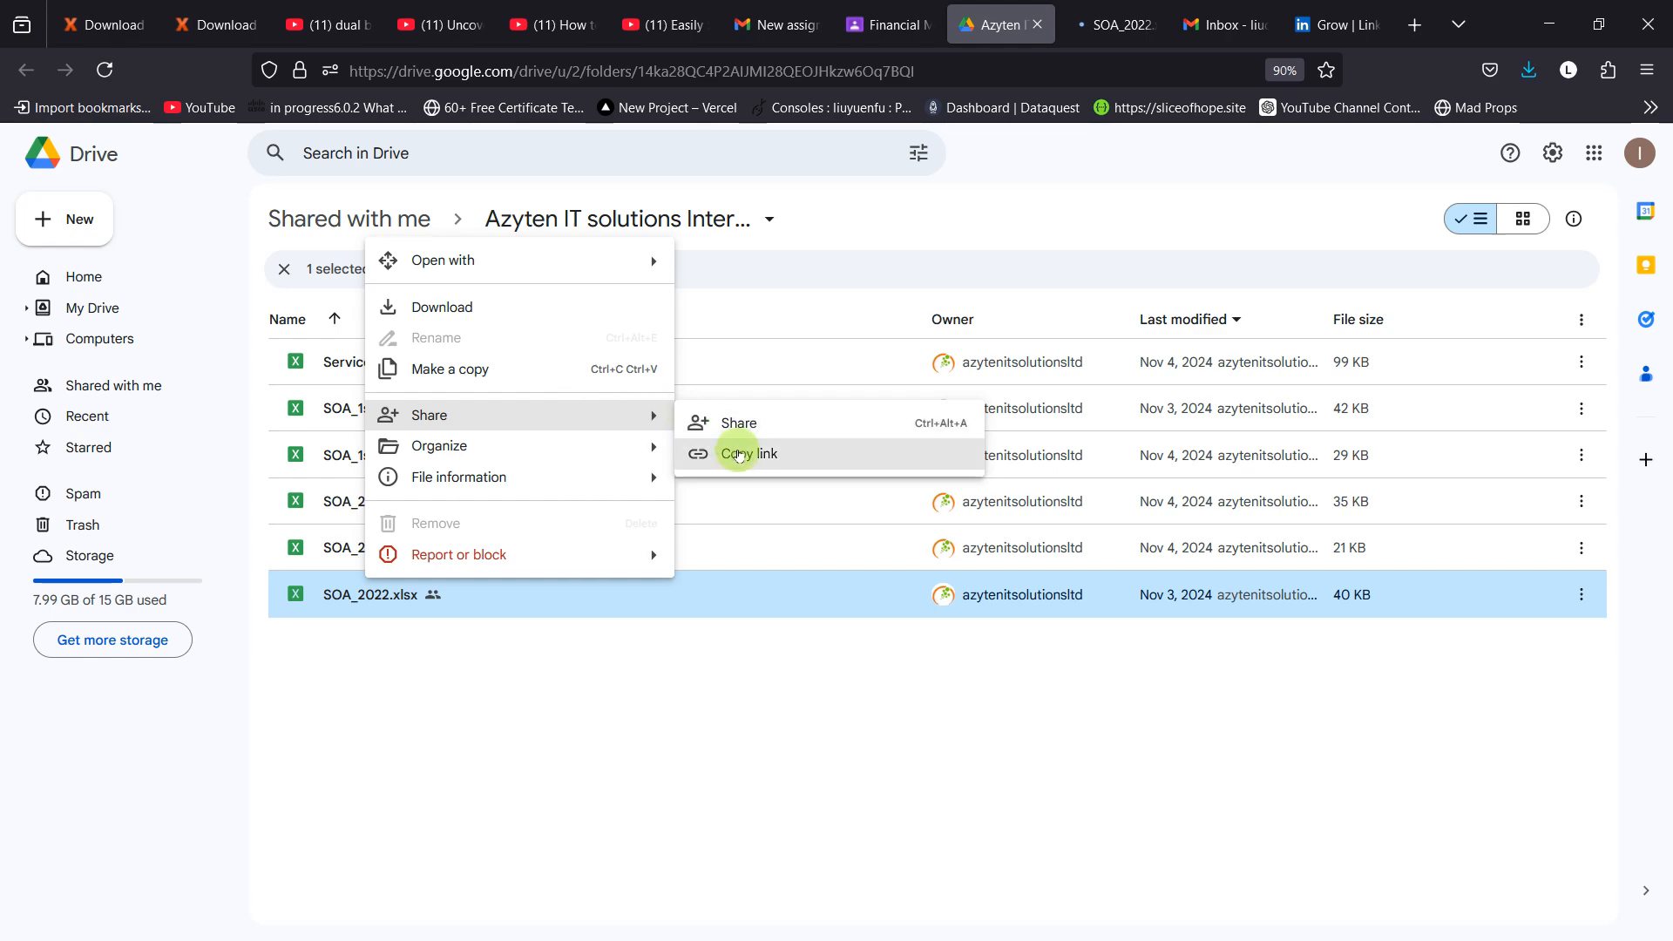
left_click(737, 452)
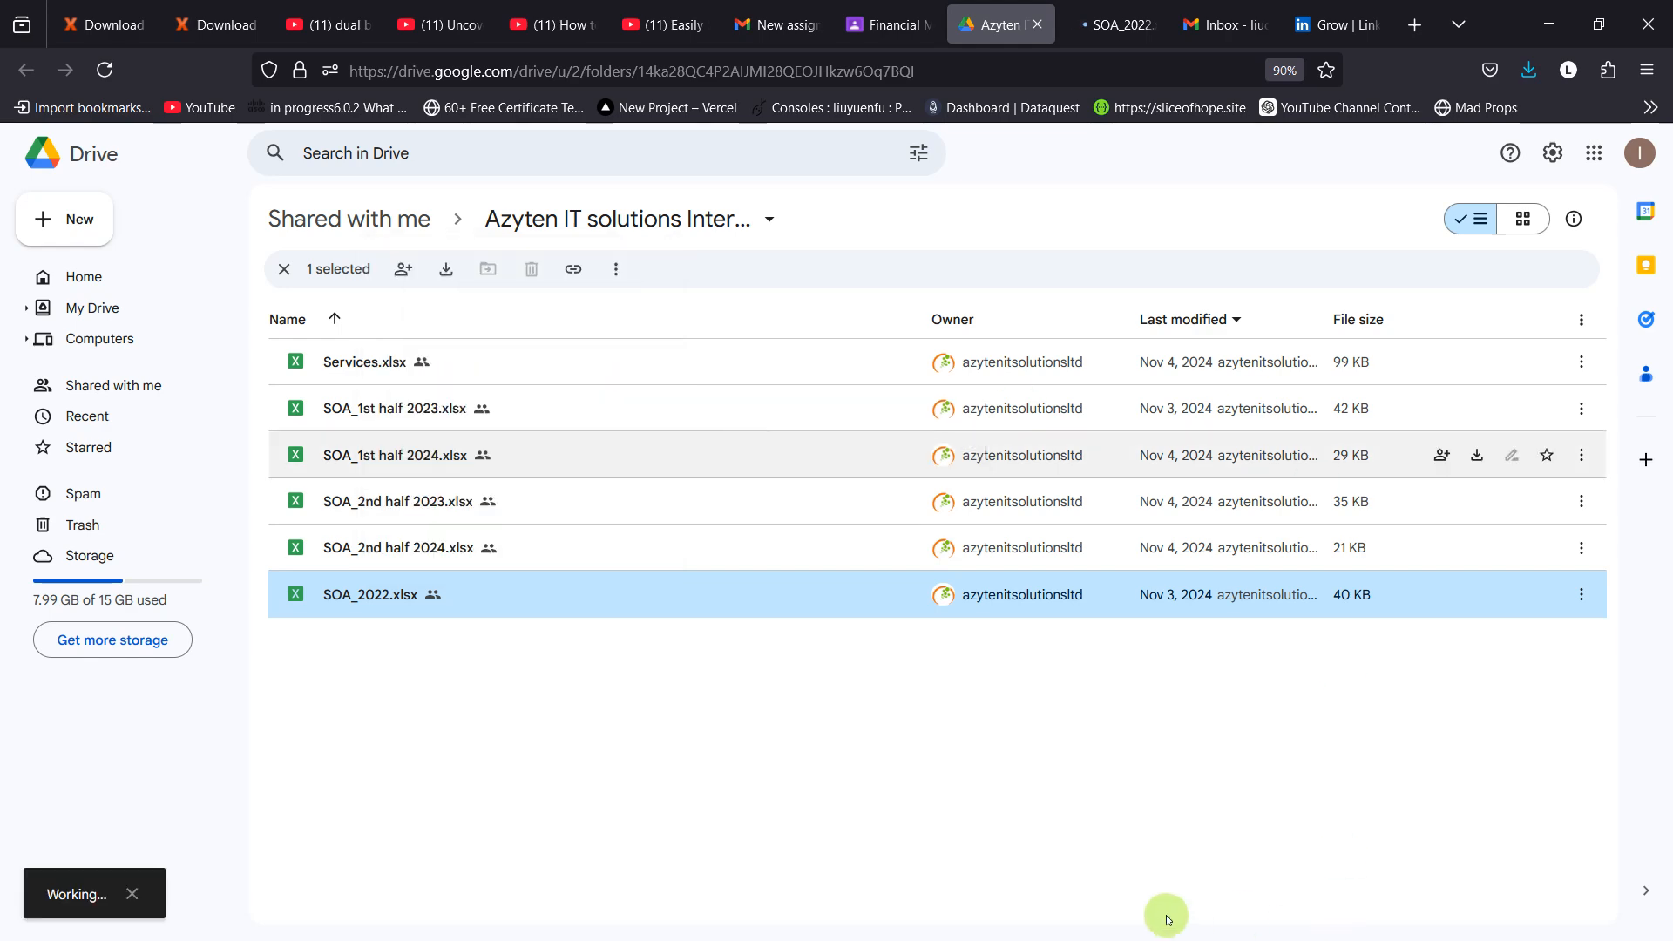
Step: Switch to Excel, start a new import from the web and paste the SOA_2022.xlsx link as the URL
key("super")
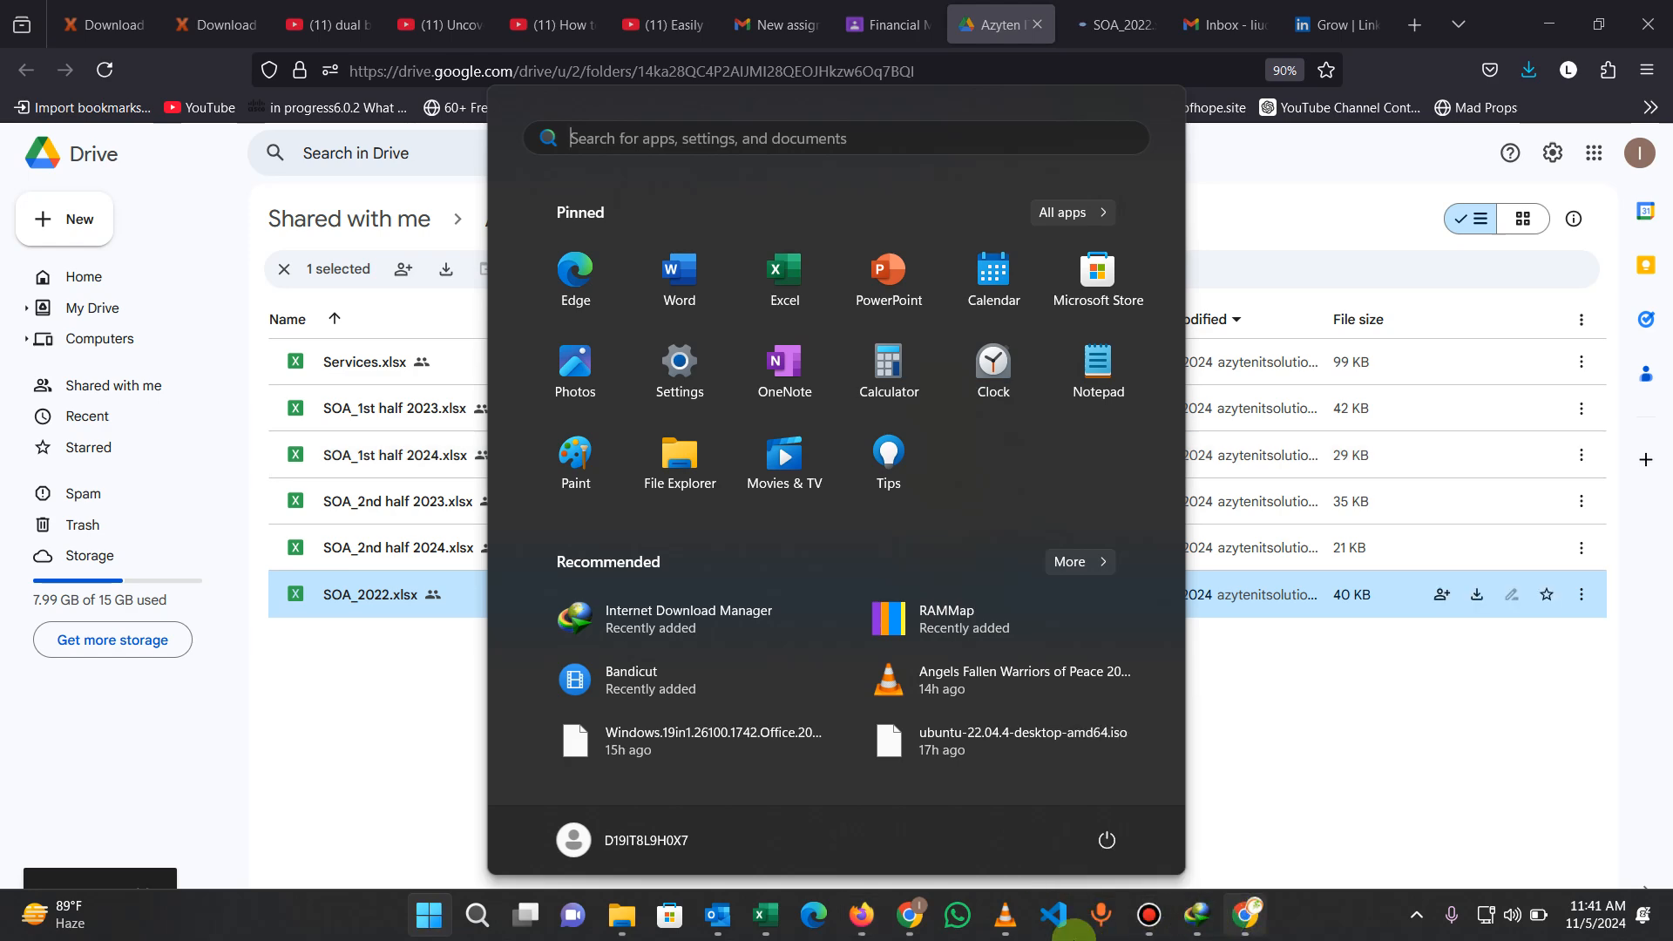
left_click(767, 916)
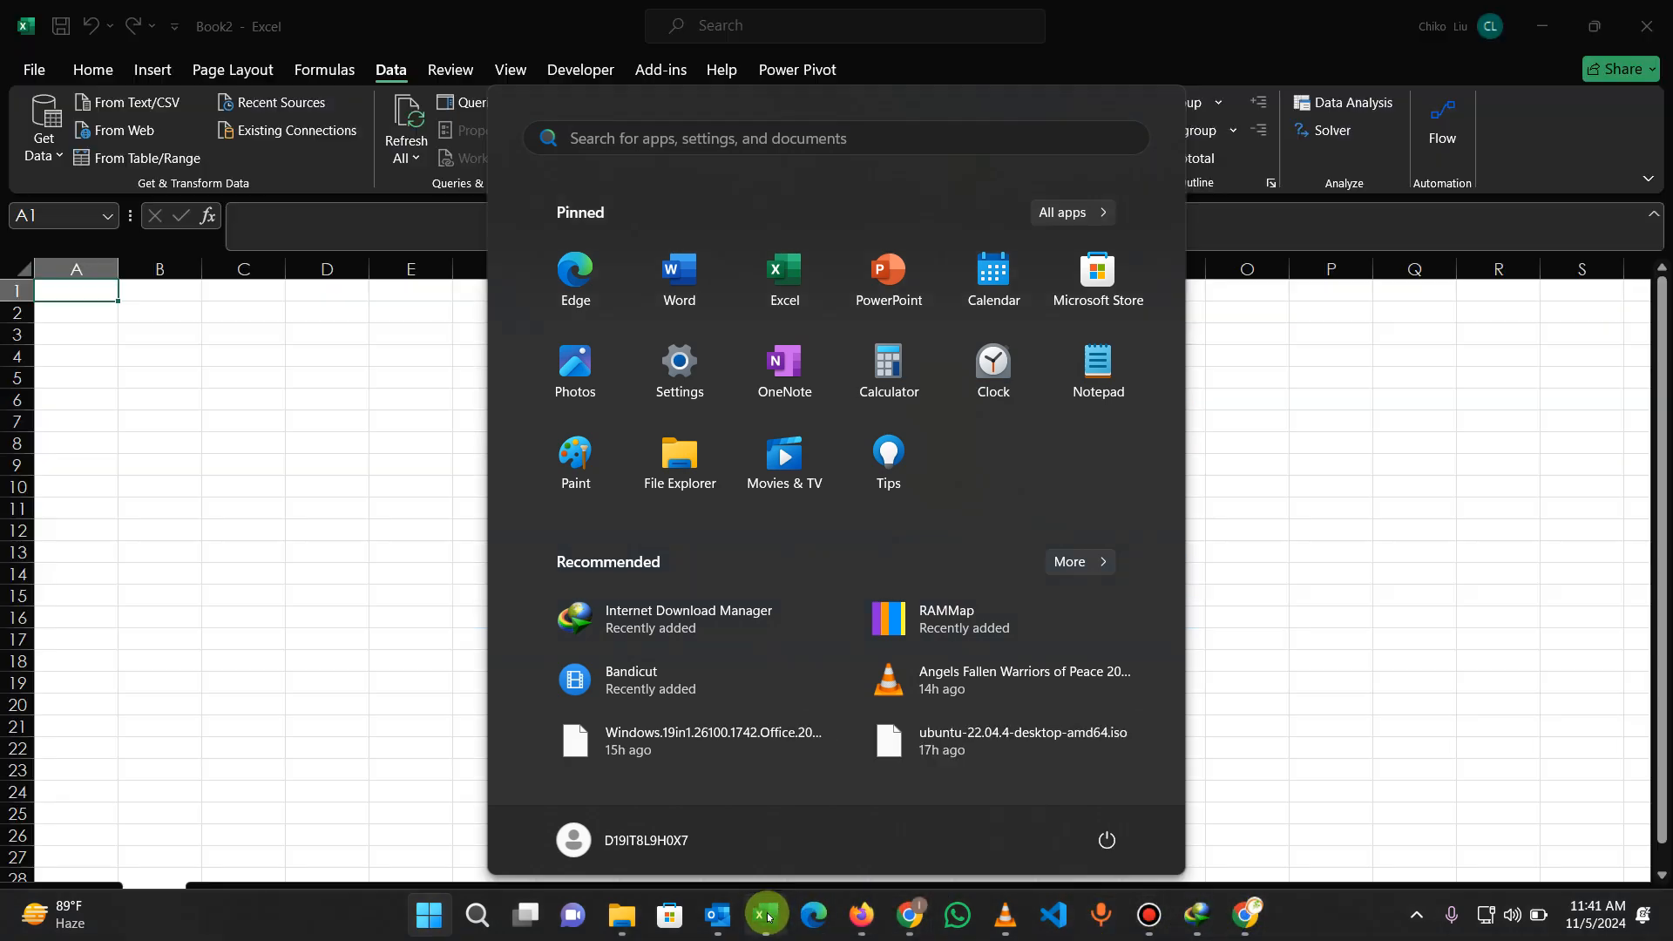
left_click(126, 130)
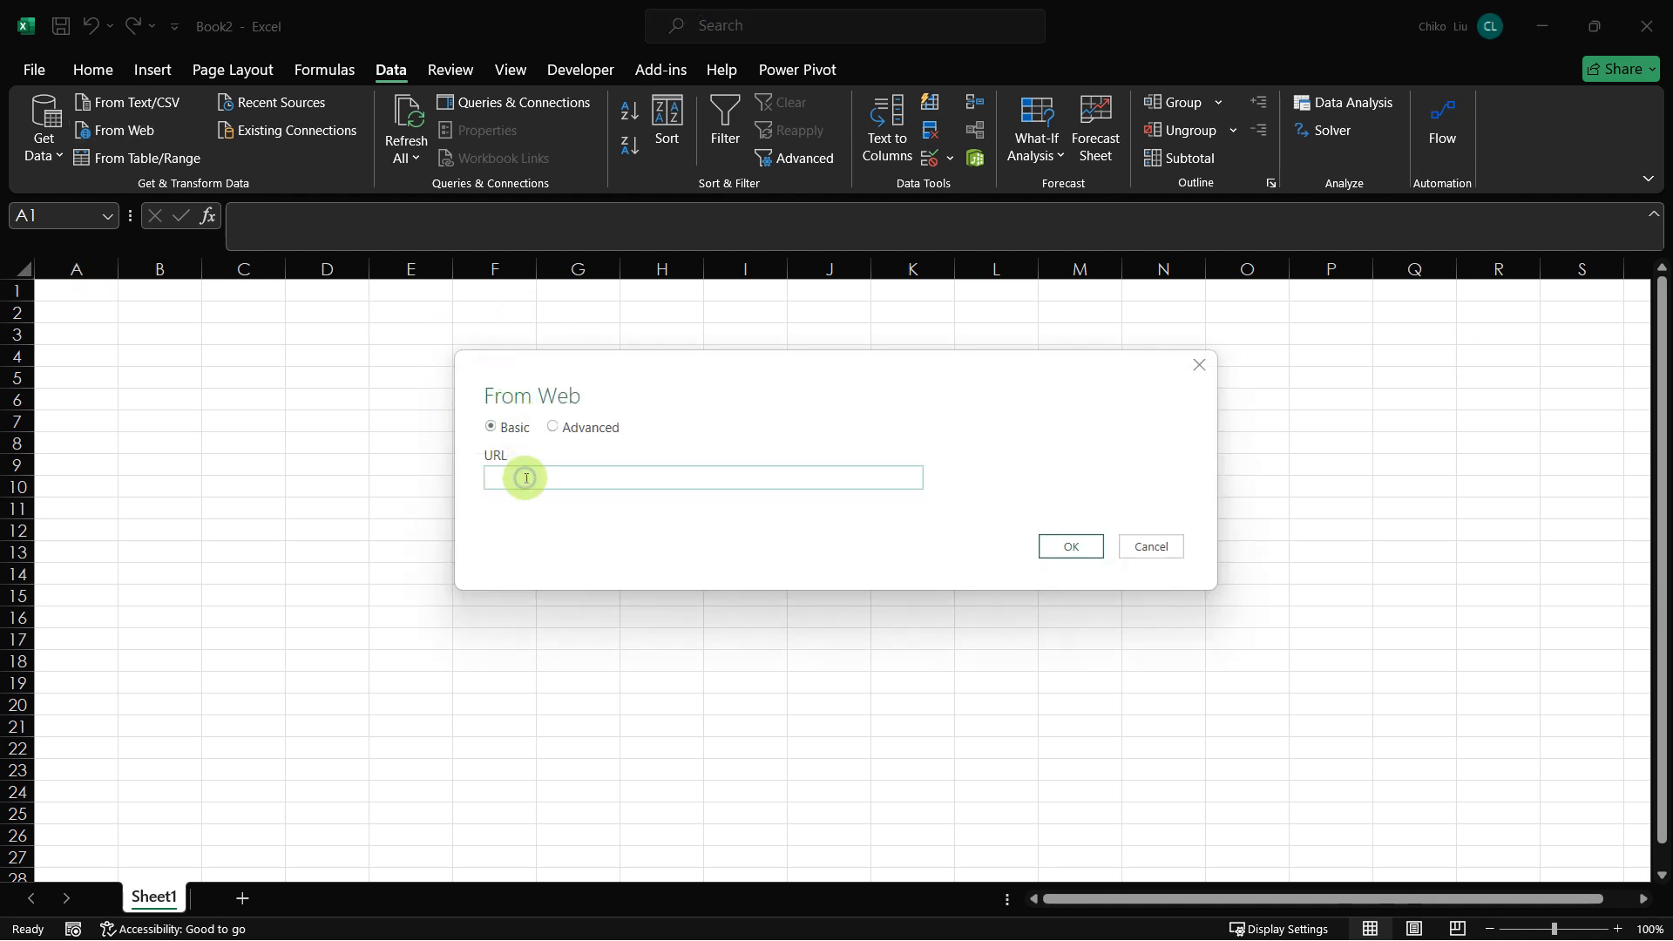
left_click(525, 477)
key("ctrl+v")
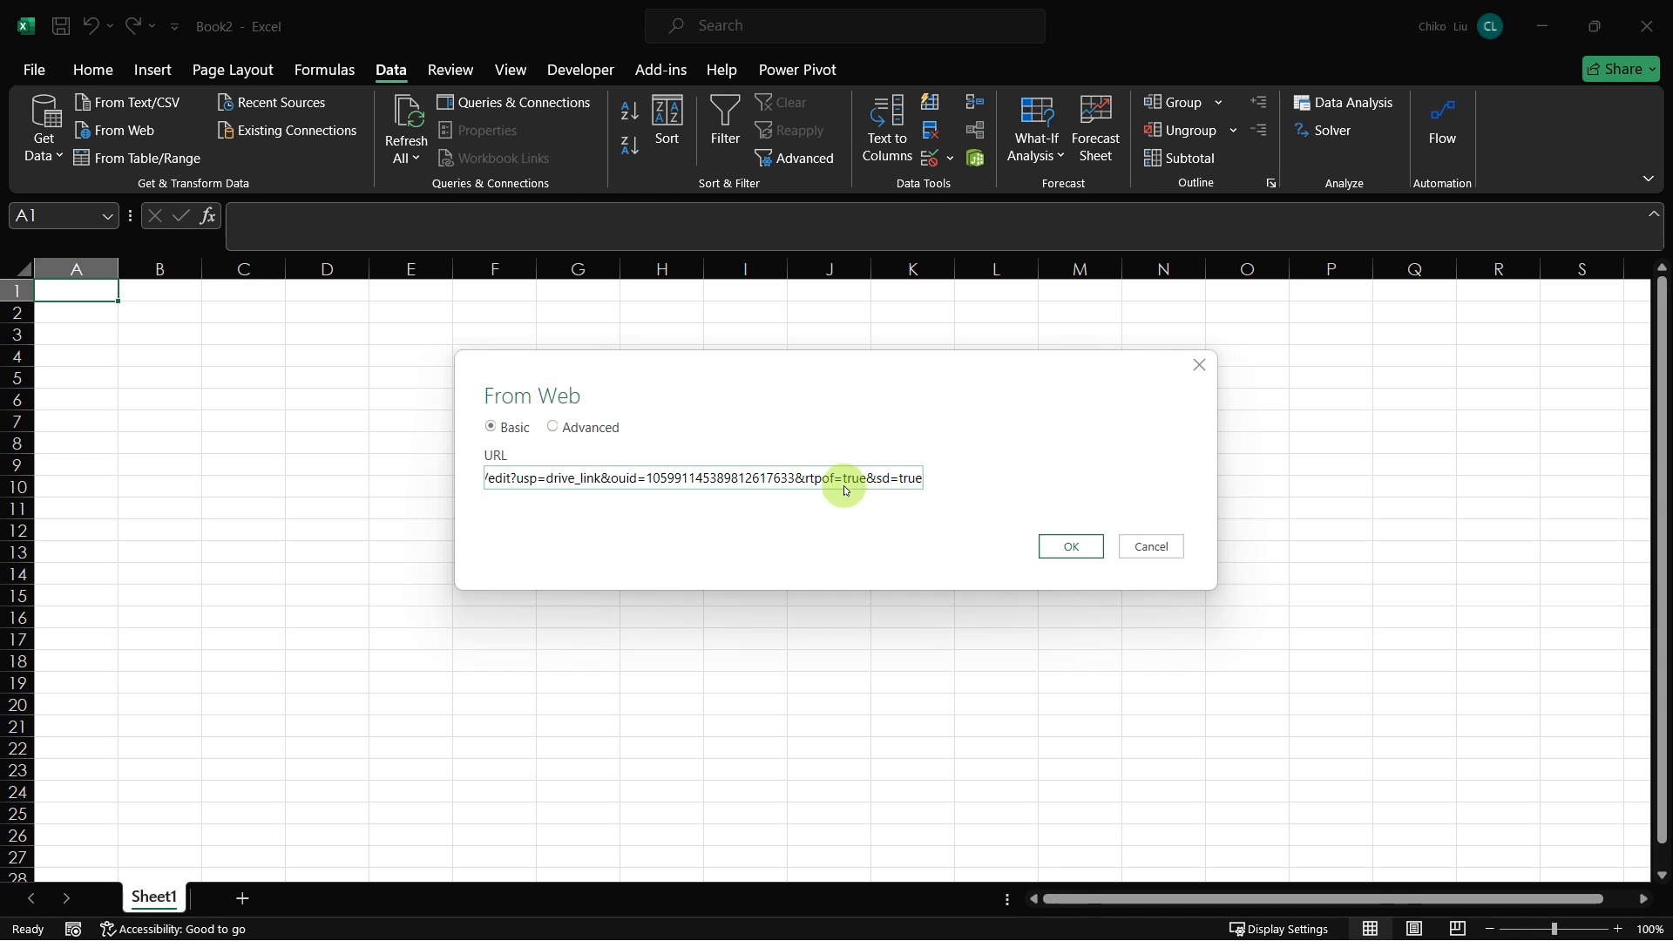
Step: Replace "edit" with "export" in the pasted SOA_2022.xlsx URL
left_click(489, 479)
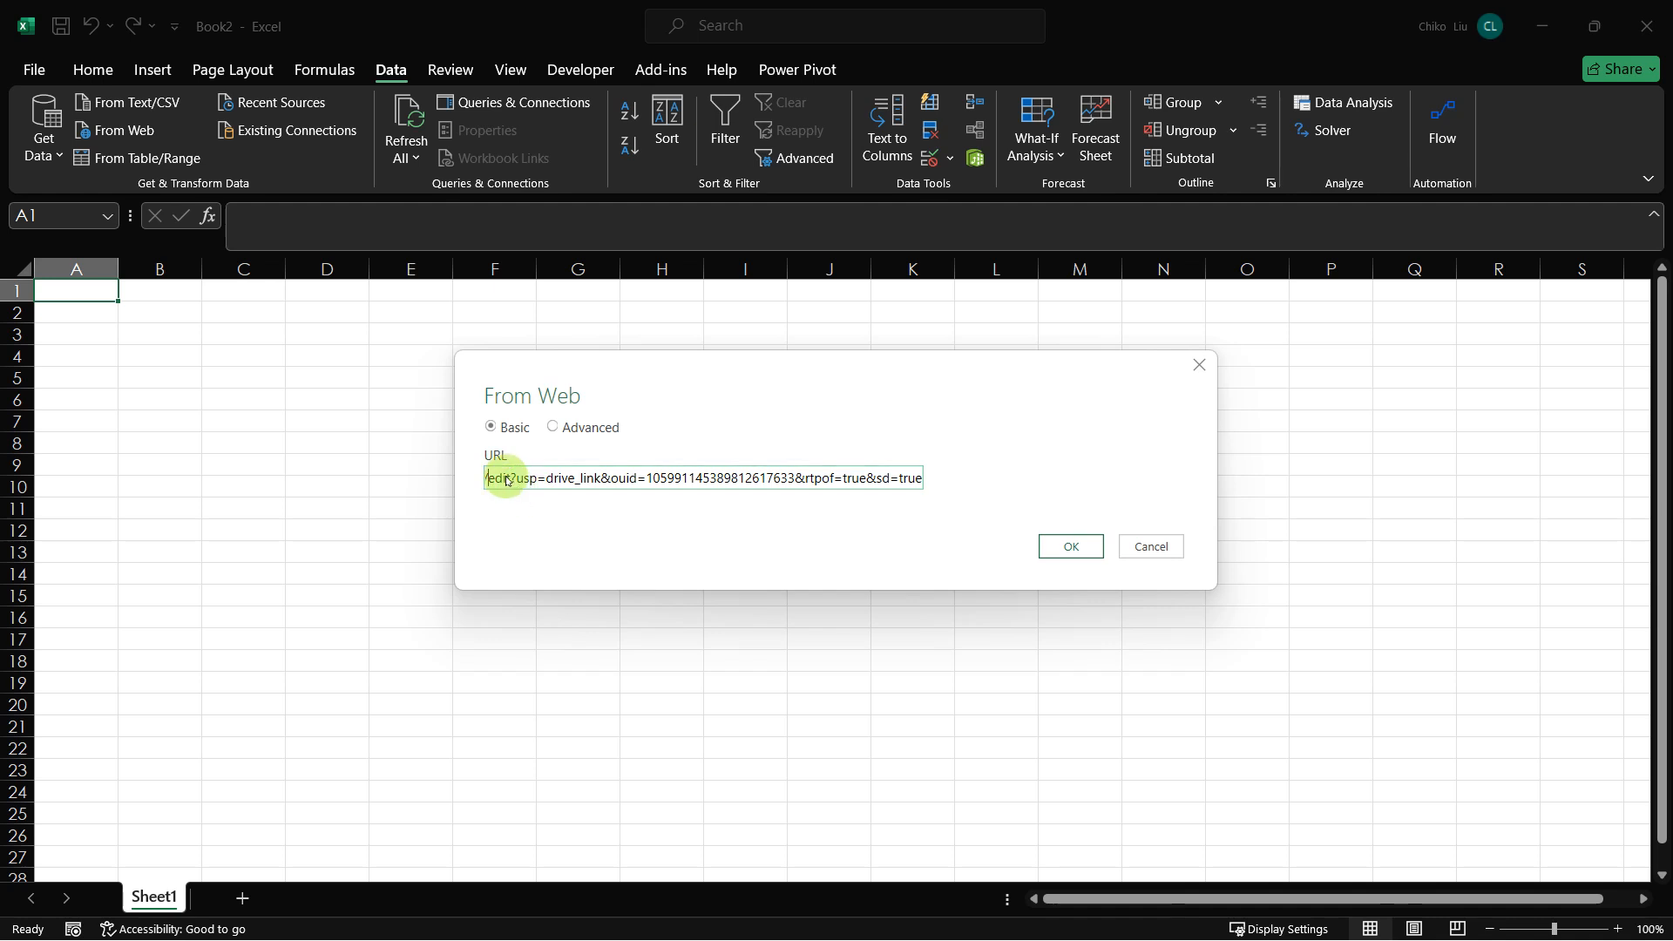
left_click(504, 478)
left_click_drag(512, 480, 490, 481)
mouse_move(871, 937)
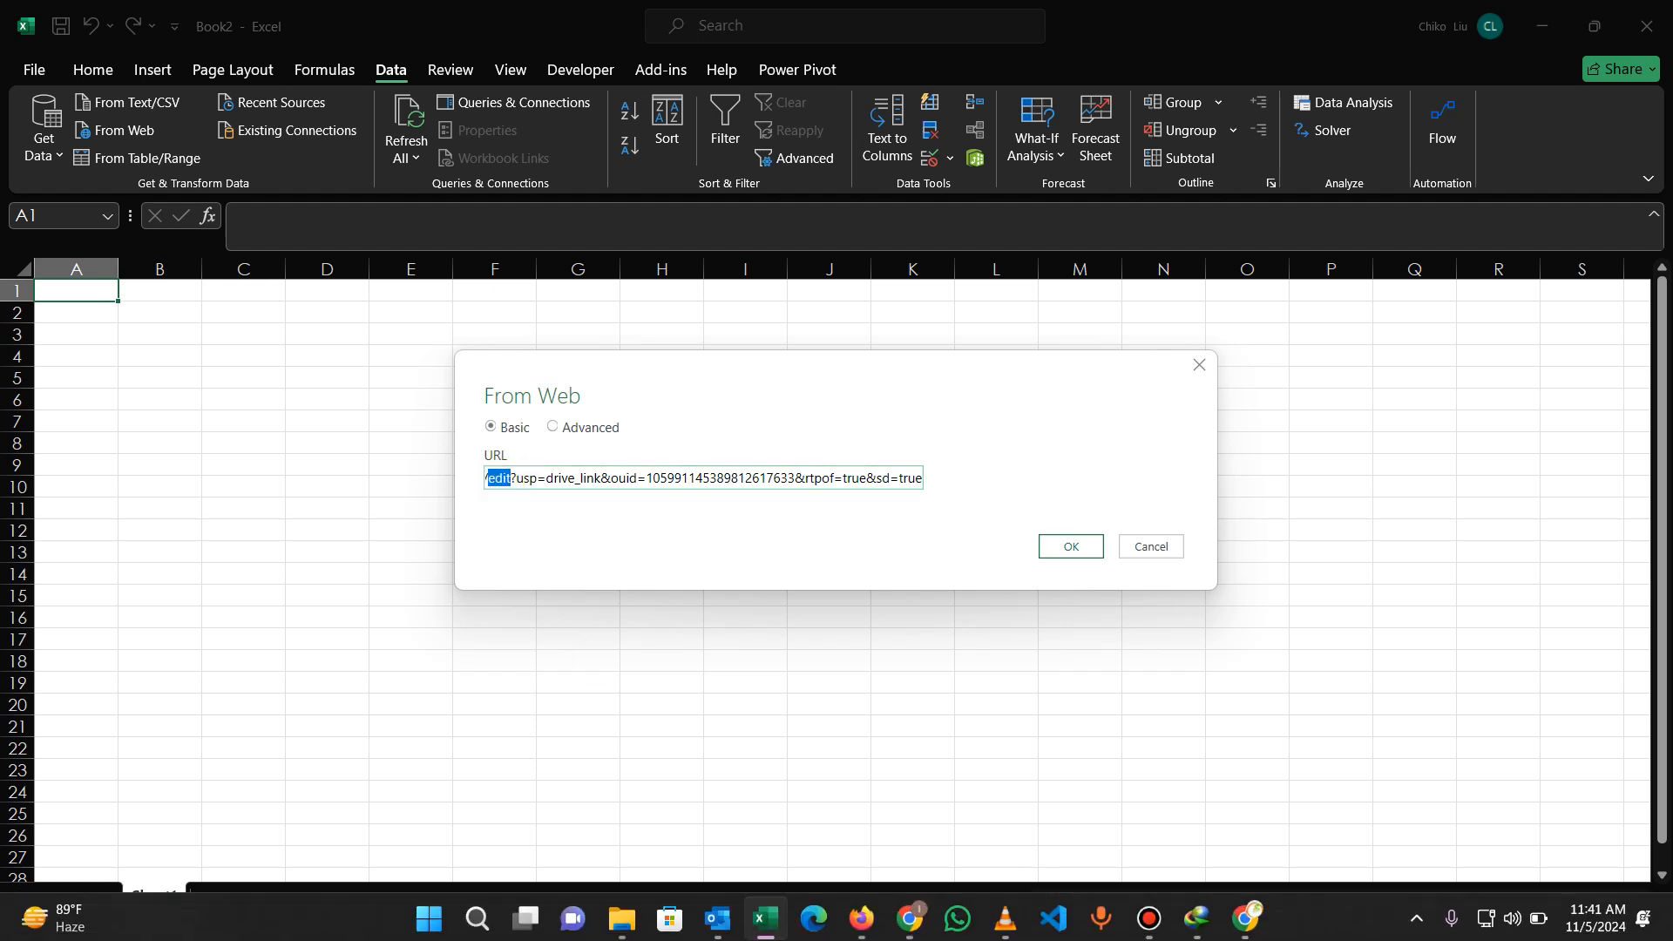
key("alt+Tab")
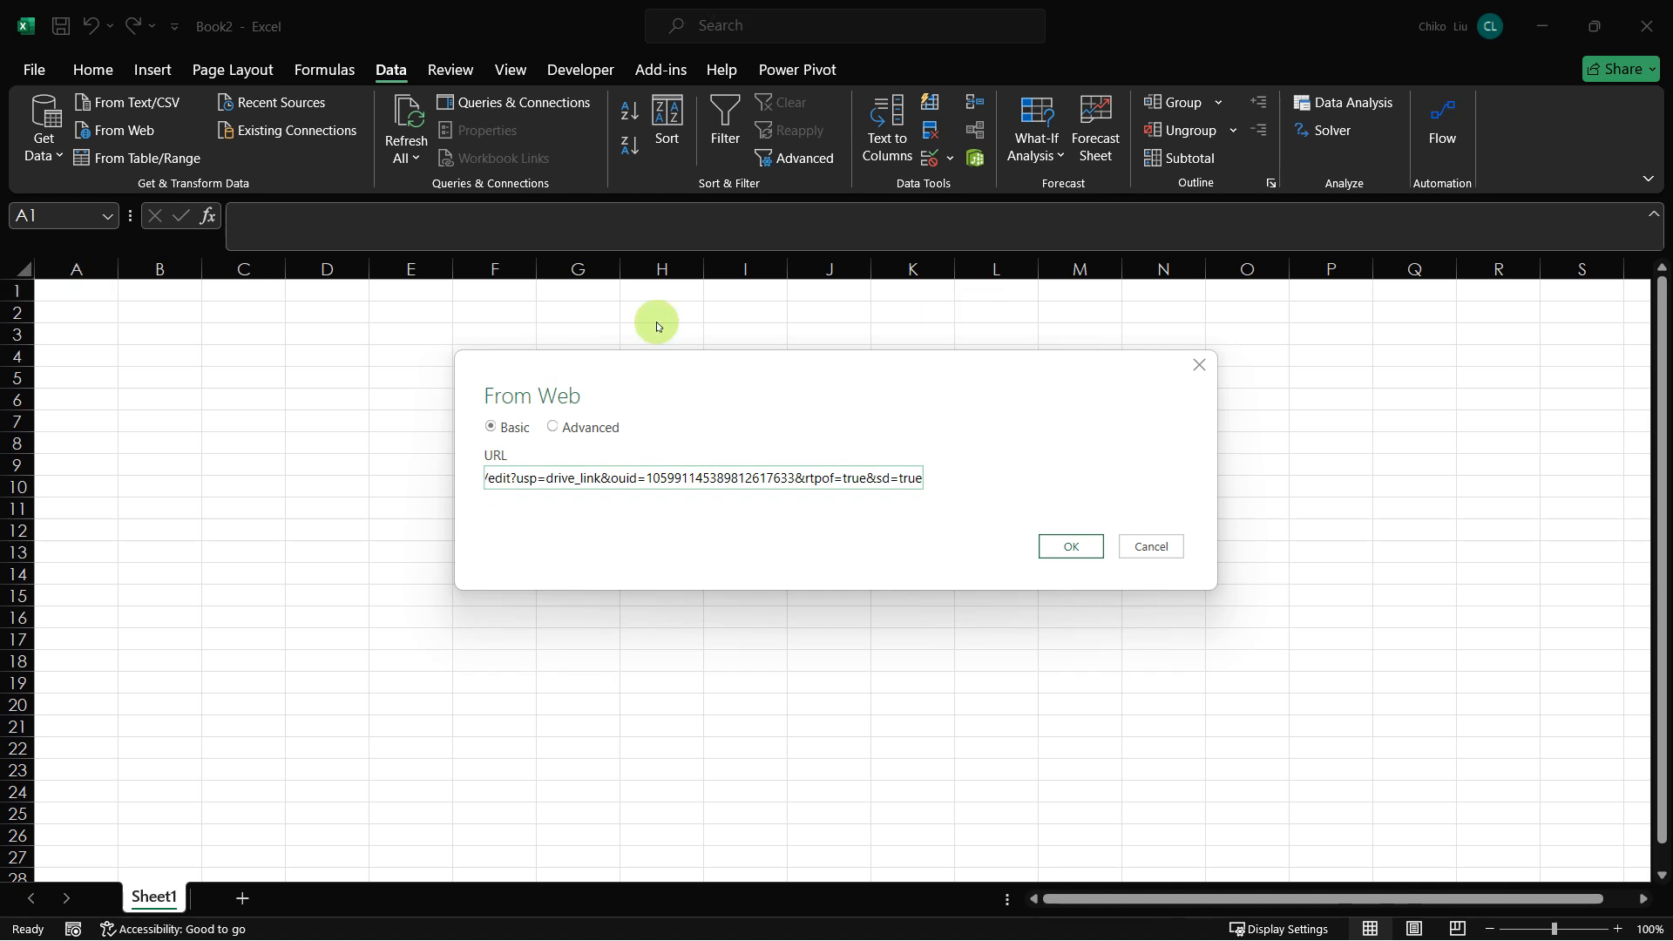
left_click(489, 482)
left_click_drag(490, 482, 507, 483)
type("/expo")
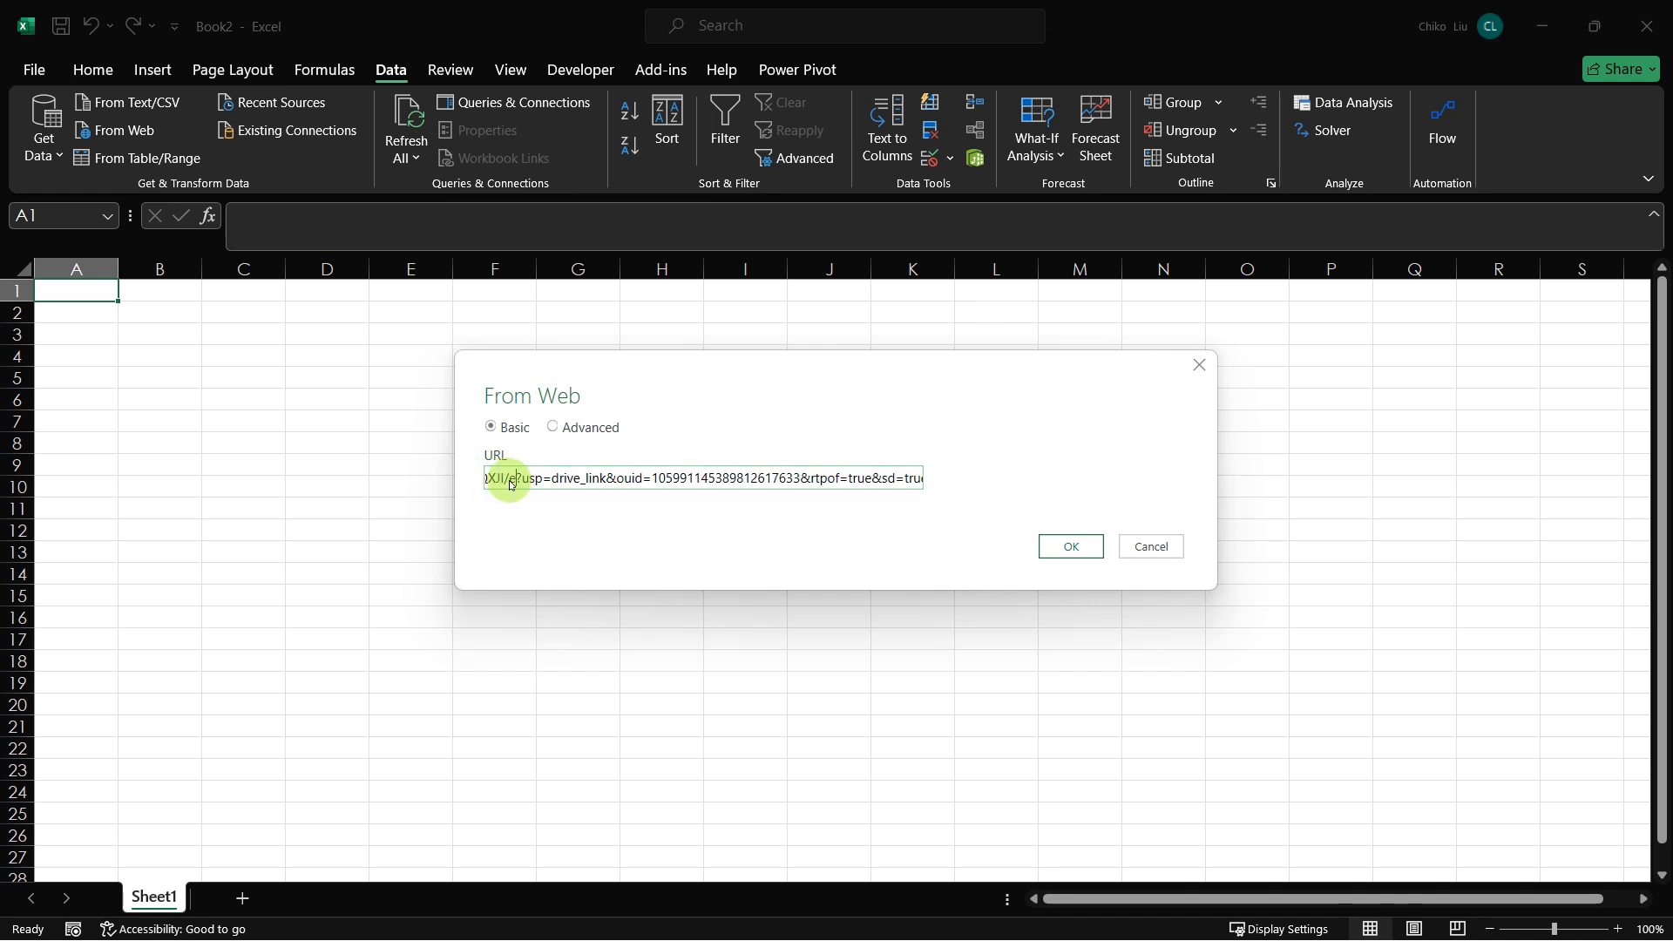
type("rt")
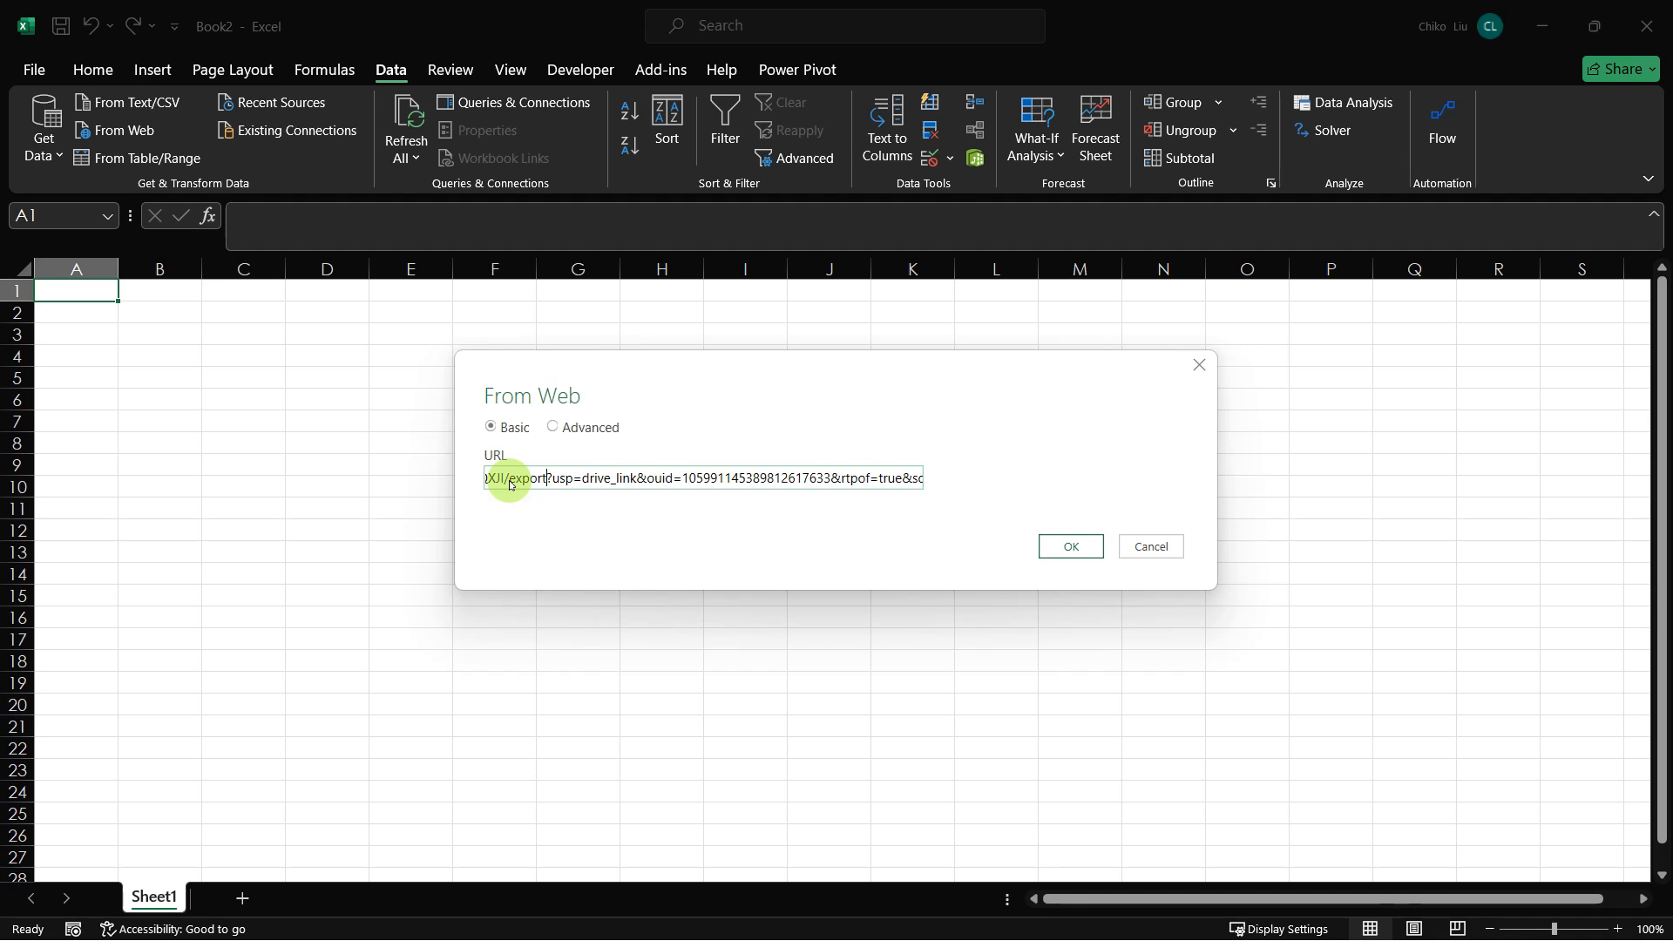
Step: Replace the URL's query parameters after "export?" with format=xlsx and submit the web import
left_click_drag(555, 484, 575, 484)
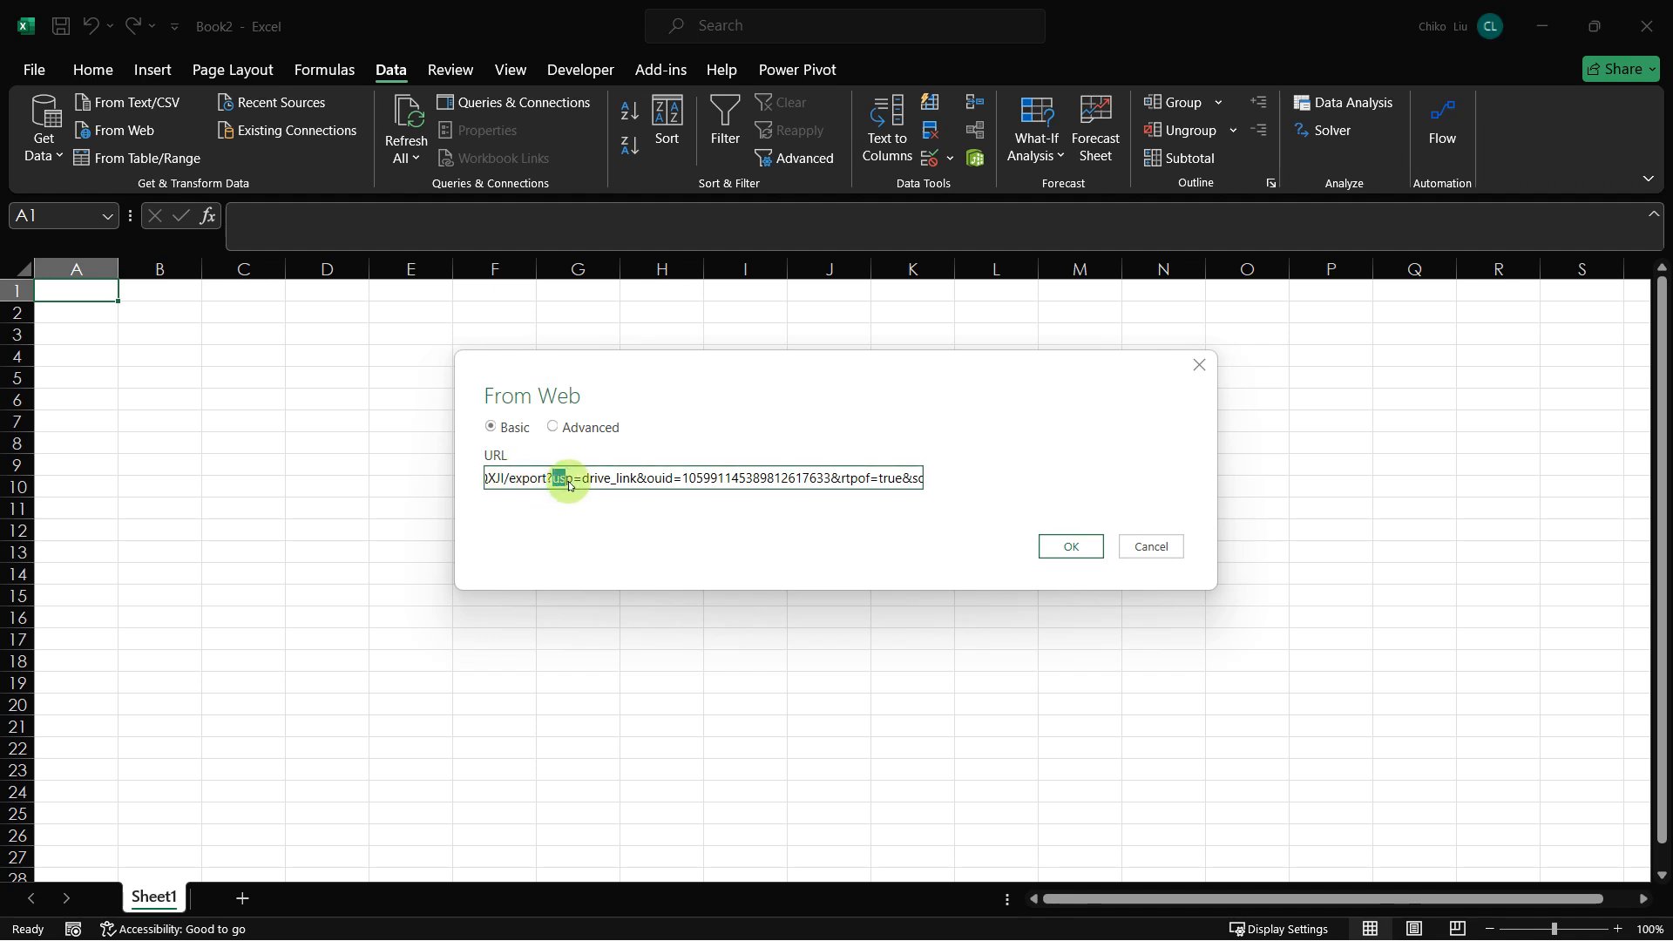
type("format")
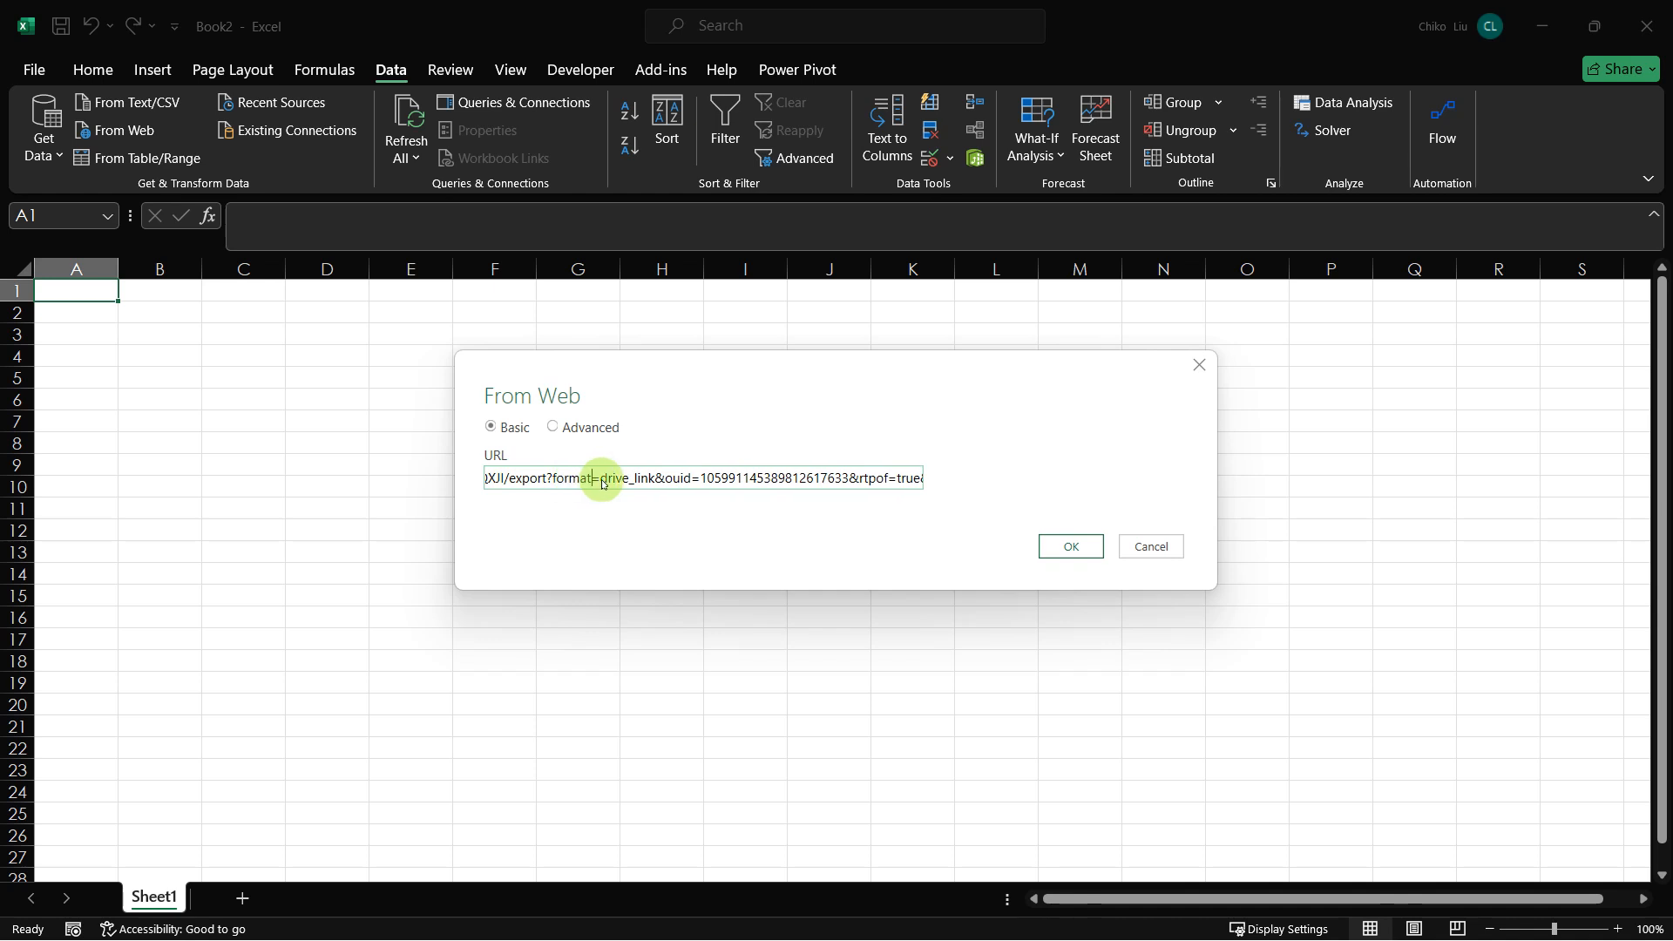
left_click_drag(601, 482, 978, 500)
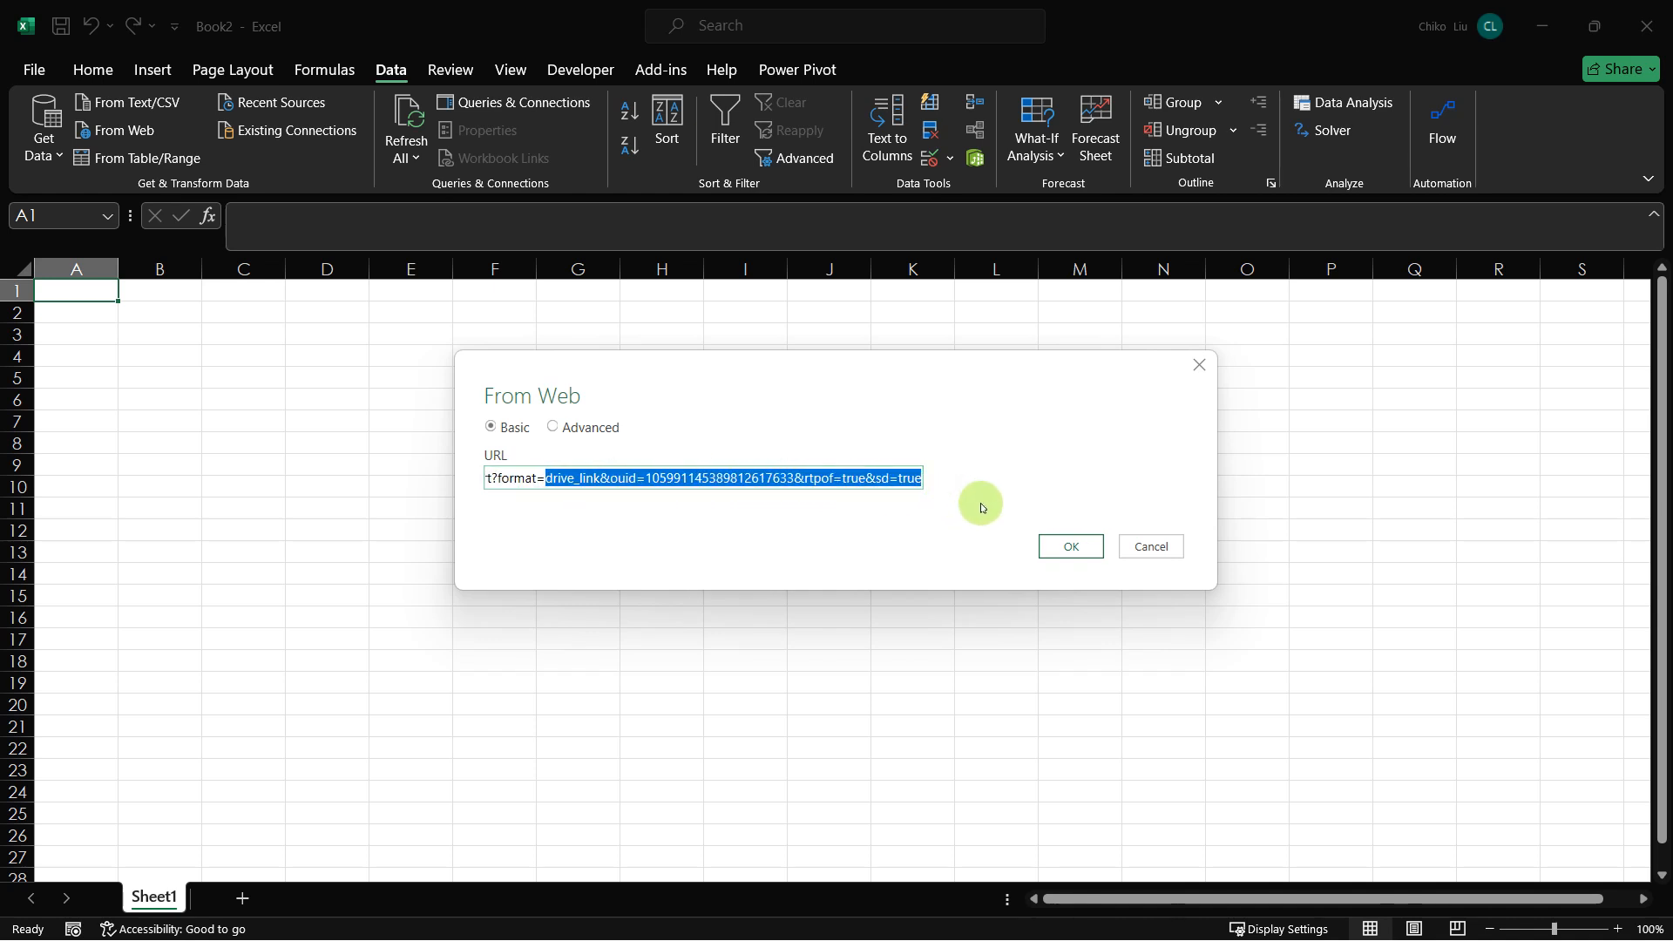
type("xlsx")
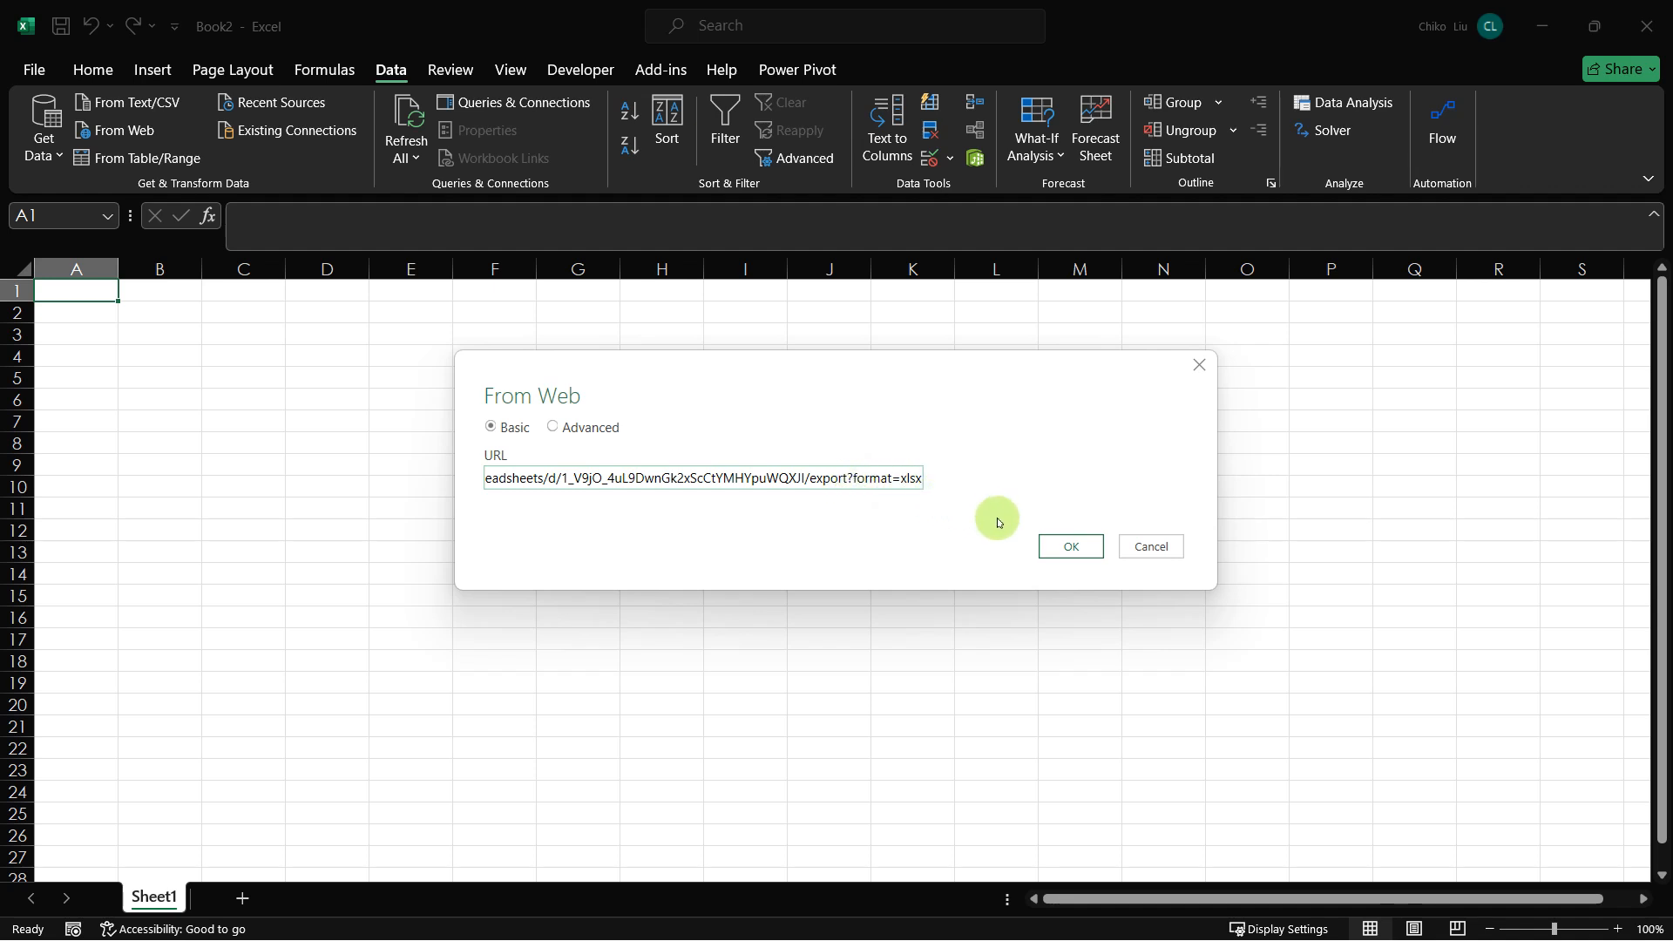
left_click(1054, 547)
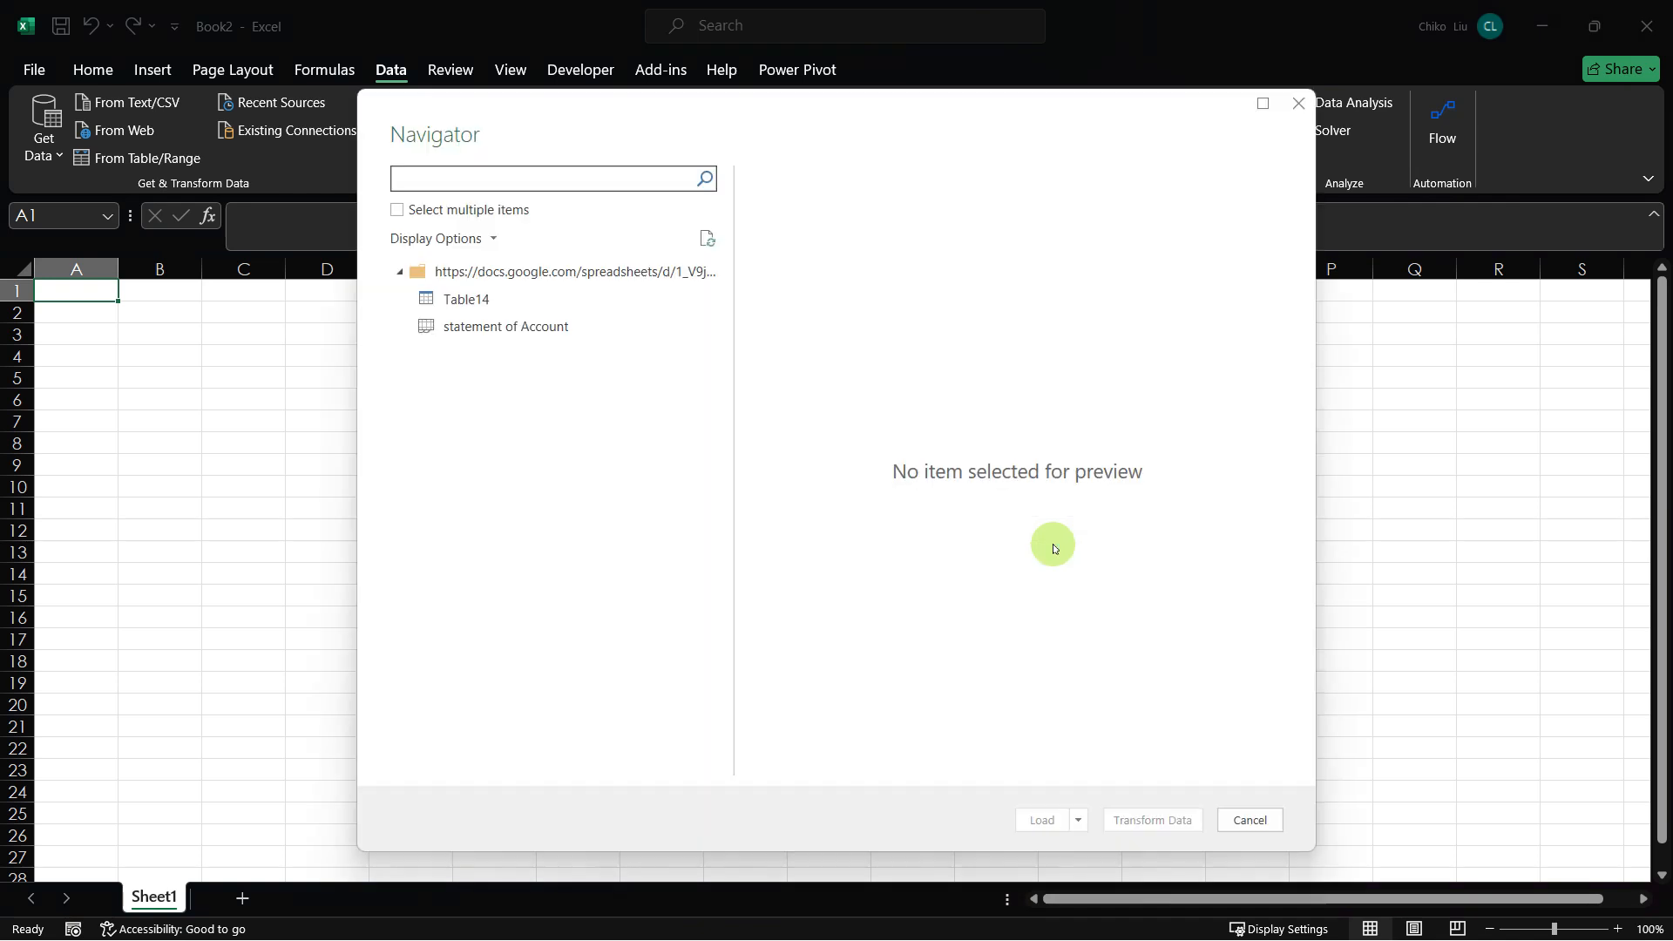
Step: Preview Table14 and the statement of Account sheet, and open statement of Account for transformation in Power Query Editor
left_click(470, 330)
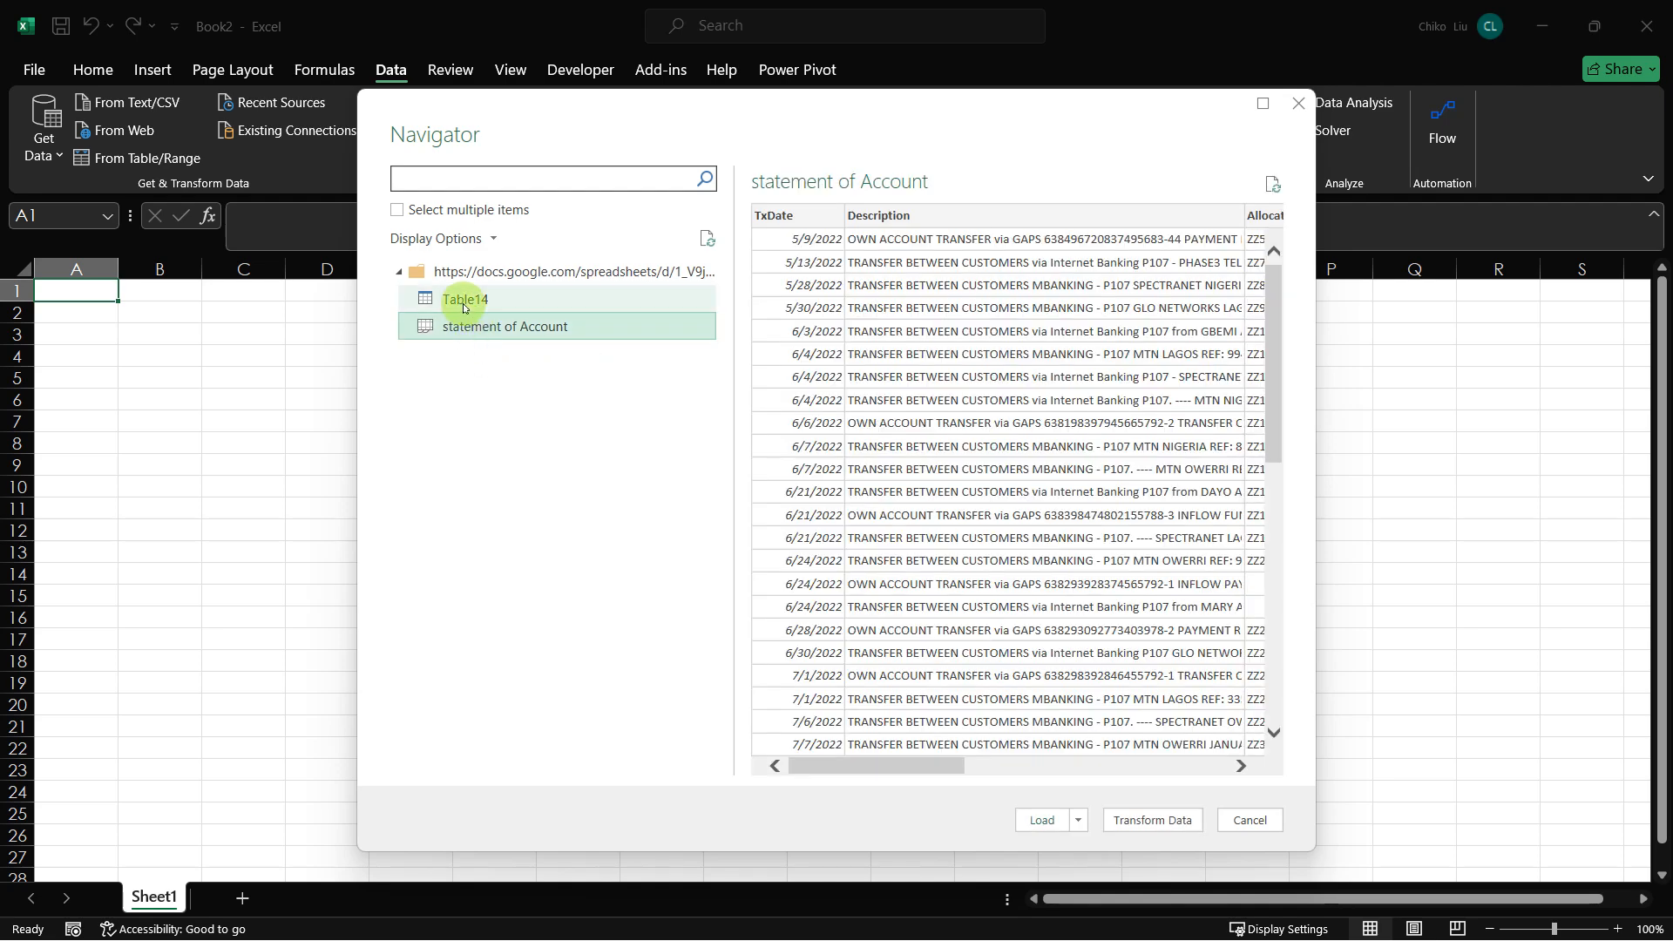
left_click(464, 305)
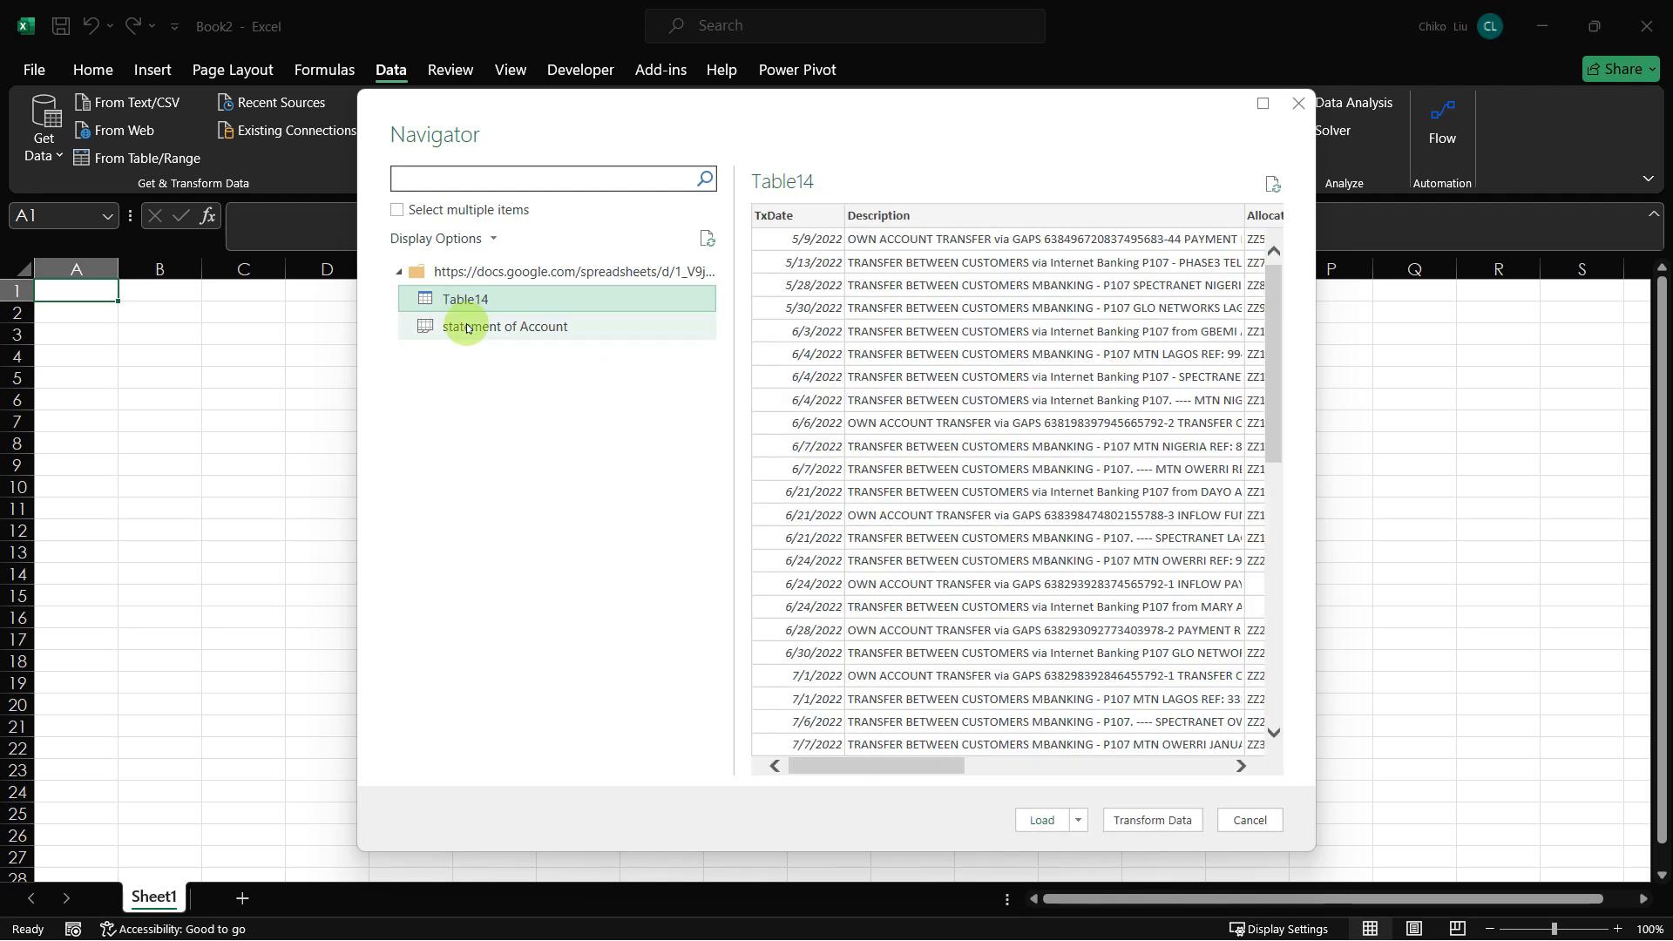
left_click(477, 328)
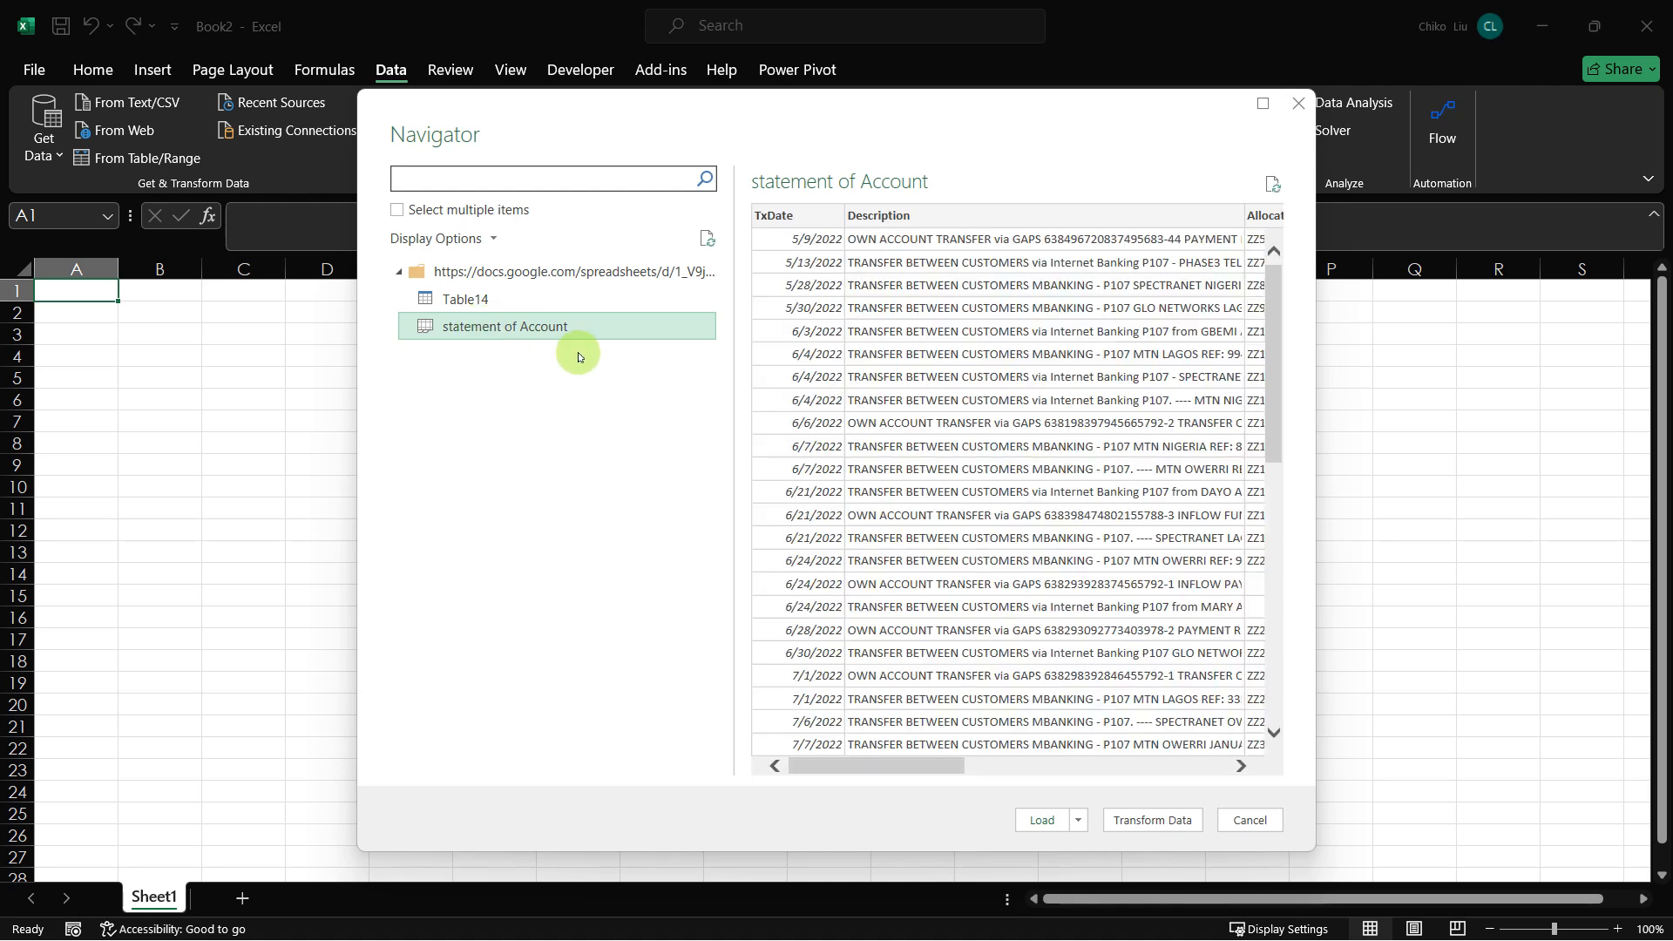
left_click(1130, 821)
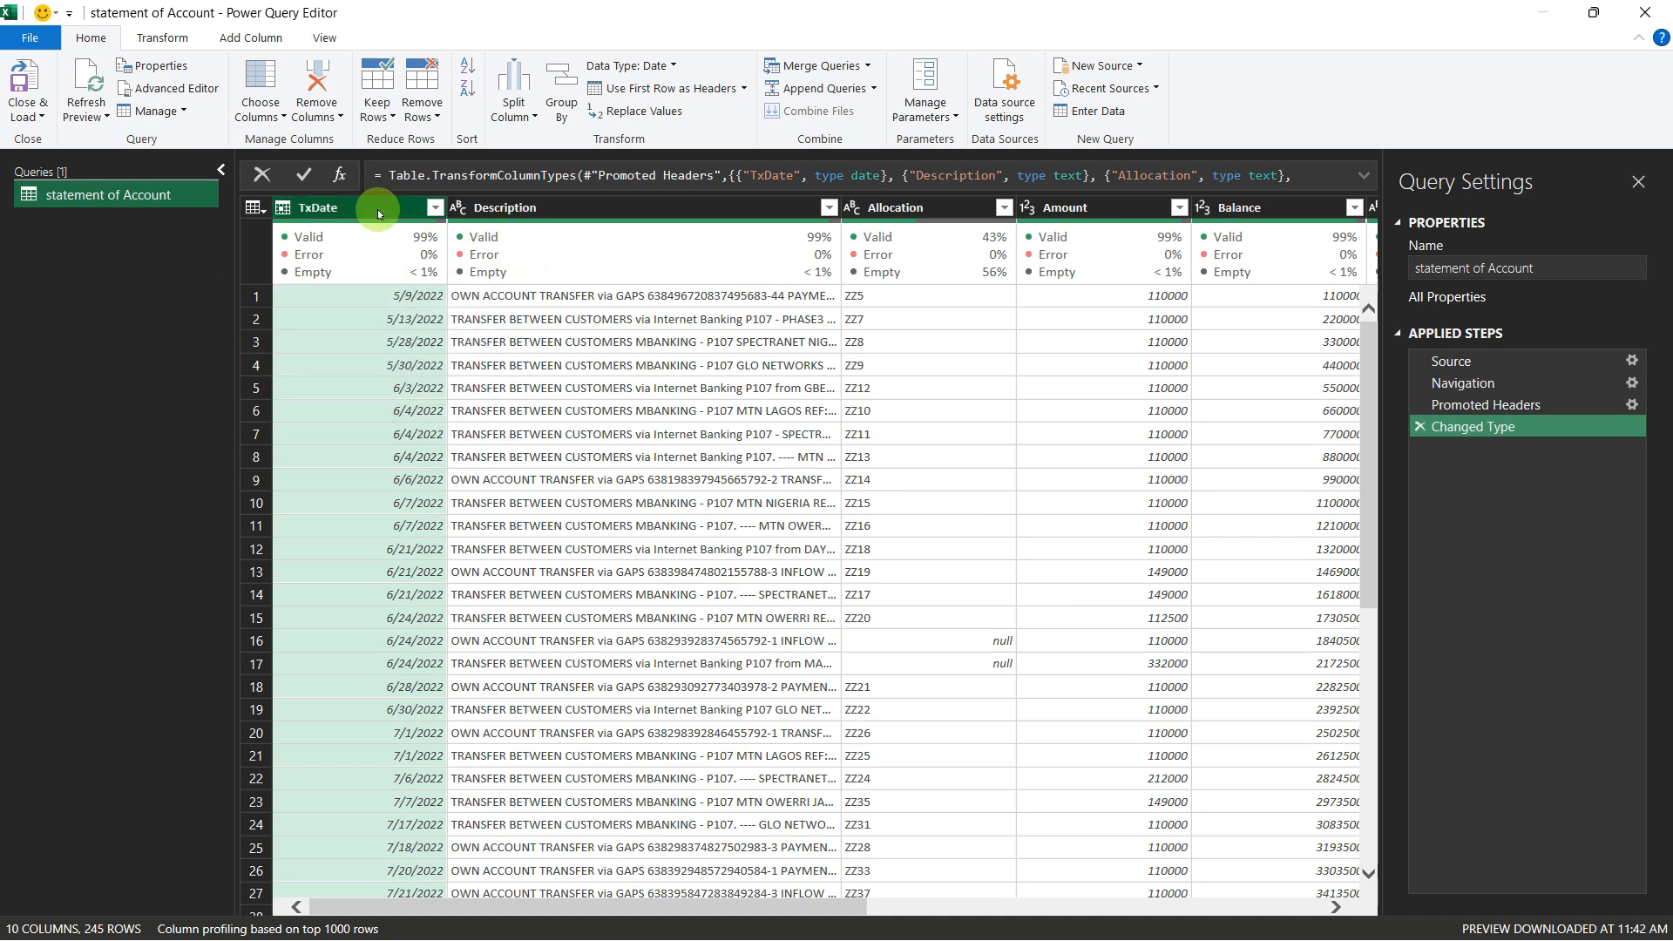
Step: Examine the columns of the statement of Account query from TxDate across to SUBSCRIPTION TYPE
left_click(528, 206)
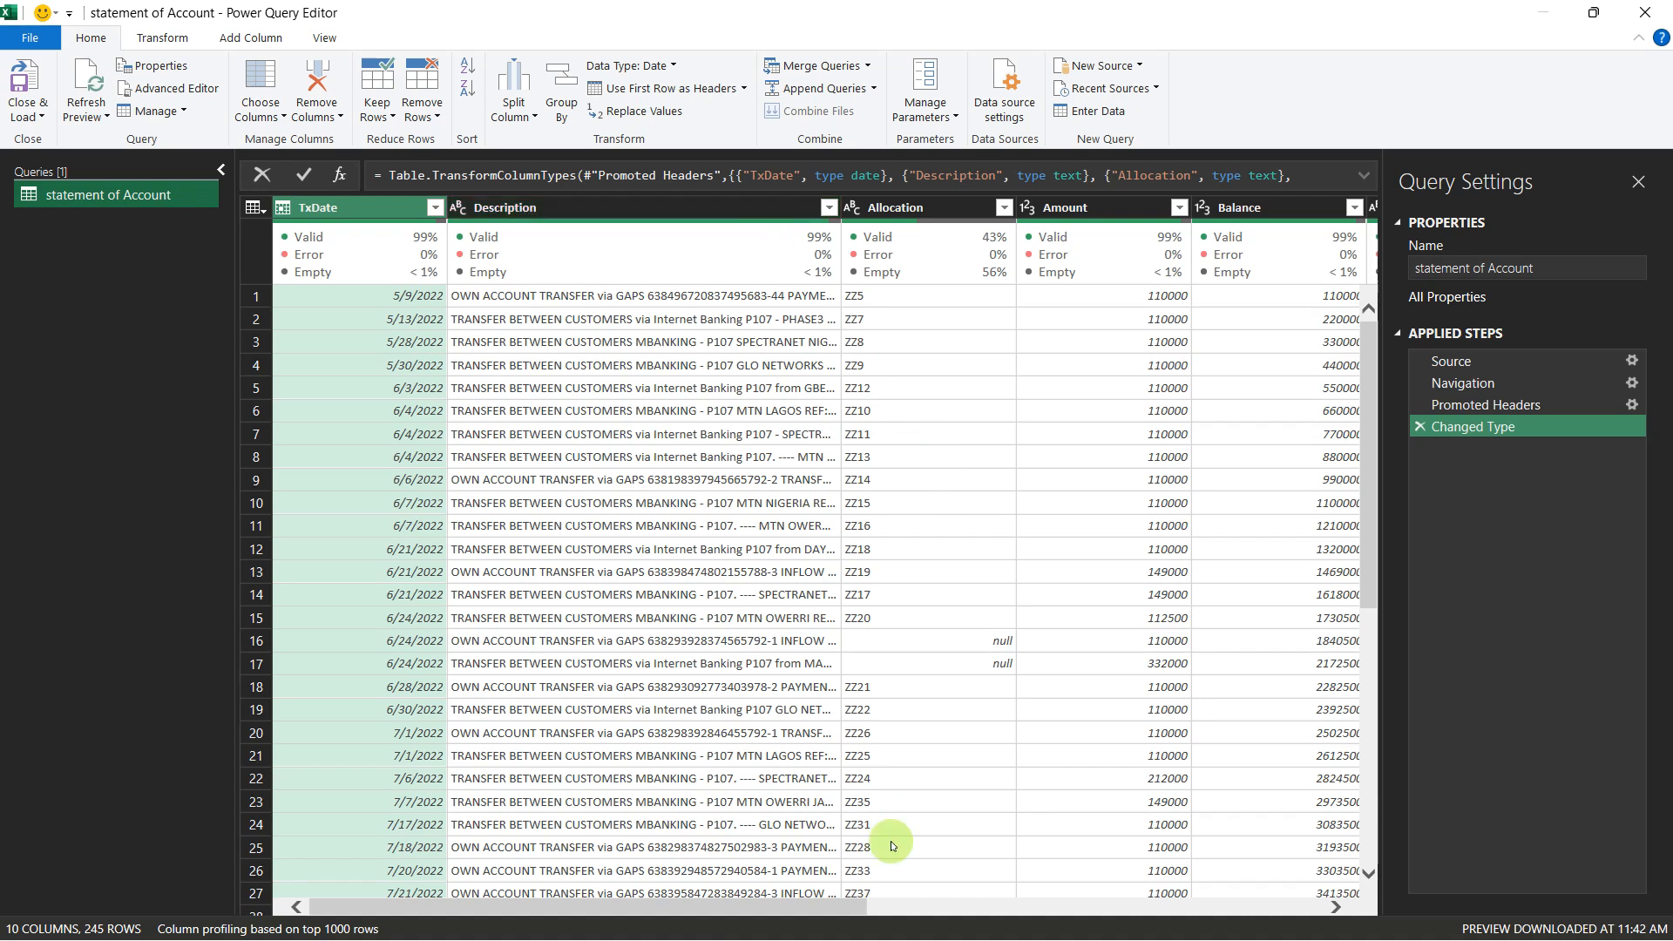
left_click_drag(800, 907, 909, 906)
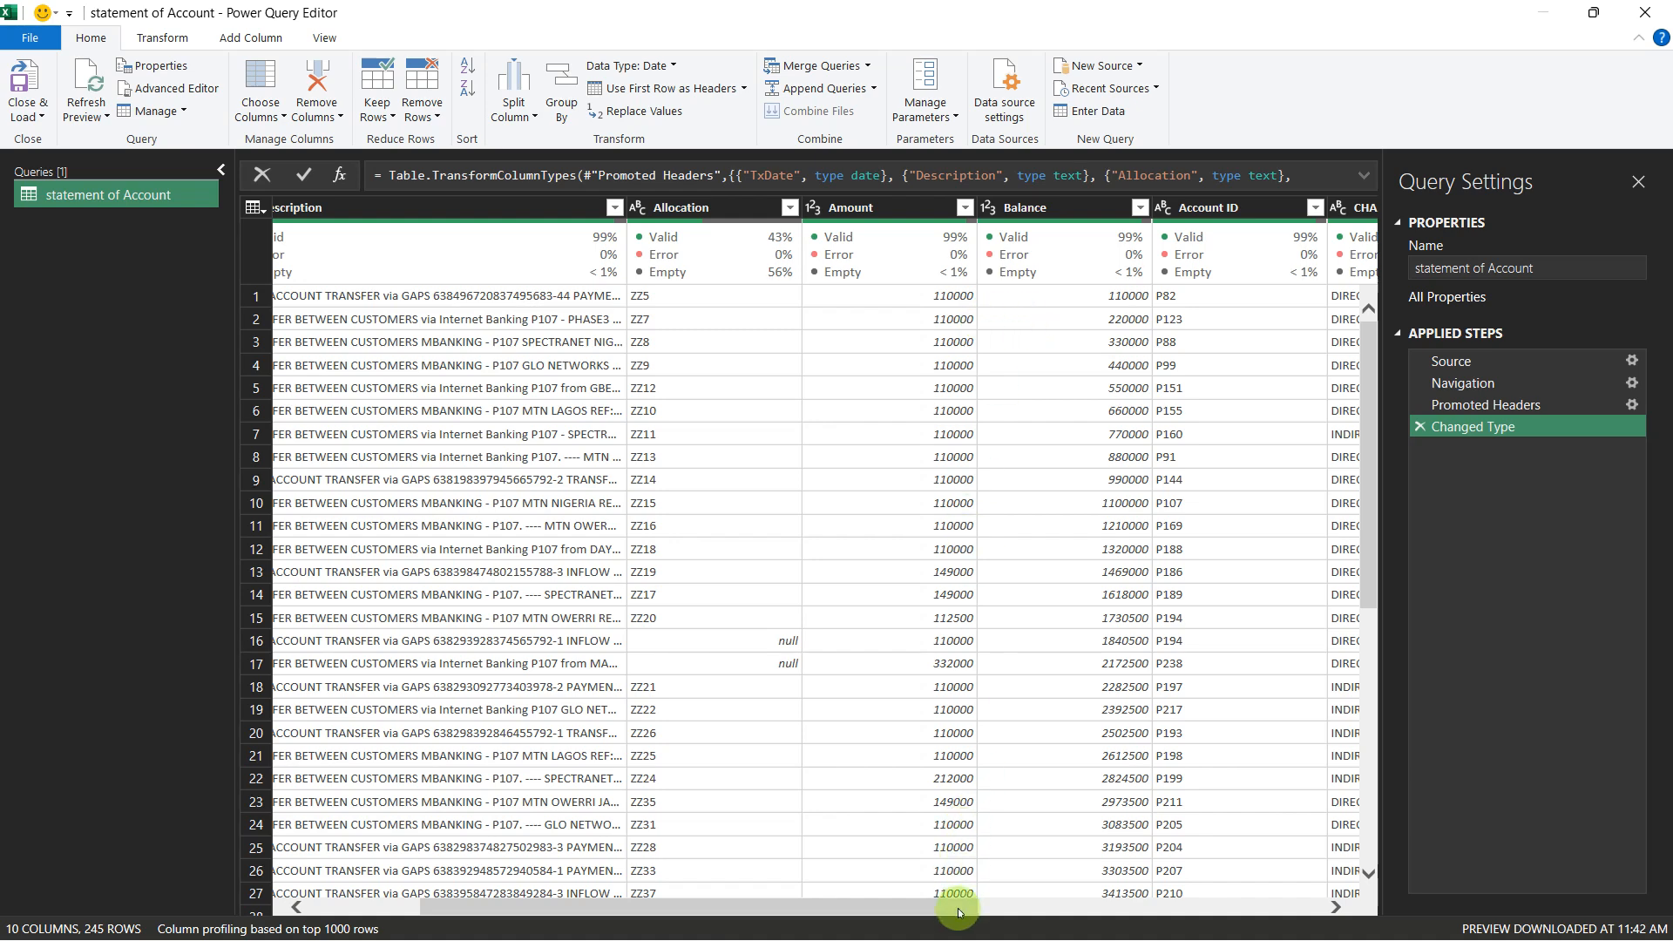
left_click_drag(958, 906, 1124, 912)
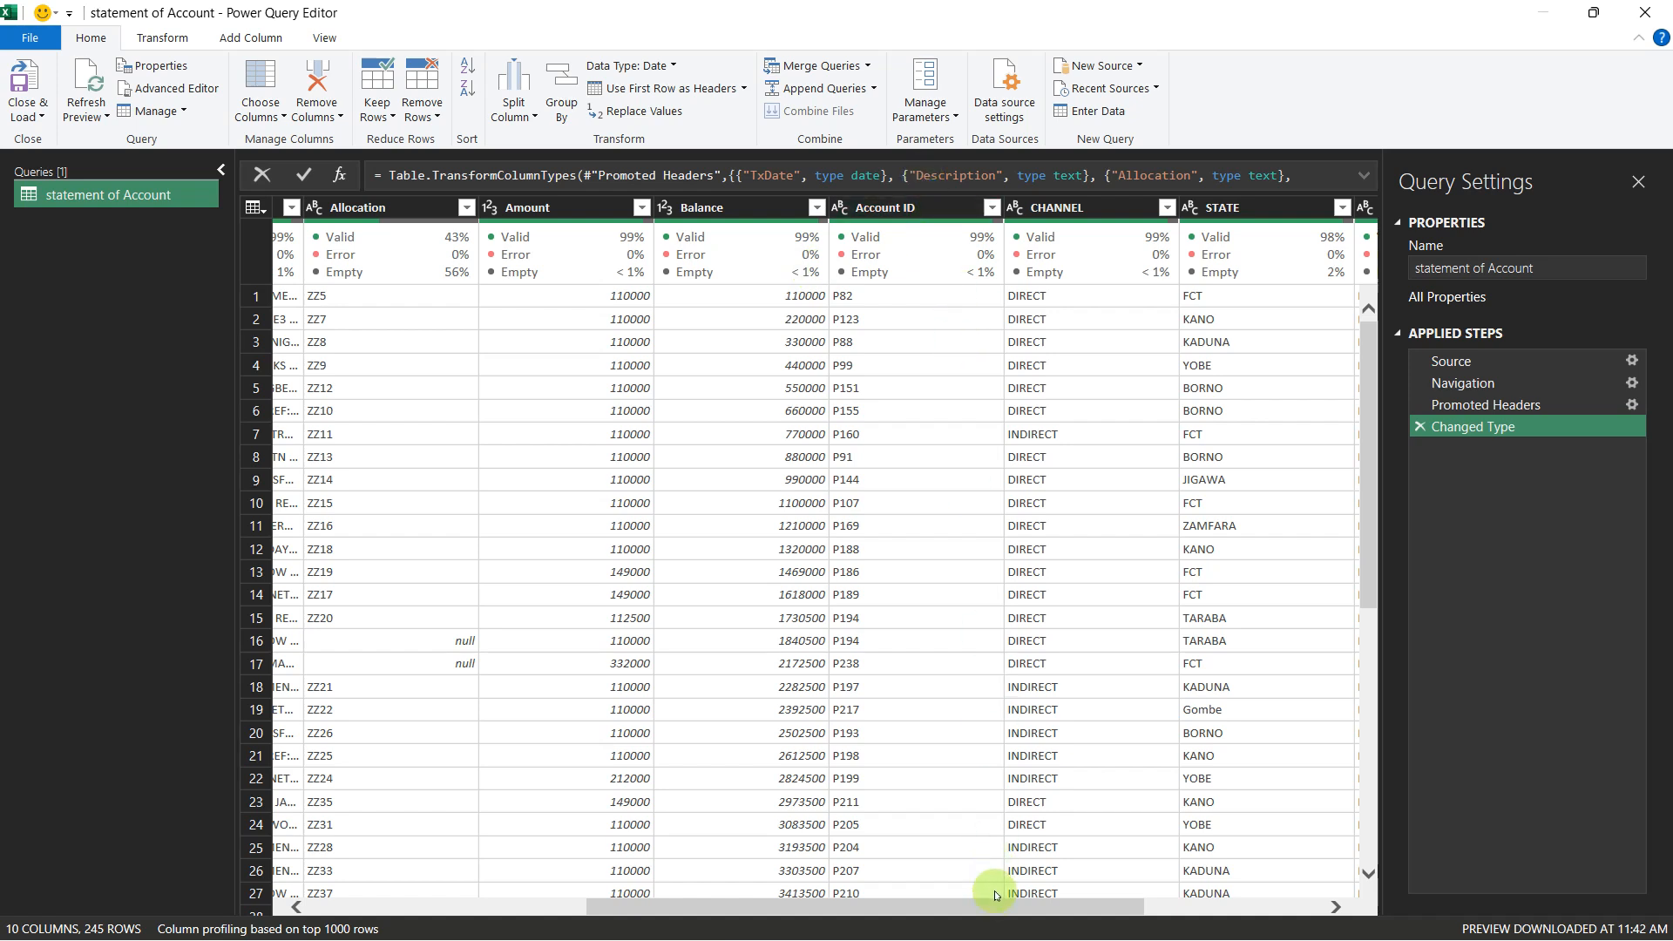
left_click_drag(1026, 911, 1323, 912)
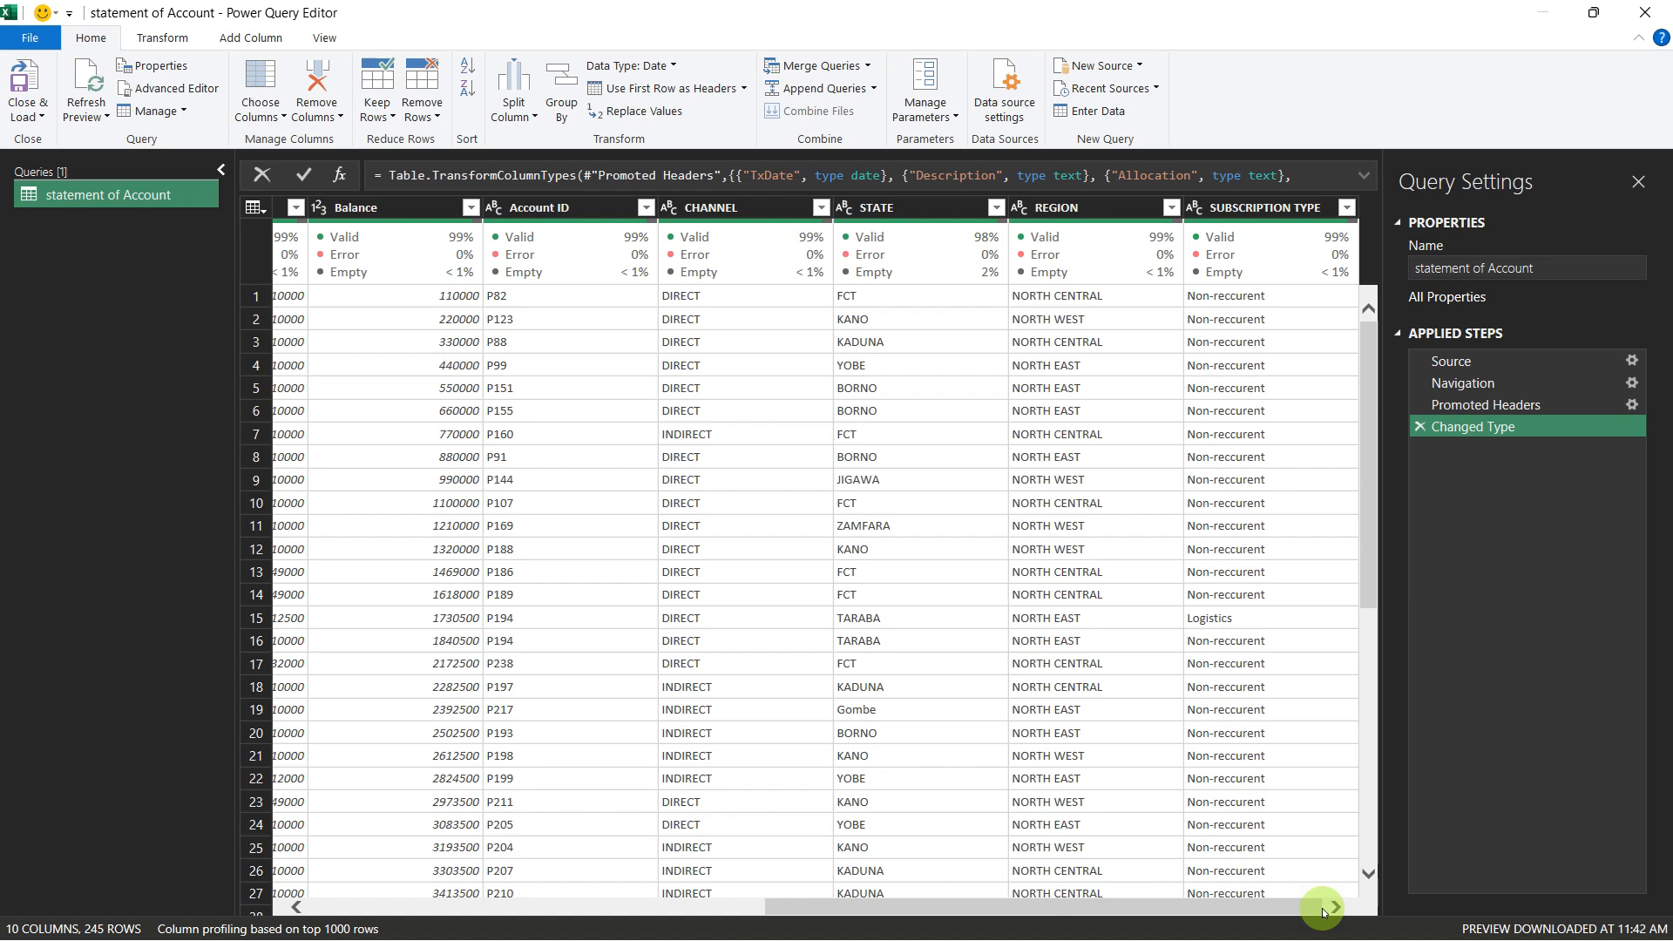
left_click(714, 206)
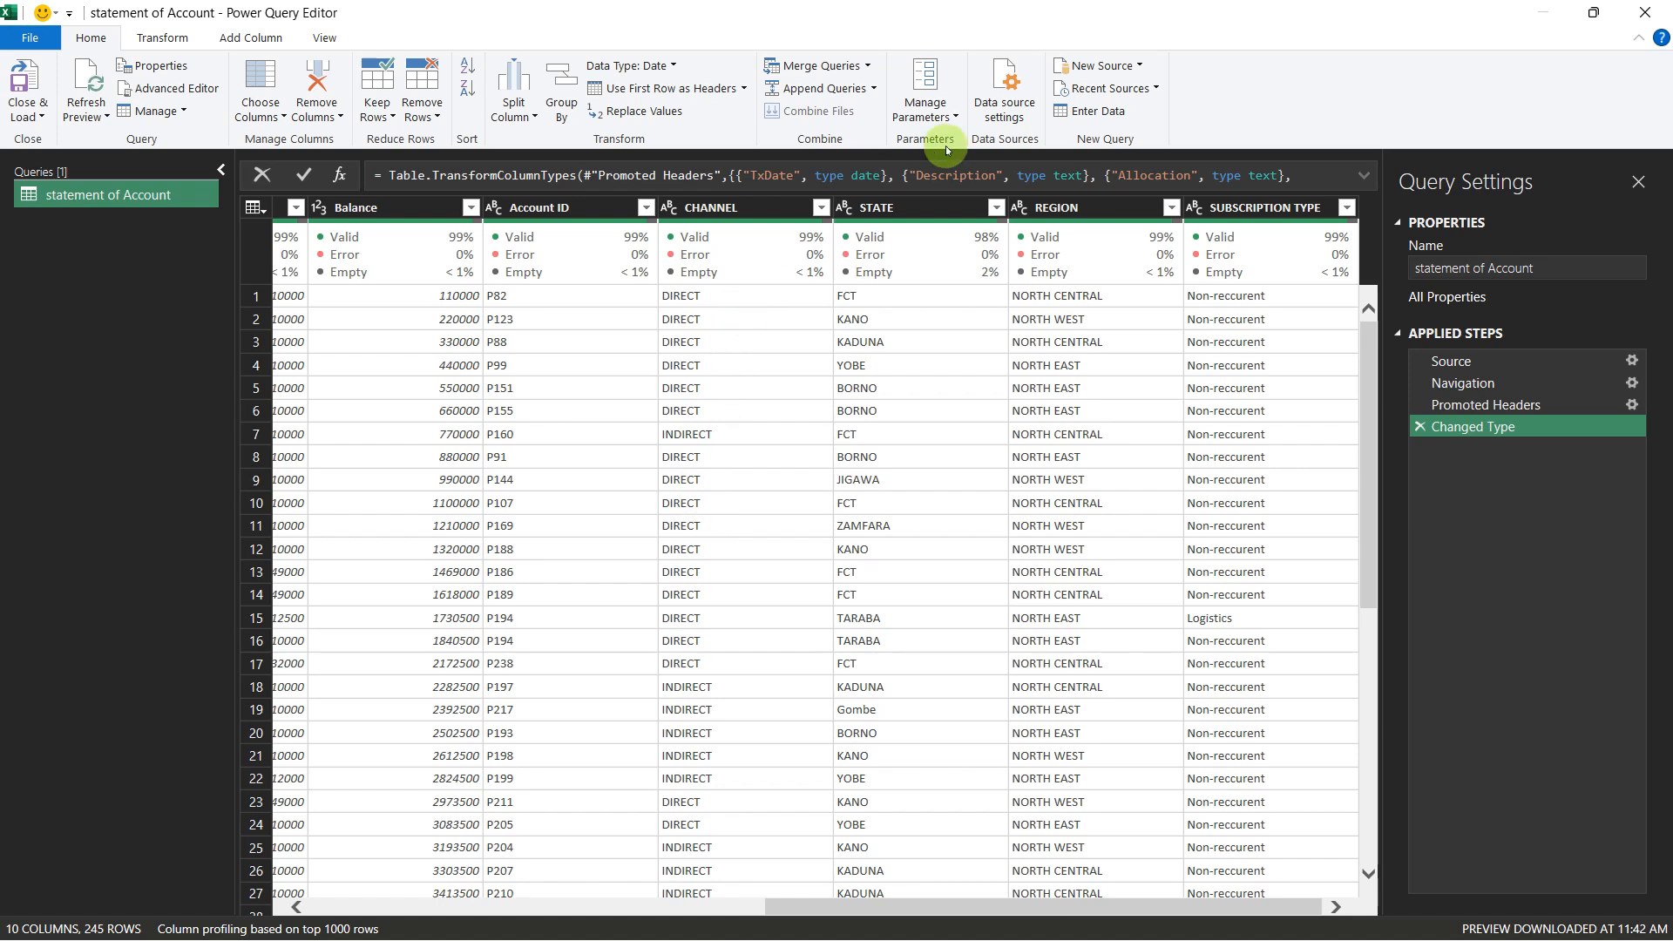
Step: Switch to the Google Drive folder in the browser and copy the sharing link of SOA_1st half 2023.xlsx
left_click(1135, 67)
mouse_move(1136, 90)
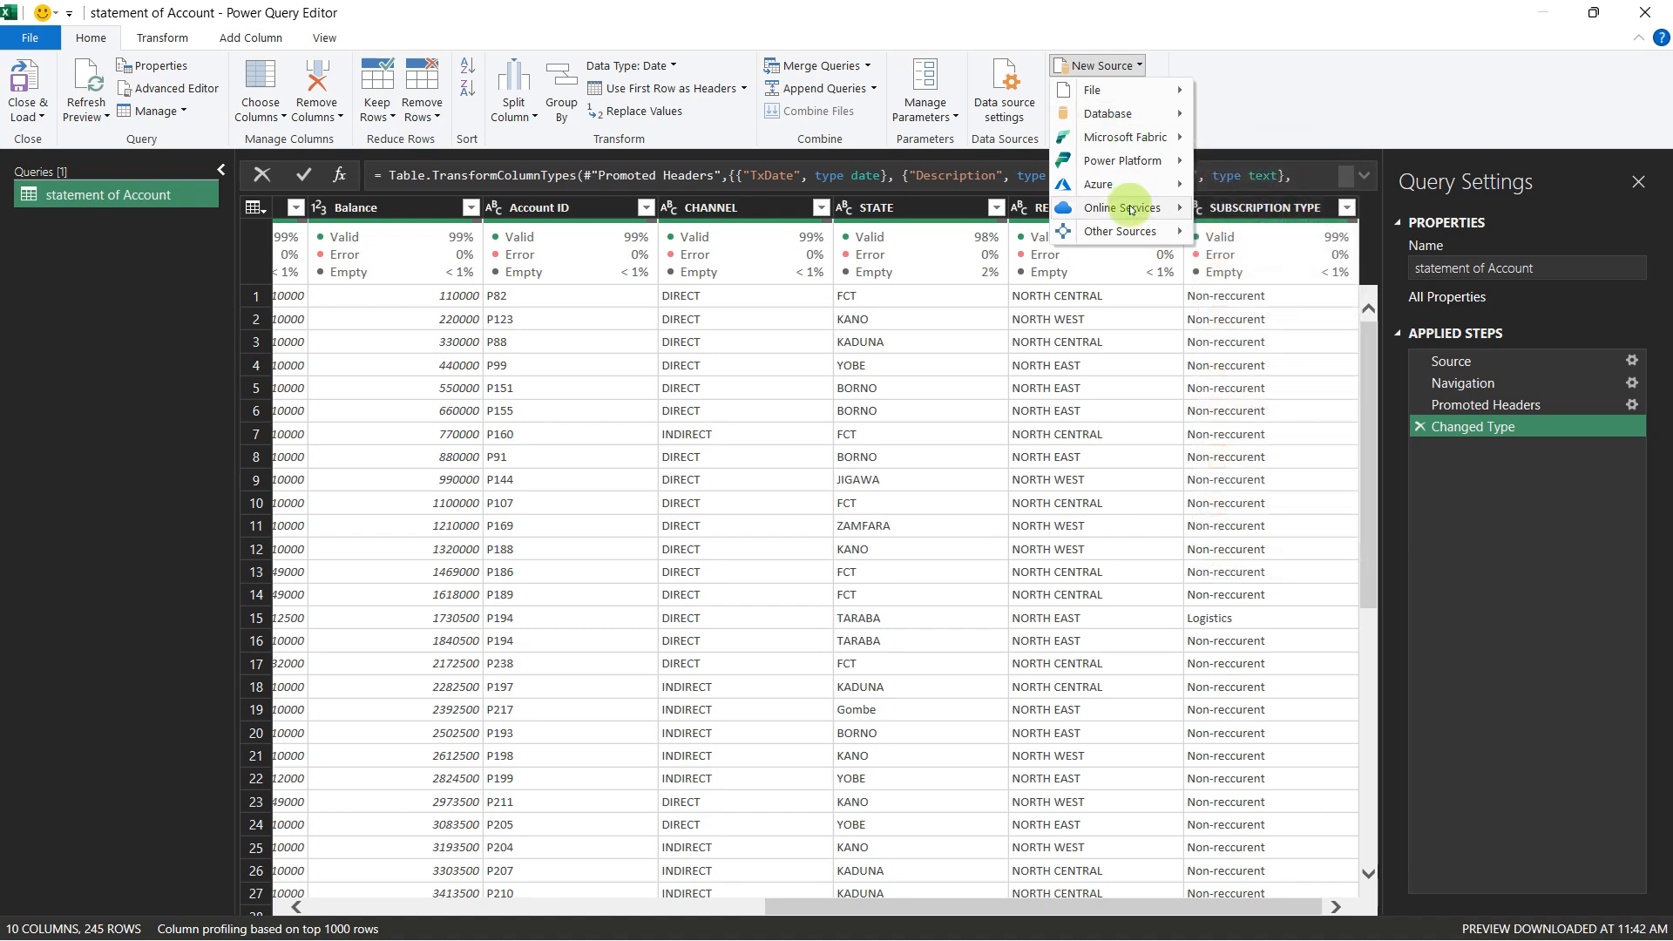
mouse_move(1130, 209)
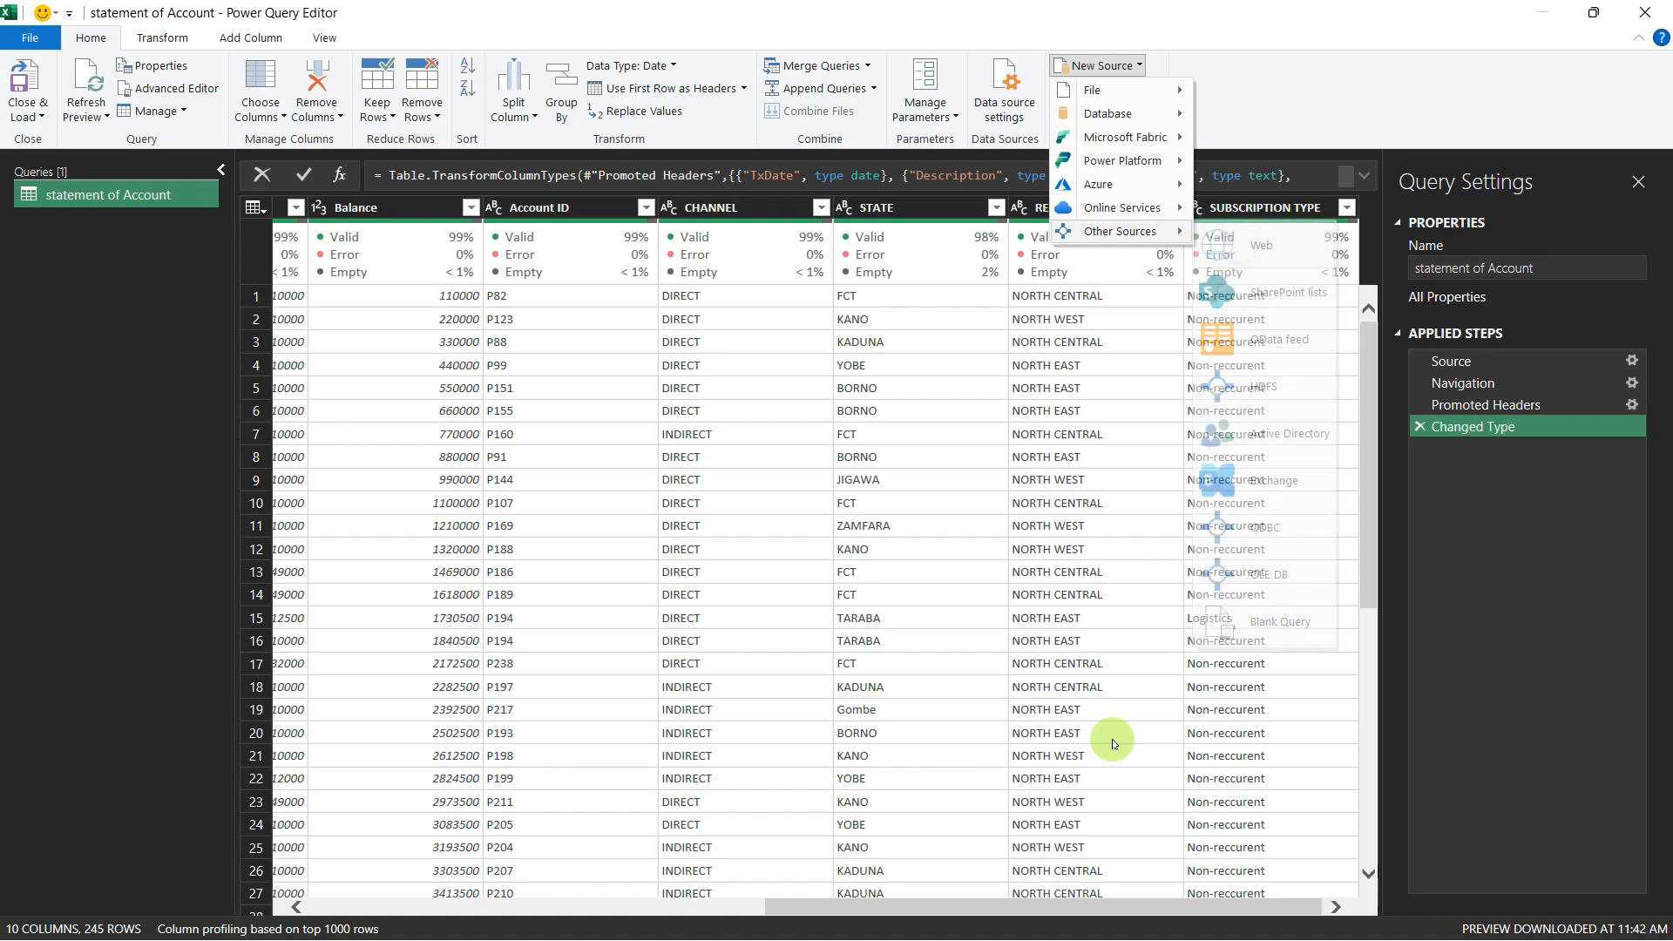
left_click(861, 921)
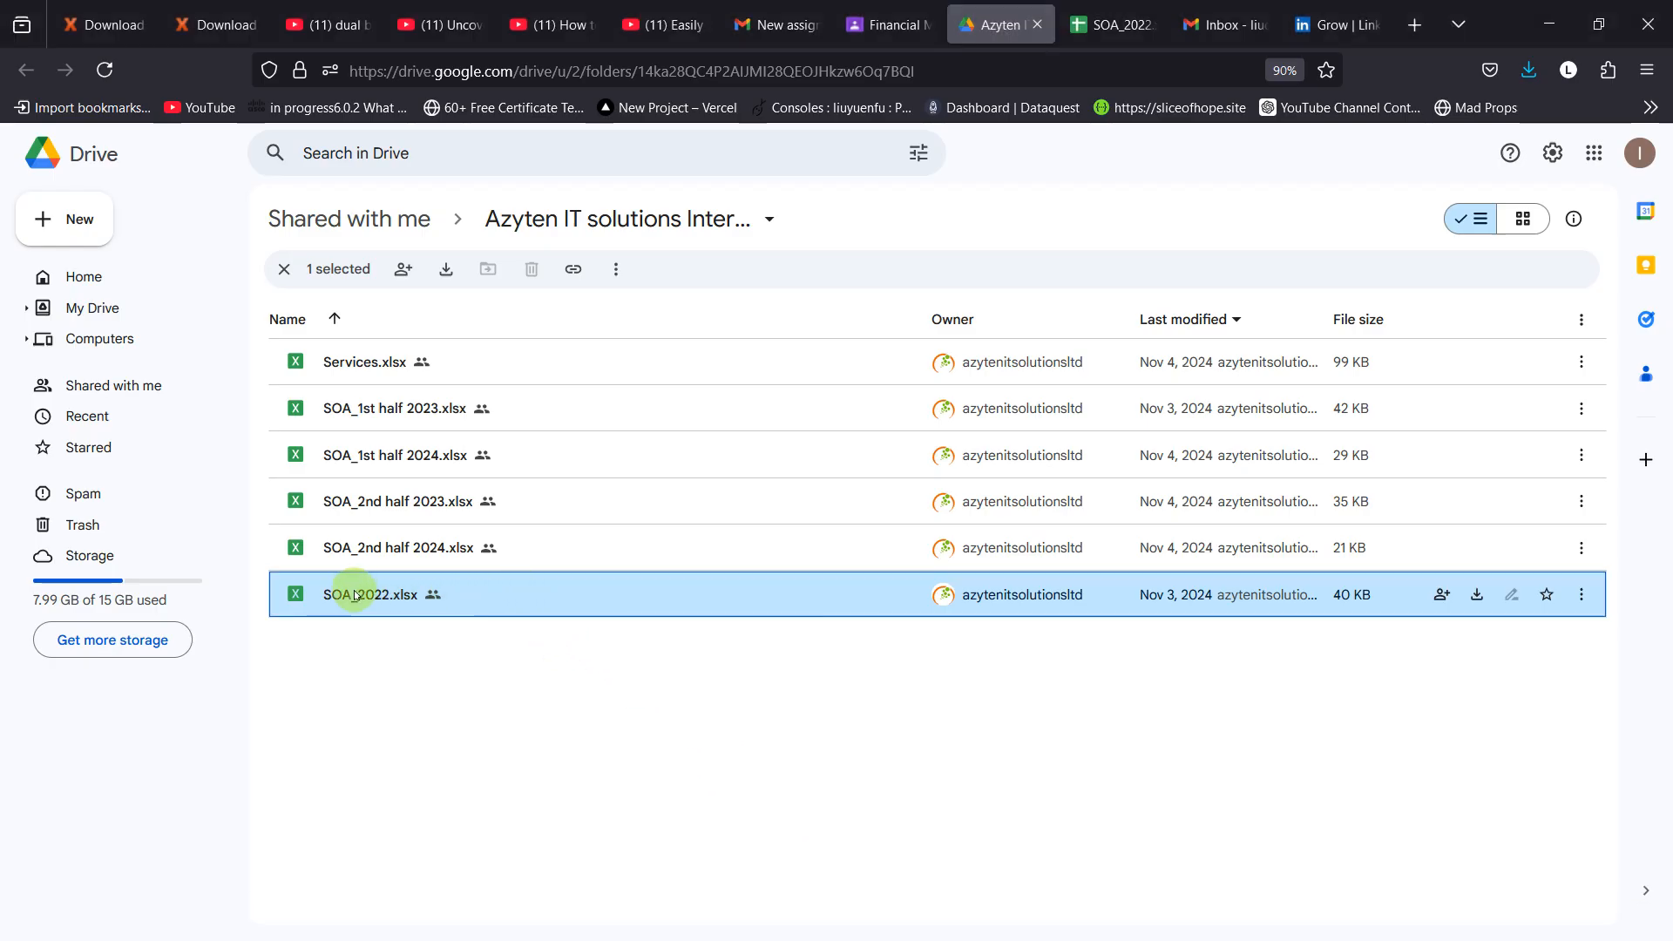
right_click(372, 409)
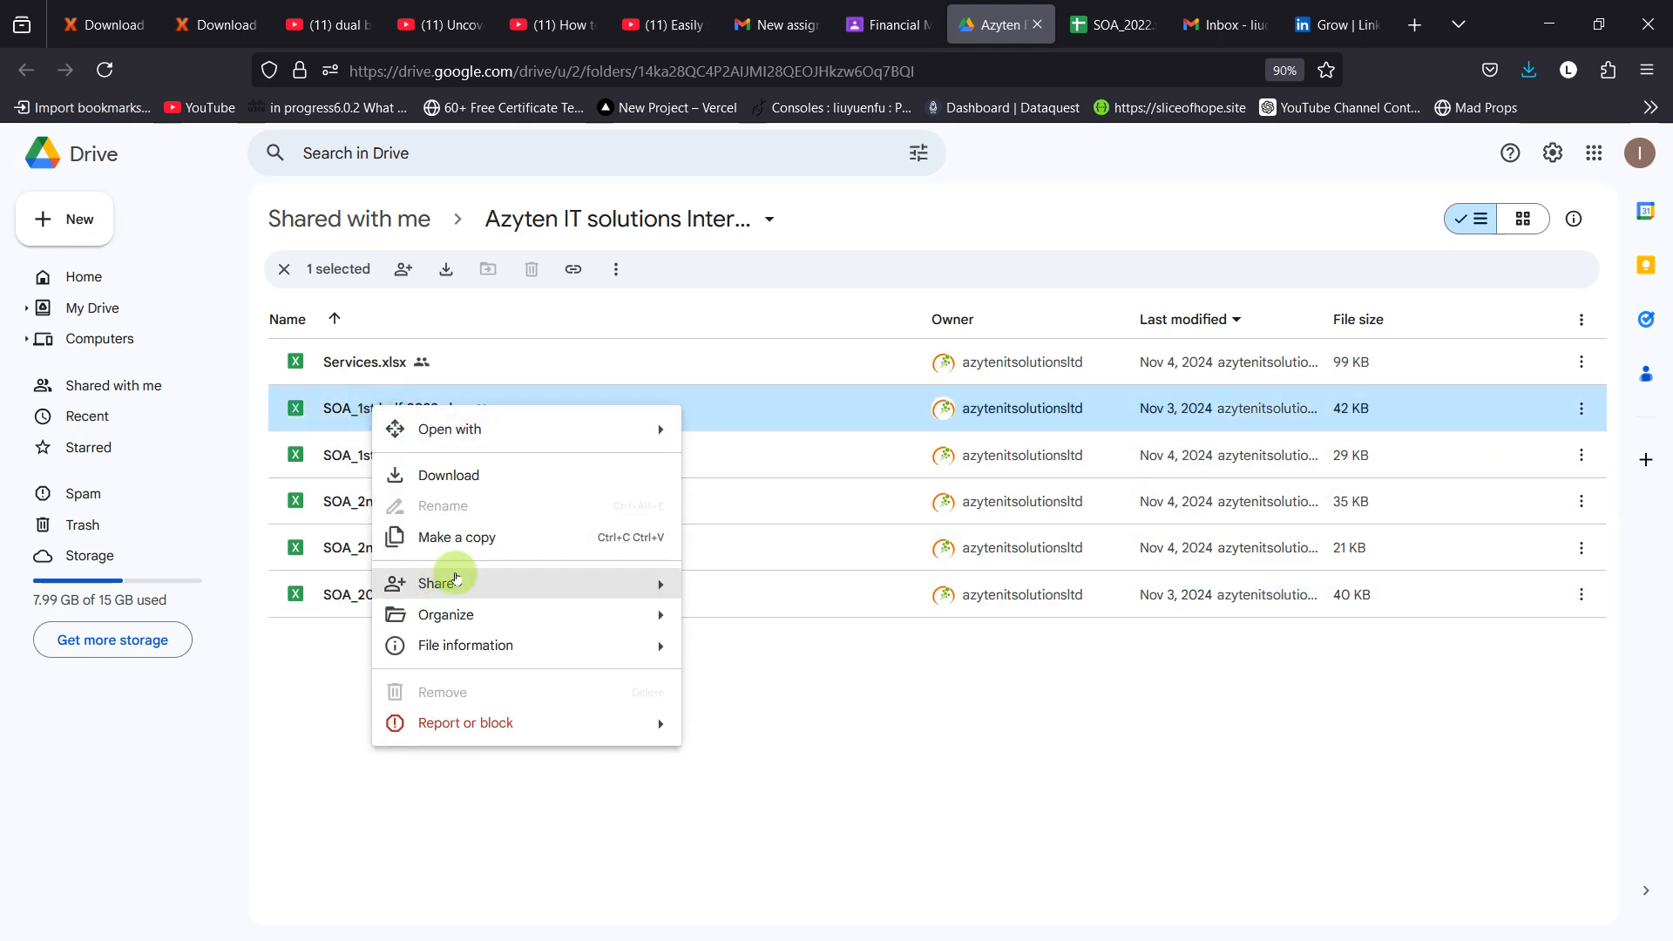
mouse_move(669, 582)
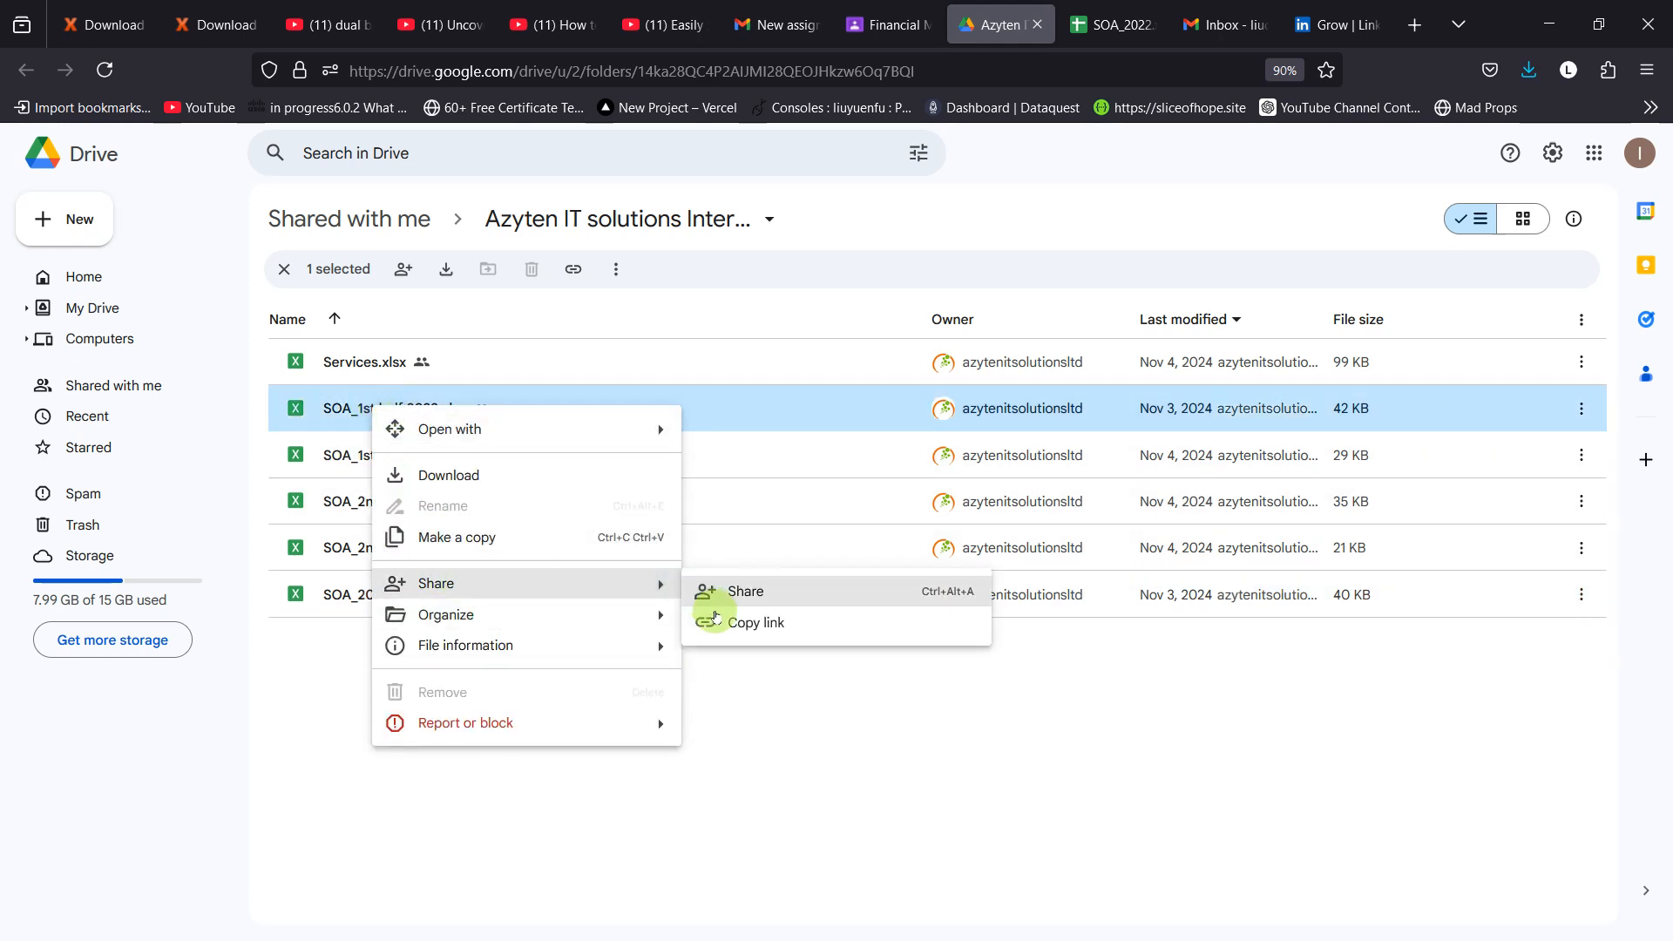
left_click(715, 619)
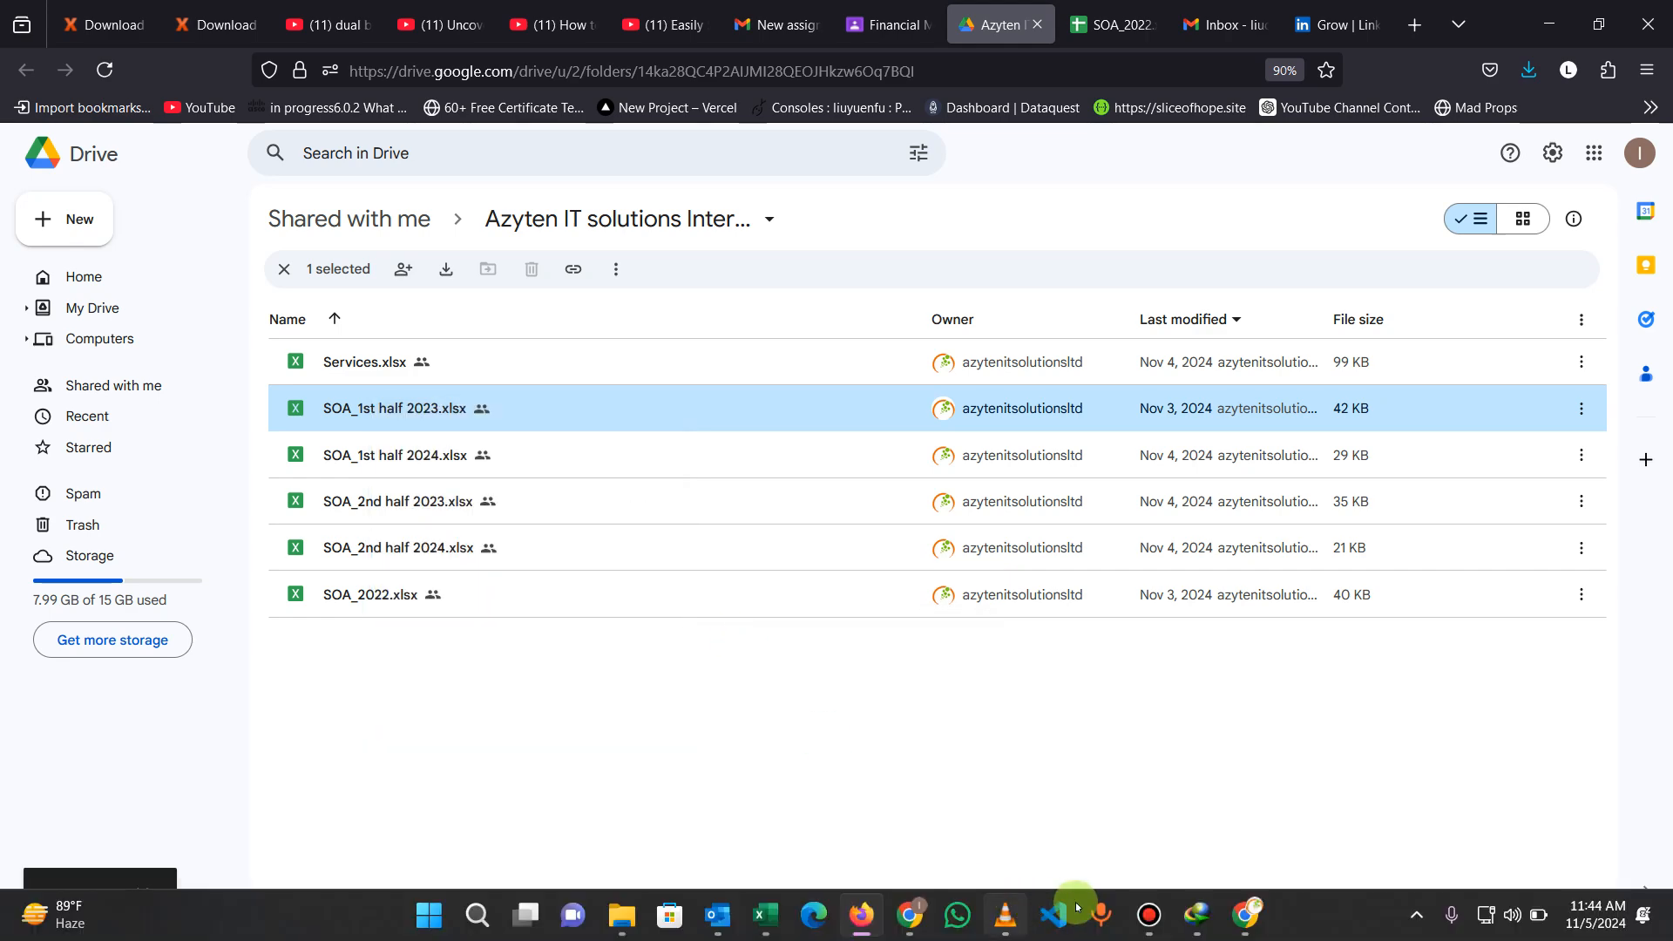
Step: Switch back to Power Query Editor, enter the copied link as a new web source and replace "edit" with "export" in its URL
left_click(765, 912)
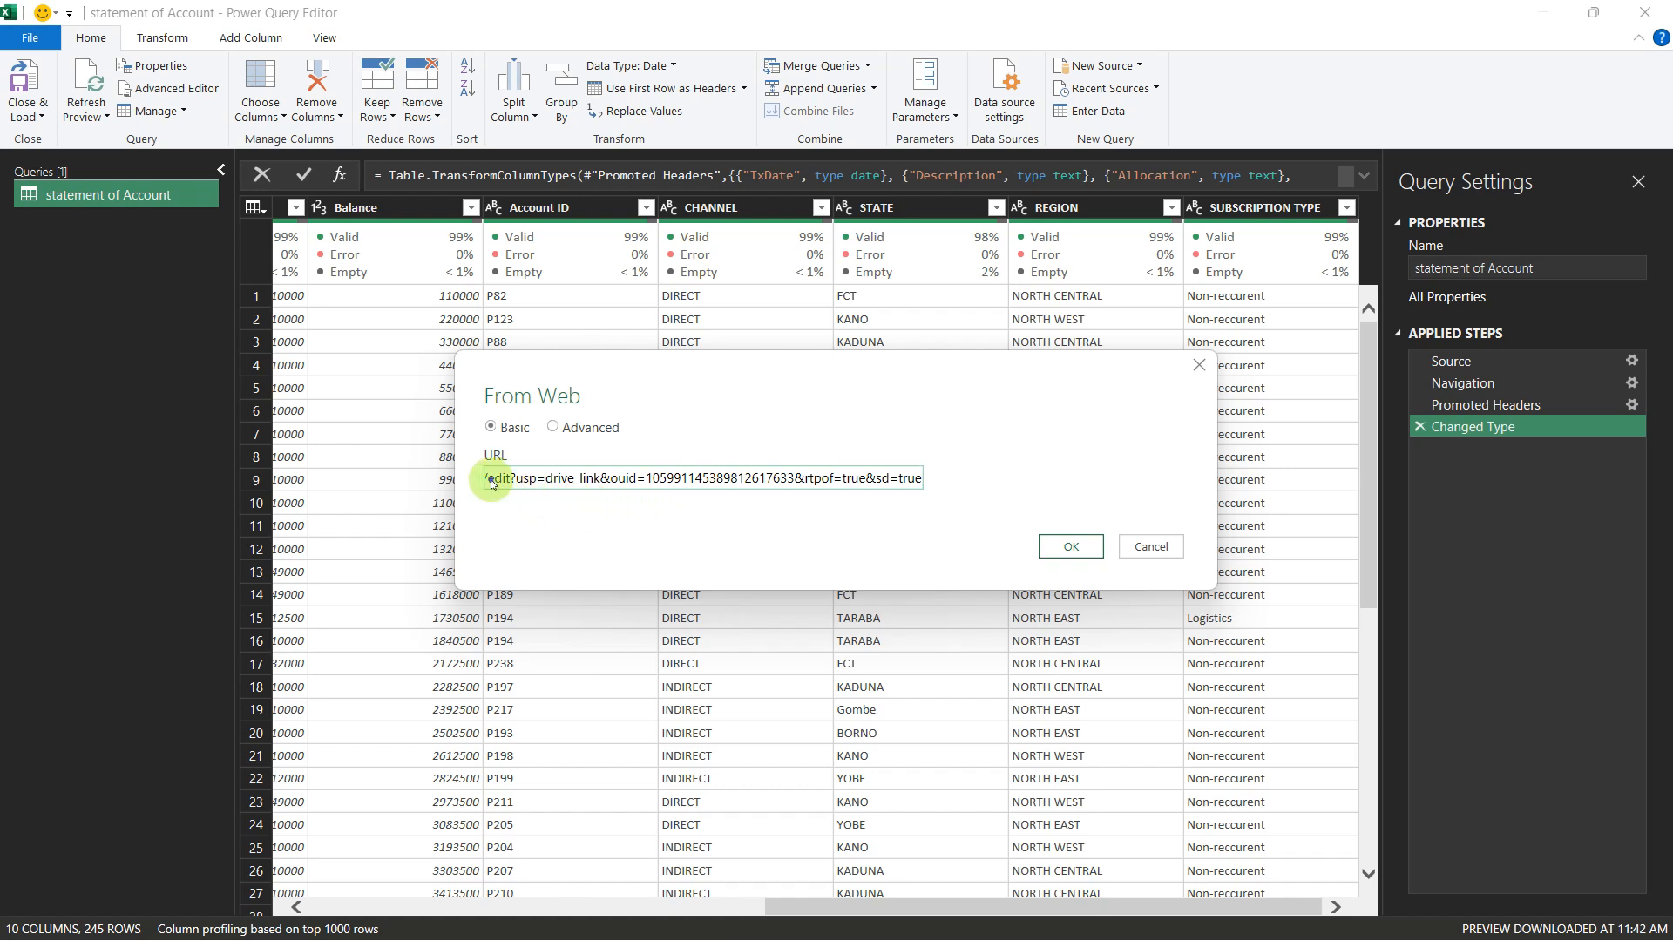
left_click_drag(490, 479, 509, 480)
type("e")
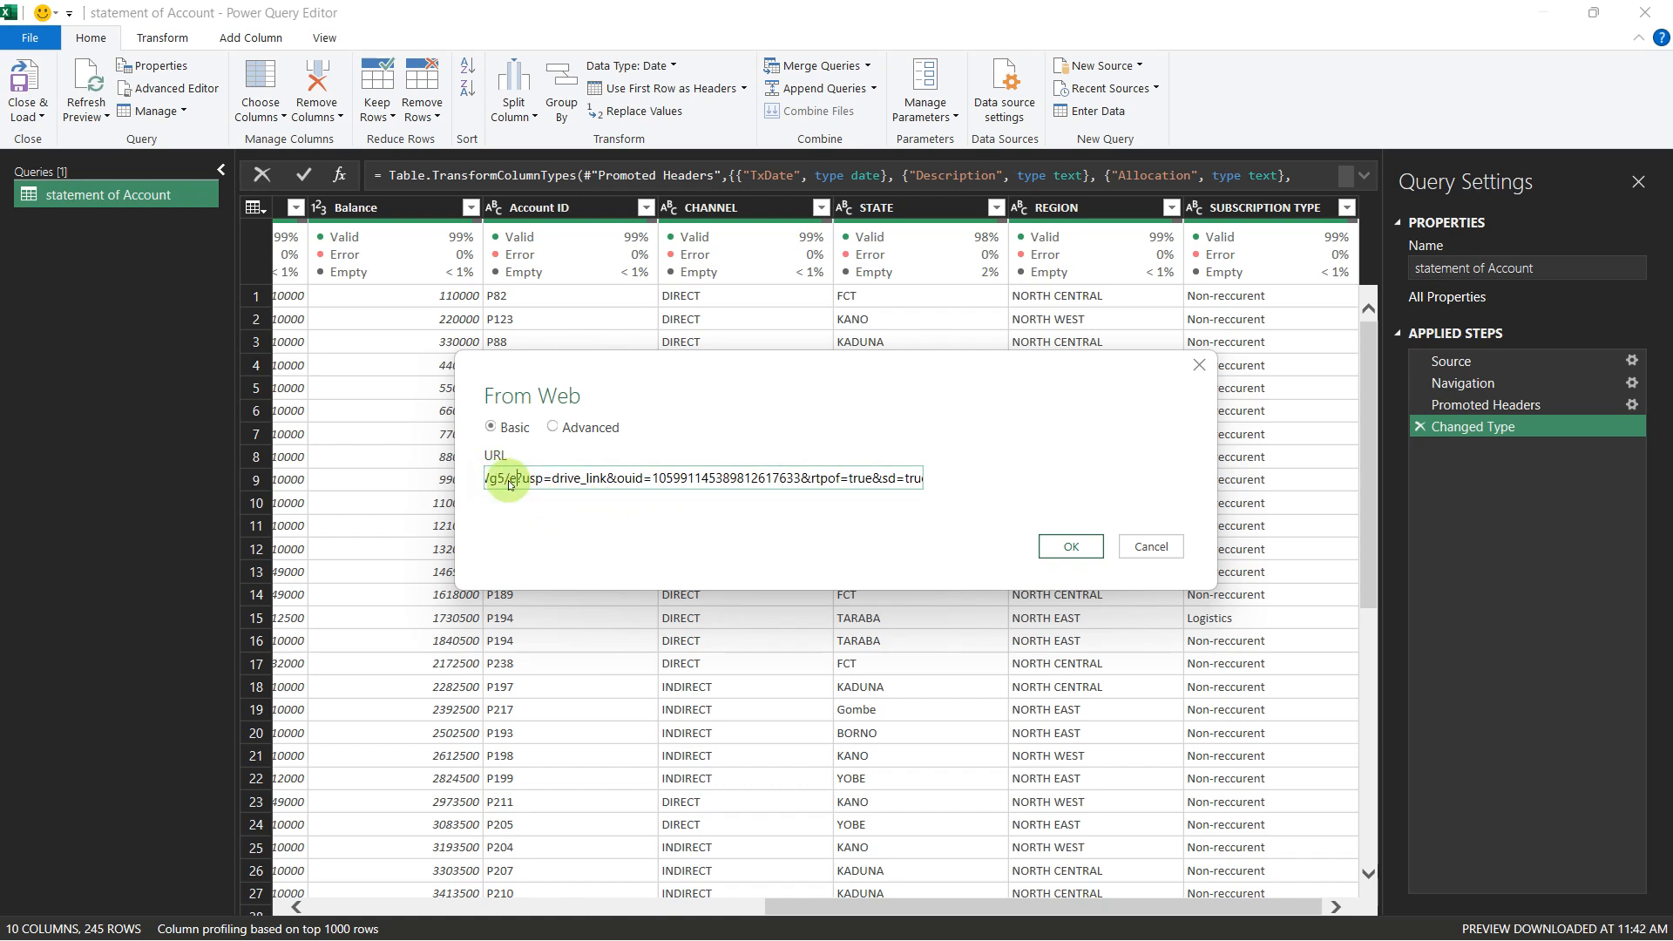
type("xport")
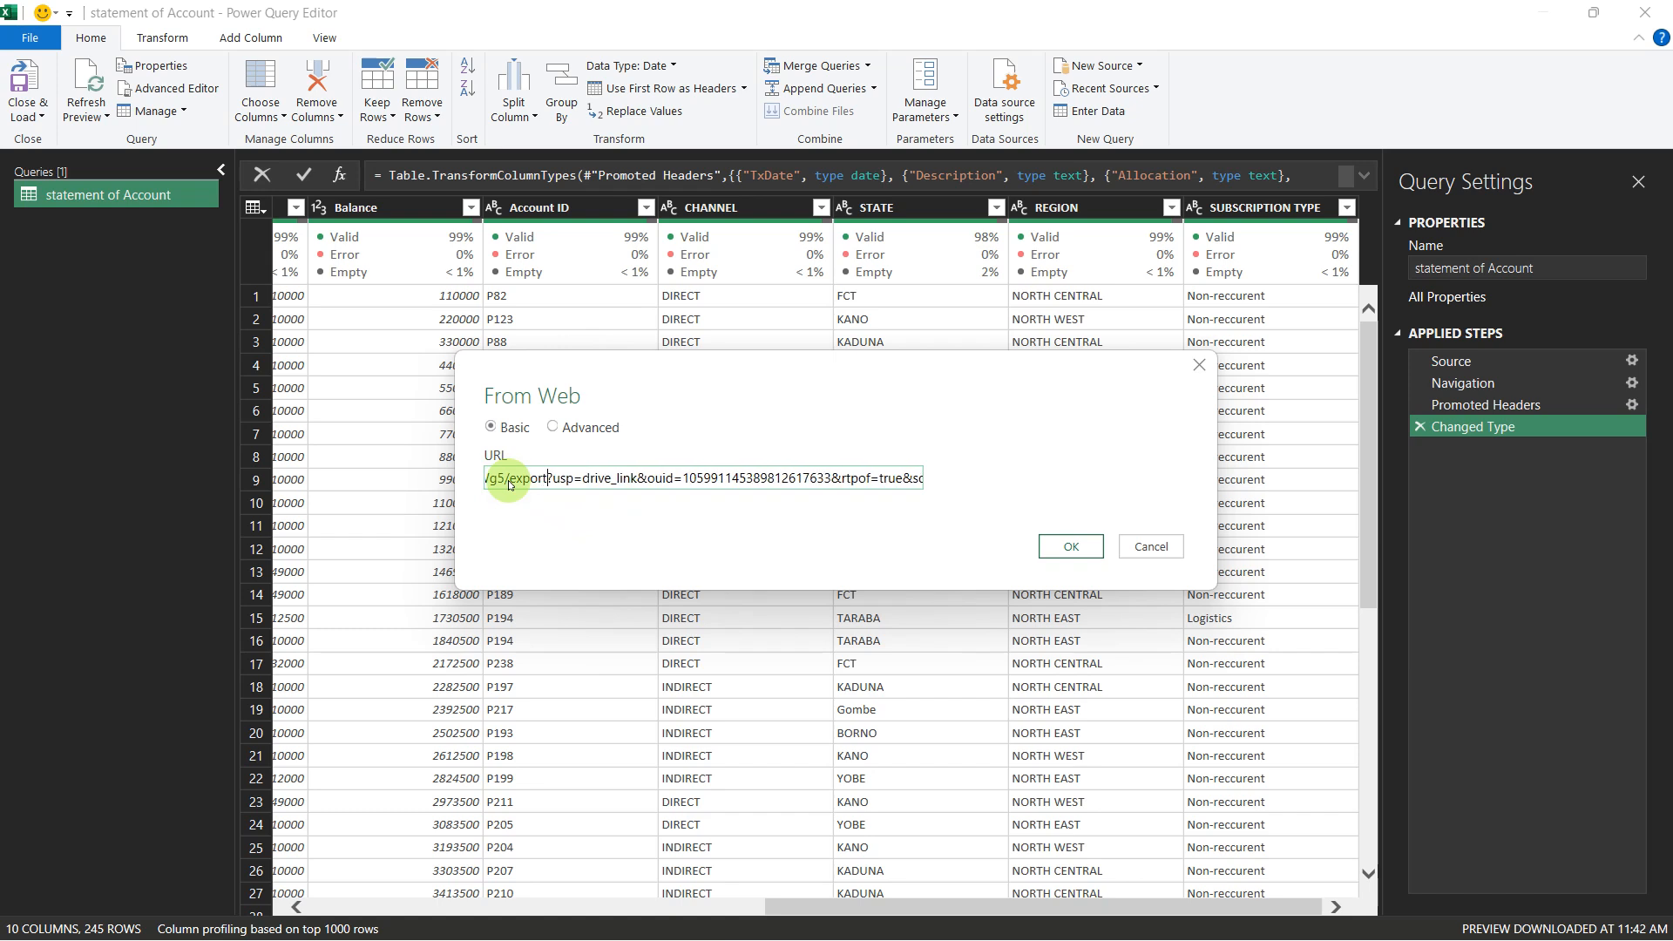
Step: Replace the SOA_1st half 2023.xlsx URL's query parameters with format=xlsx and submit the web source
left_click_drag(554, 482, 568, 486)
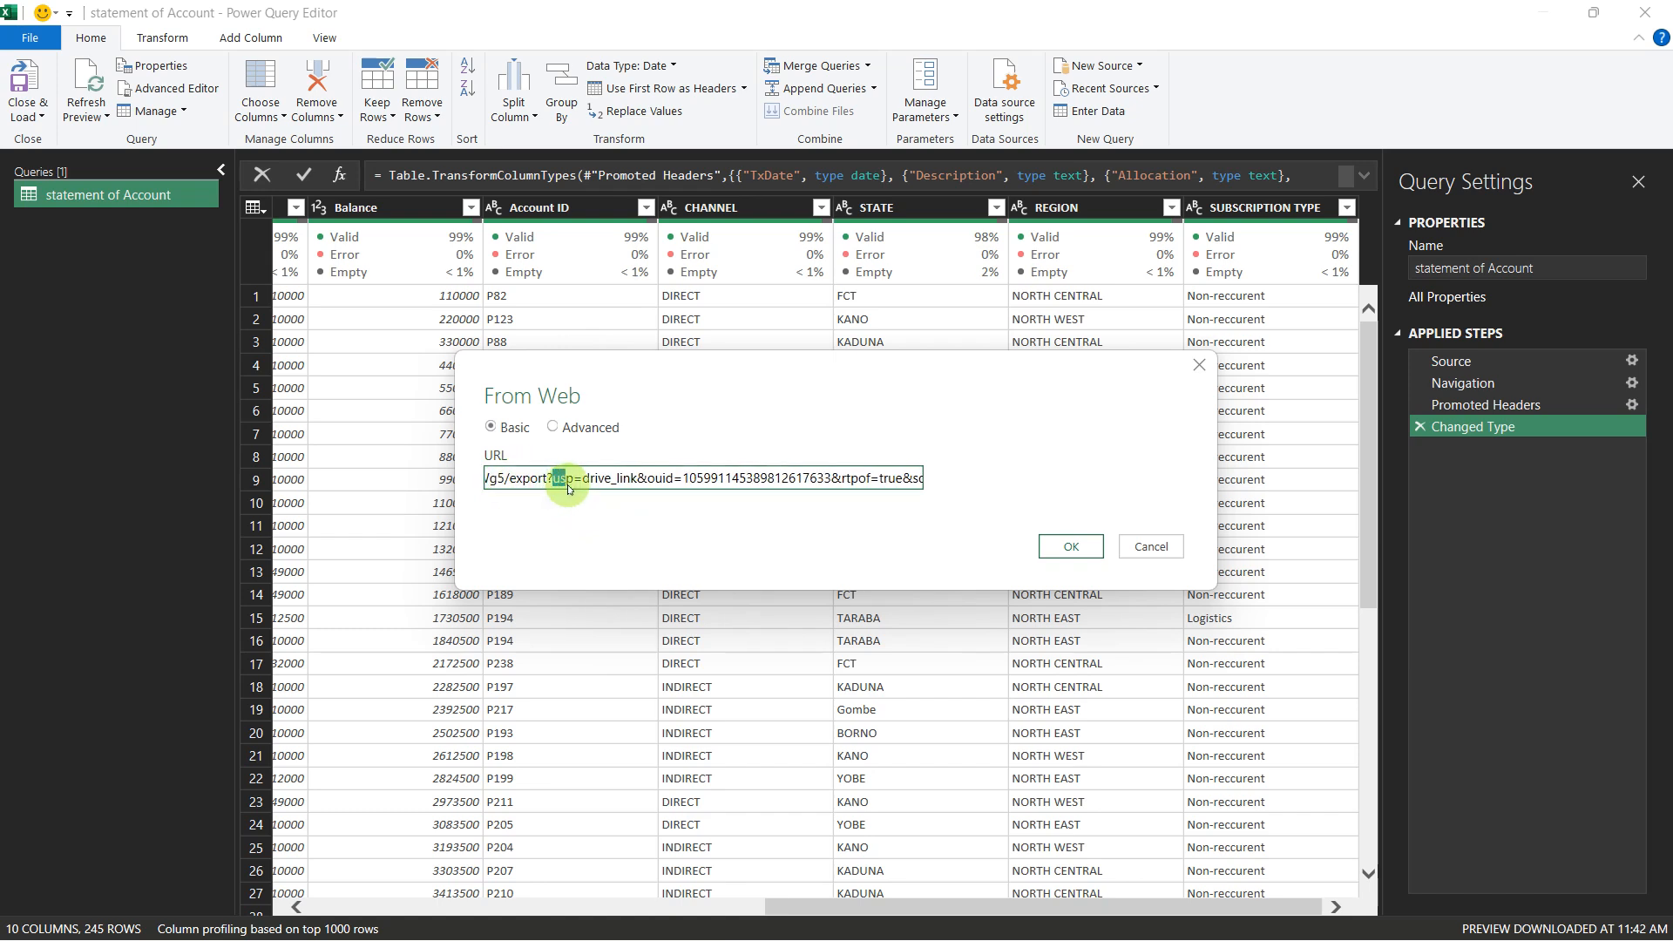
type("for")
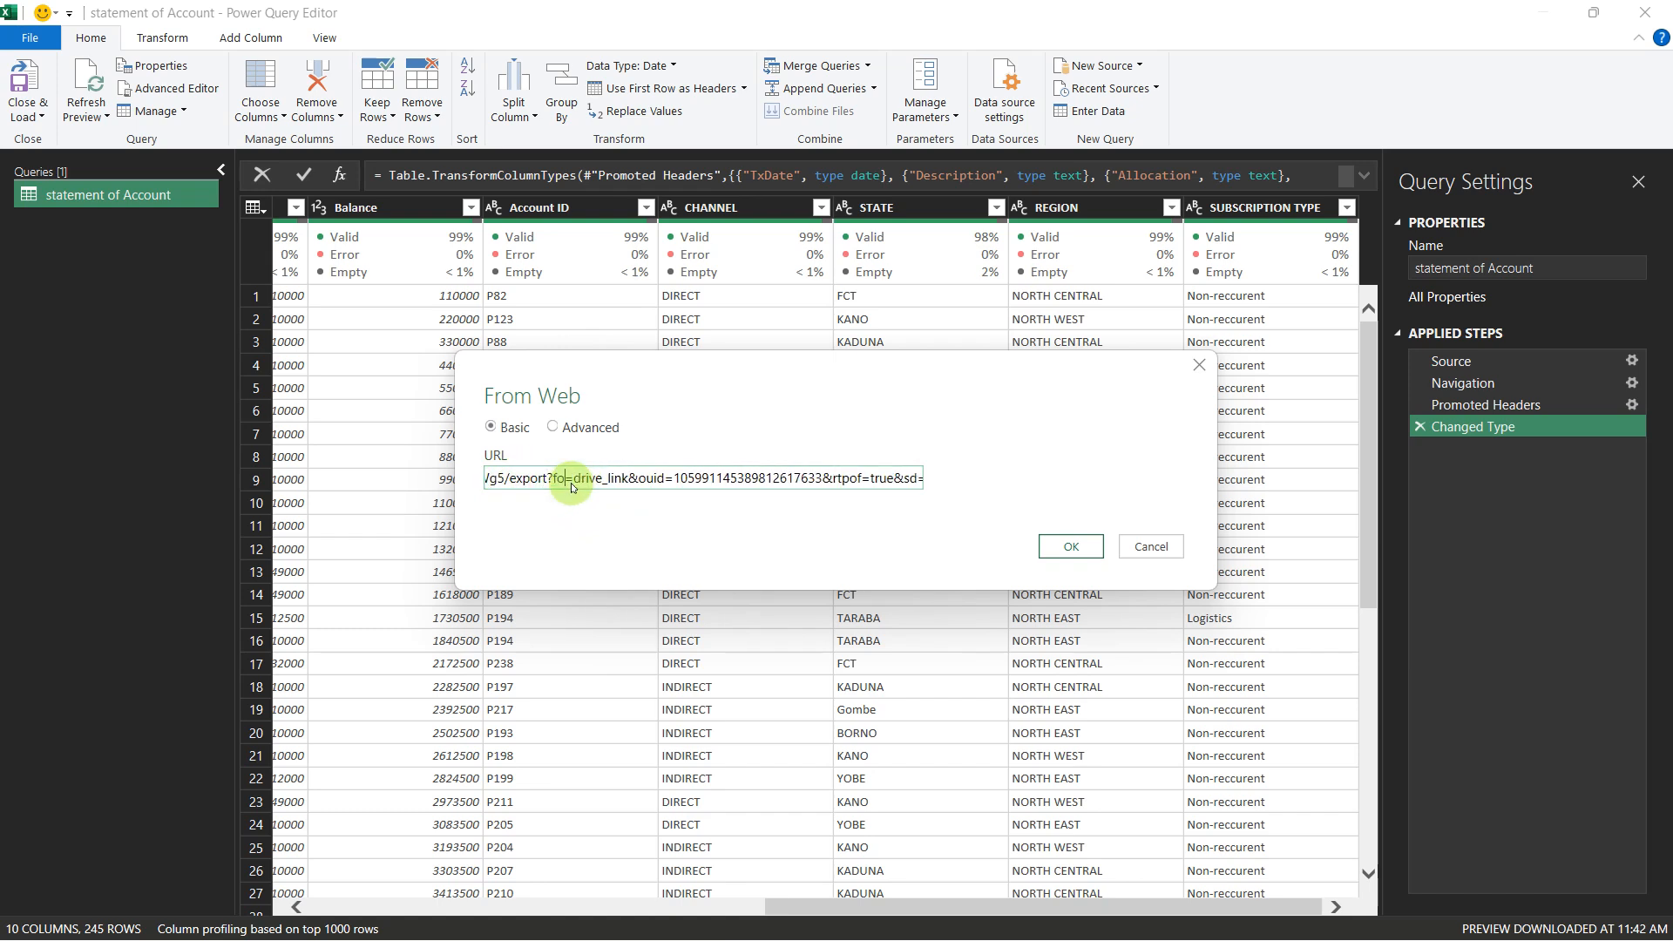
key("Delete")
type("m")
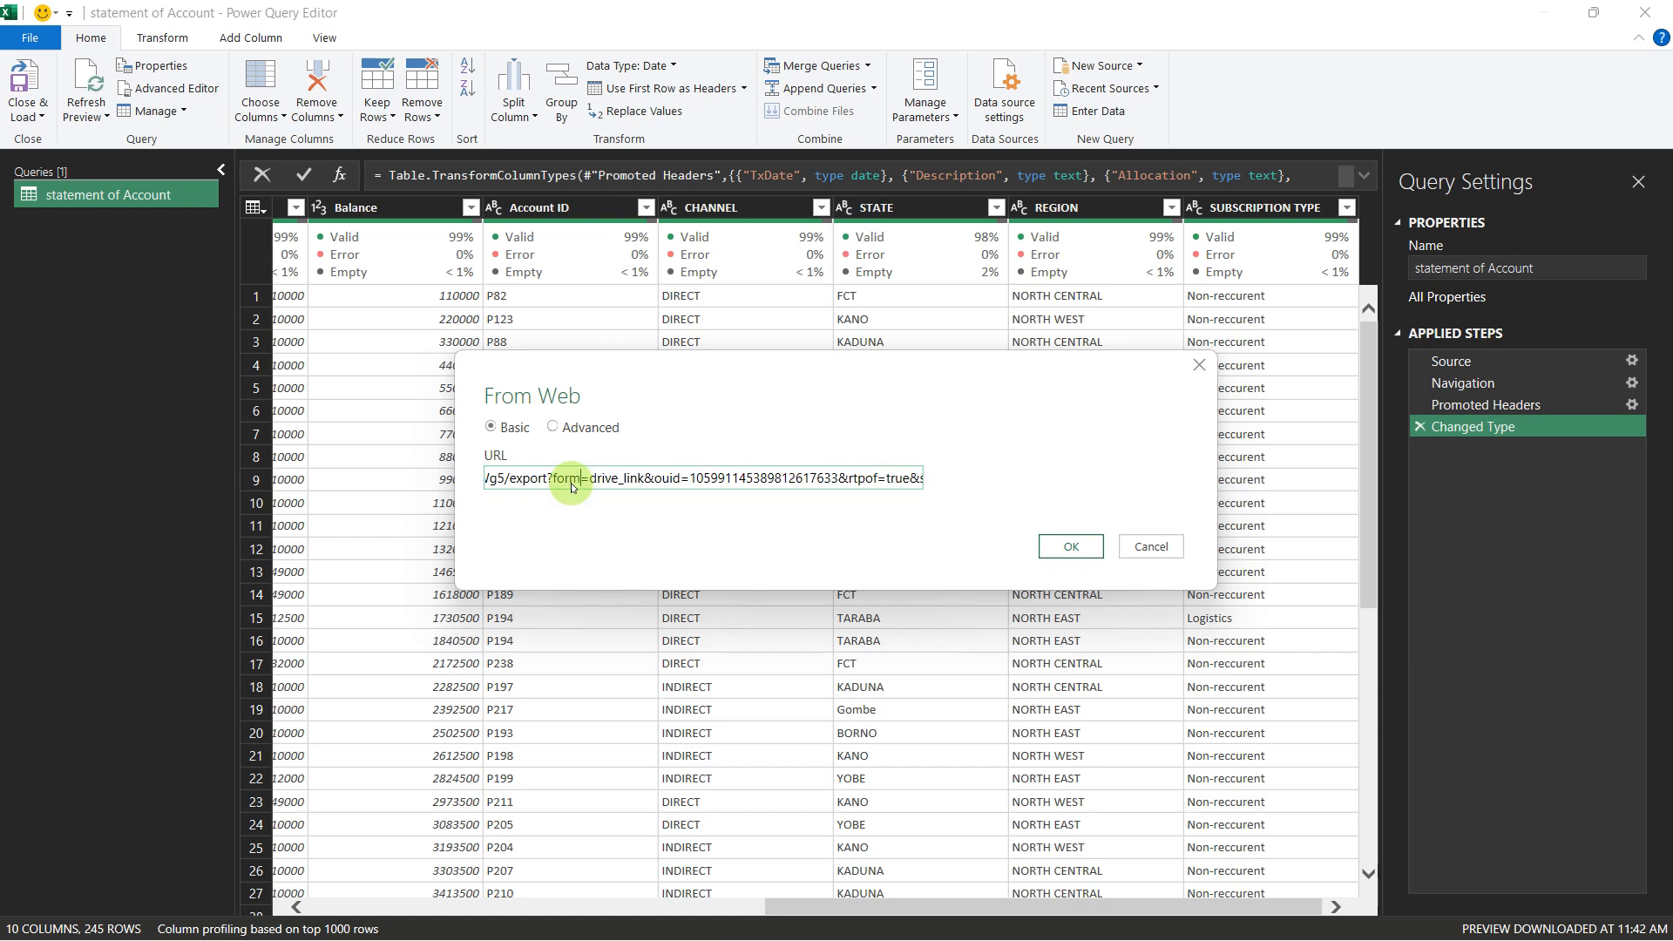
type("at")
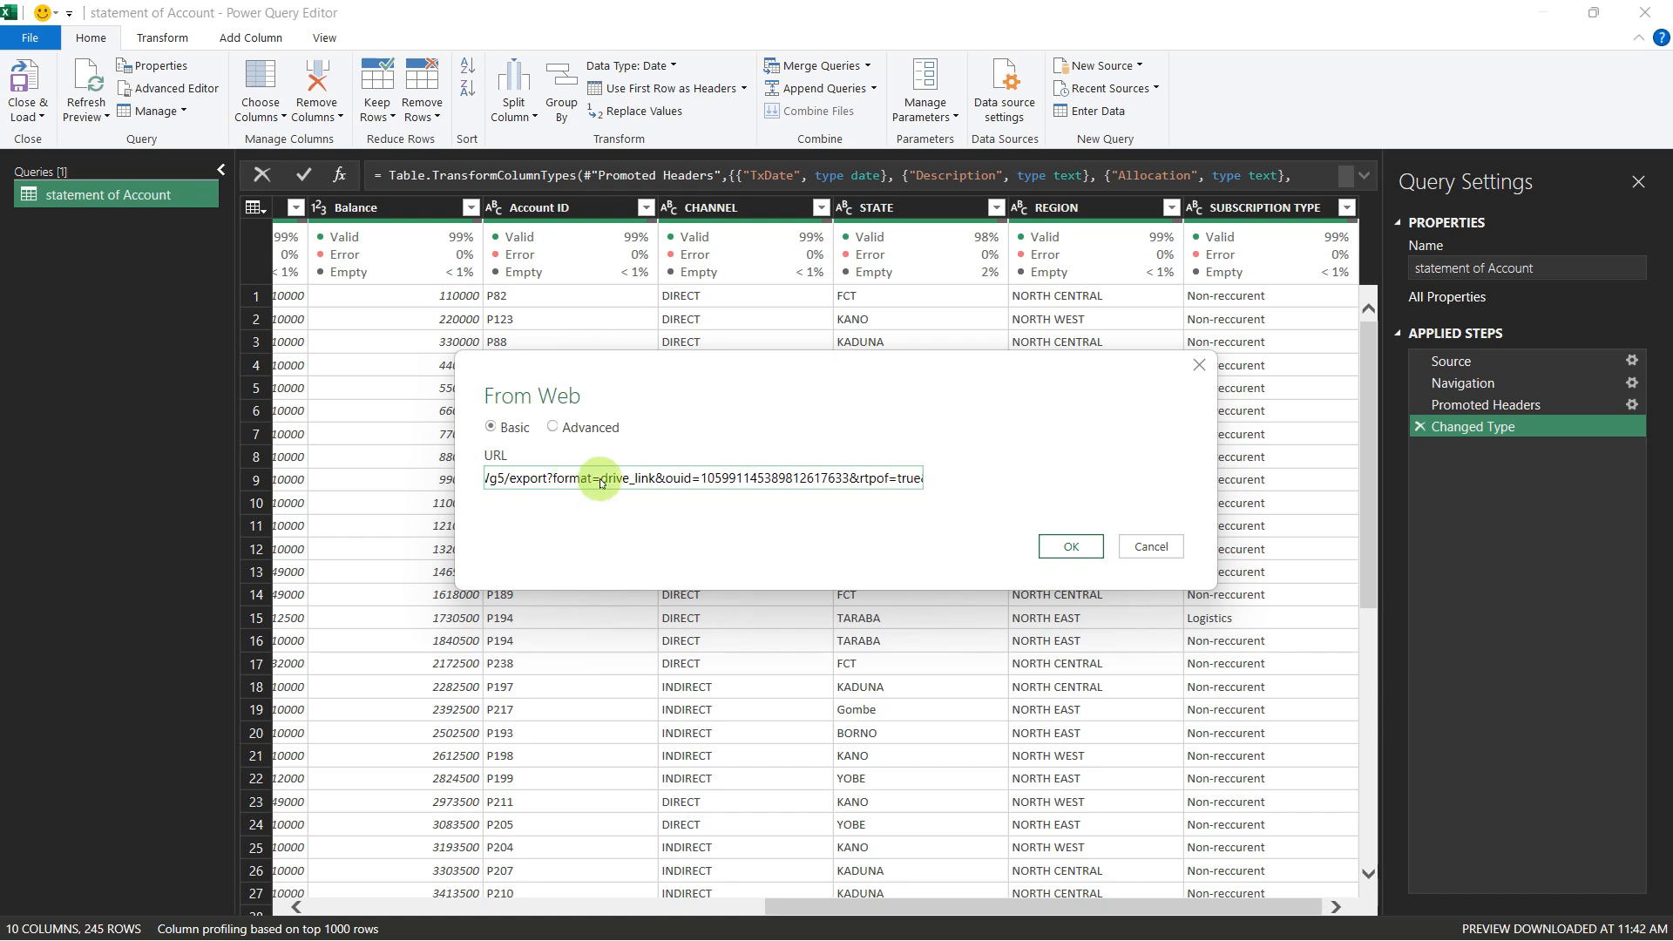
left_click_drag(613, 484, 1040, 512)
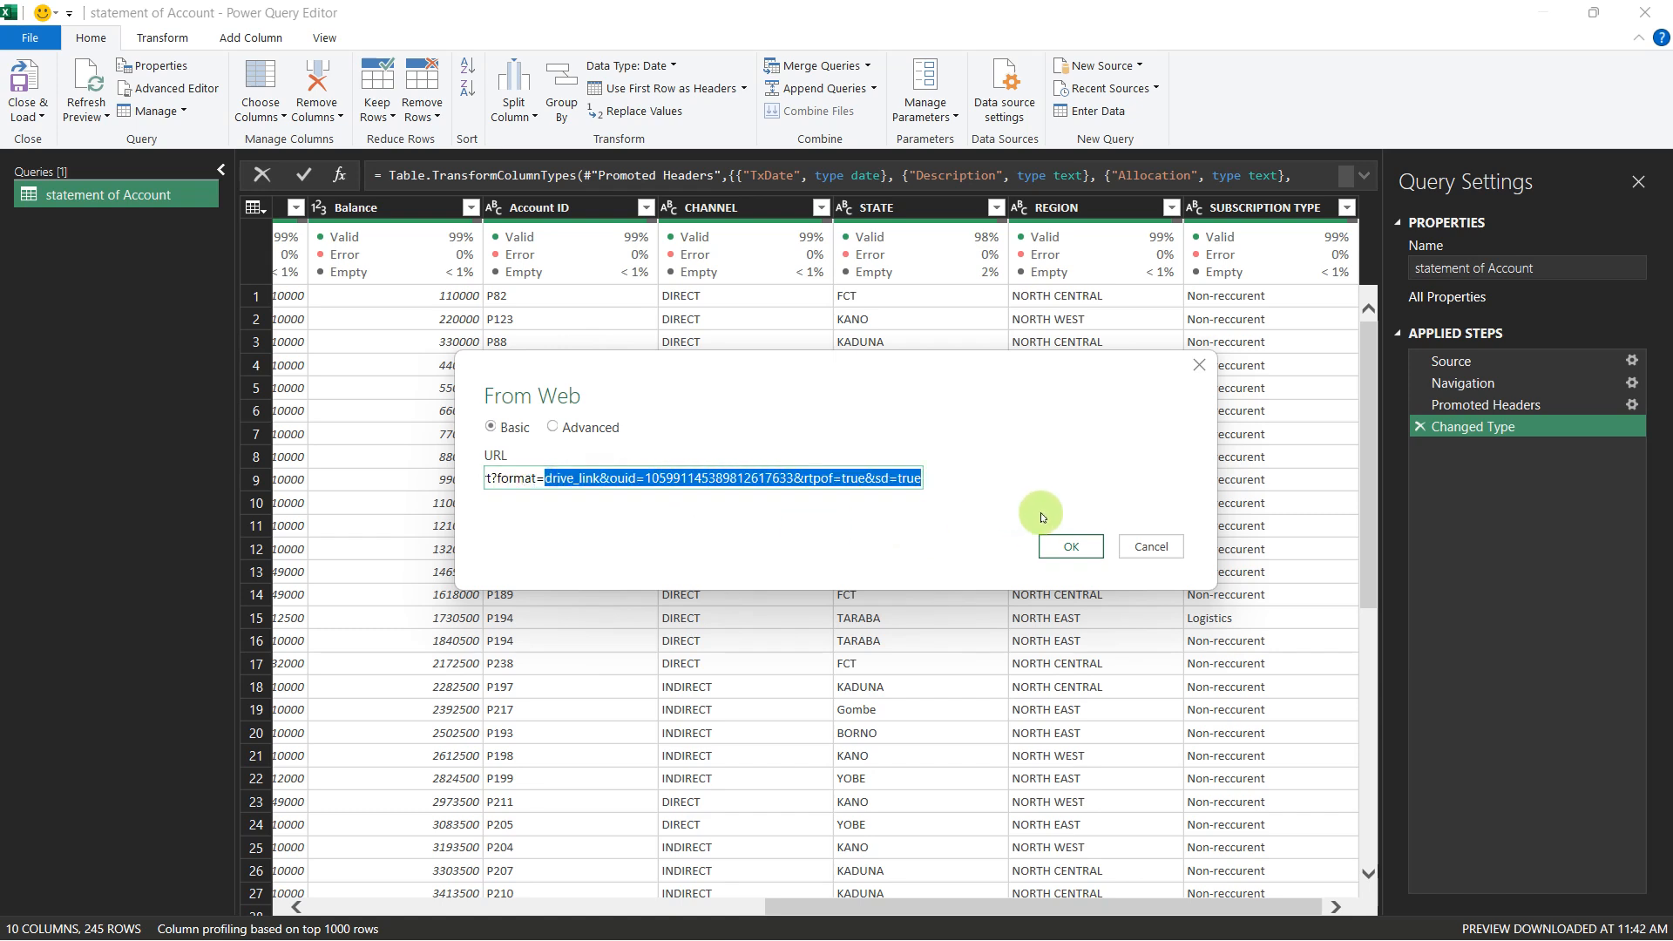
type("xlsx")
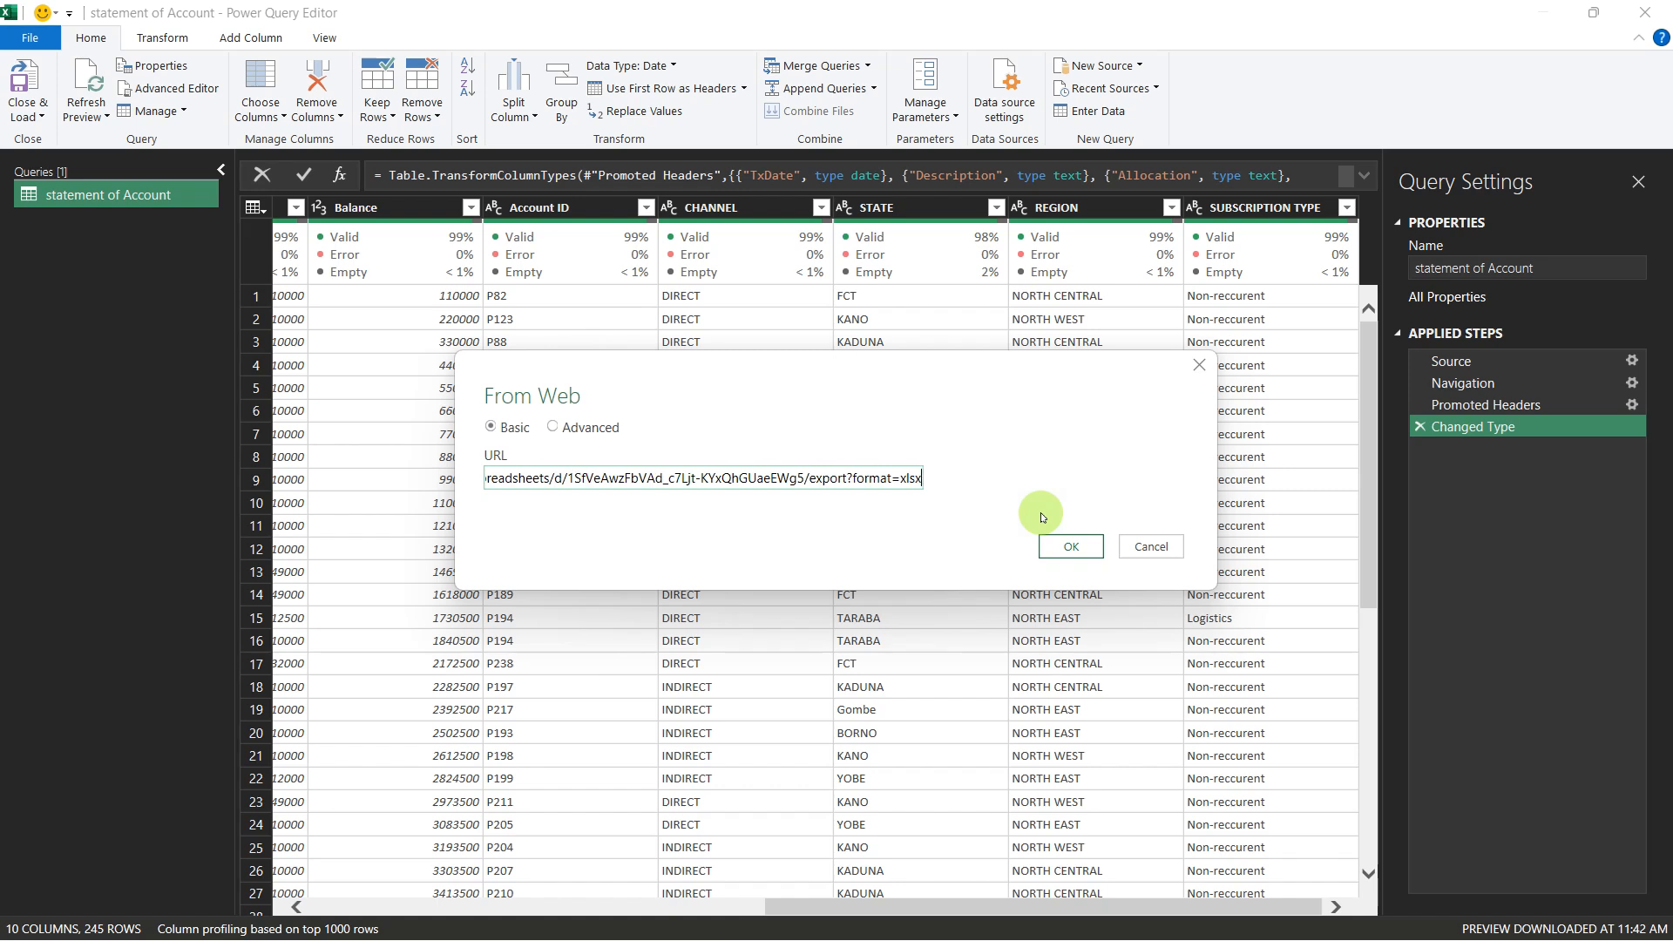
left_click(1076, 546)
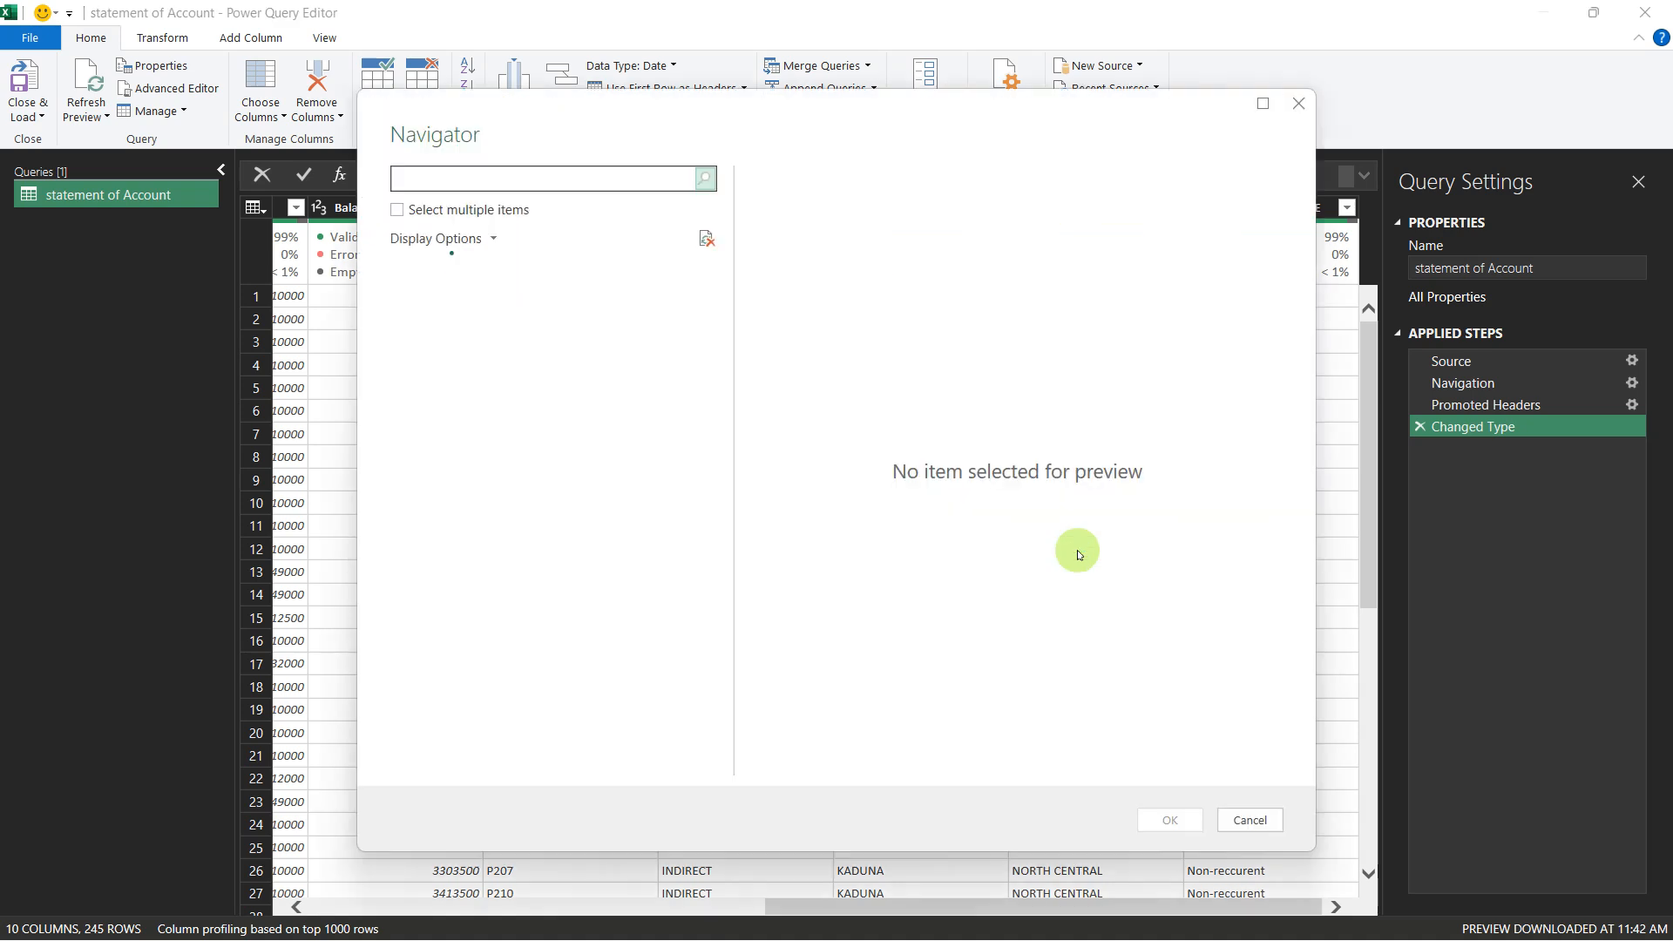
Step: Load the statement of Account sheet from SOA_1st half 2023.xlsx and start another new web source
left_click(525, 329)
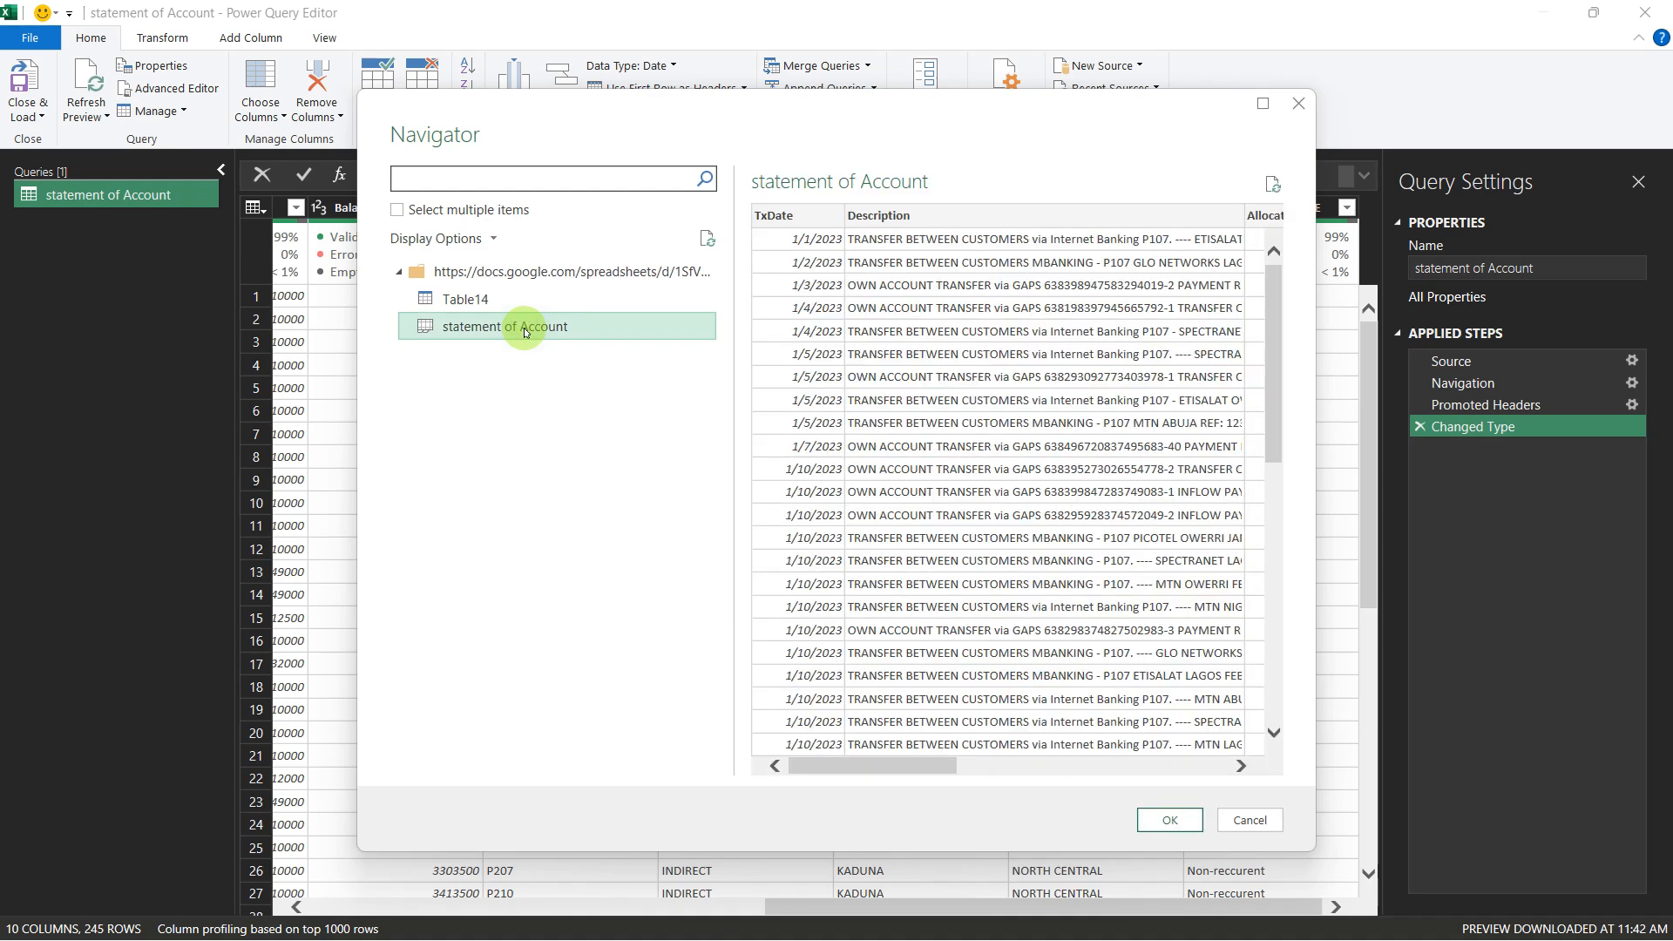
left_click(1168, 823)
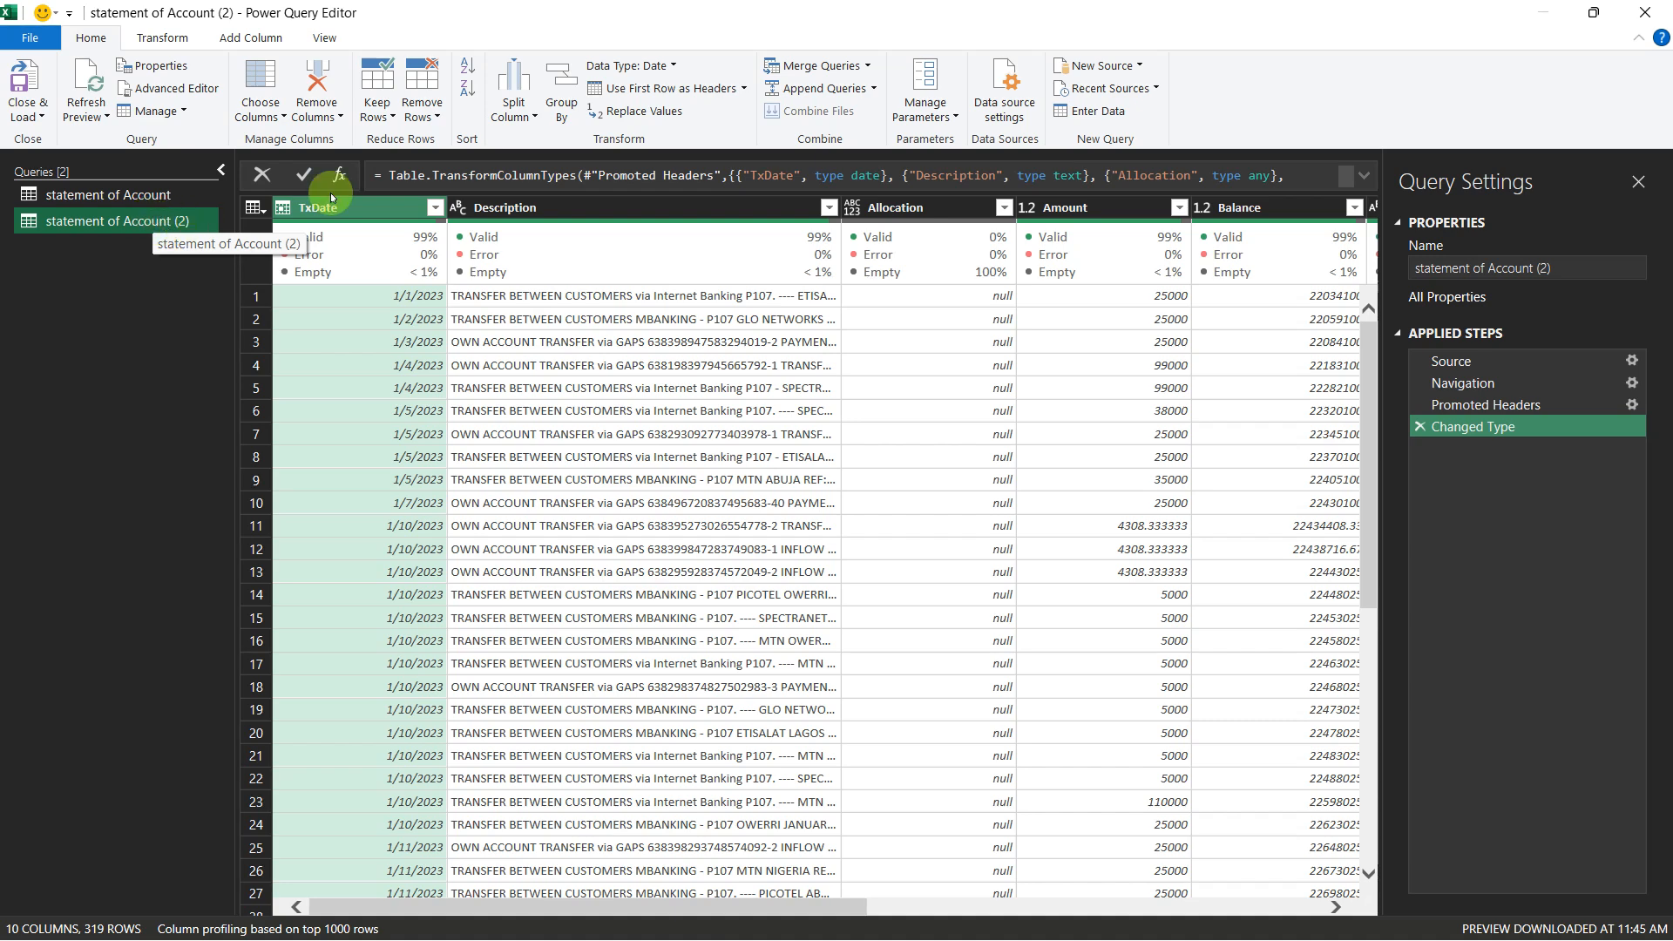
left_click(1134, 67)
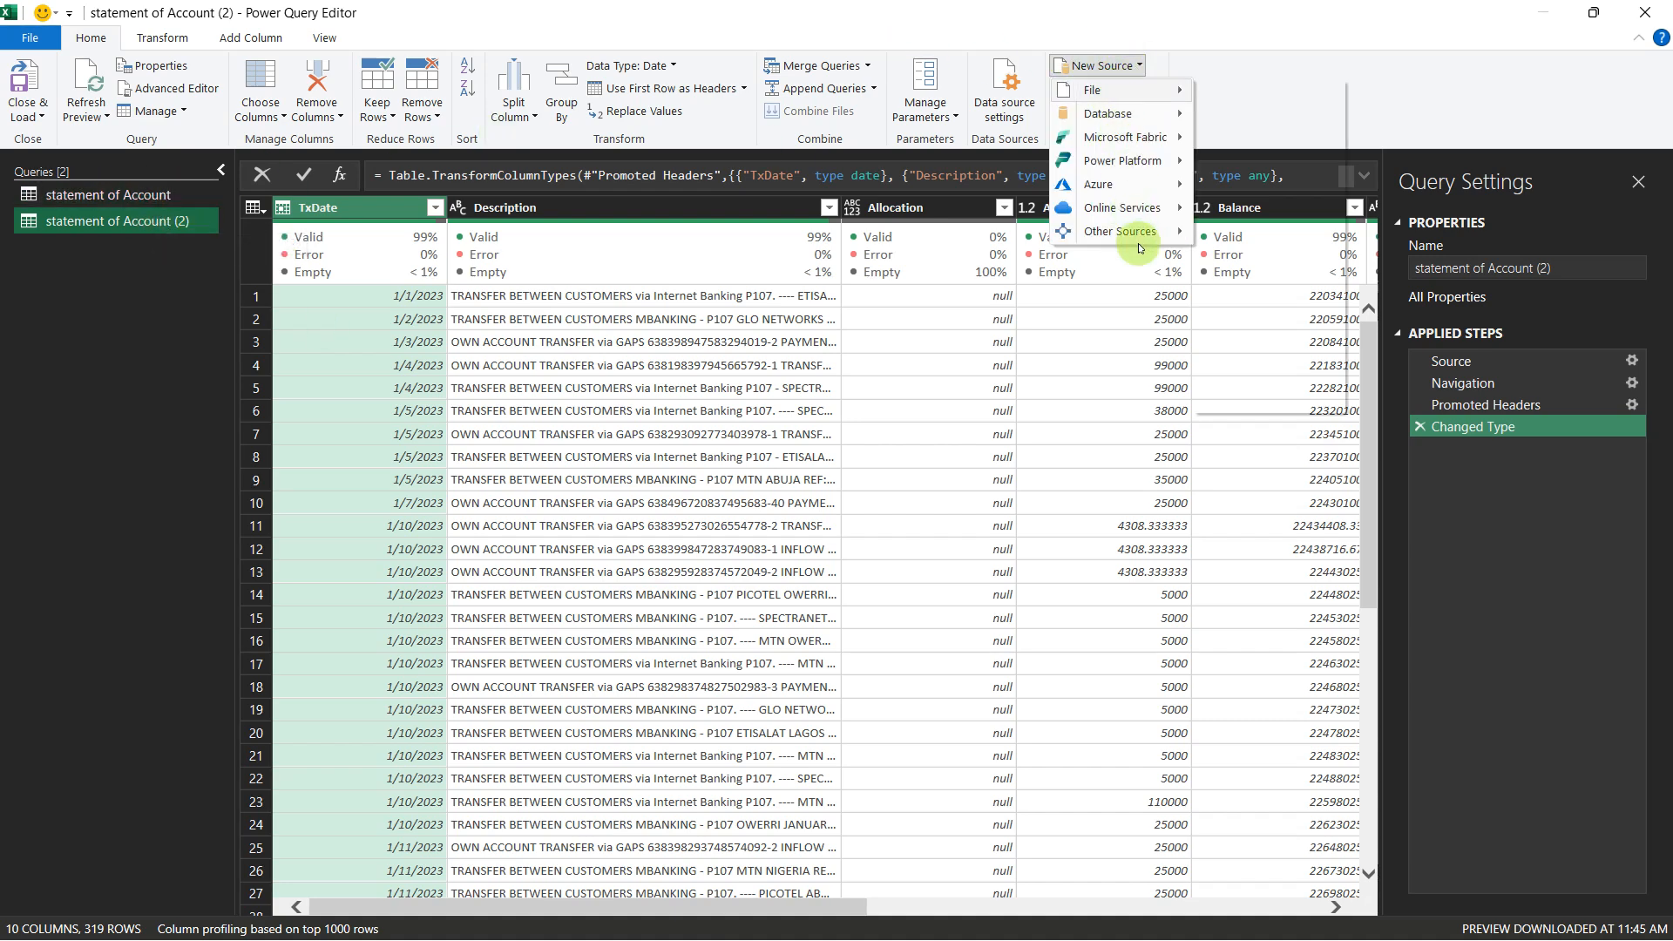
mouse_move(1139, 237)
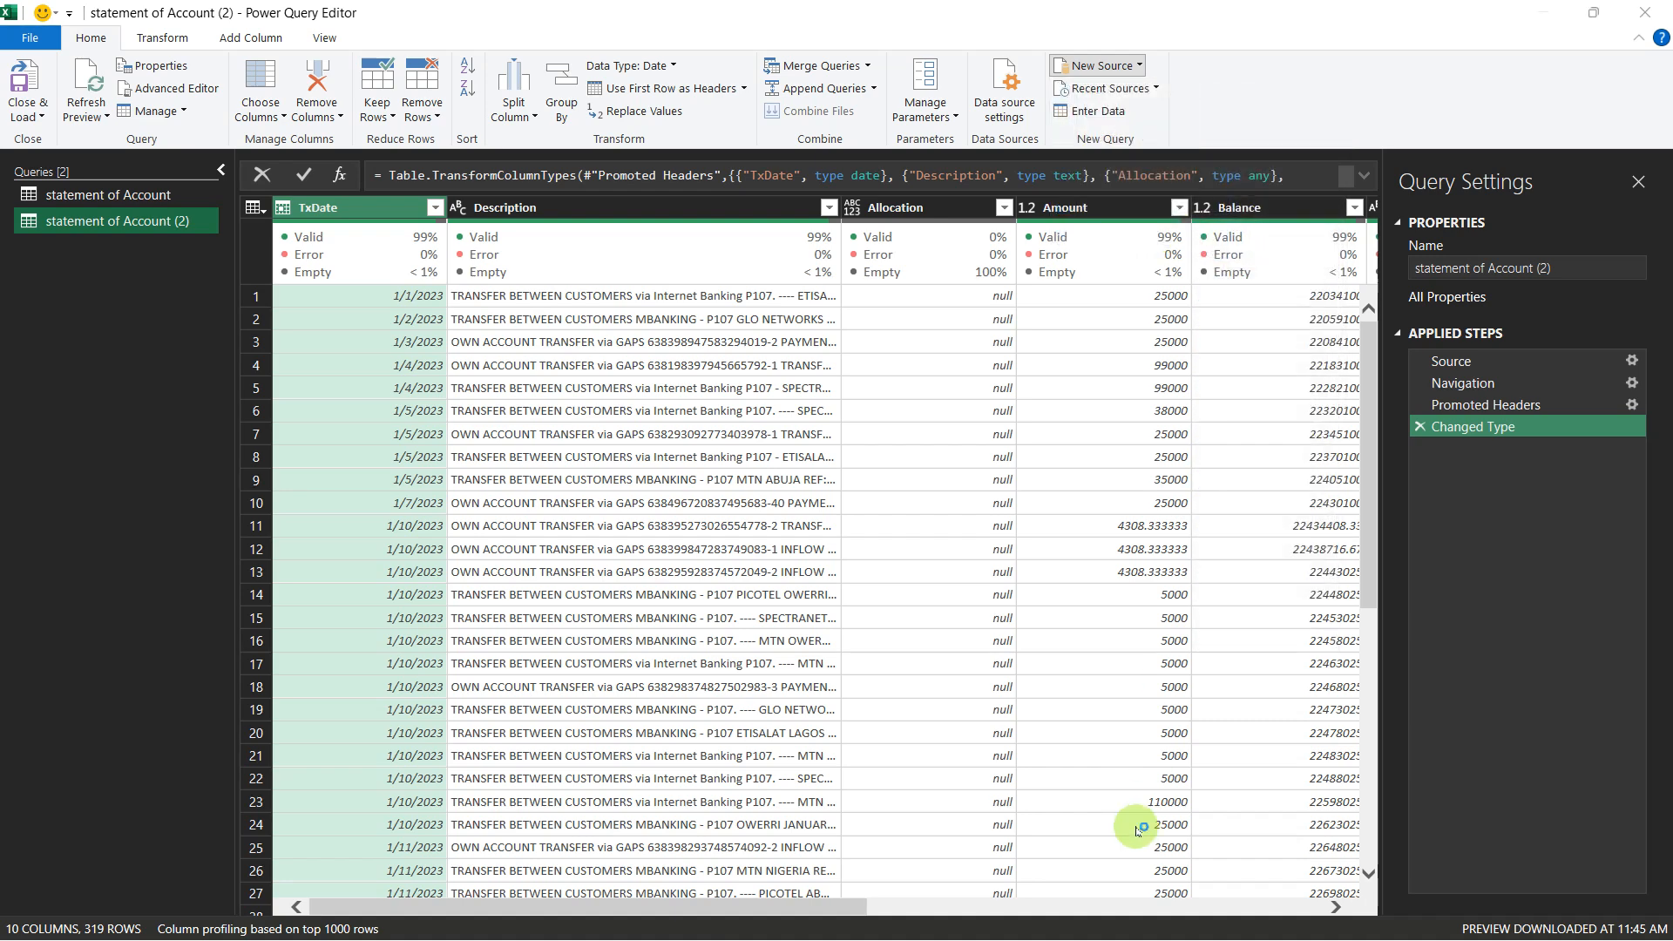
Step: Switch to the Google Drive folder in the browser and copy the sharing link of SOA_2nd half 2023.xlsx
key("alt+Tab")
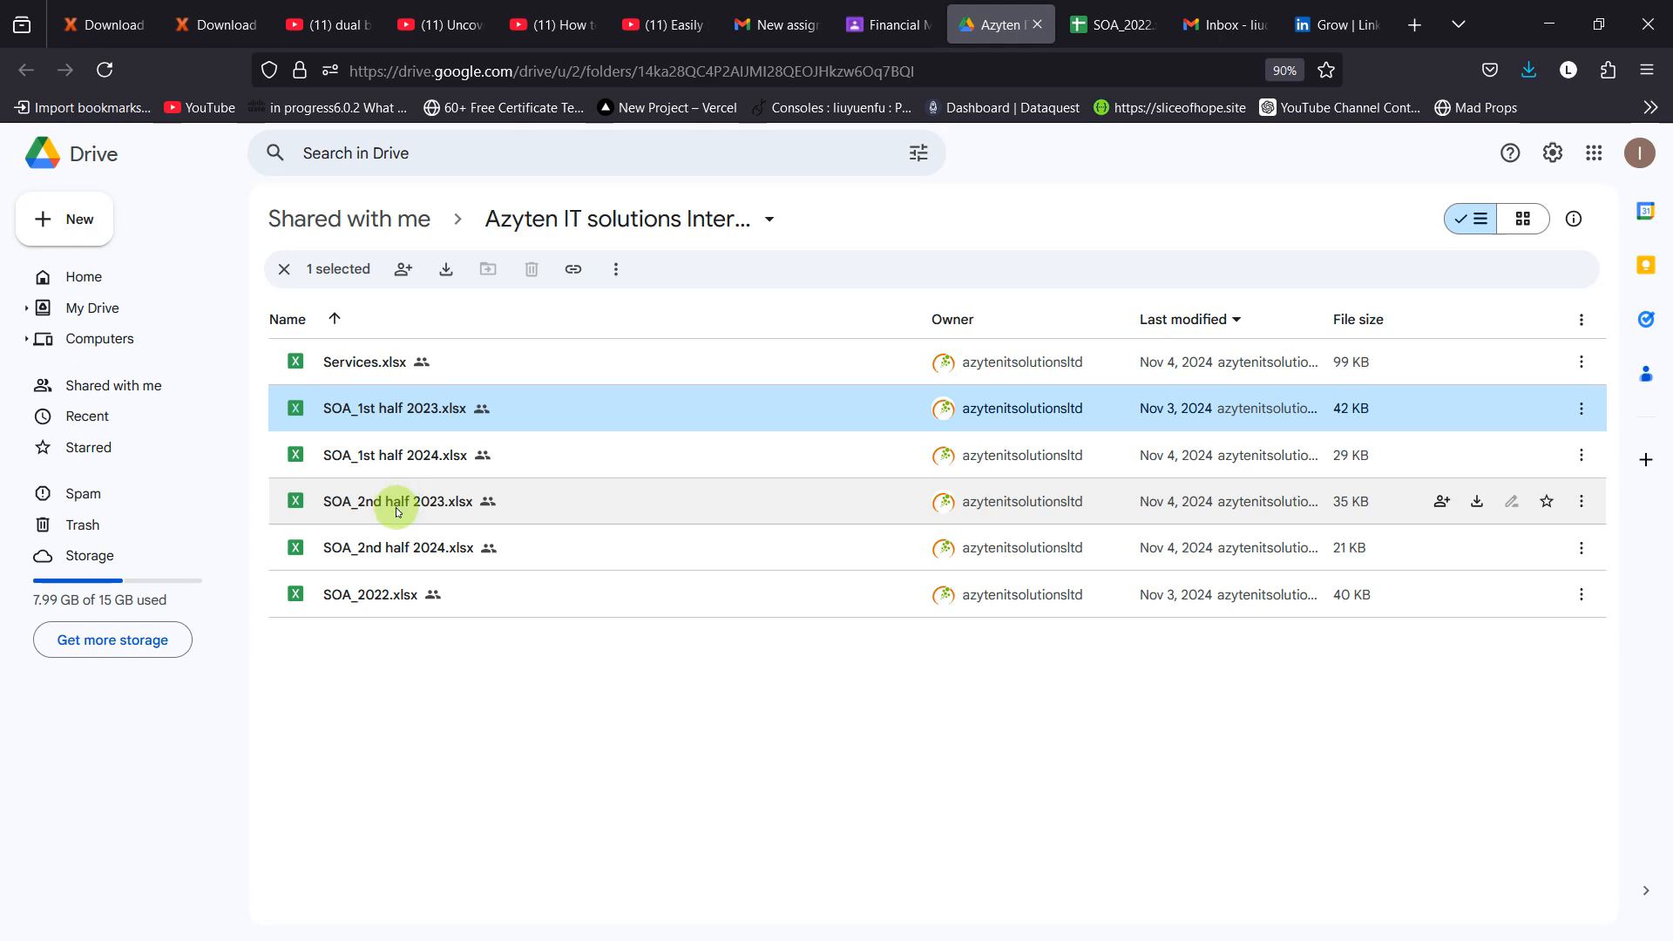
right_click(398, 511)
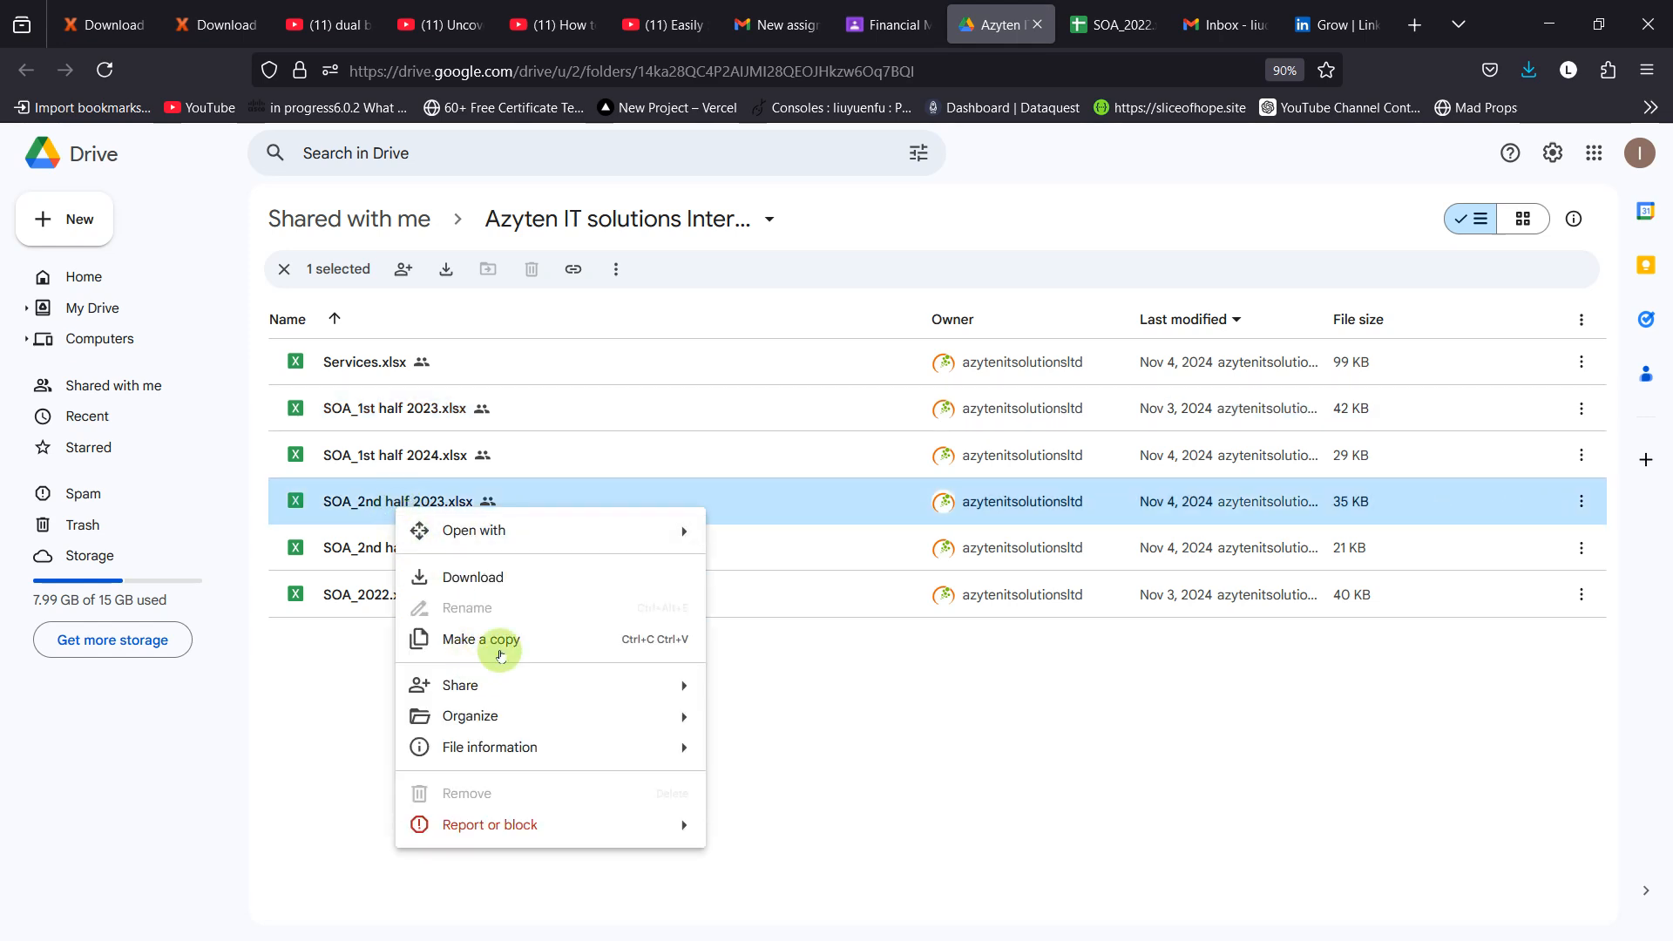
mouse_move(598, 688)
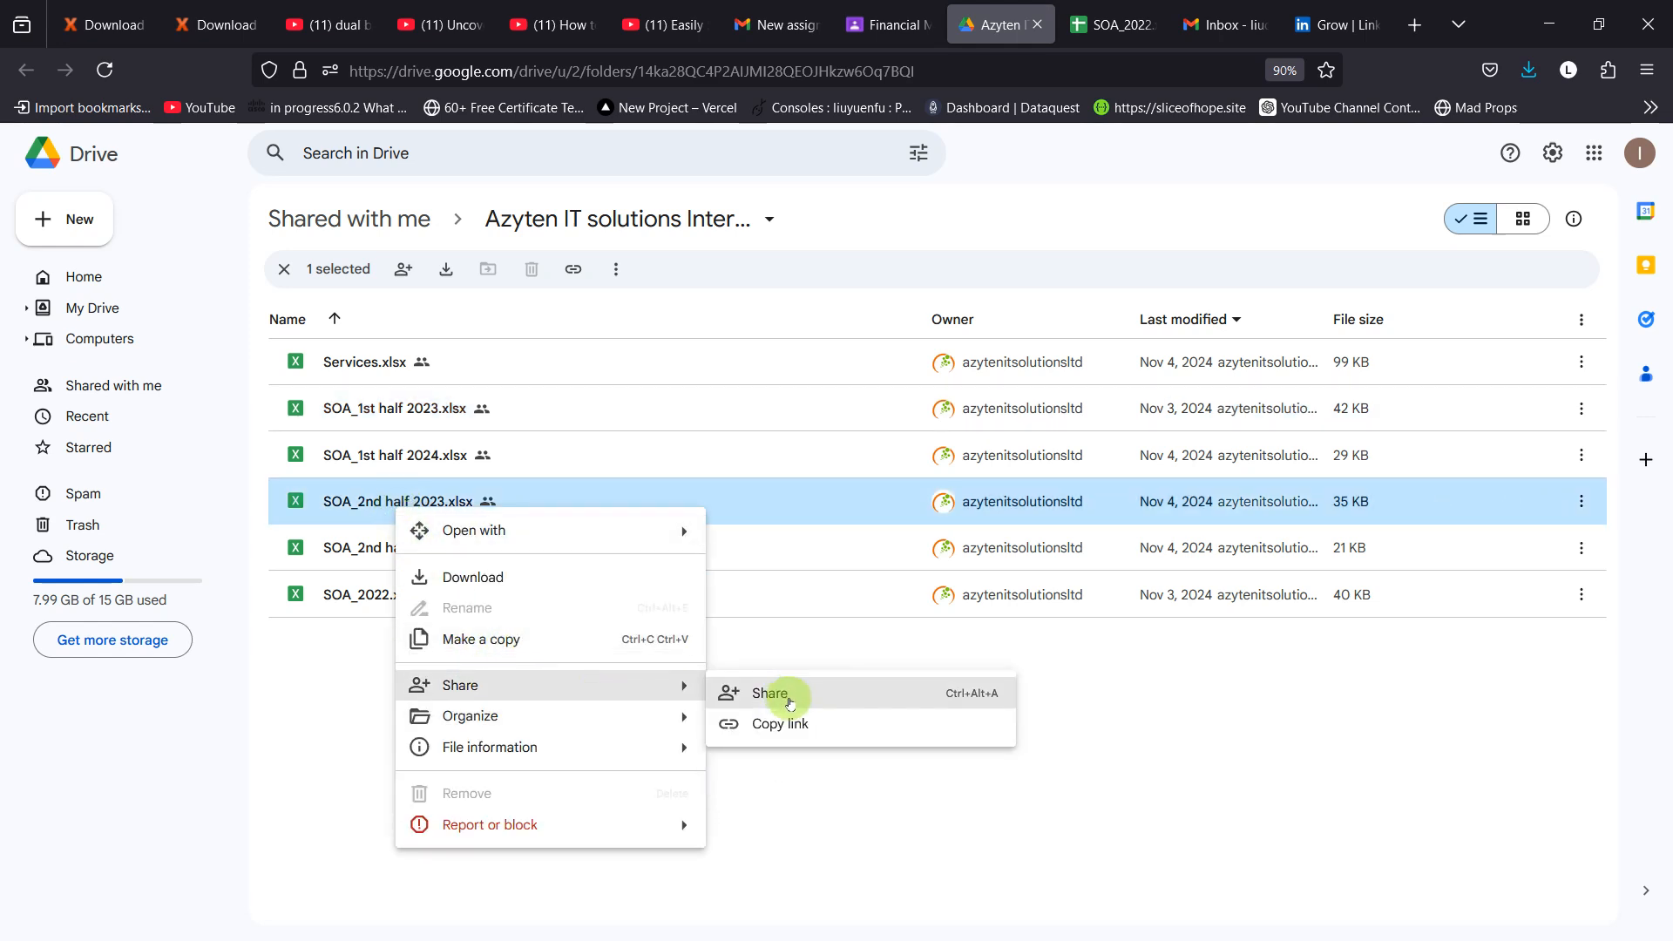
left_click(788, 719)
Step: Switch back to Power Query Editor, enter the copied link as the web source URL and select its ending from "edit" onward
key("alt+Tab")
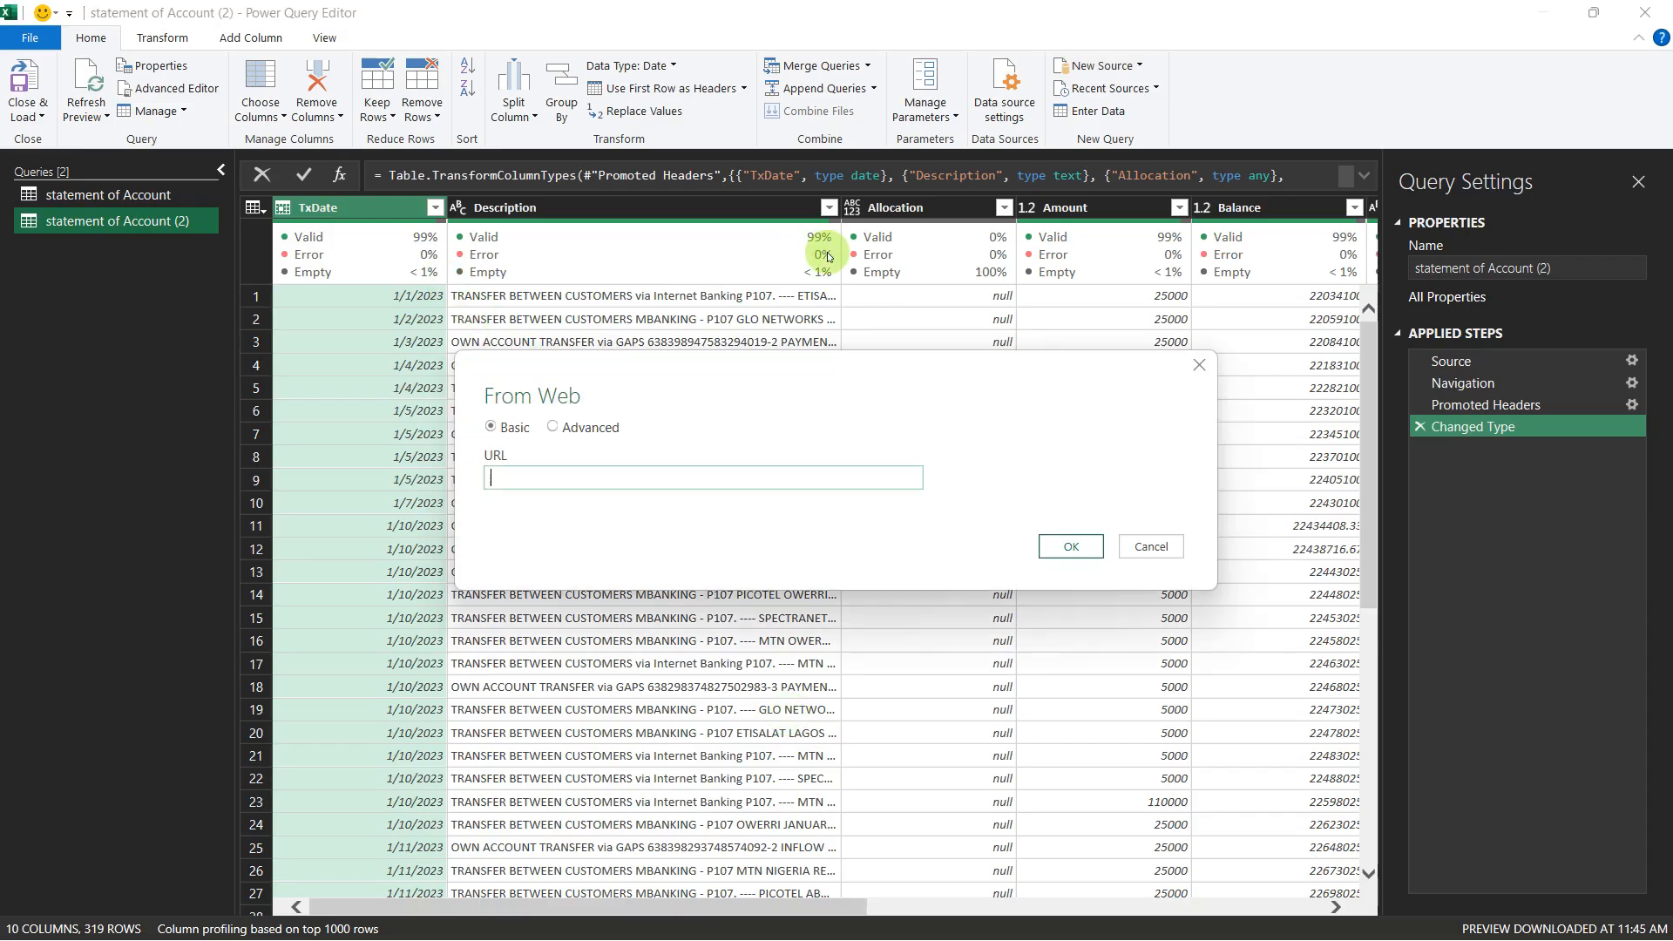
key("ctrl+v")
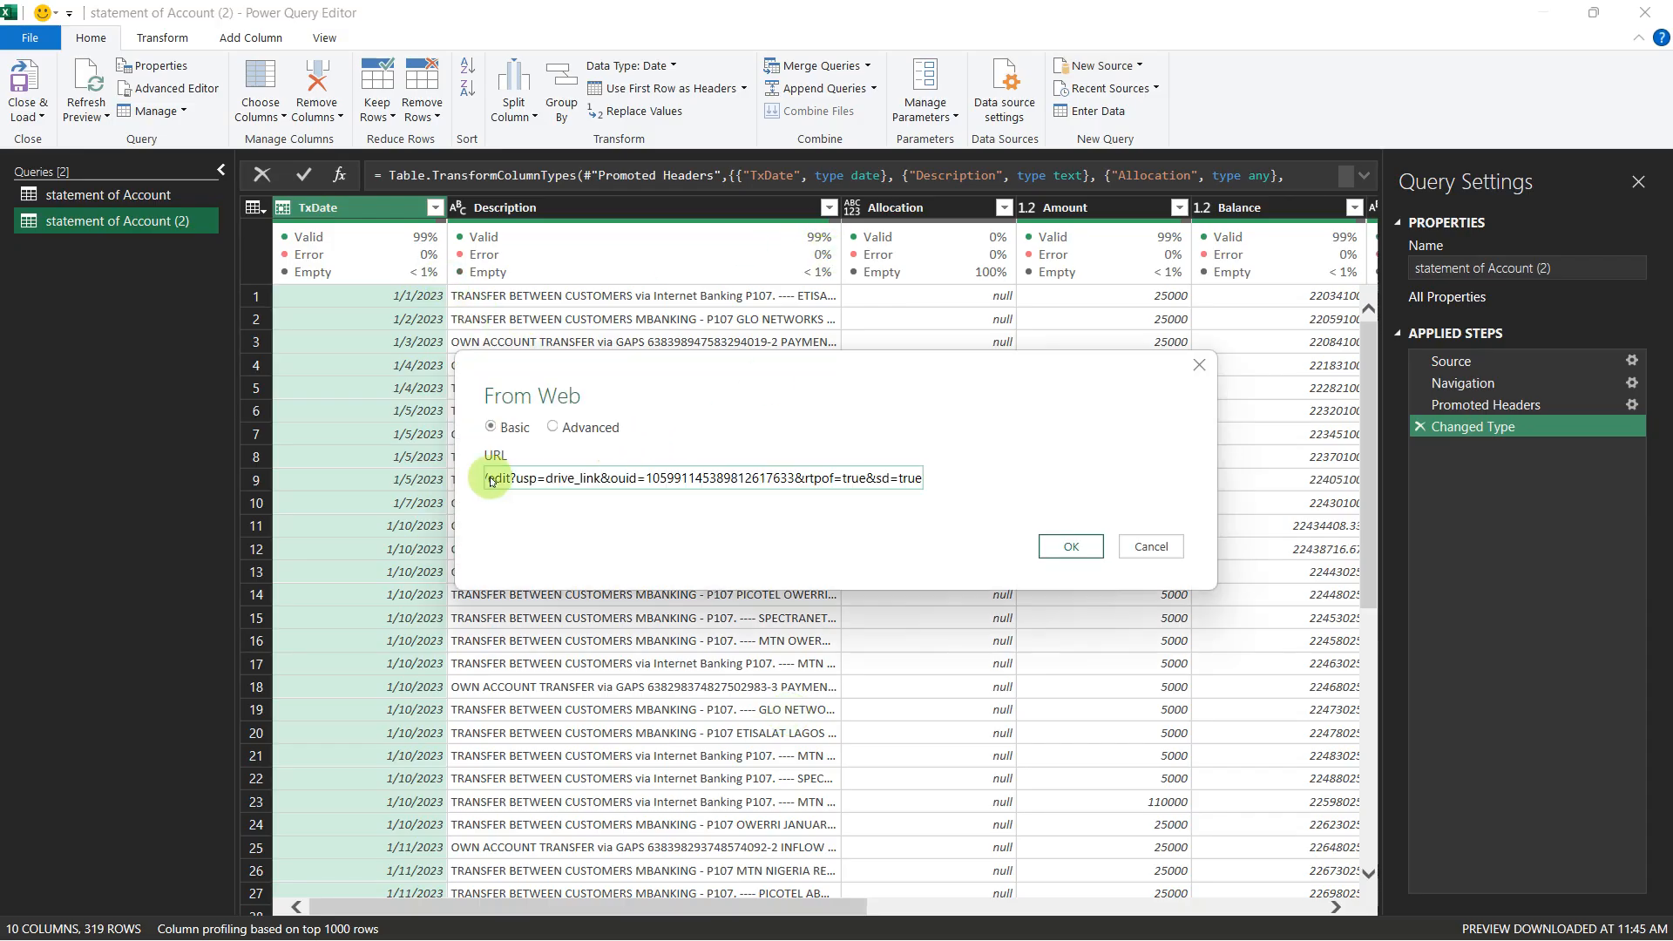
left_click_drag(490, 480, 981, 493)
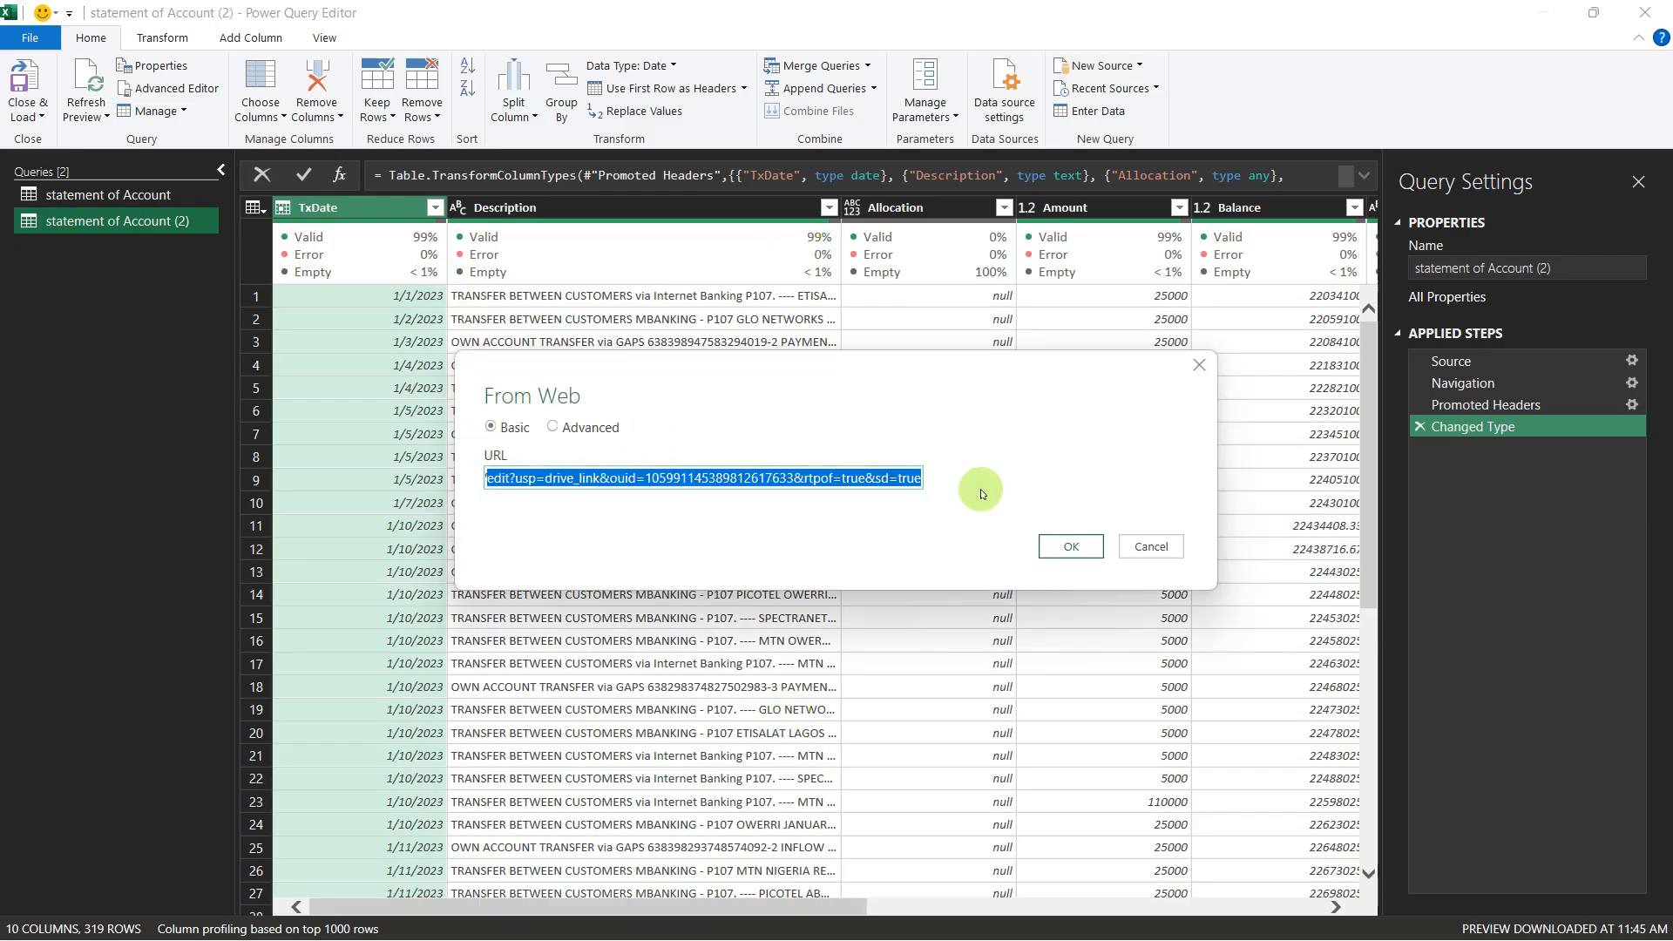
type("f")
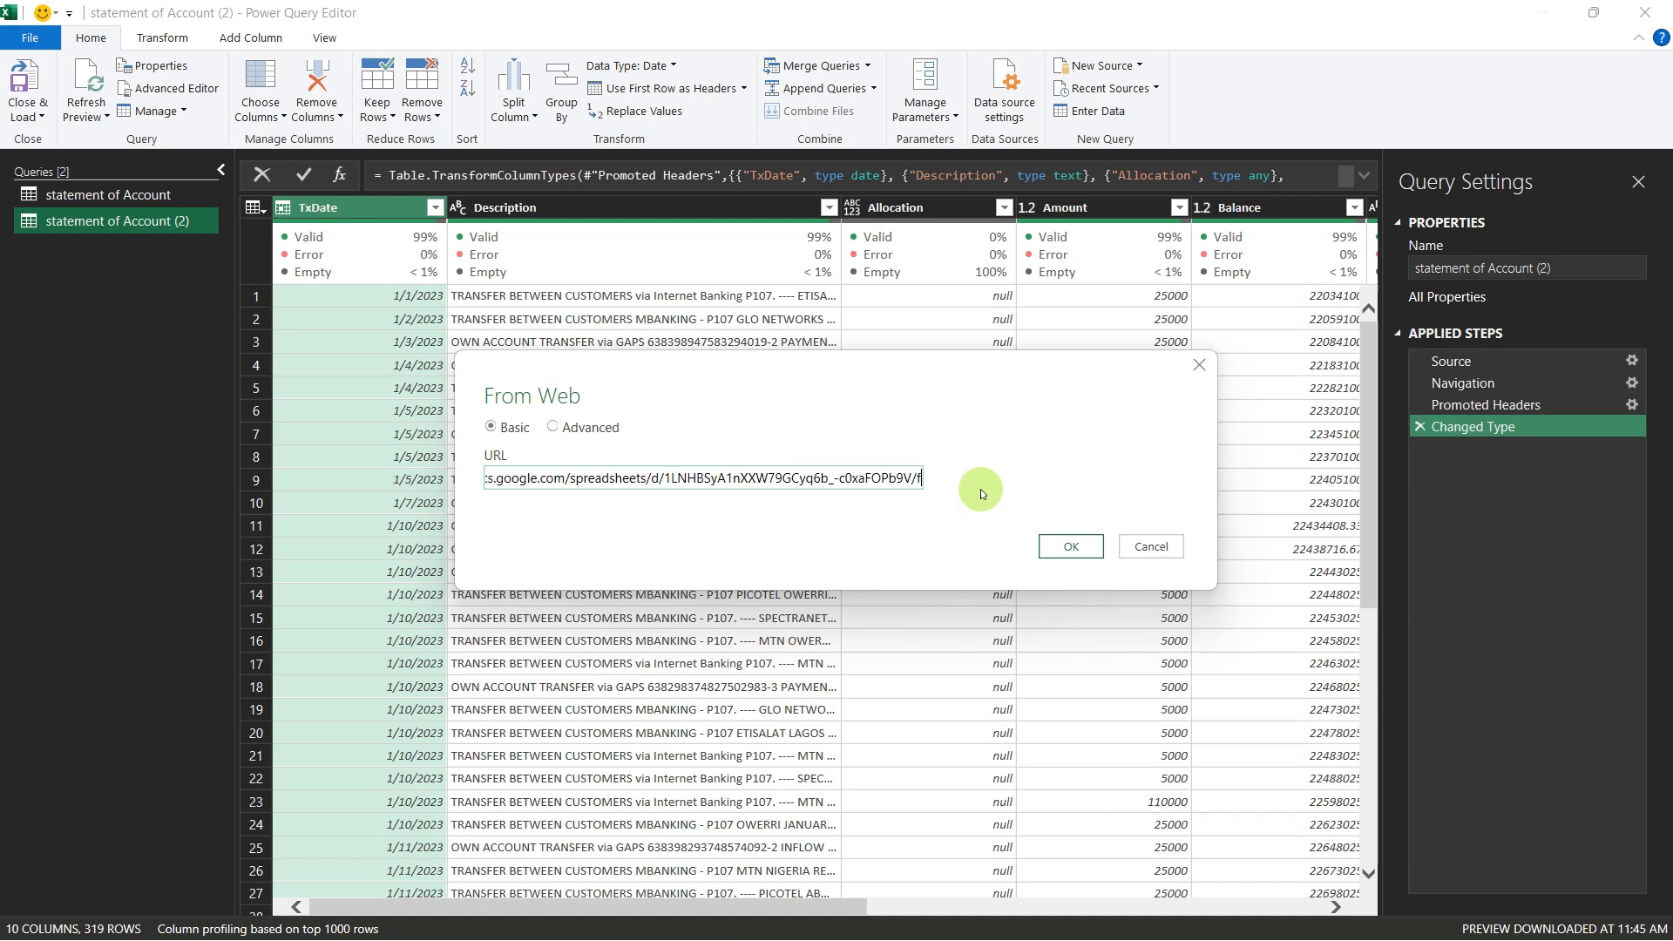
type("omA")
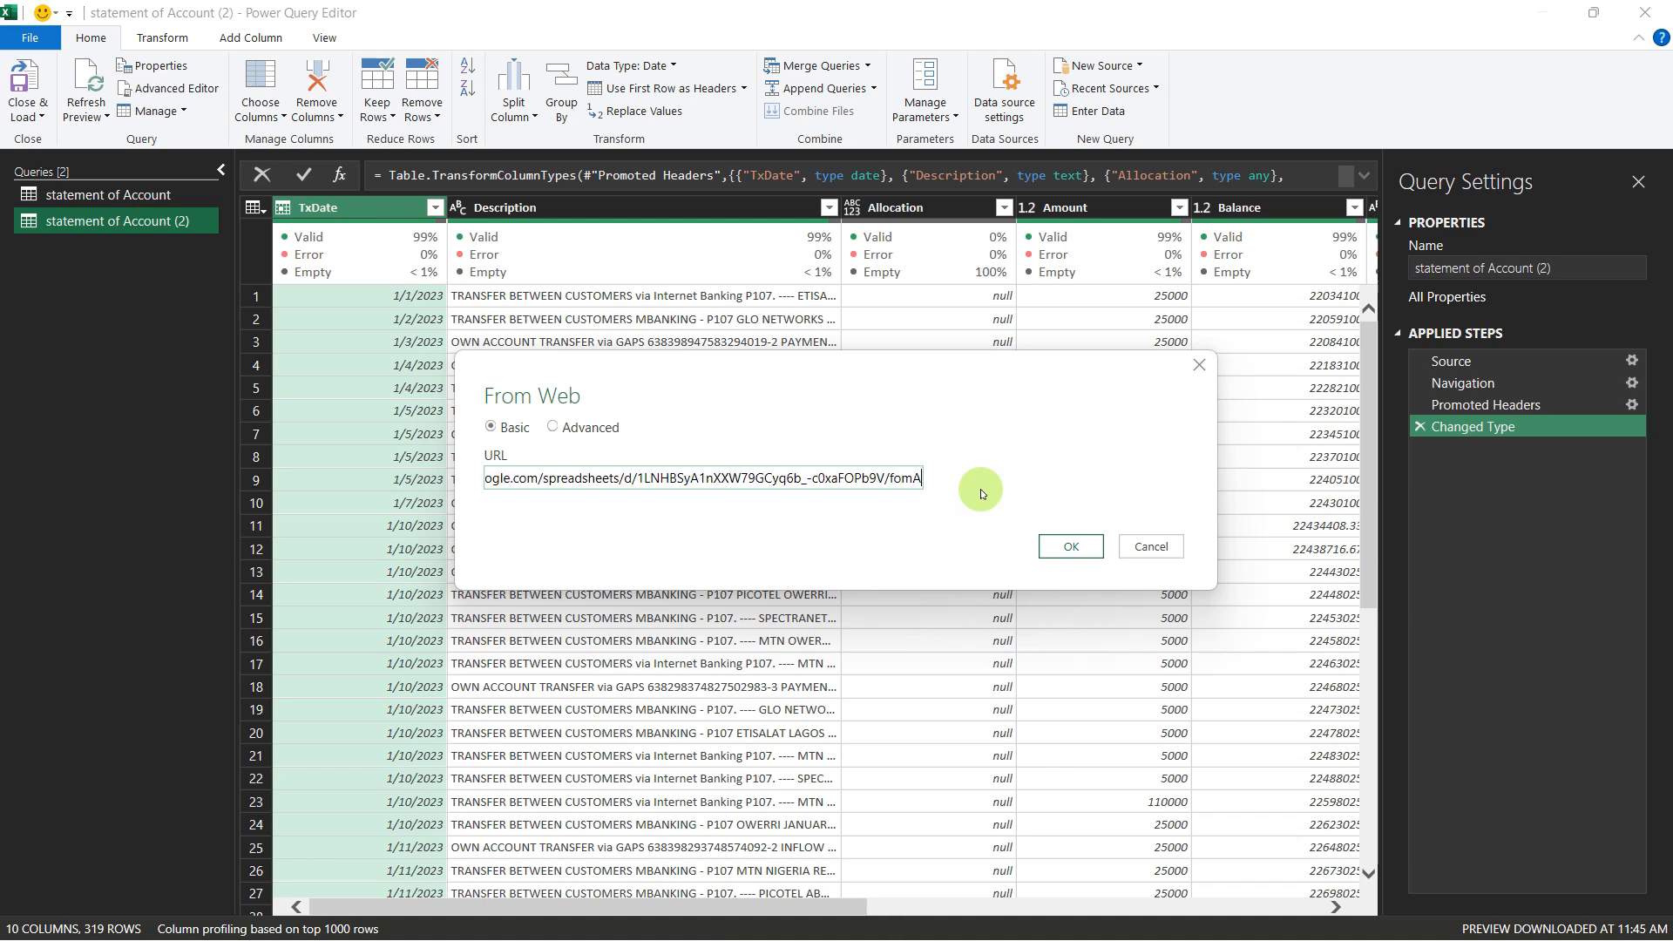
key("BackSpace")
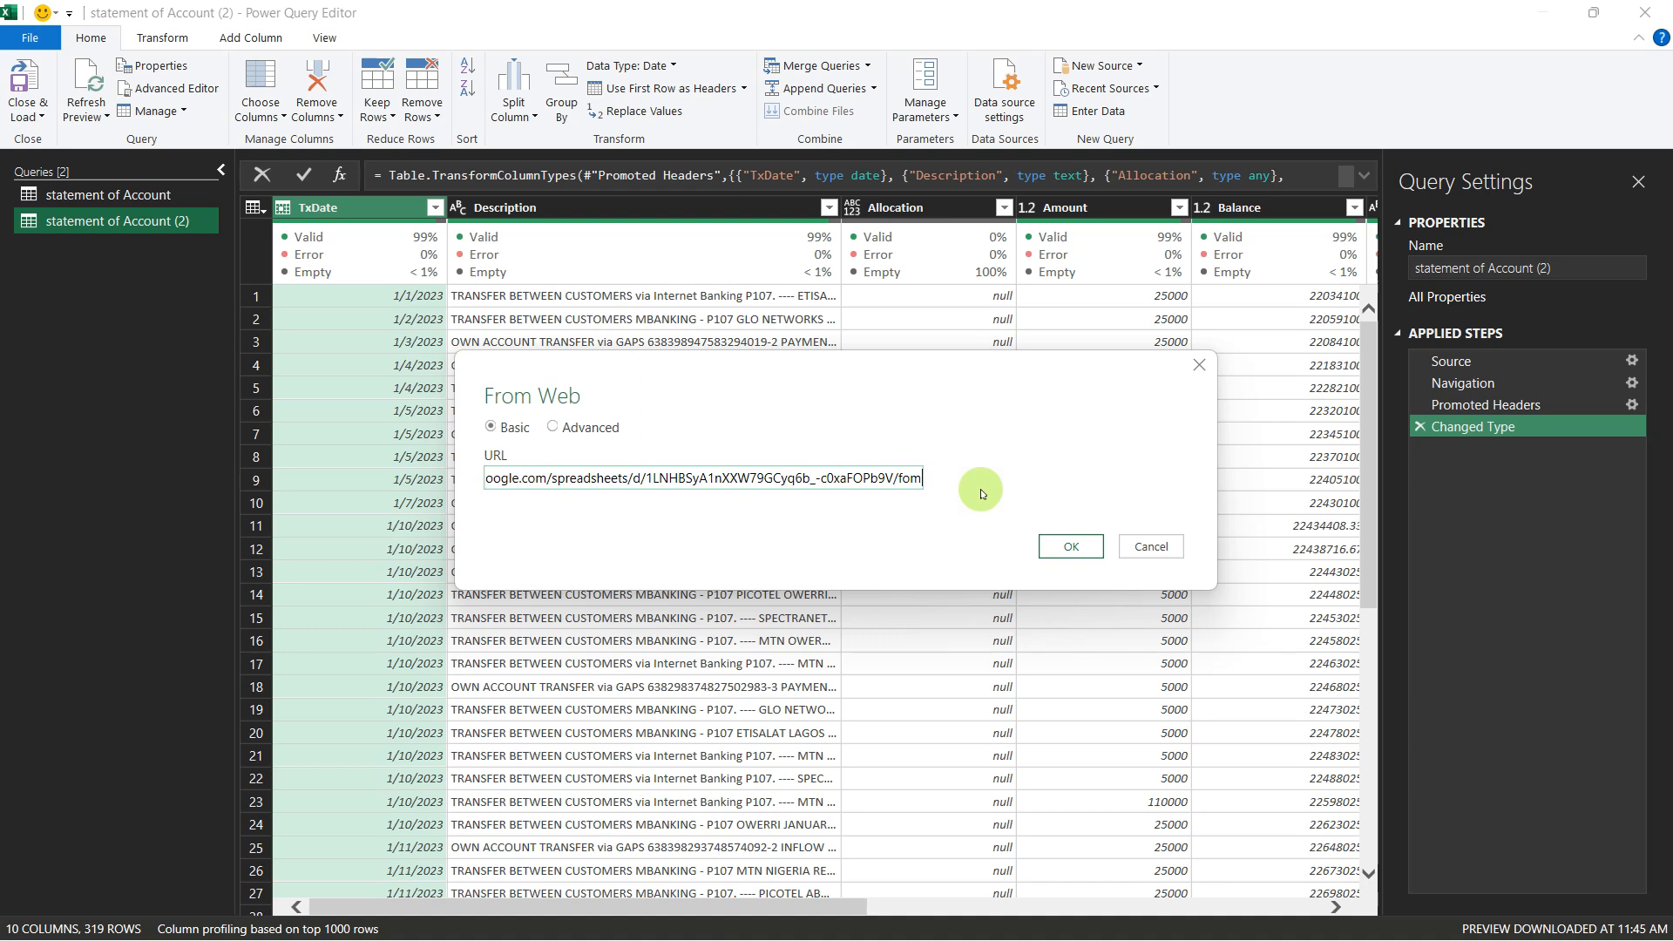
type("at?")
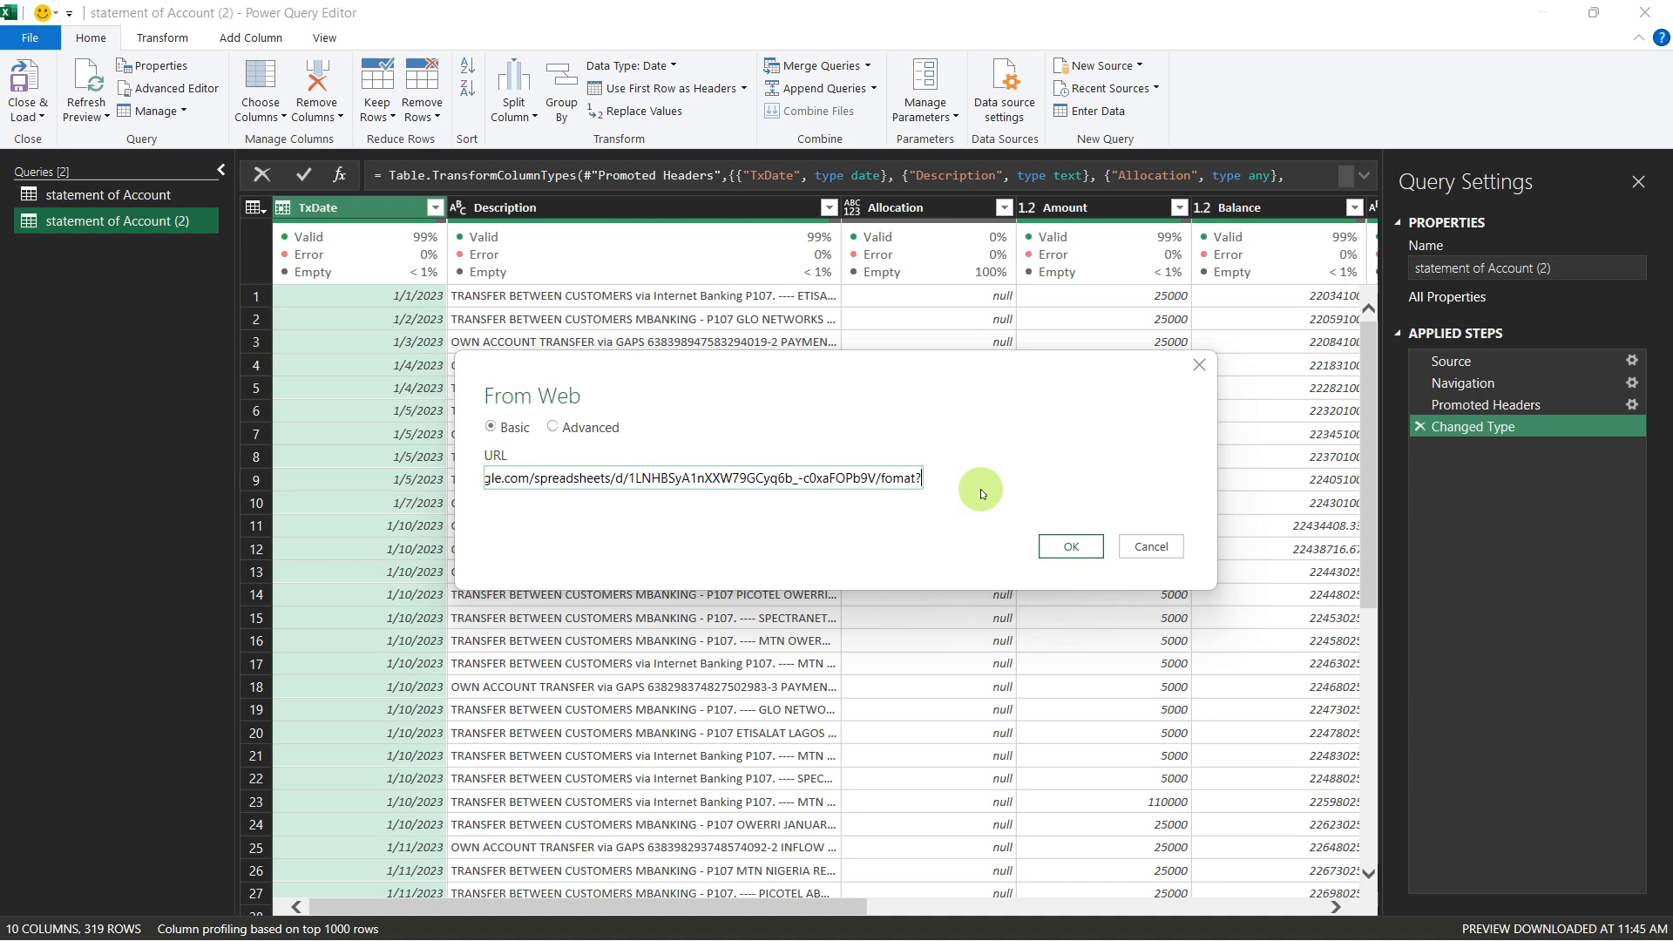
type("r")
key("End")
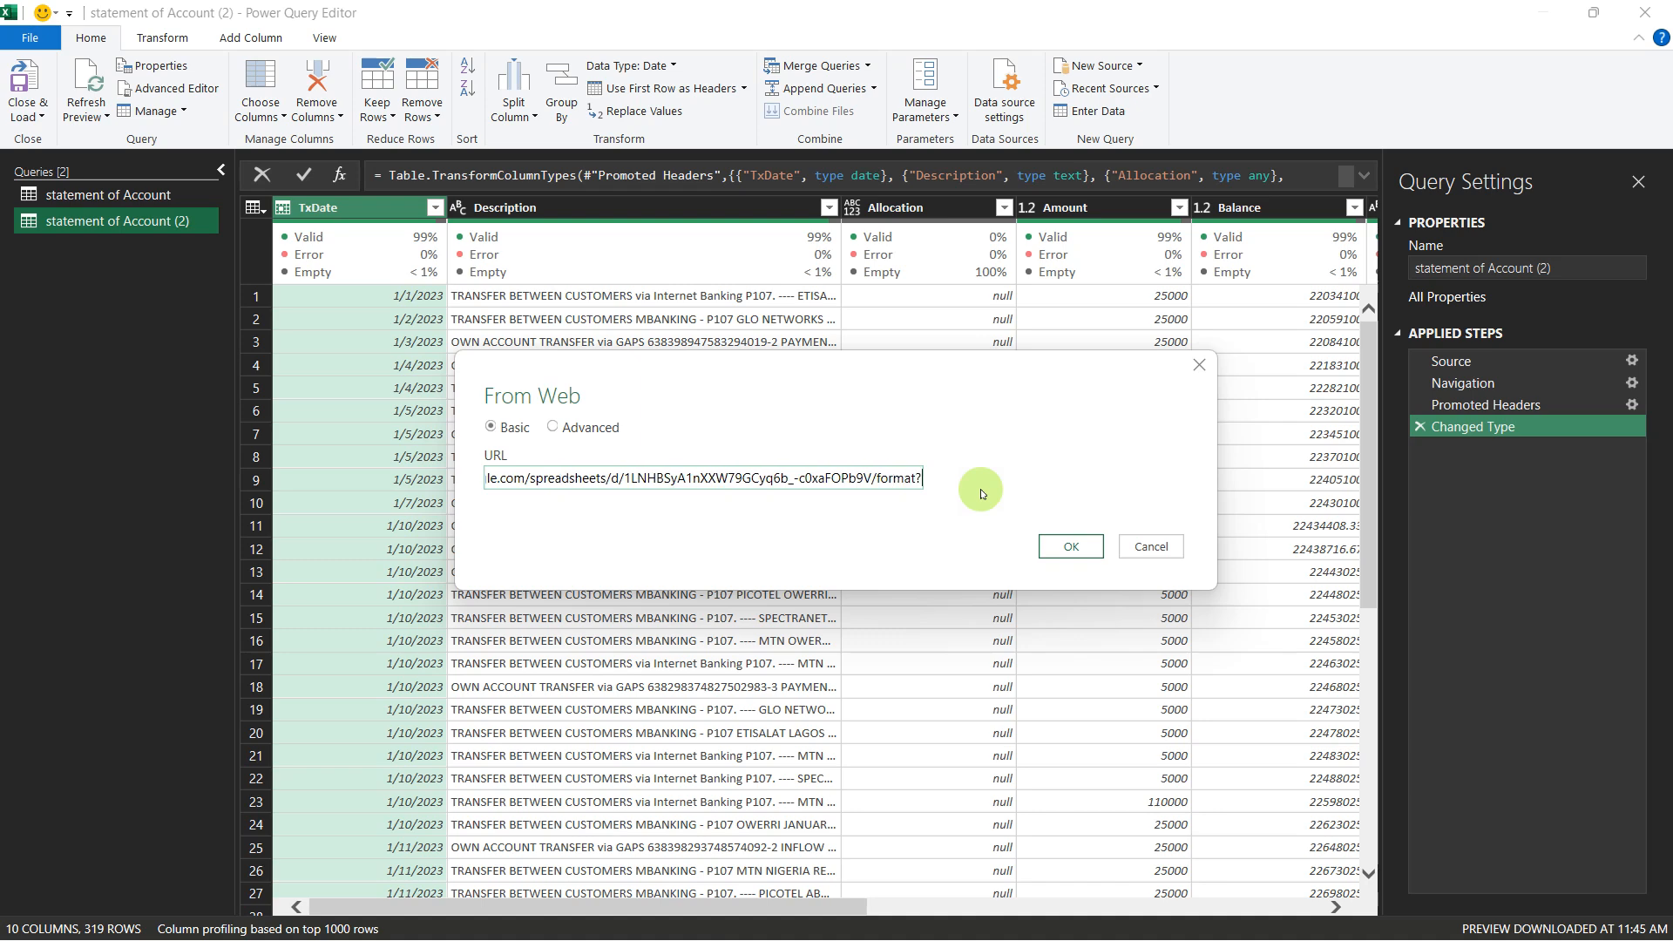
key("BackSpace")
key("BackSpace")
key("BackSpace")
key("BackSpace")
key("BackSpace")
key("BackSpace")
key("BackSpace")
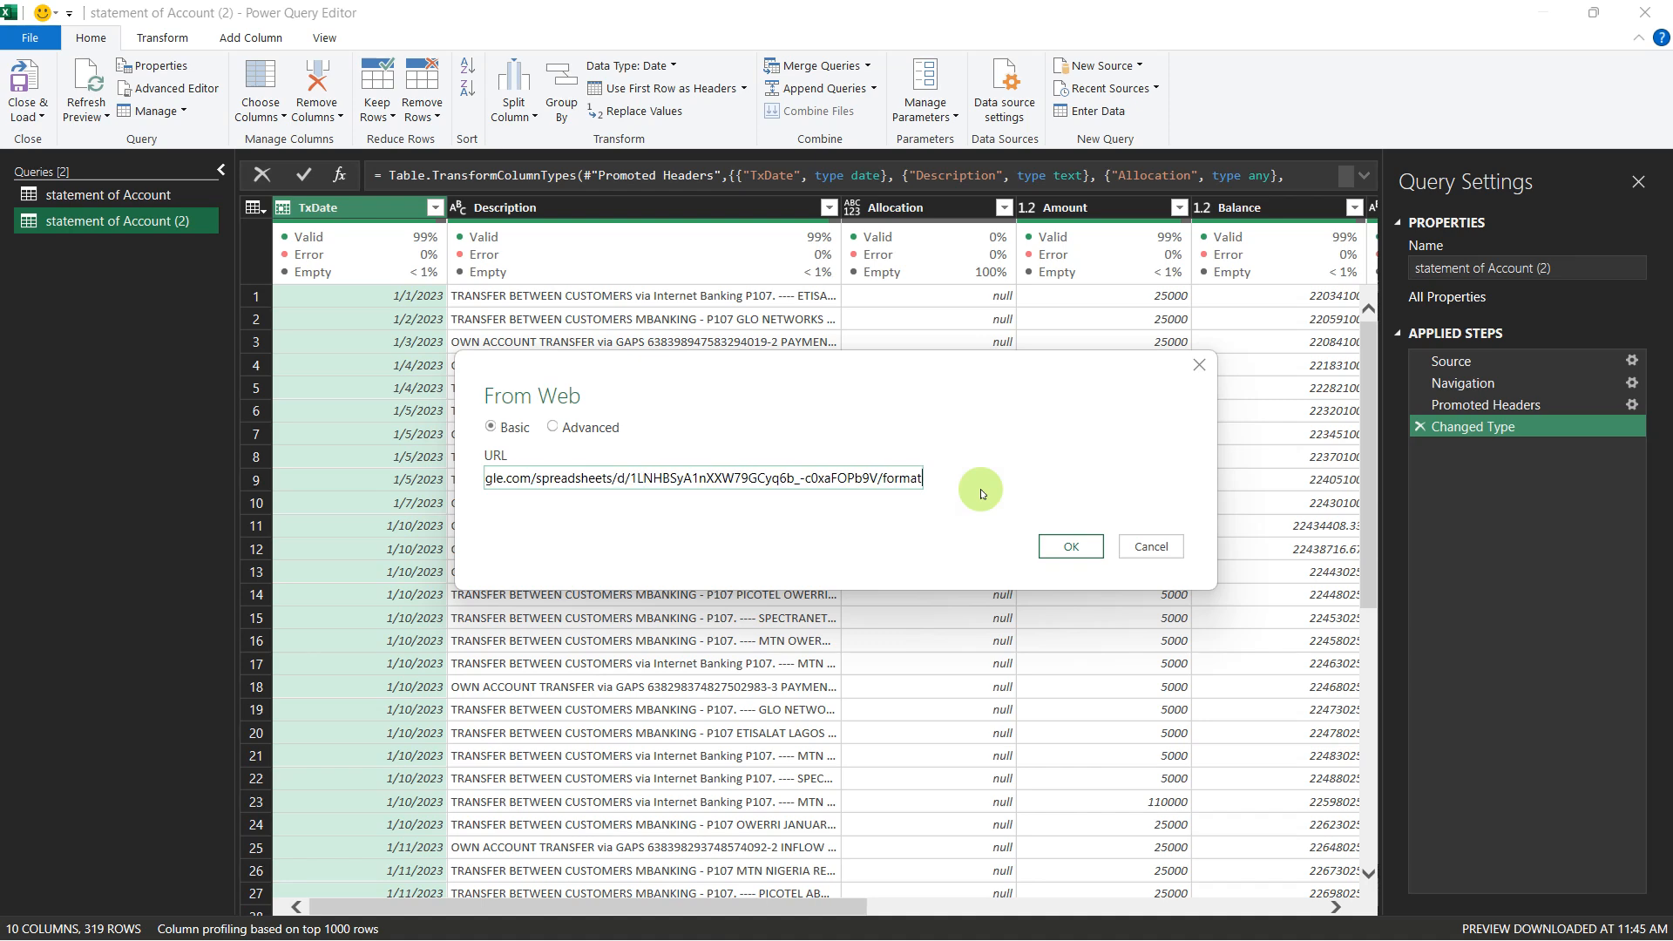
Step: Replace the ending of the SOA_2nd half 2023.xlsx URL with export?format=xlsx and submit the web source
type("export")
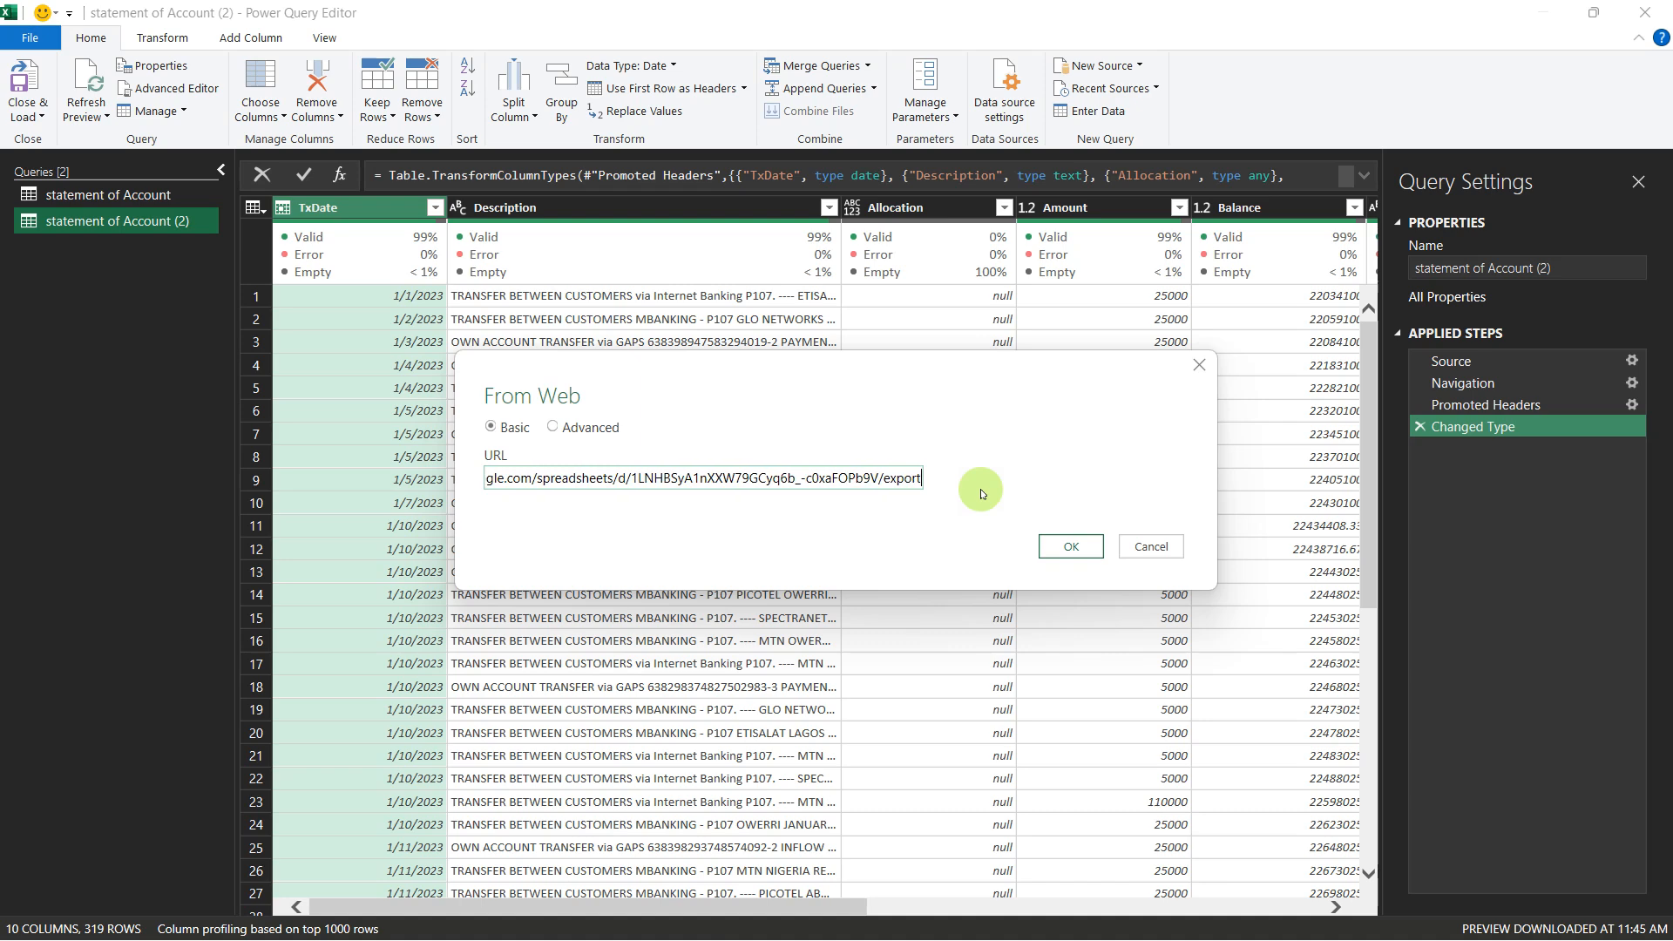
type("?format=")
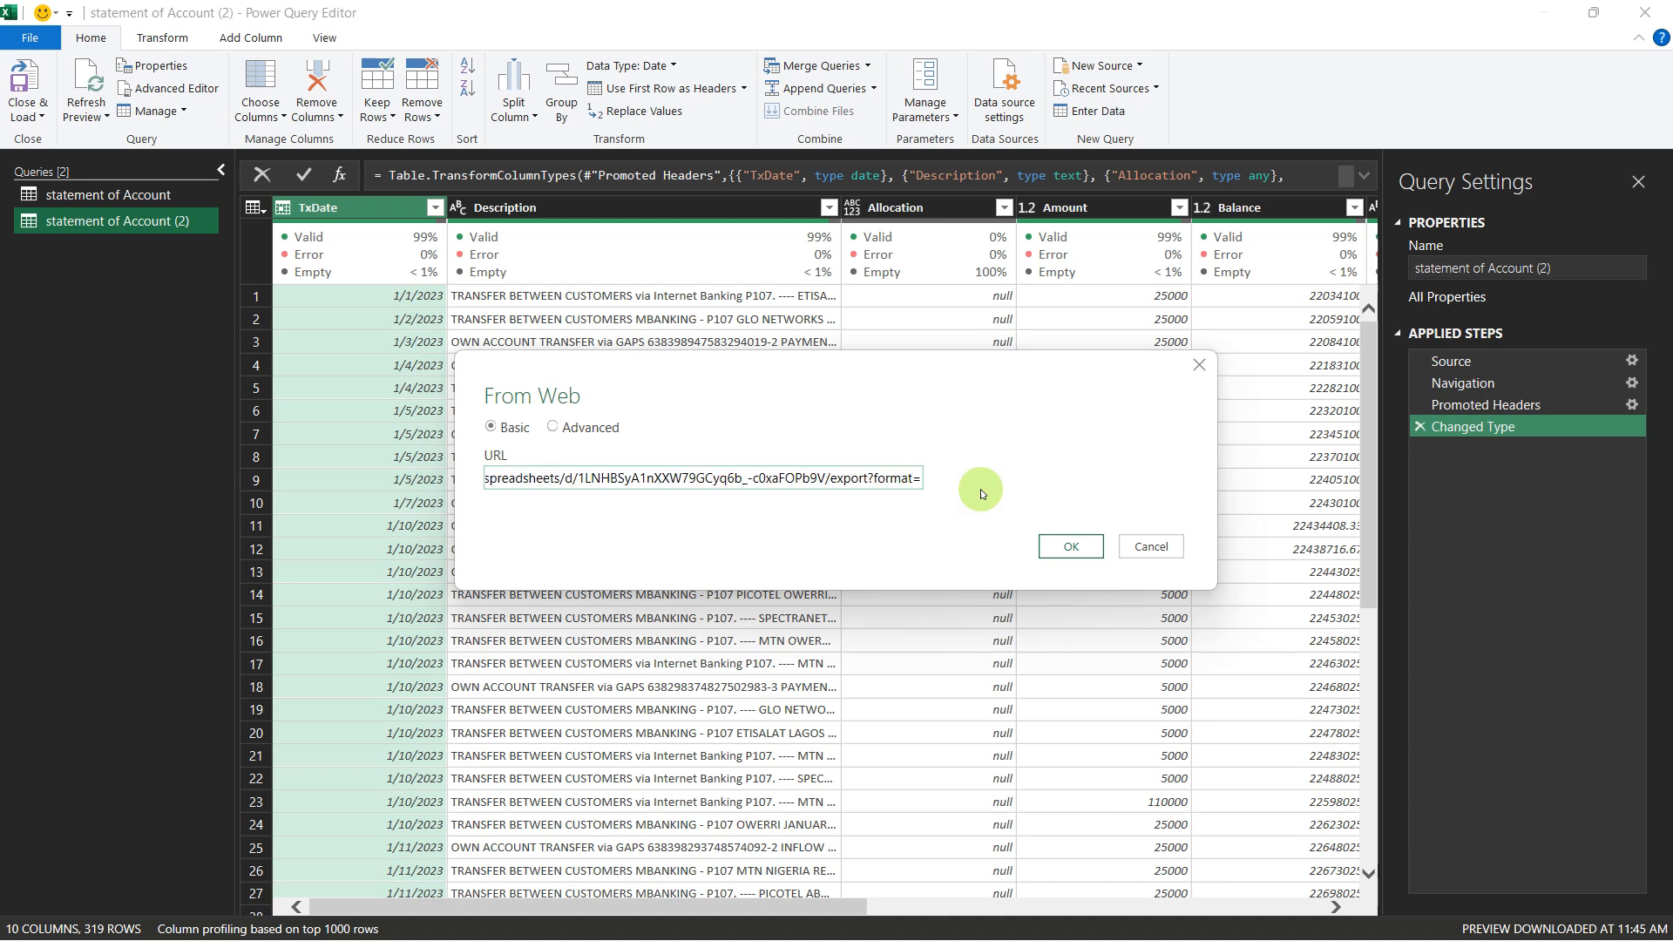
type("xls")
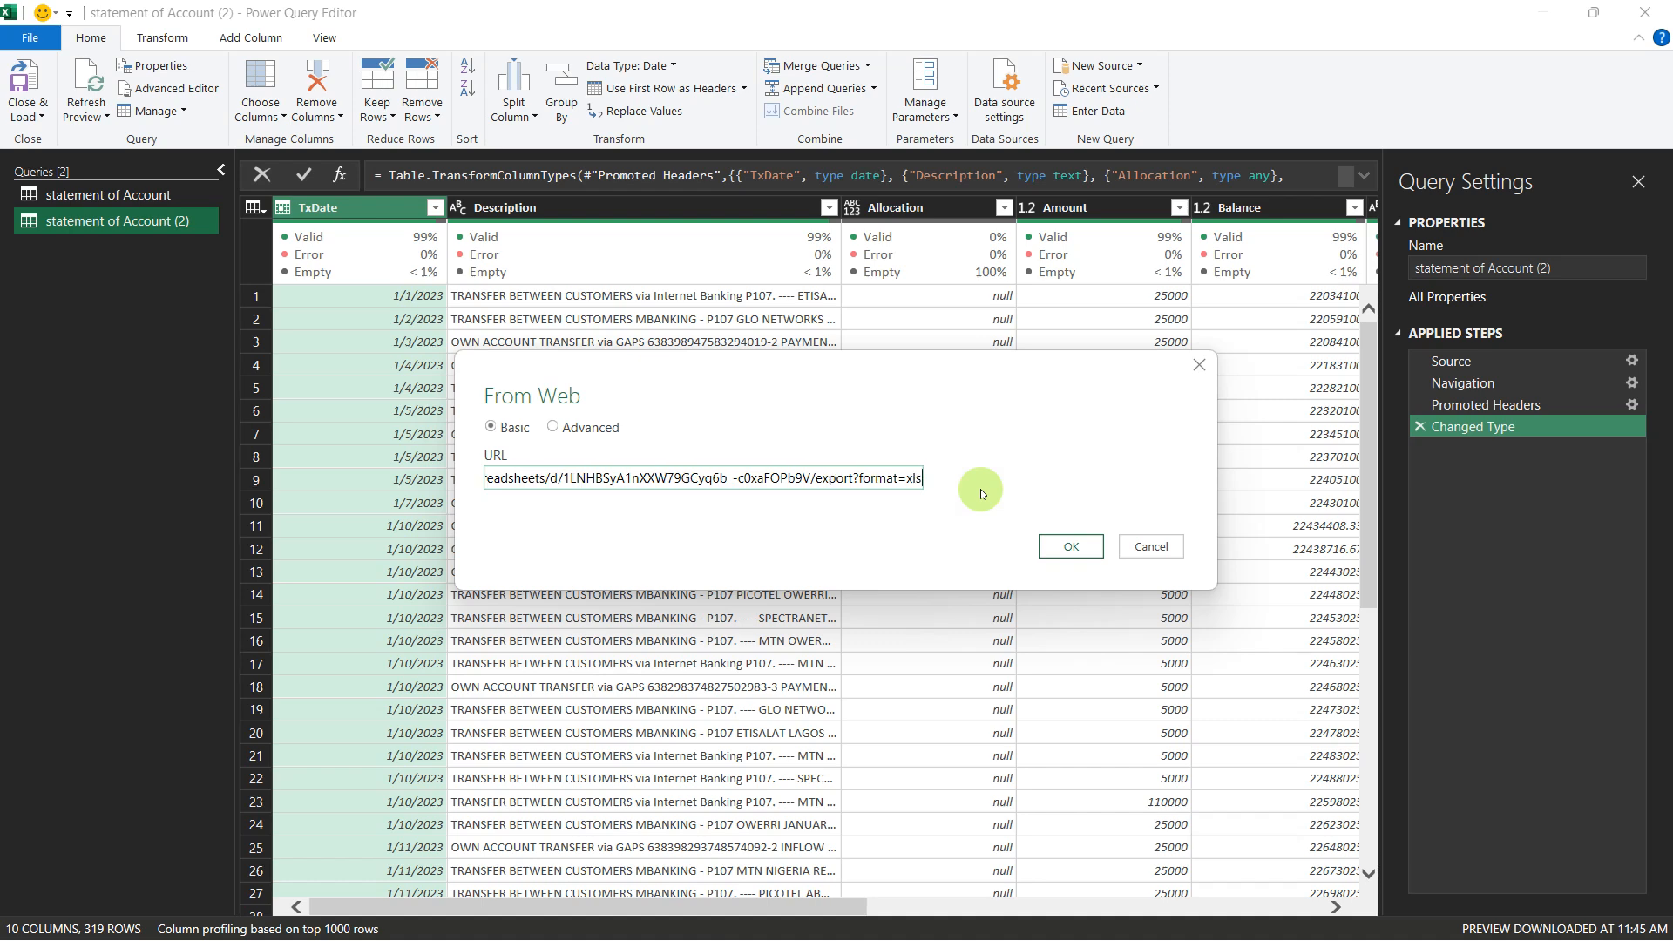
type("x")
left_click(1070, 549)
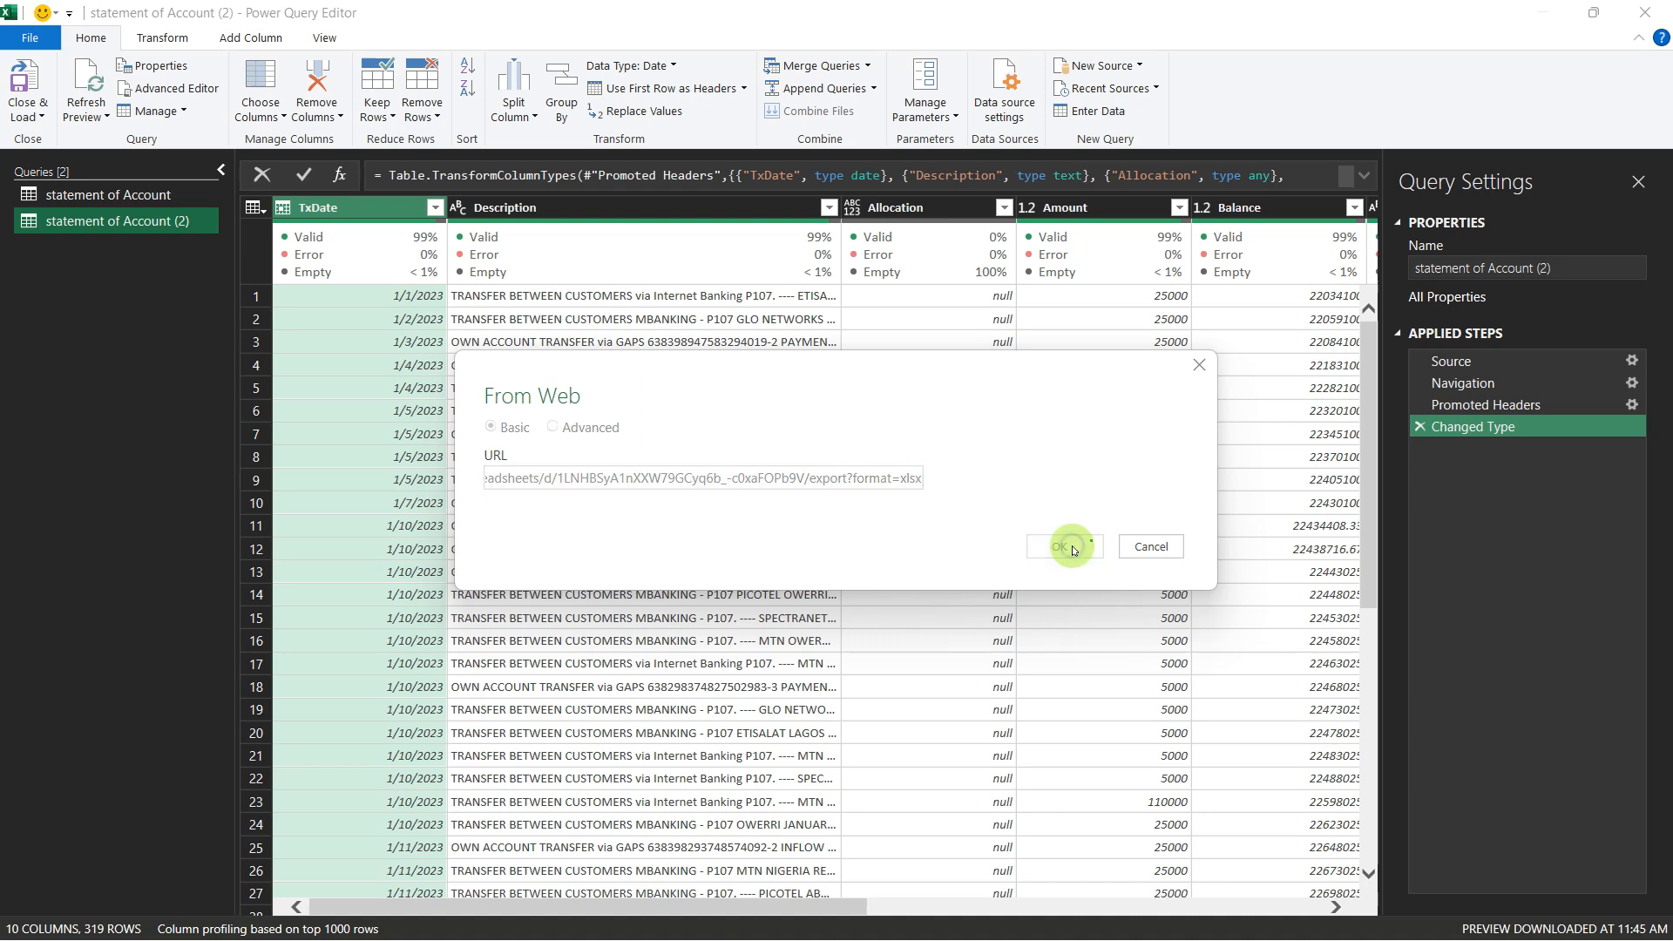
Step: Switch to the Google Drive folder in the browser and copy the sharing link of SOA_1st half 2024.xlsx
key("alt+Tab")
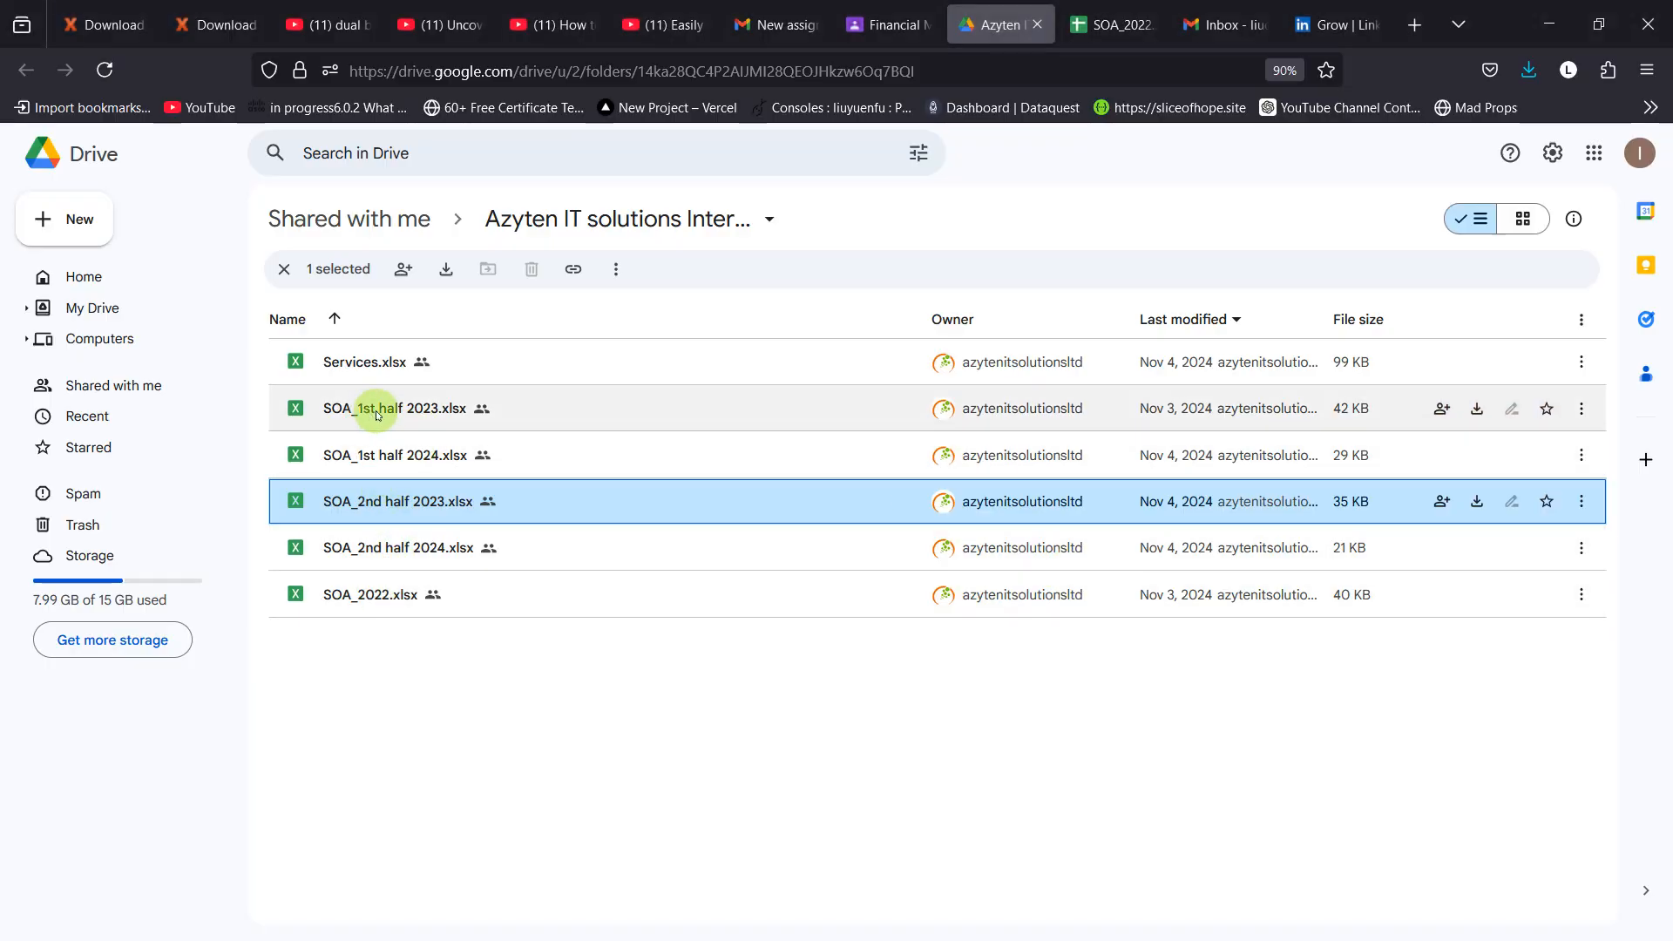
right_click(382, 463)
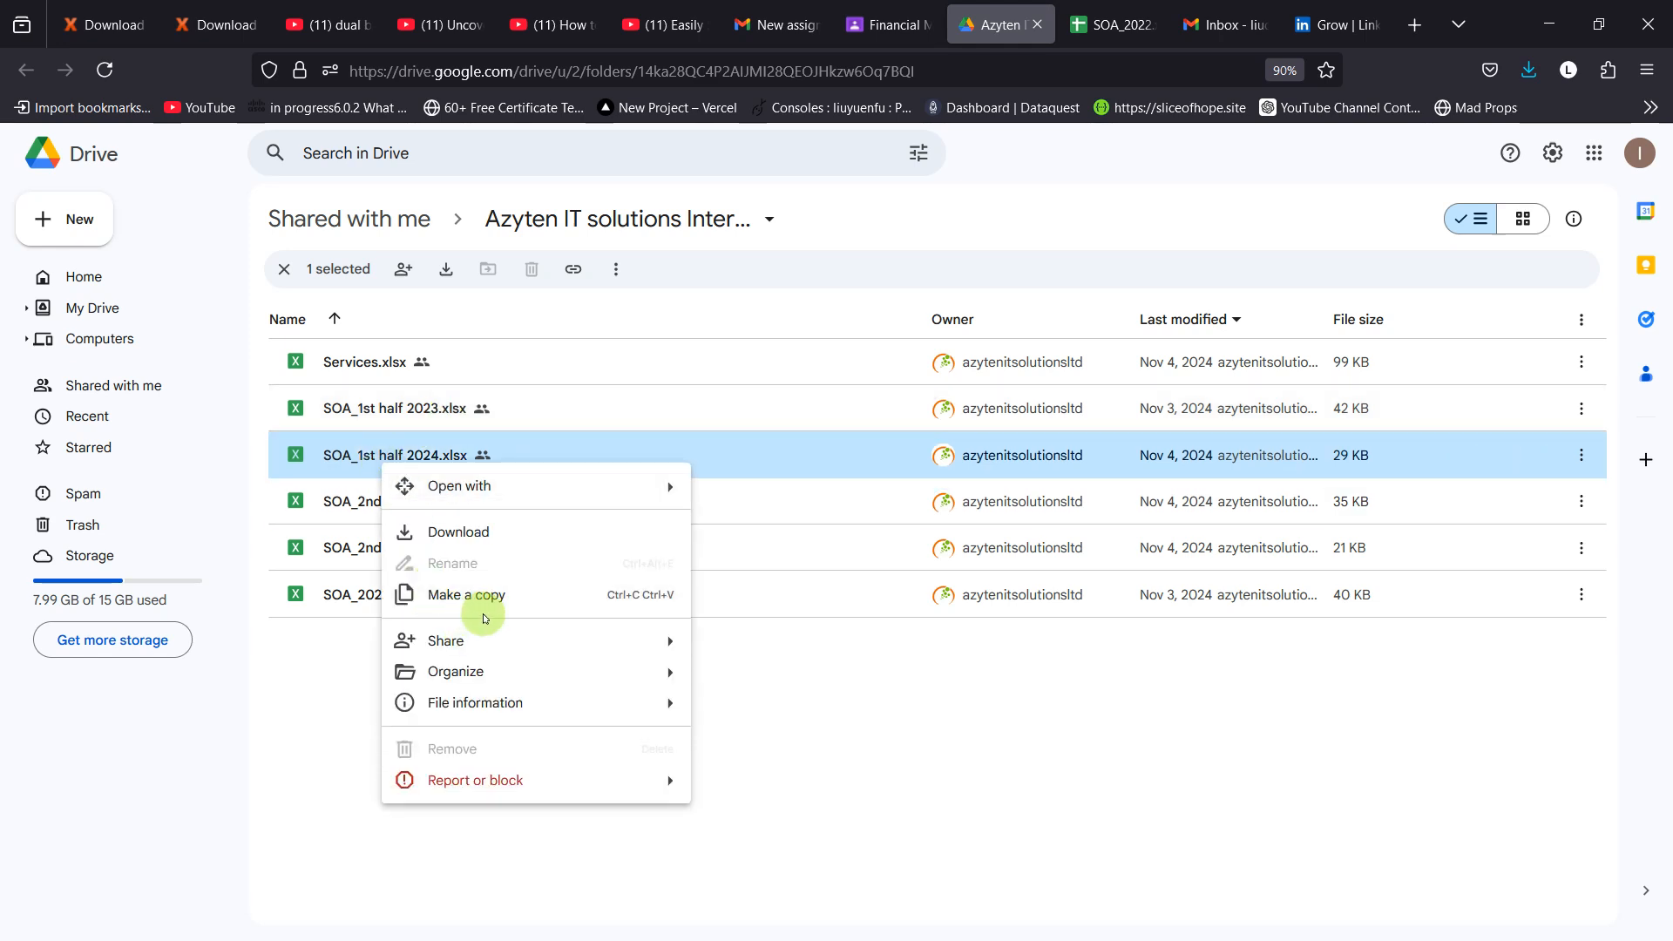
mouse_move(676, 641)
left_click(718, 676)
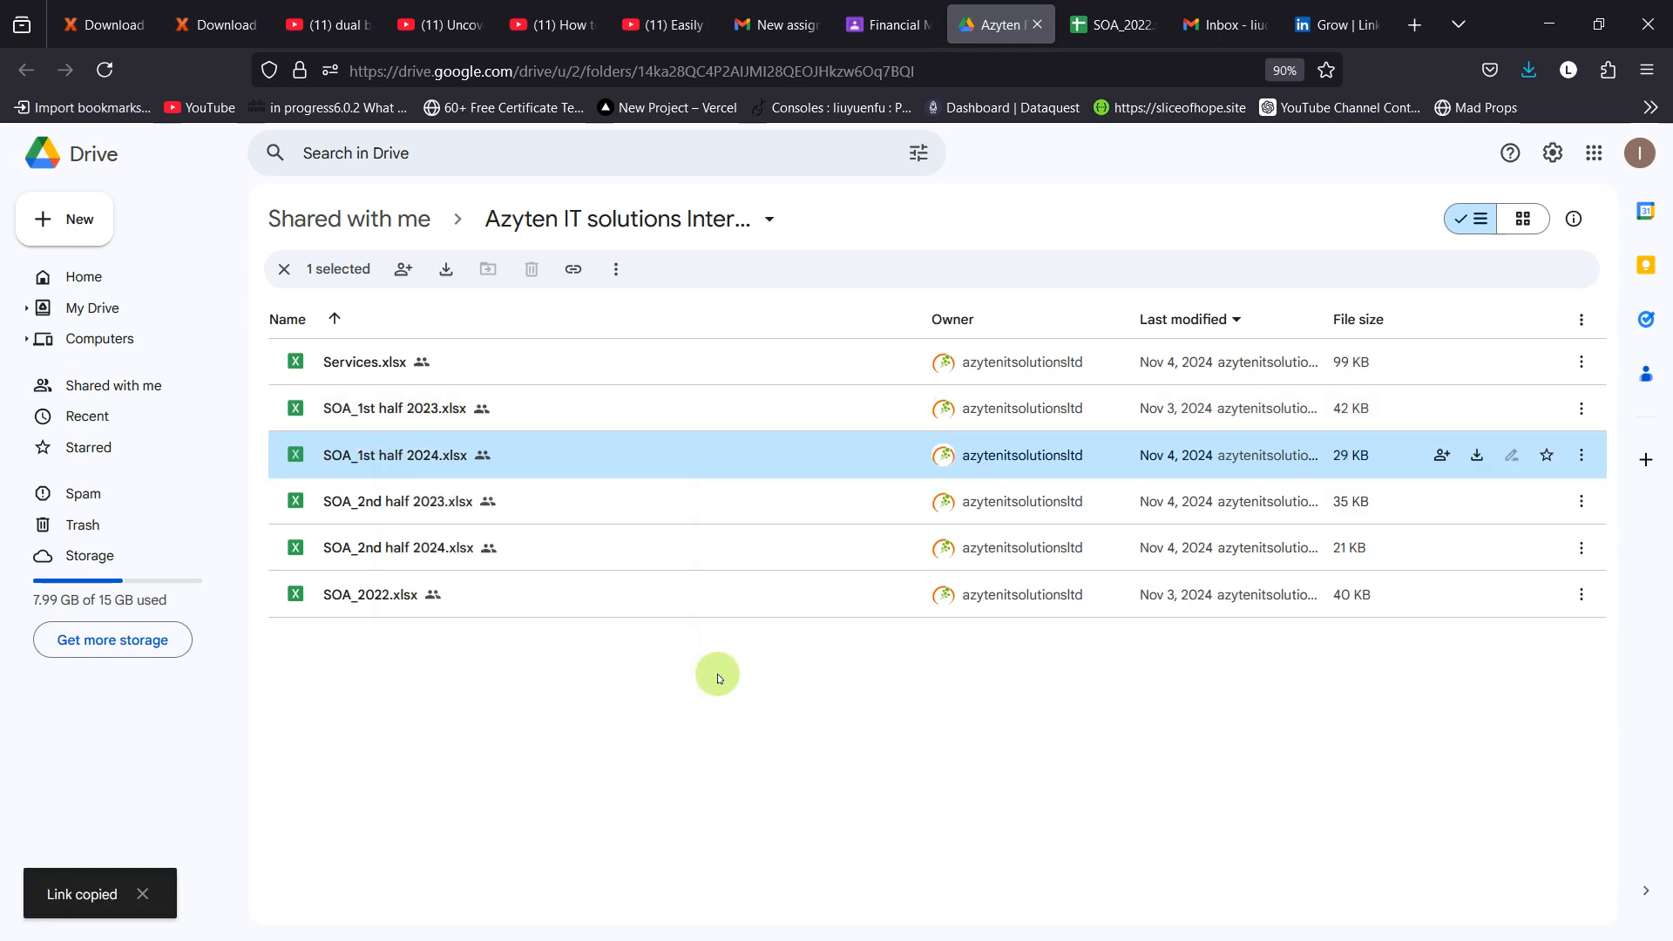
Step: Switch back to Power Query Editor and load the statement of Account sheet from SOA_2nd half 2023.xlsx
key("alt+Tab")
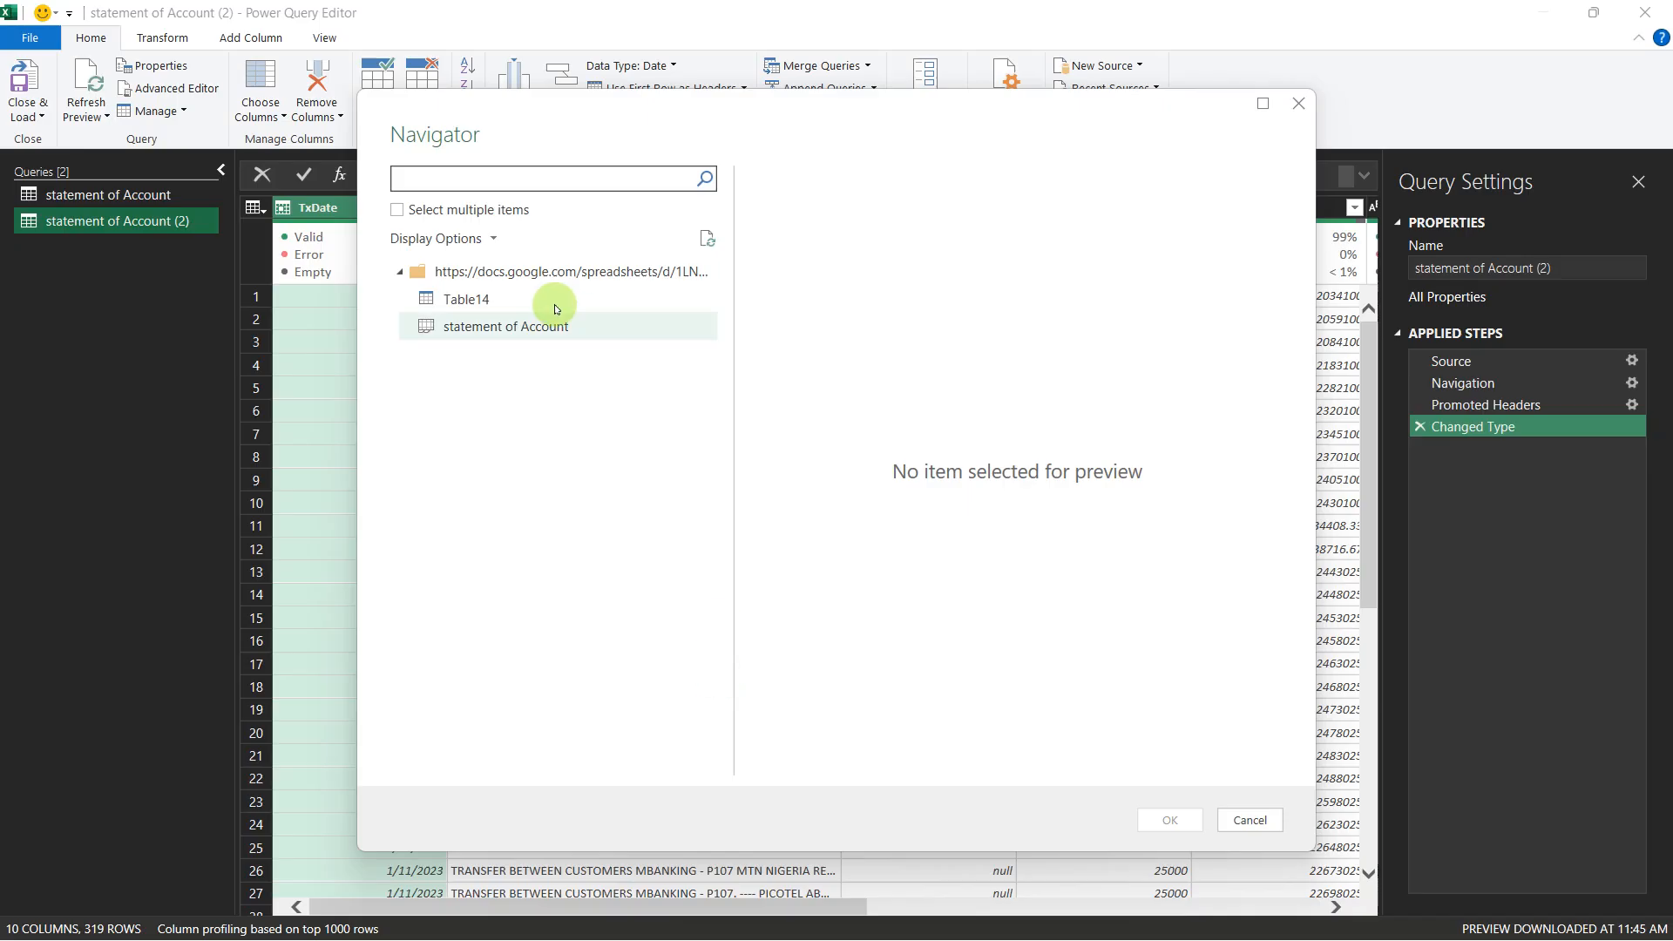
left_click(501, 326)
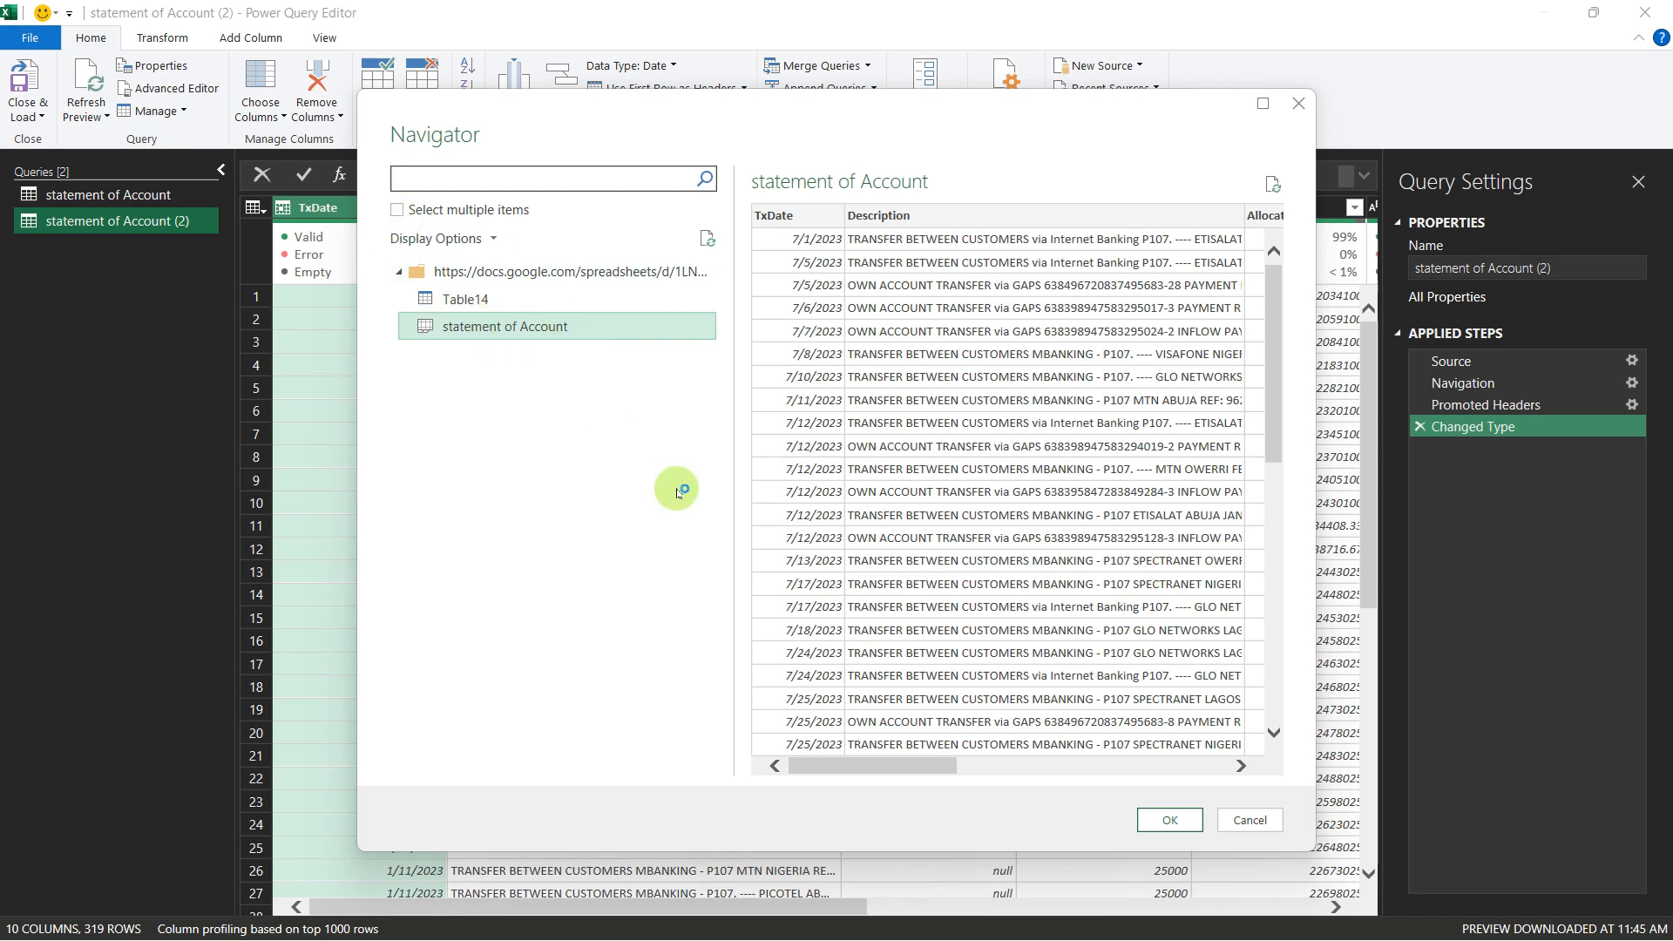
left_click(1168, 819)
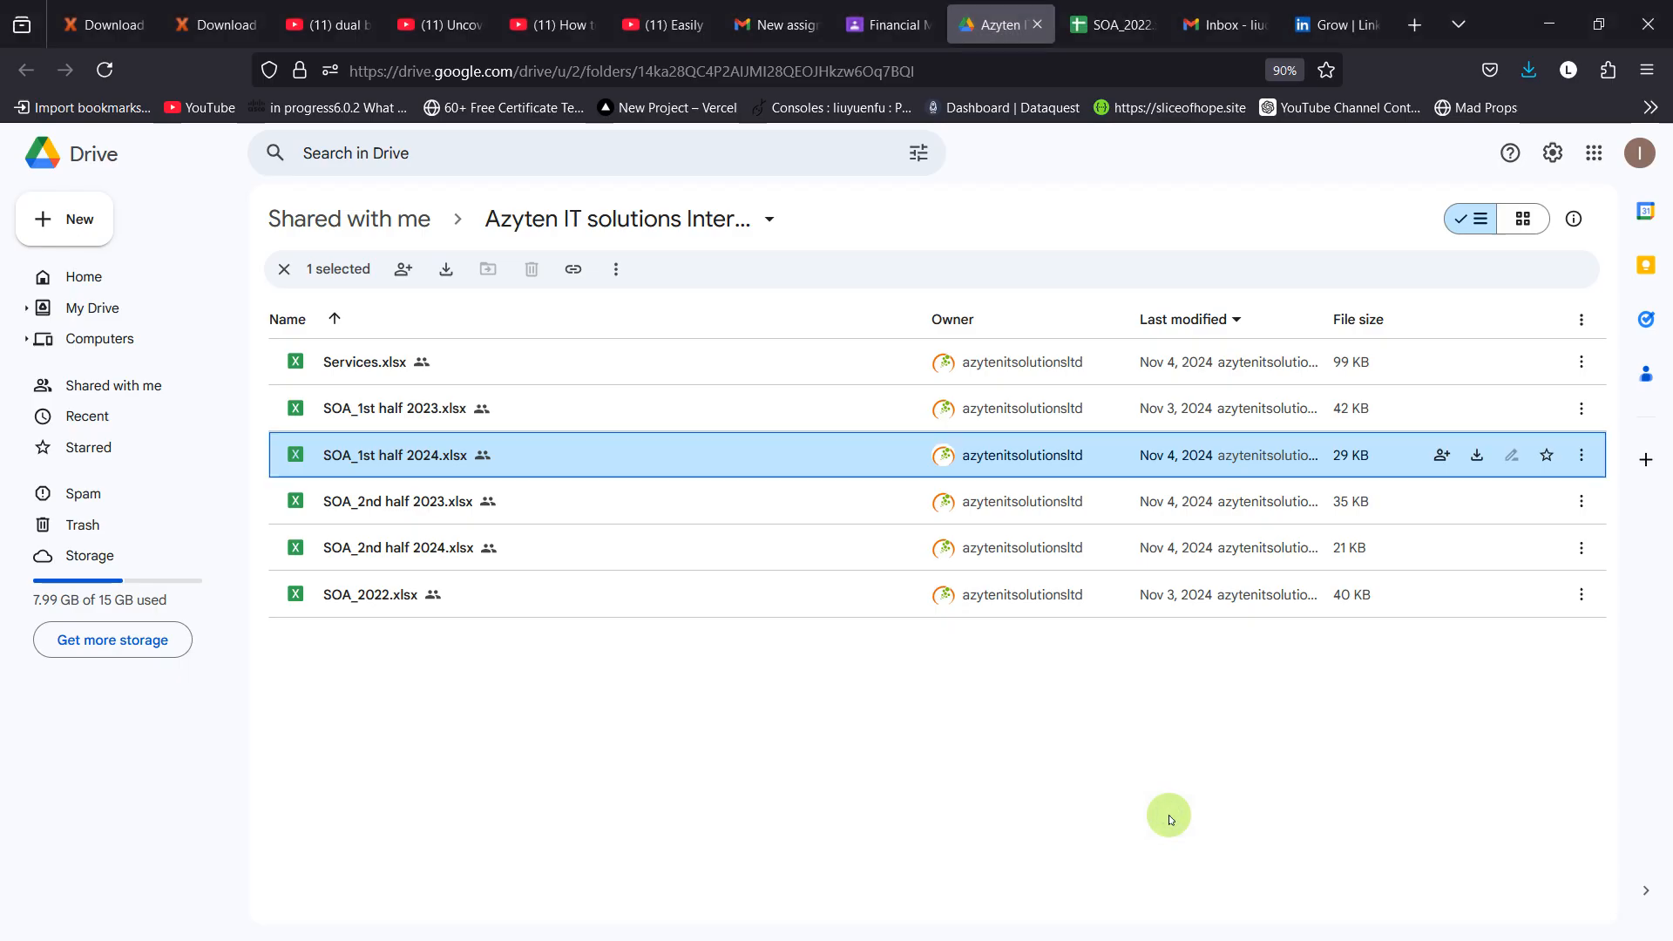
key("alt+Tab")
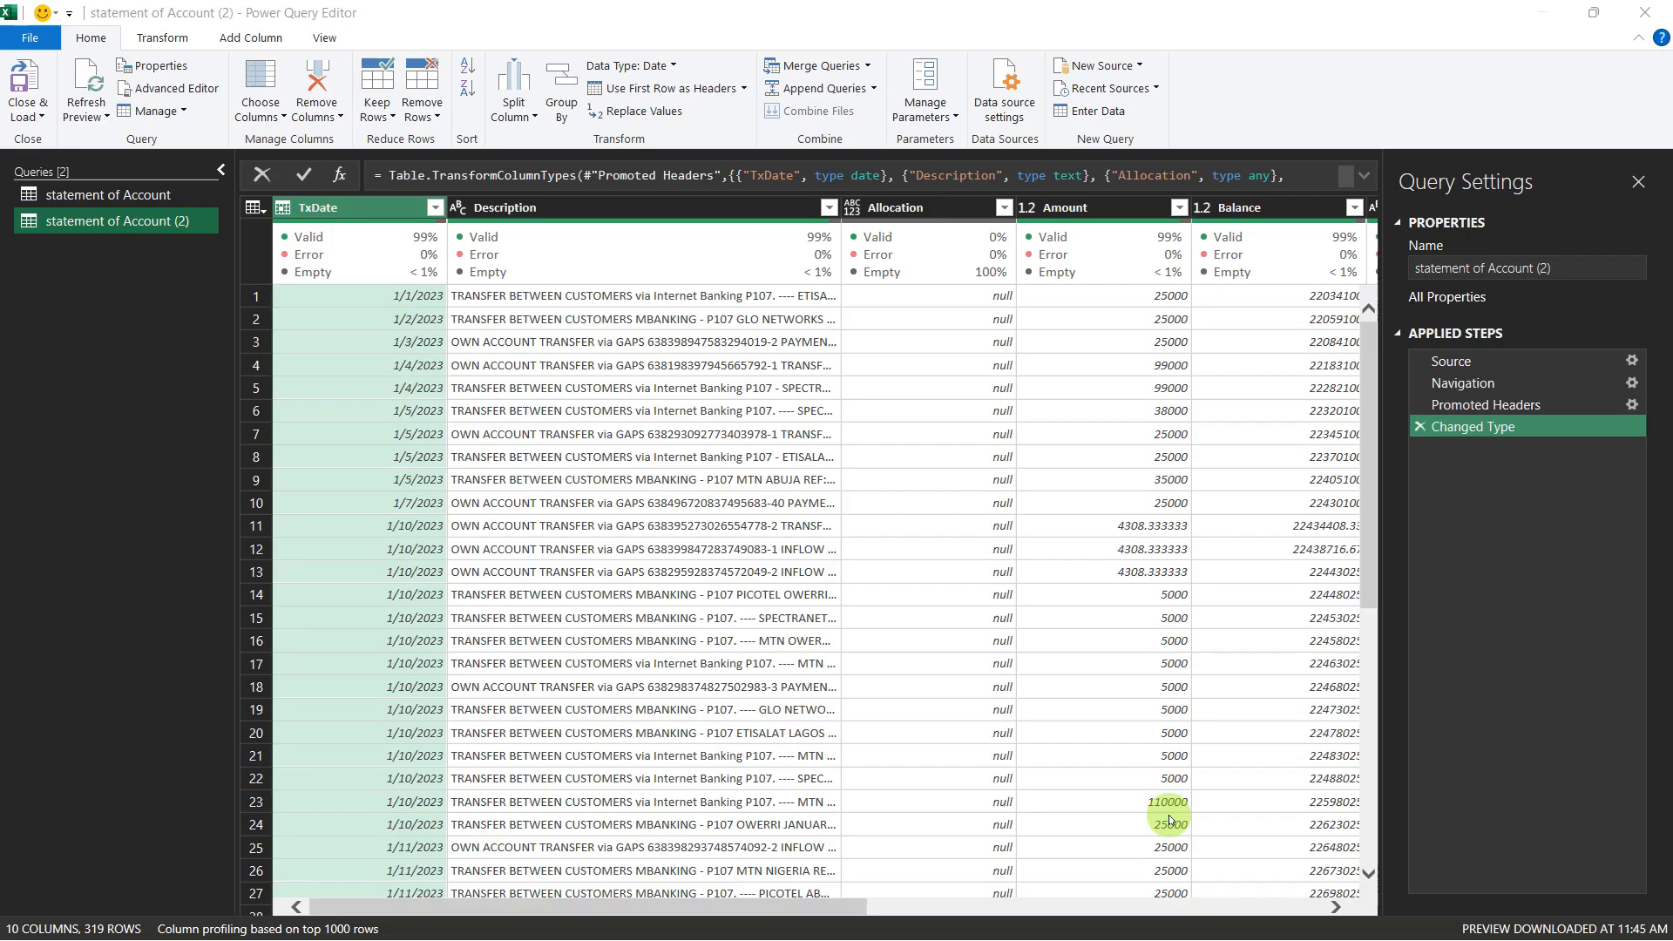
key("alt+Tab")
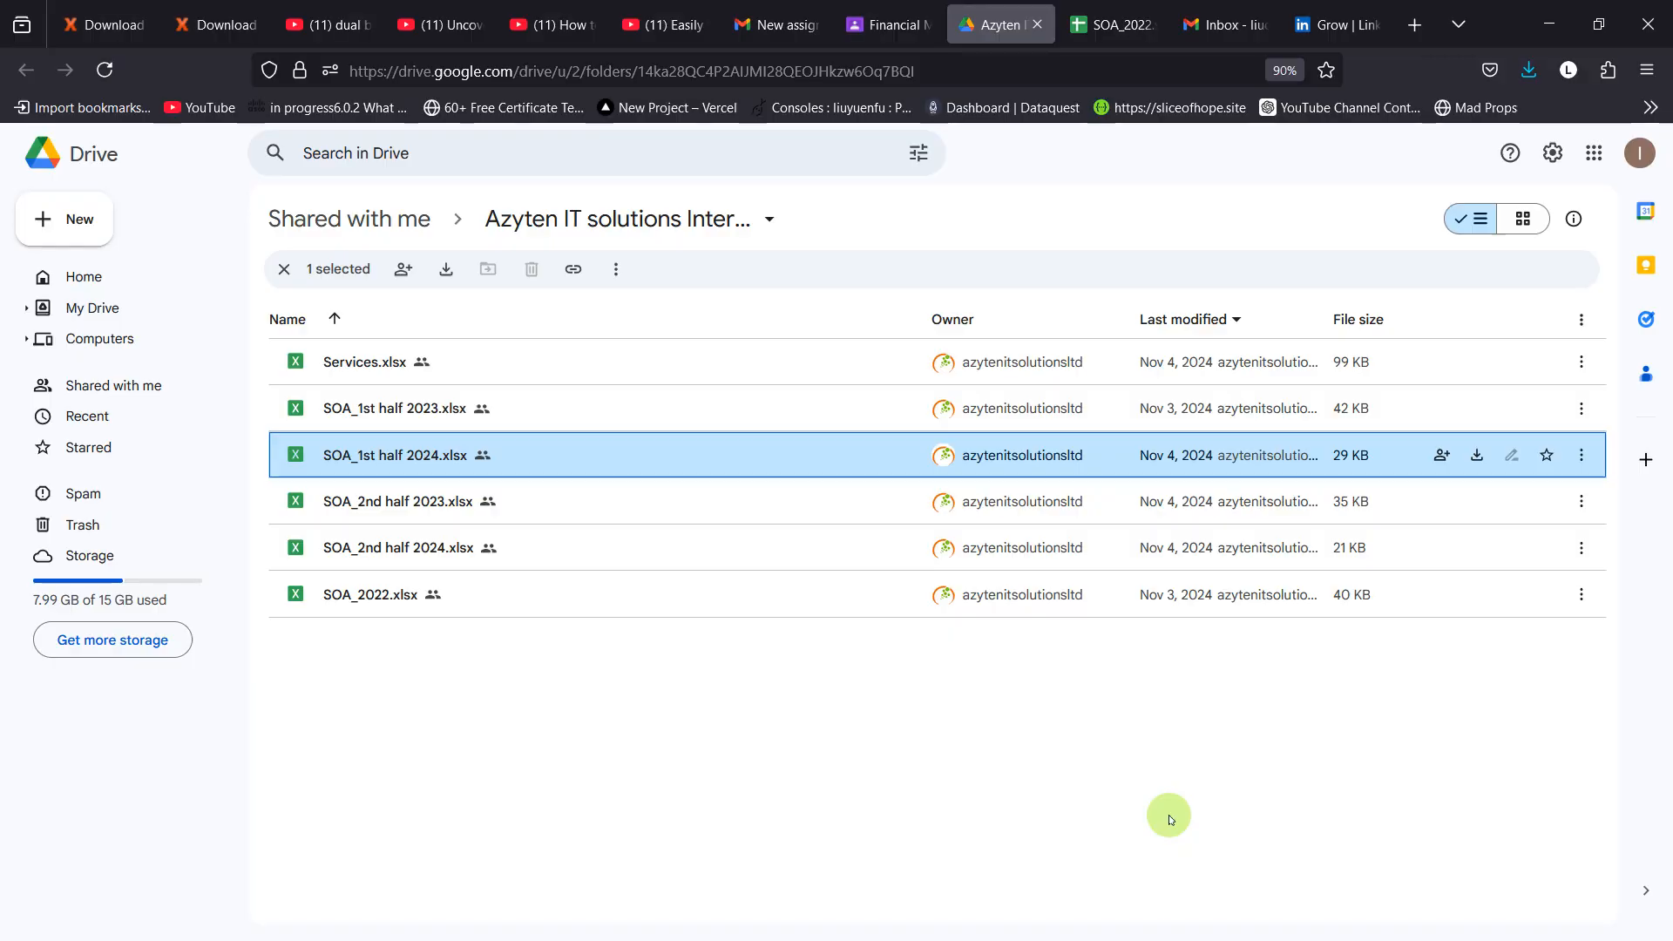
key("alt+Tab")
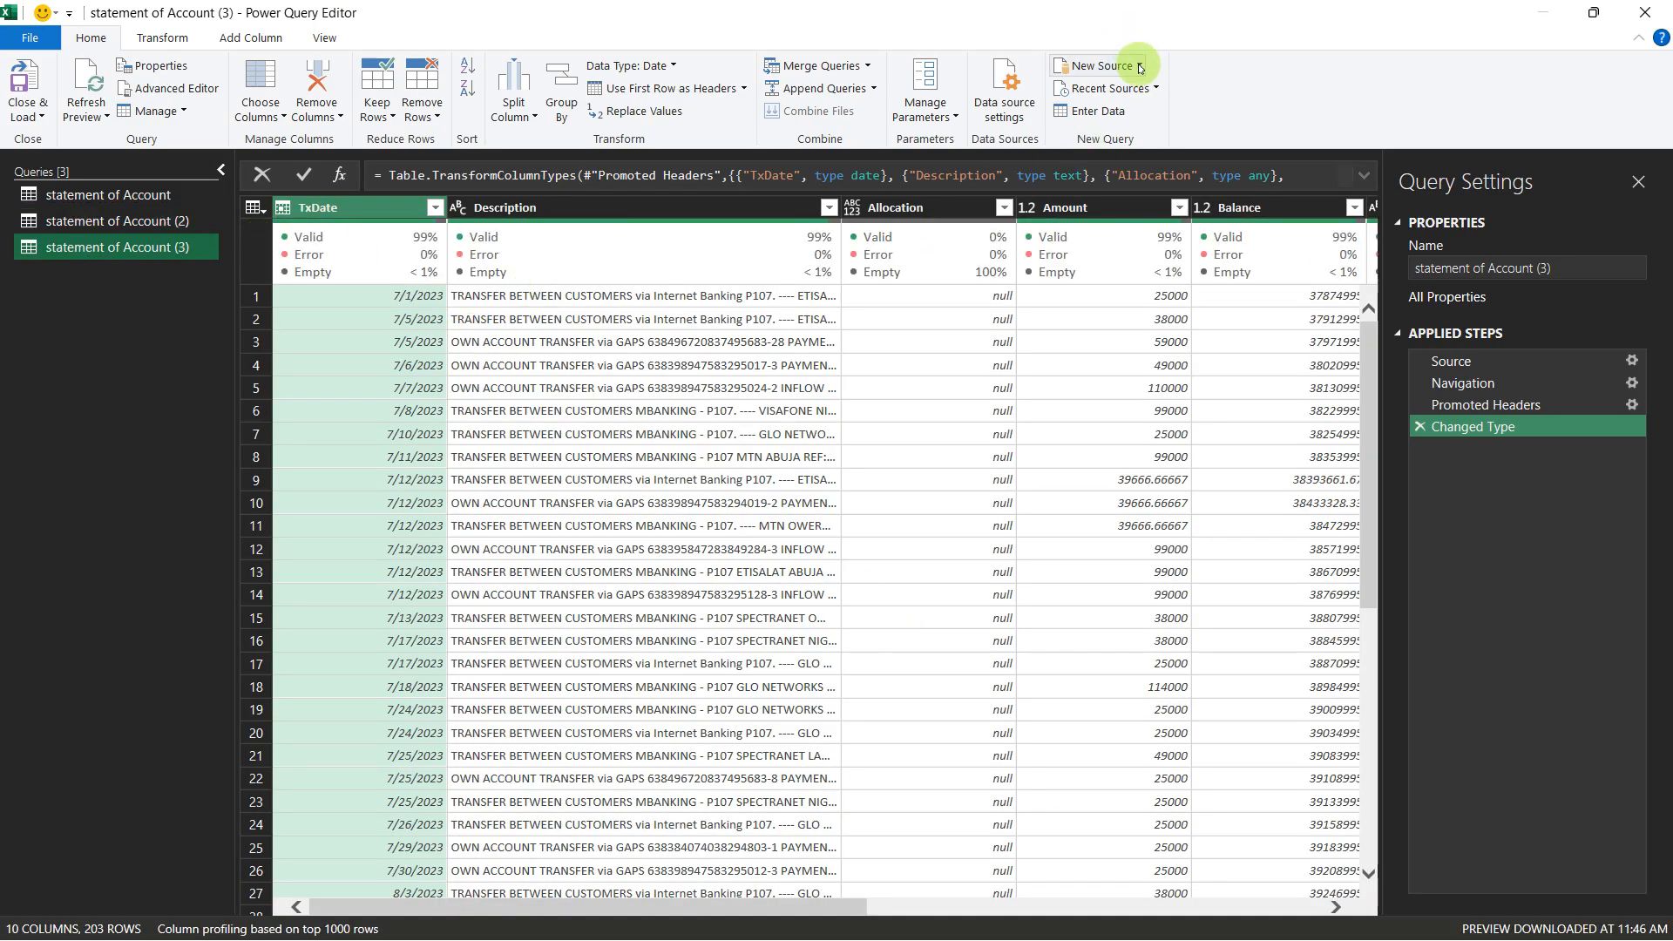
Step: Start a new web source, enter the copied SOA_1st half 2024.xlsx link as its URL and select the ending from "edit" onward
left_click(1132, 65)
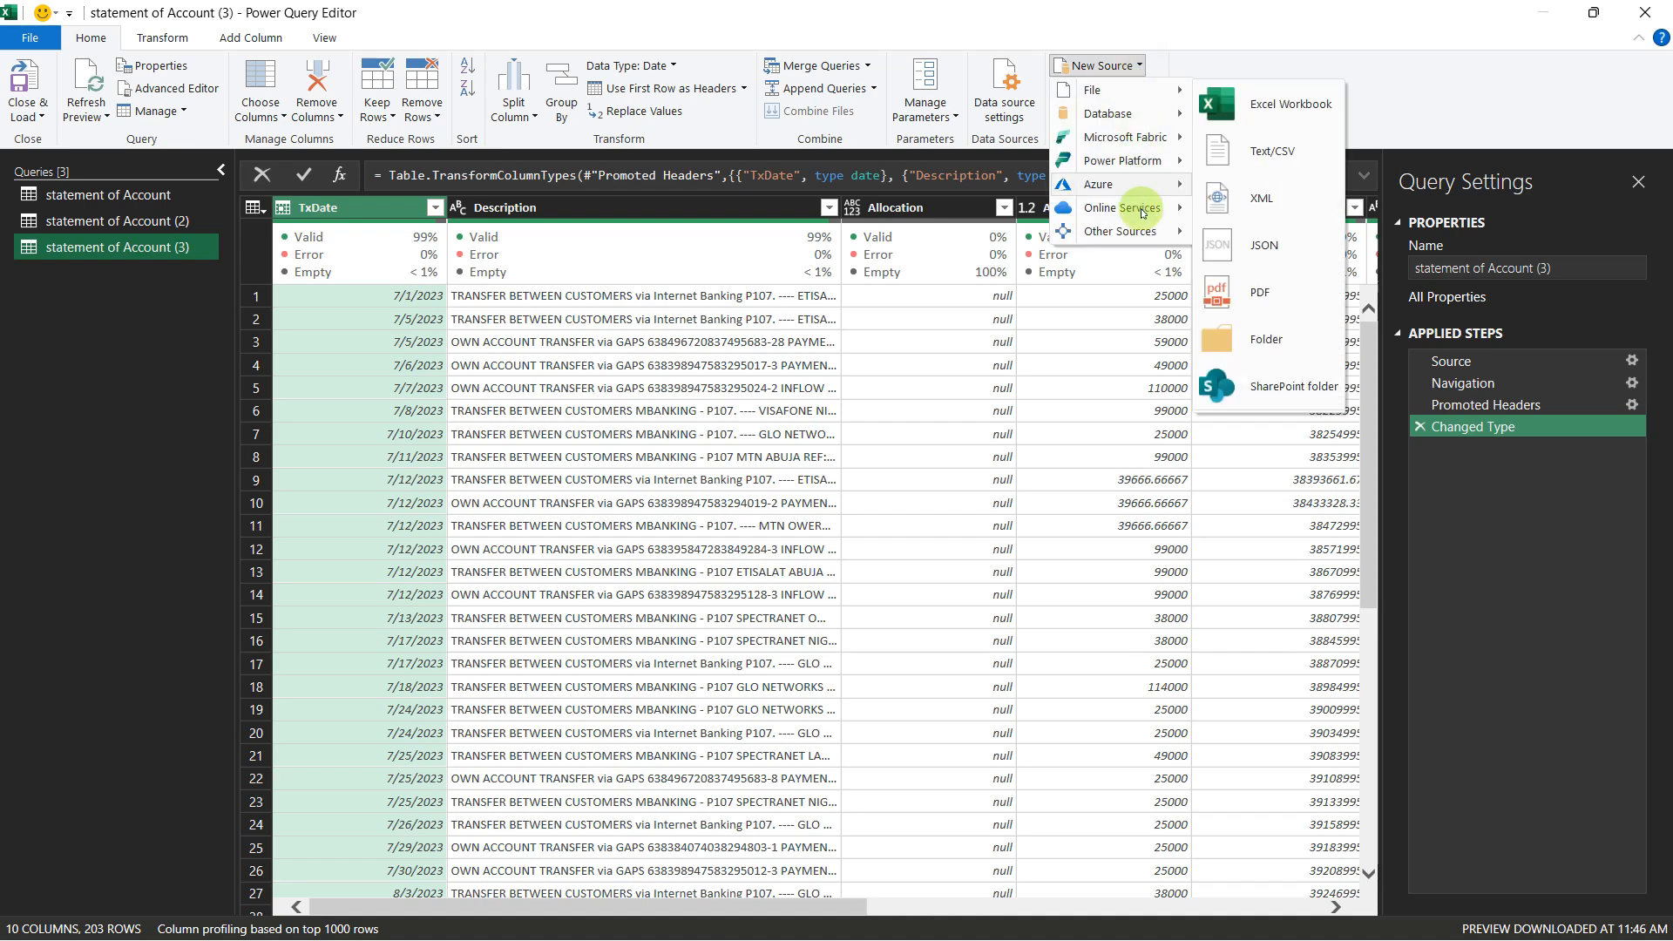
mouse_move(1177, 235)
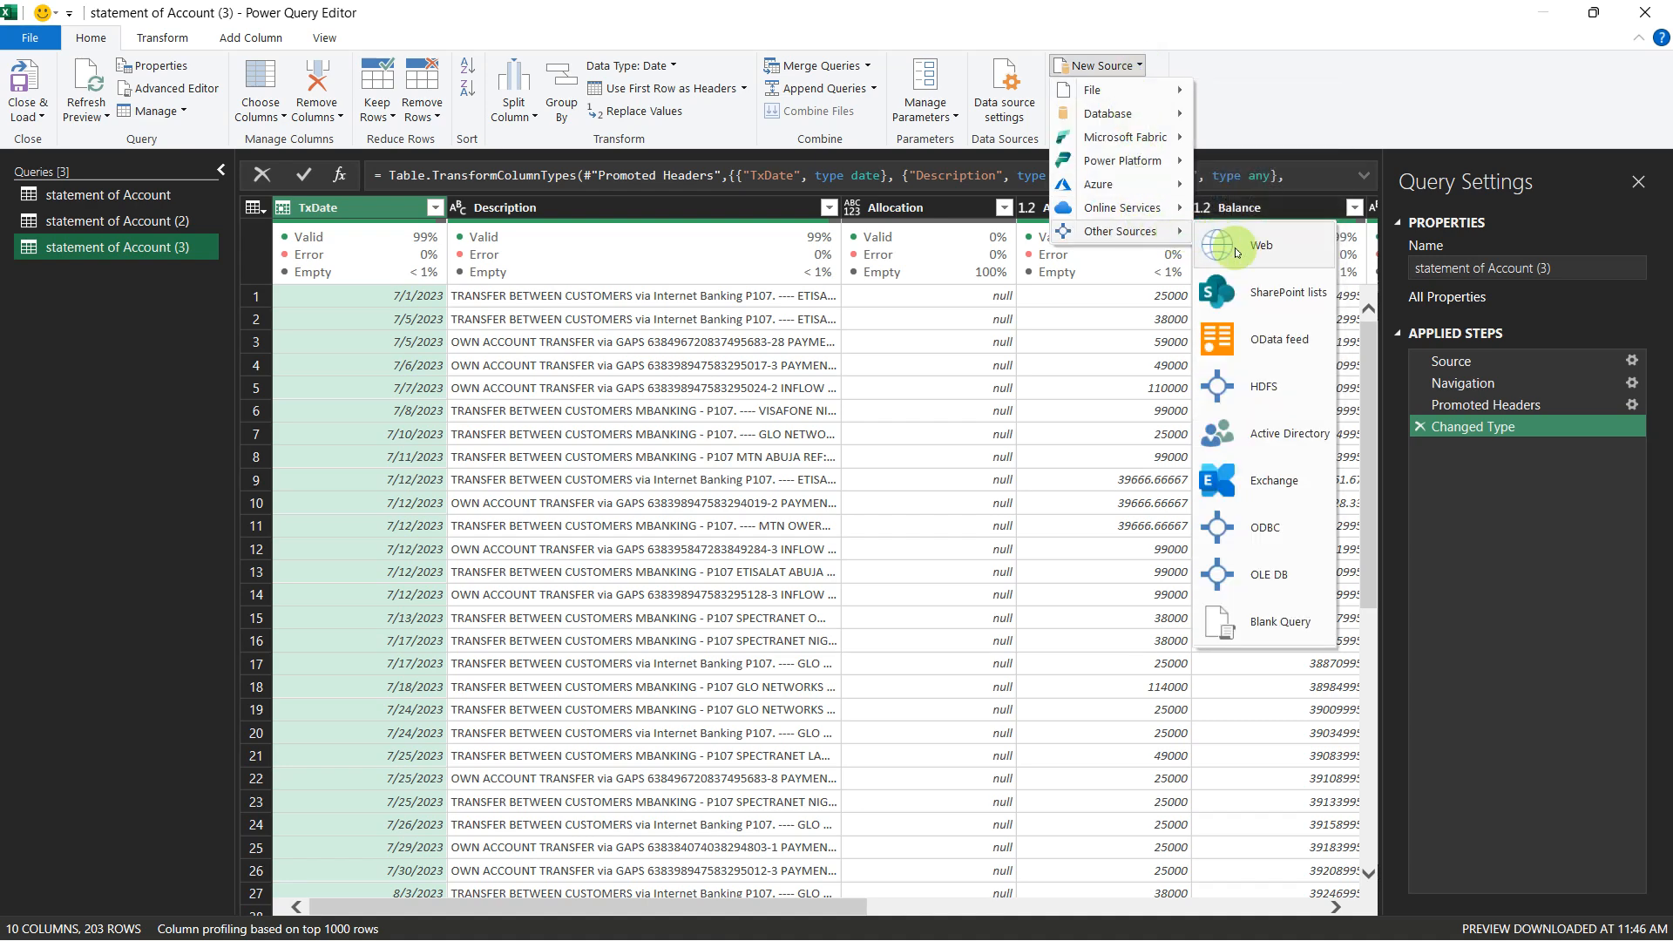
key("Escape")
key("Escape")
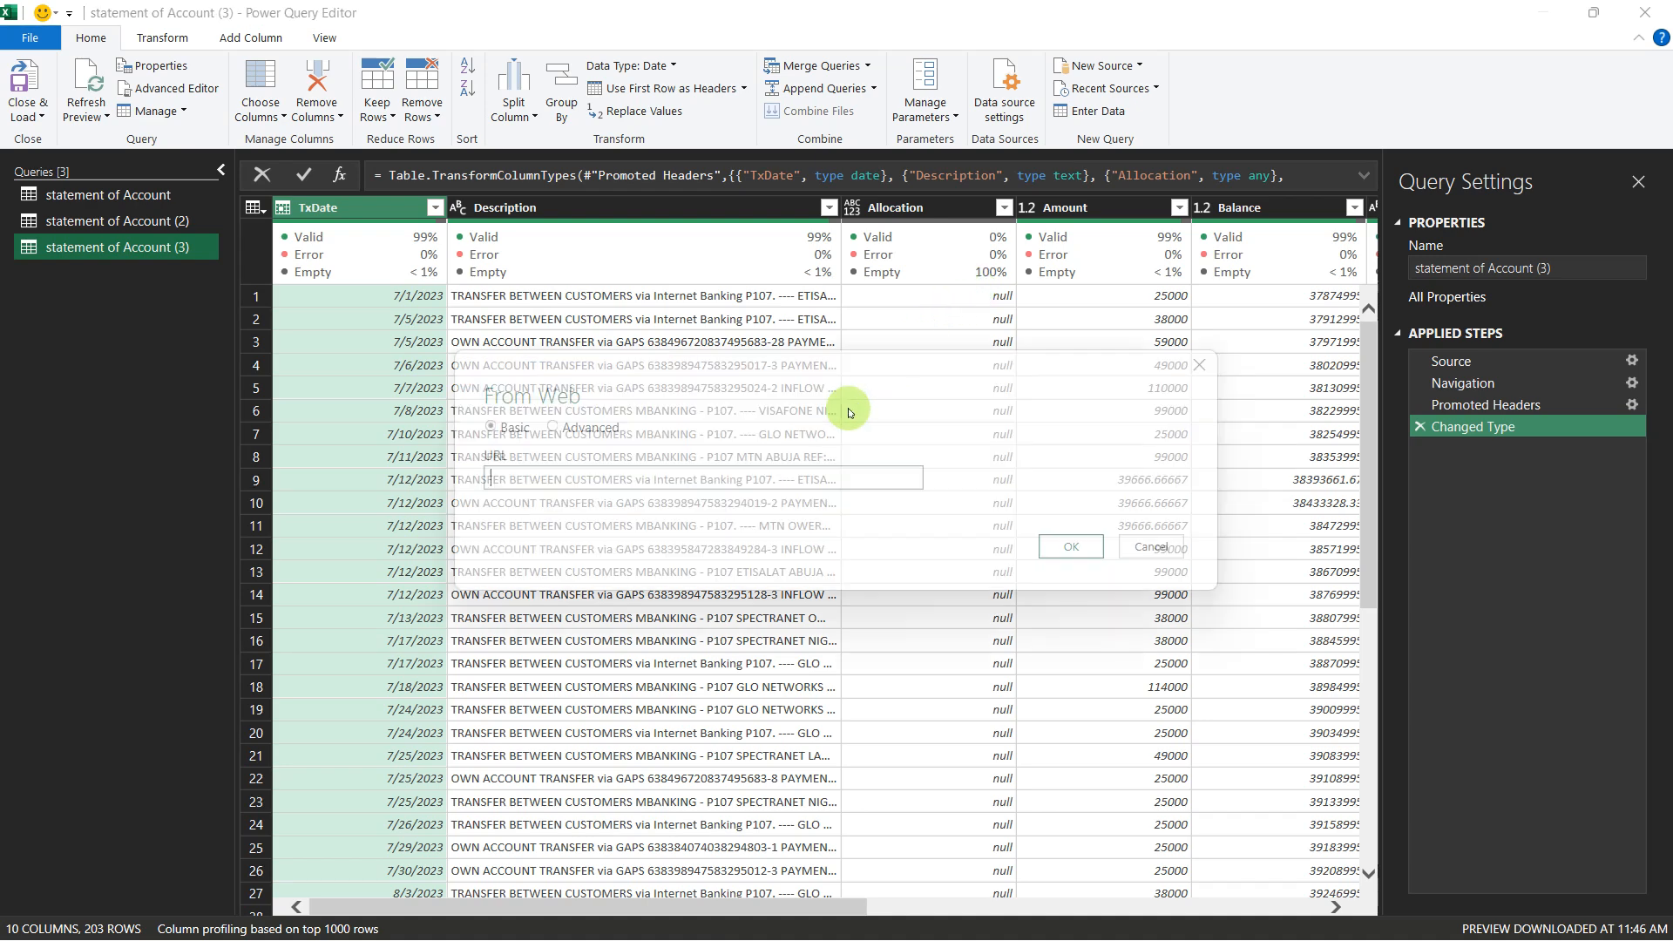
key("ctrl+v")
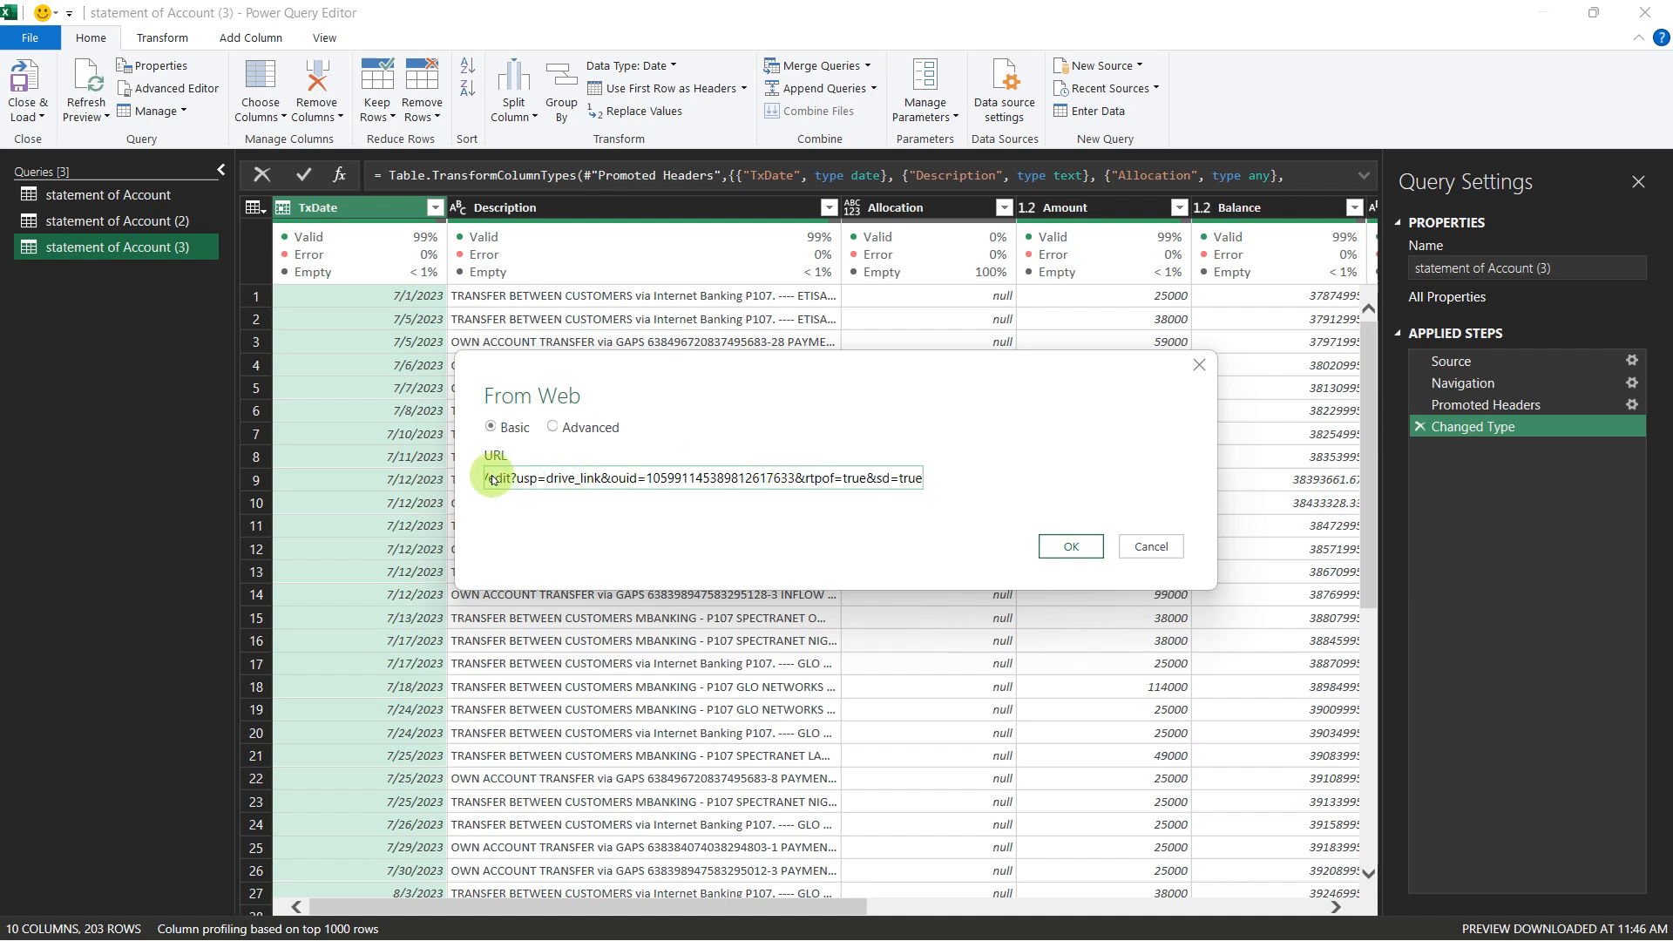
left_click_drag(490, 480, 940, 498)
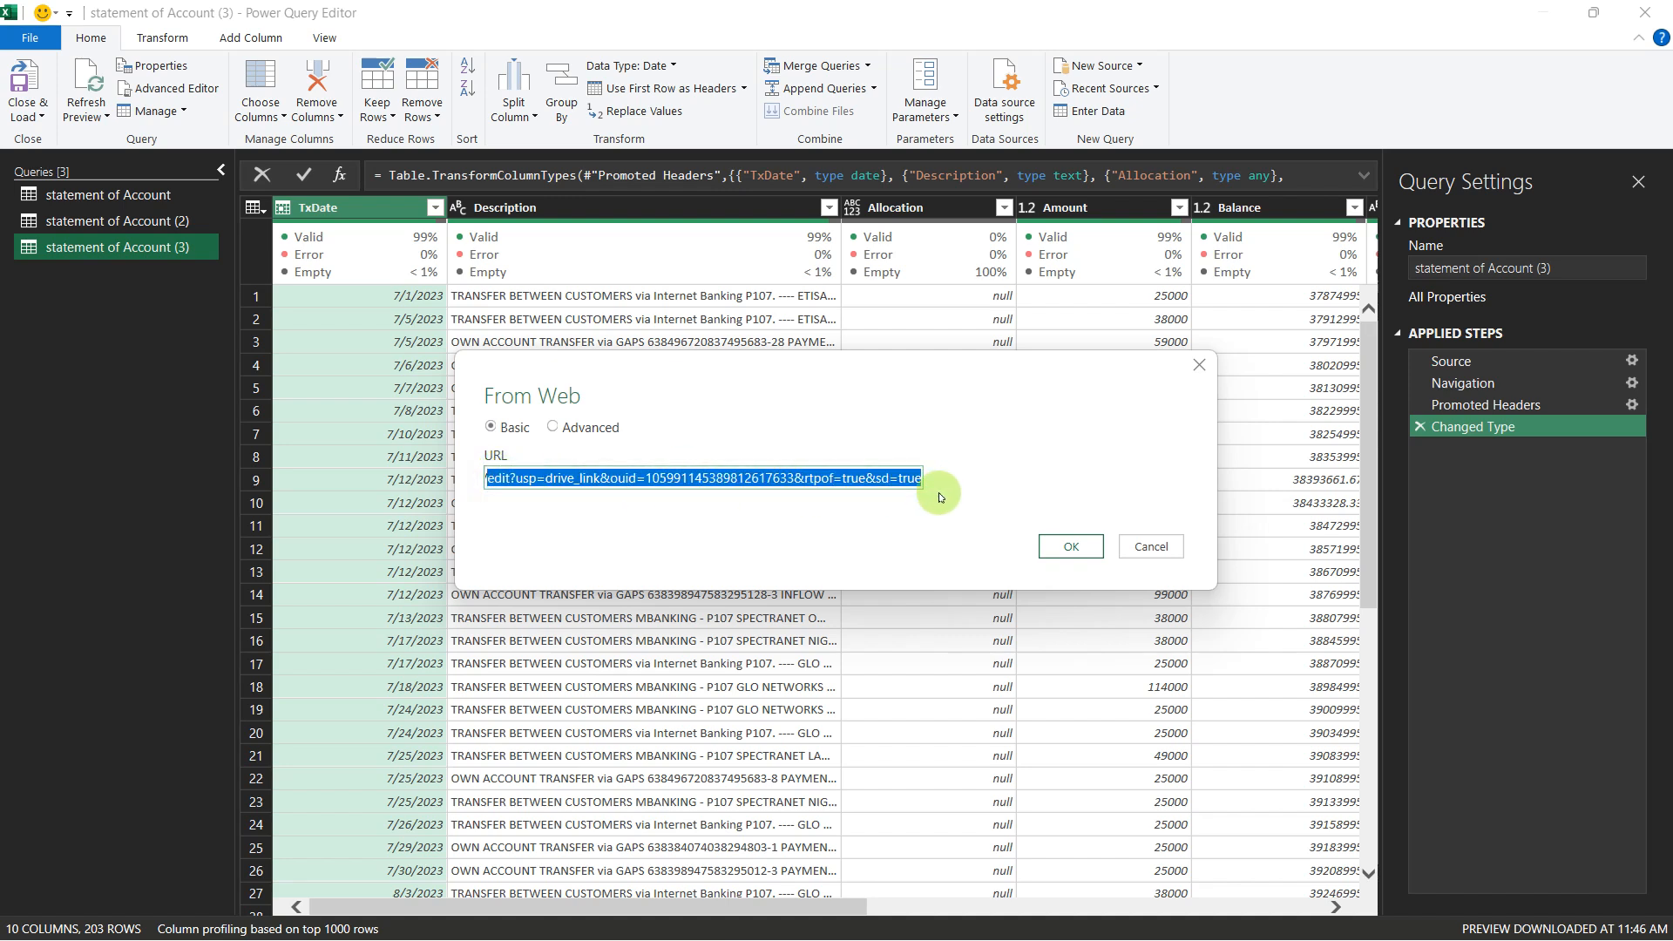
Step: Replace the selected URL ending with export?format=xlsx and submit the web source for SOA_1st half 2024.xlsx
type("expo")
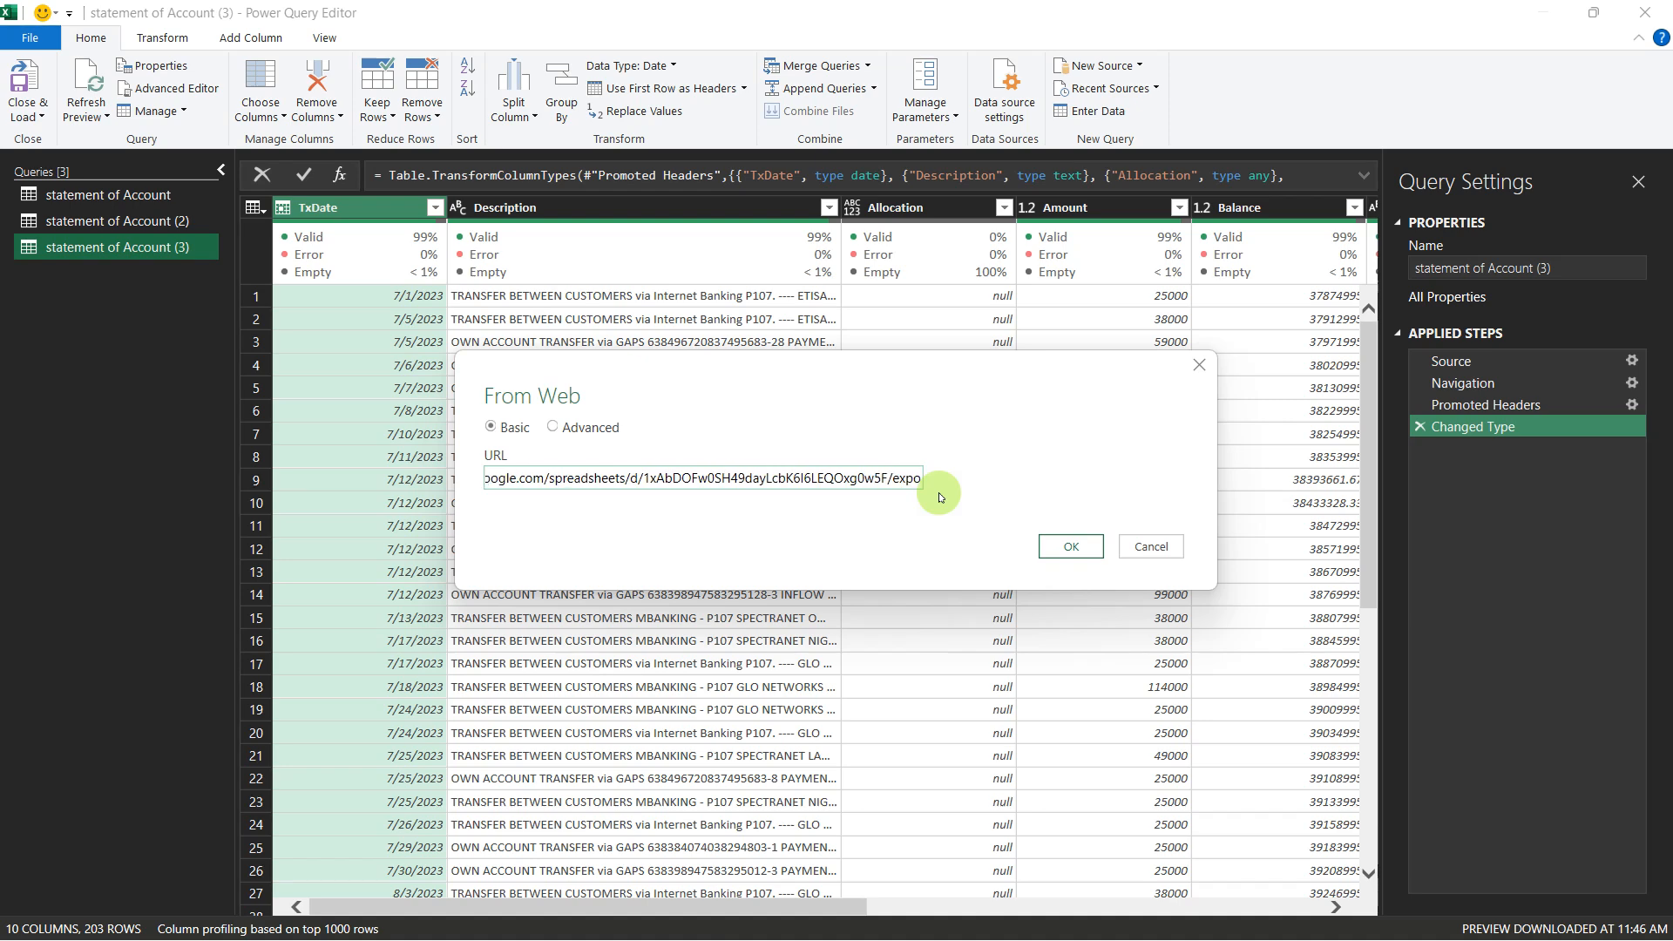
type("rt?")
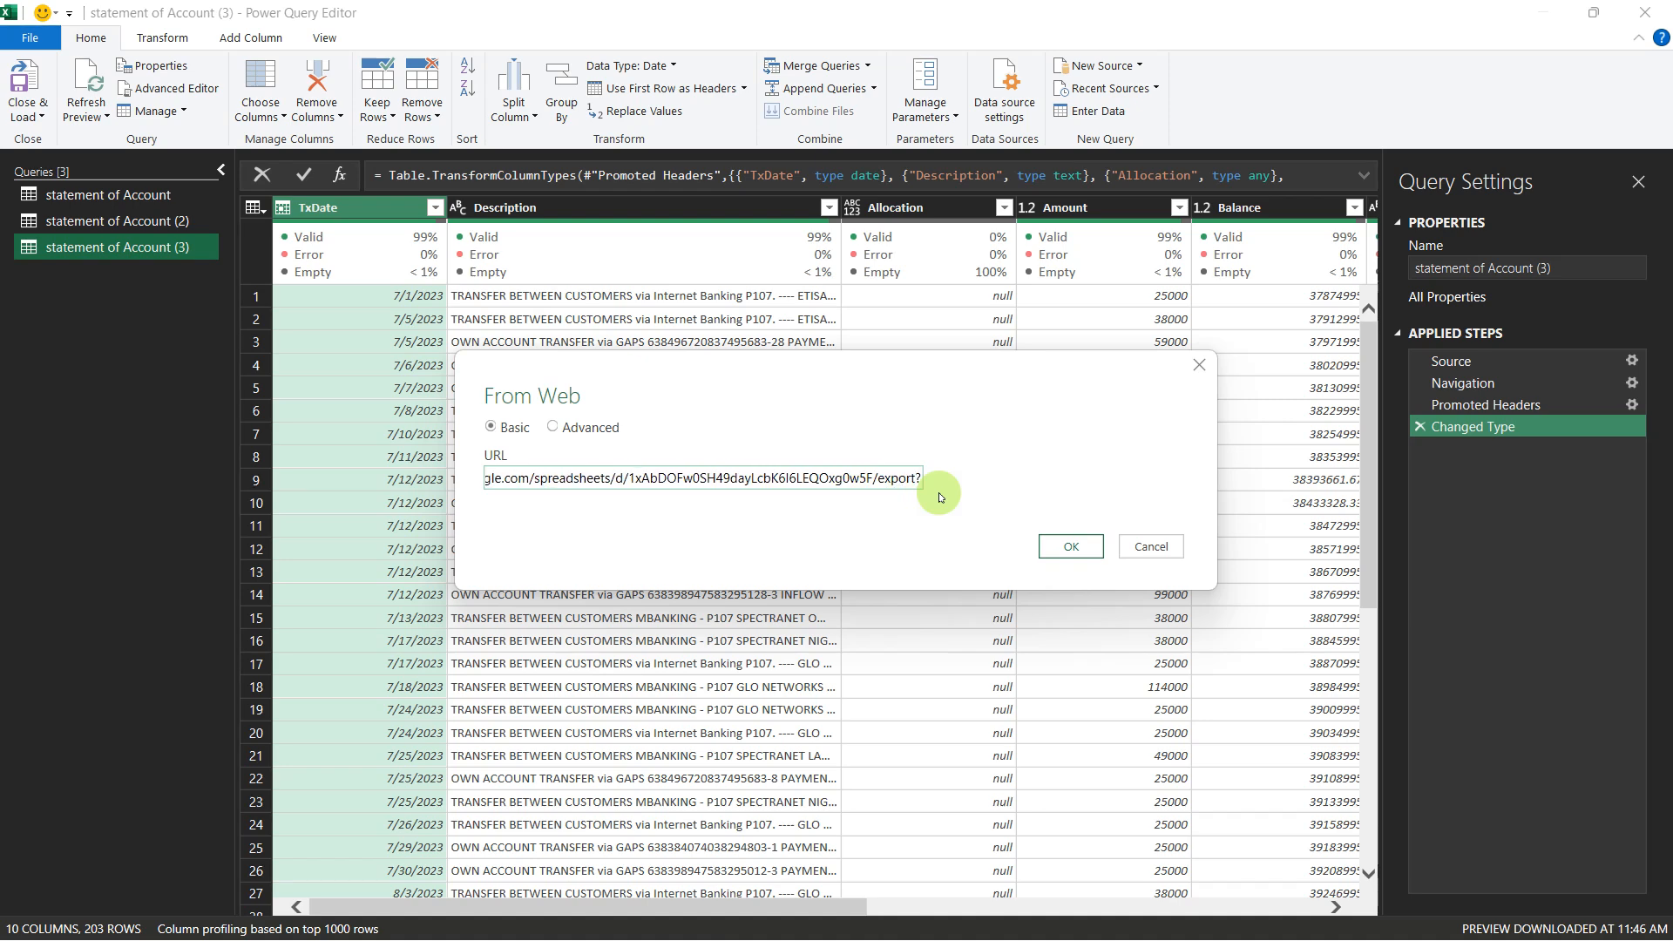
type("fo")
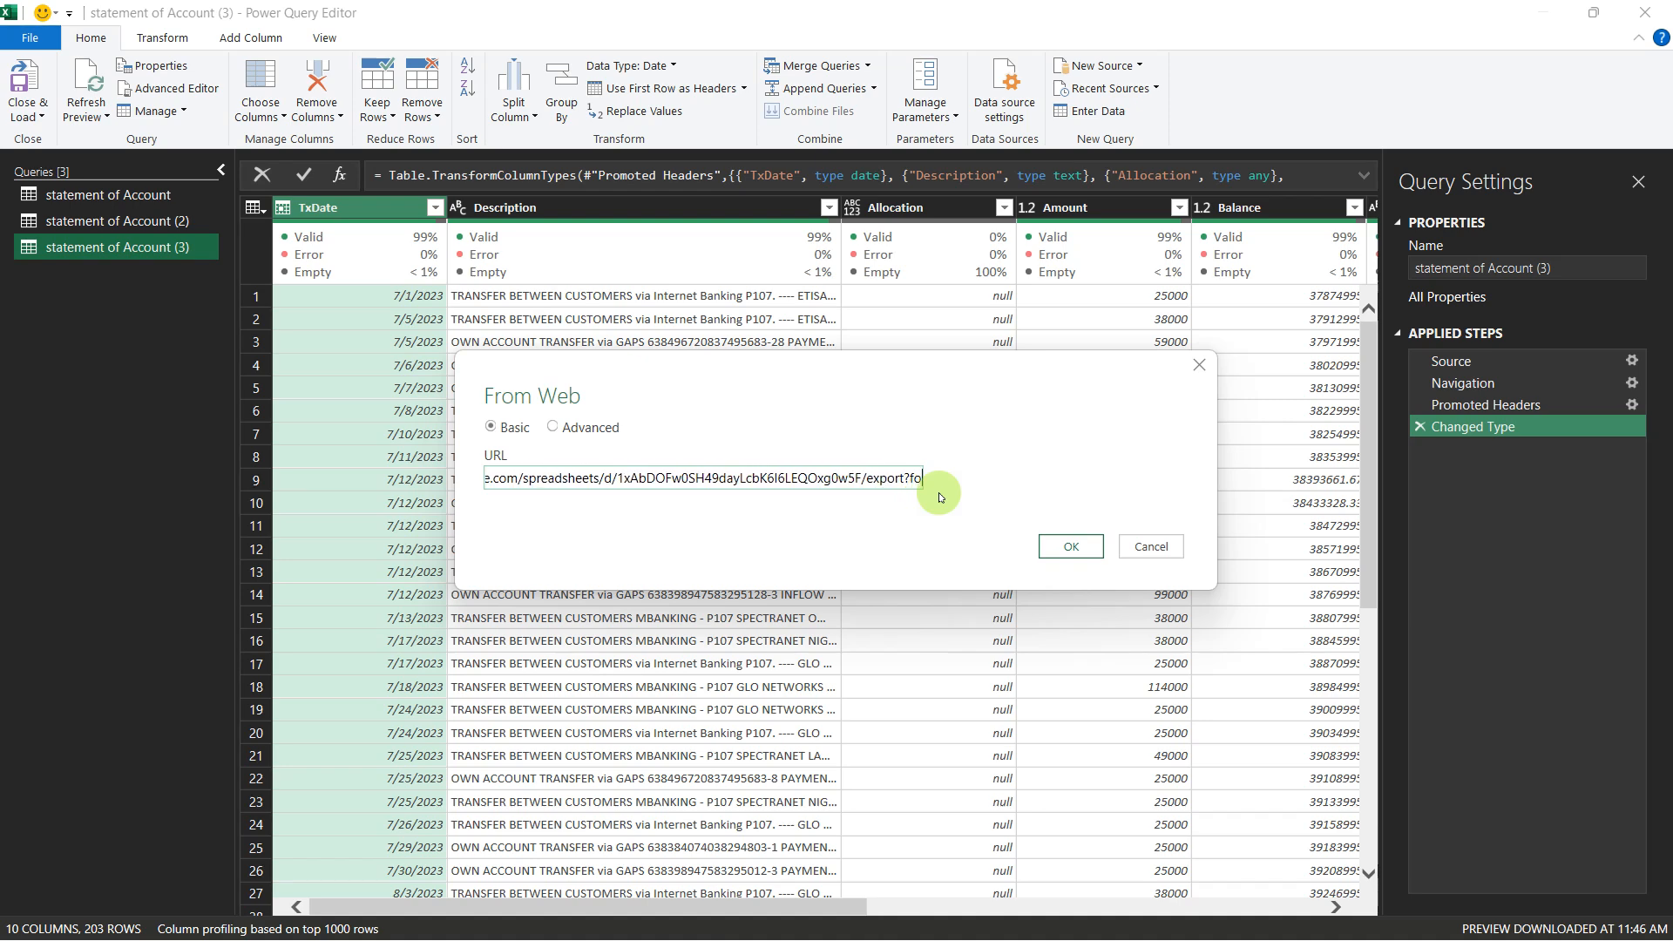
type("rmat")
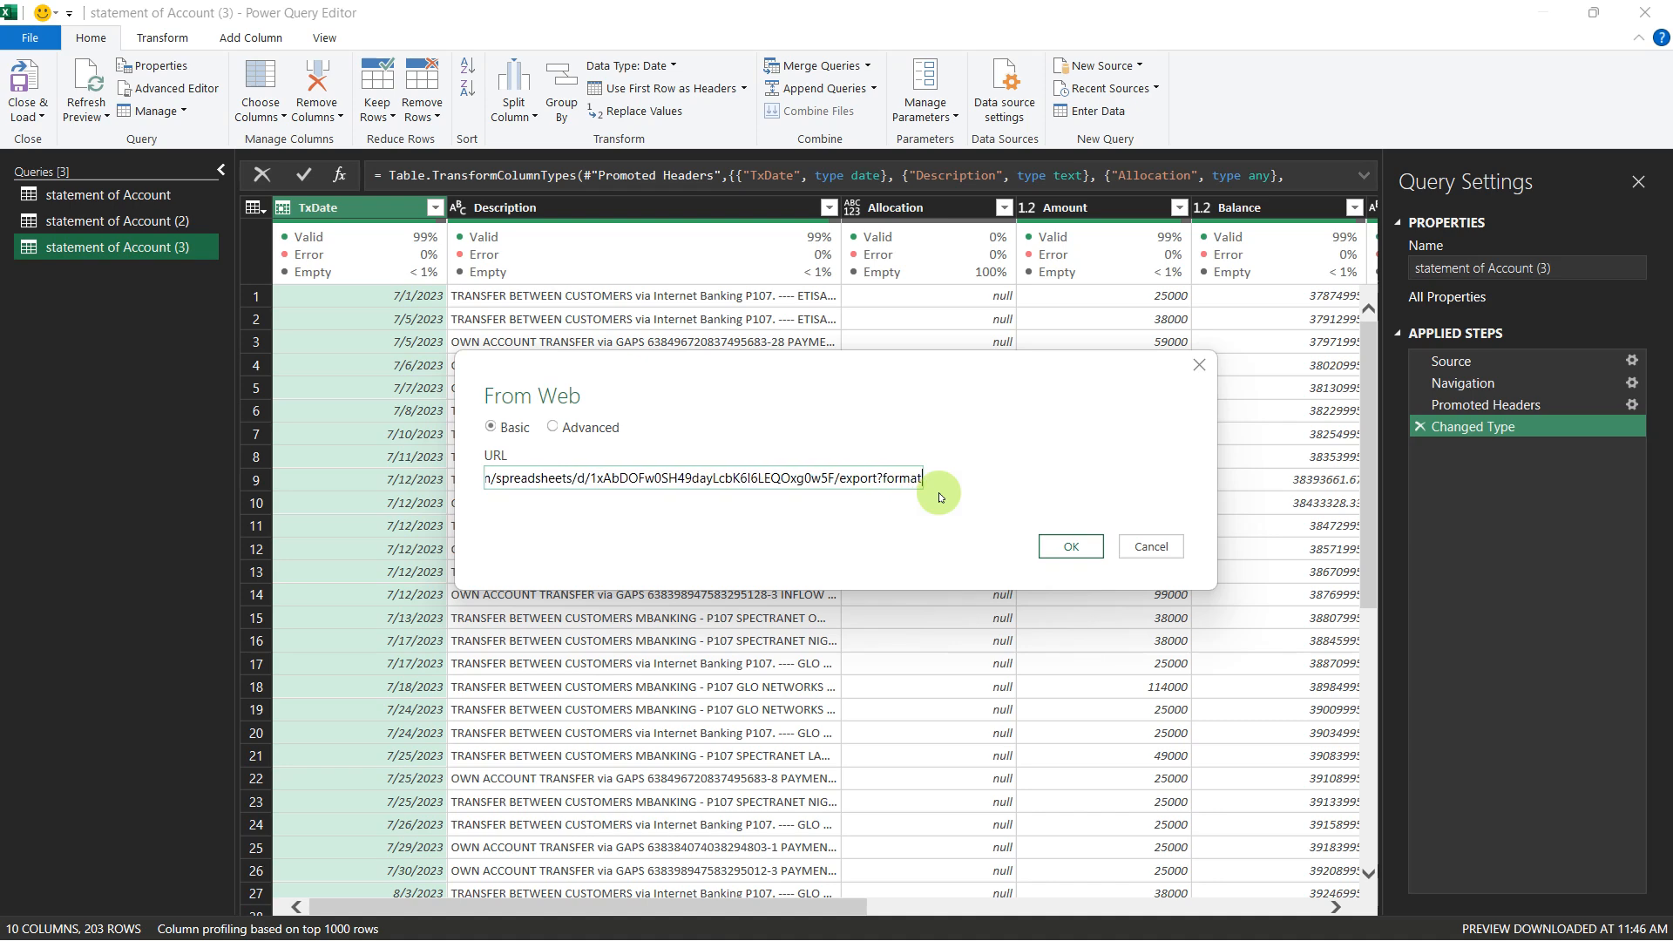
type("=")
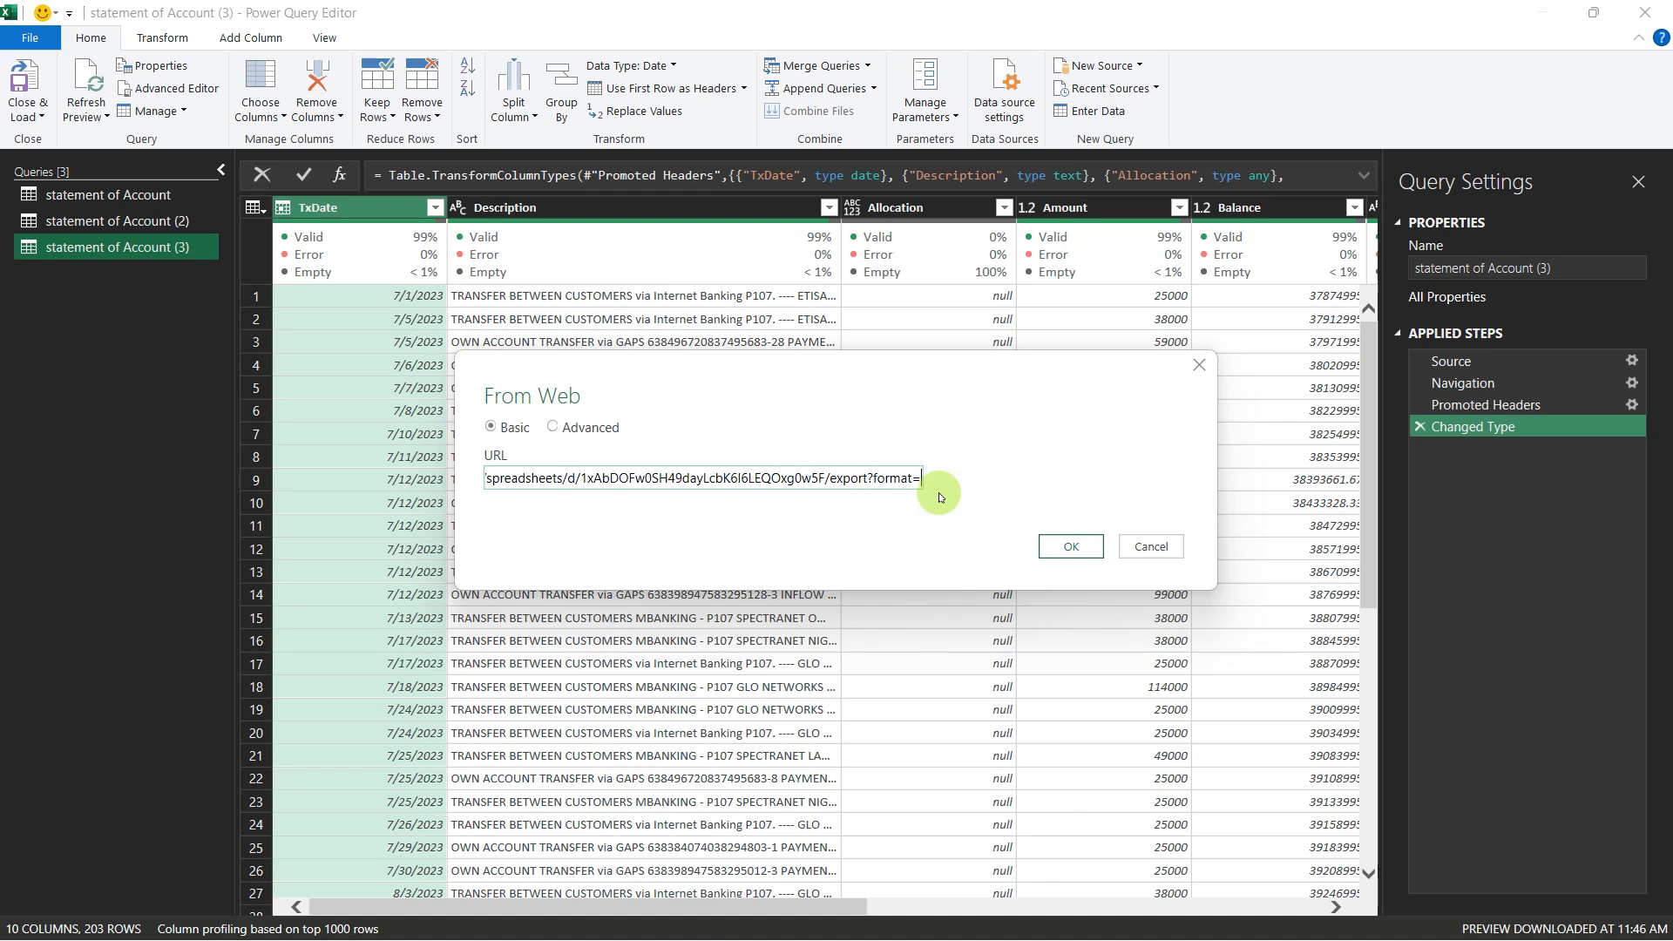
type("xlsx")
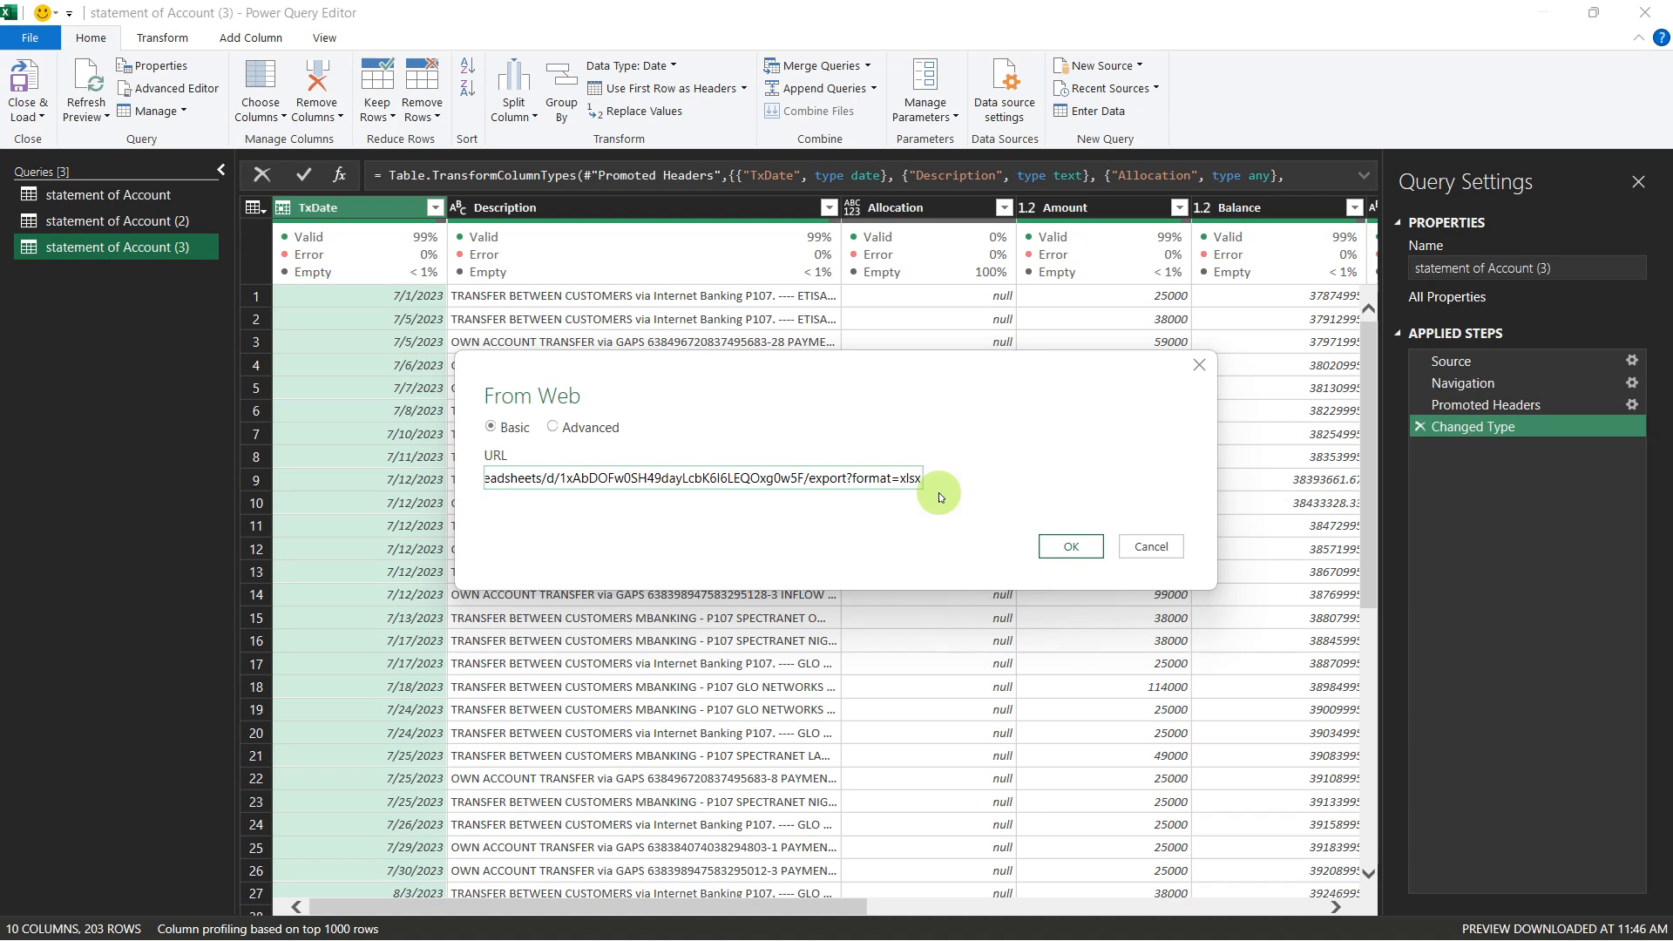
left_click(1052, 549)
Step: Switch to the Google Drive folder in the browser and copy the sharing link of SOA_2nd half 2024.xlsx
key("alt+Tab")
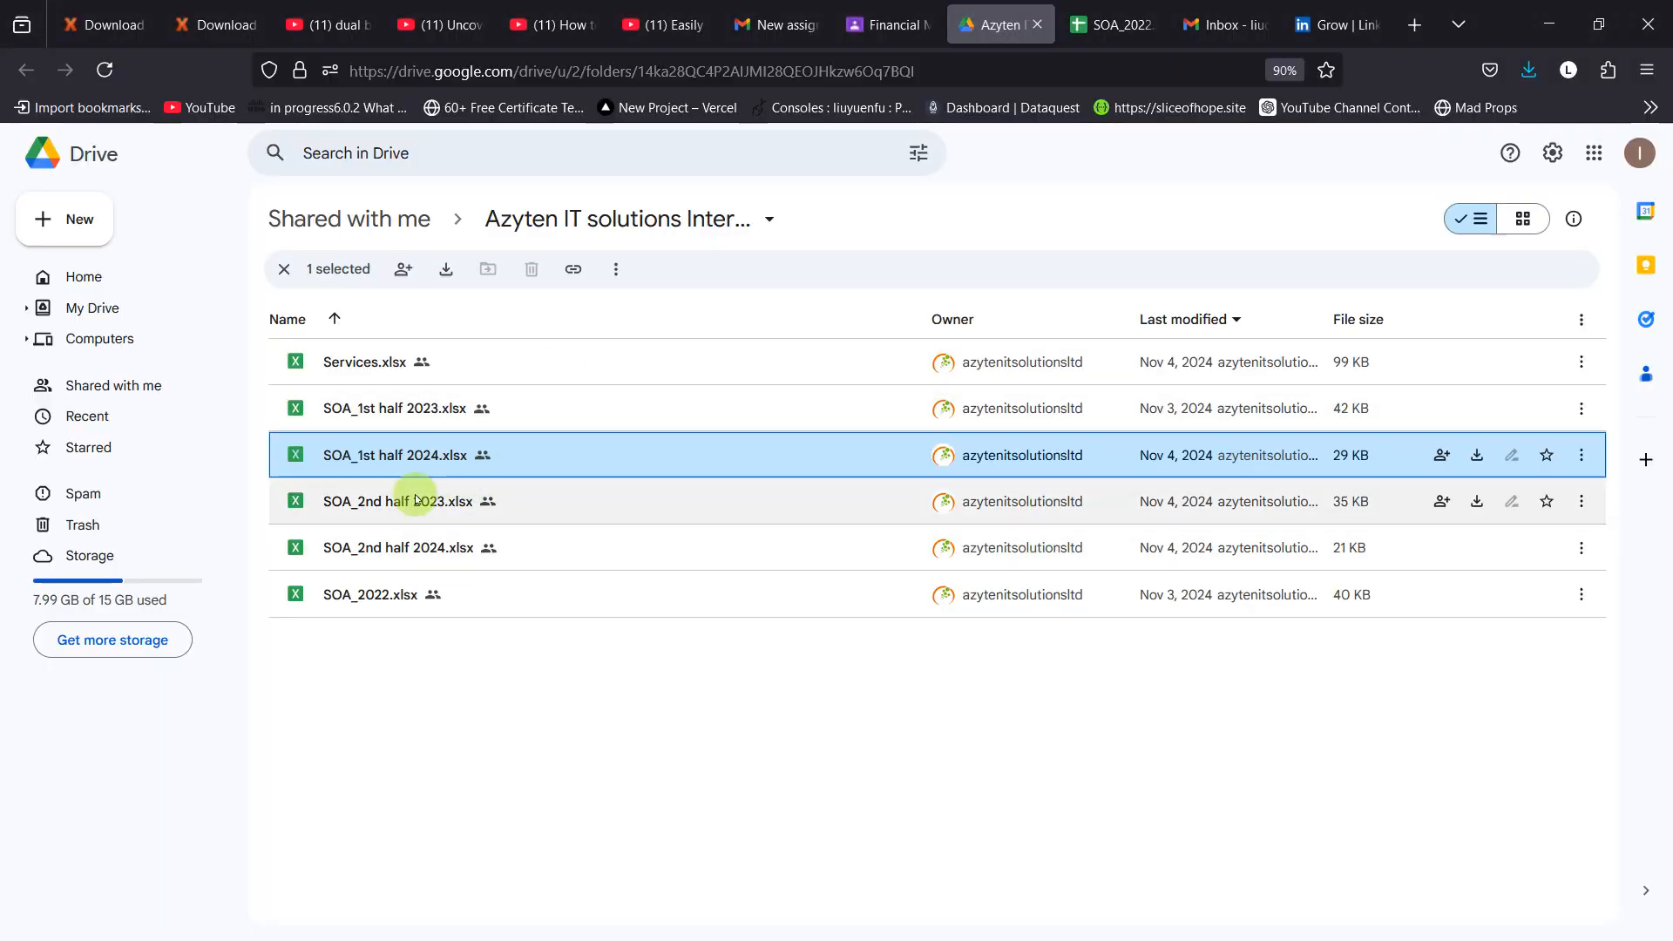
right_click(374, 550)
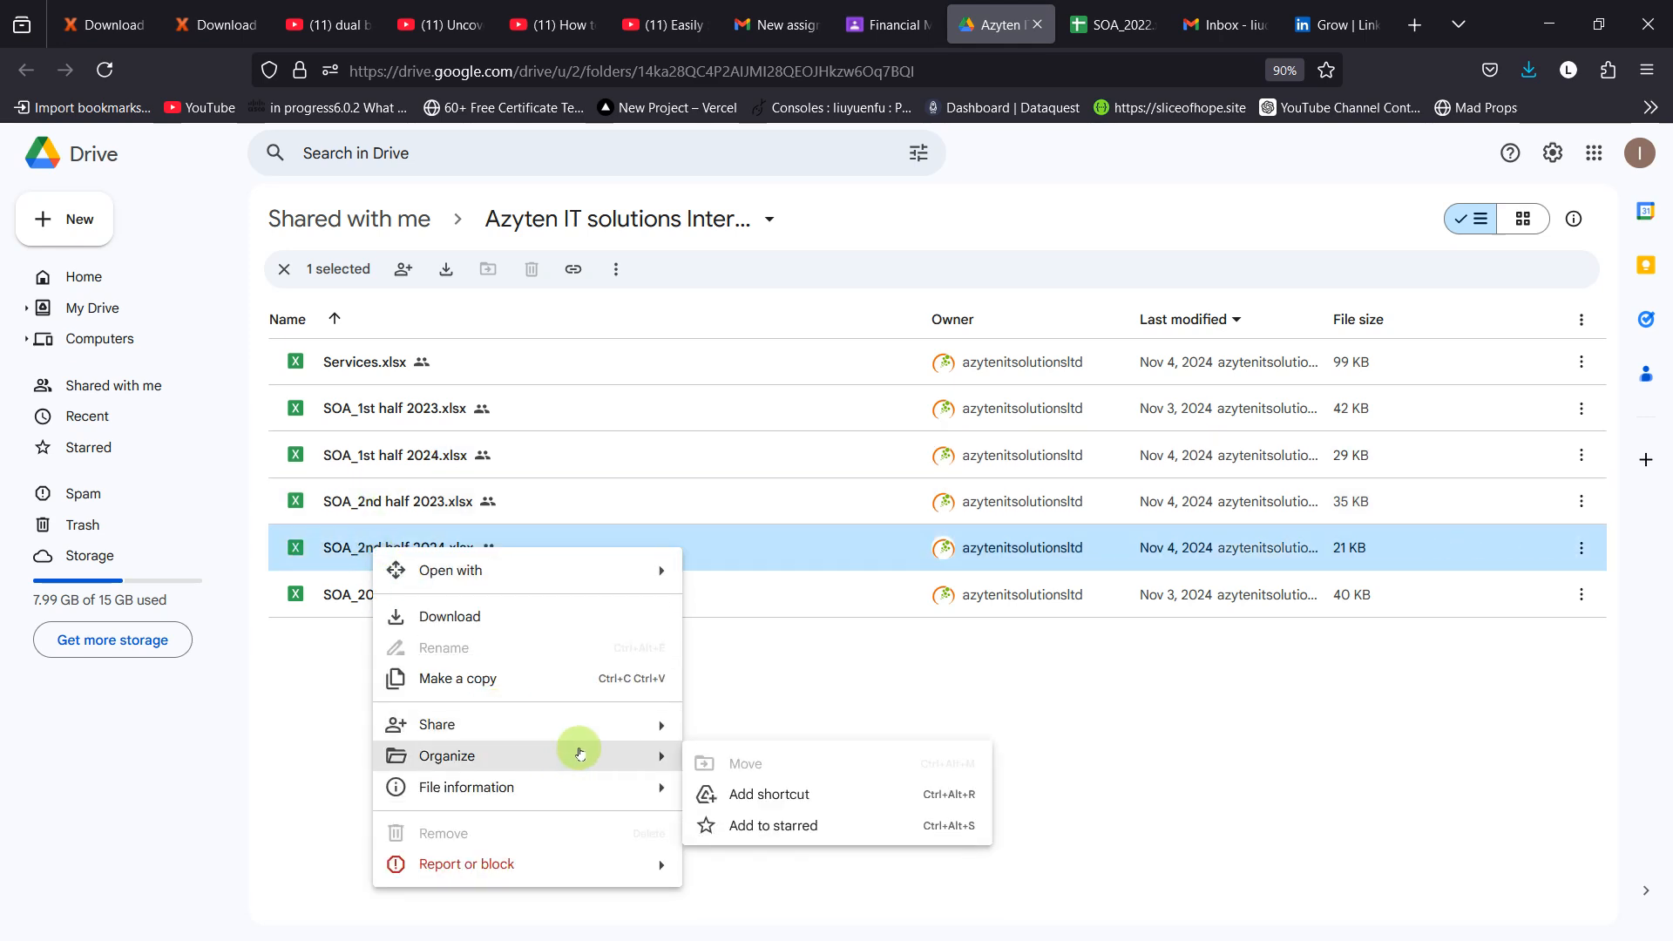
mouse_move(666, 730)
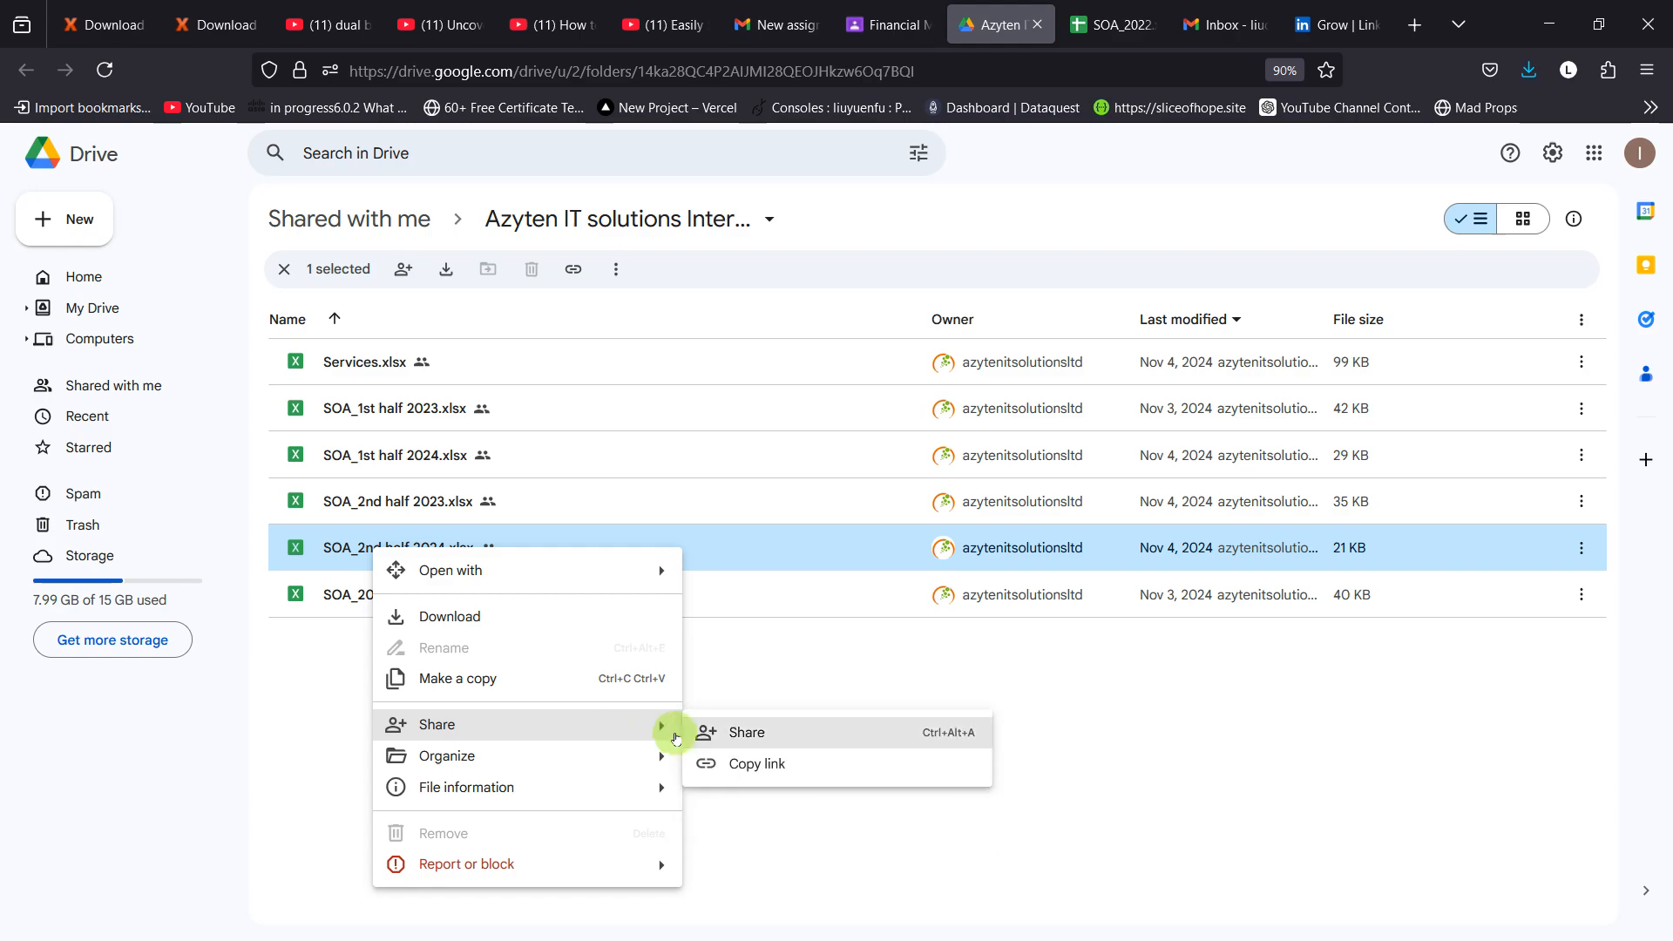
left_click(709, 765)
Step: Switch back to Power Query Editor and load the statement of Account sheet from SOA_1st half 2024.xlsx
key("alt+Tab")
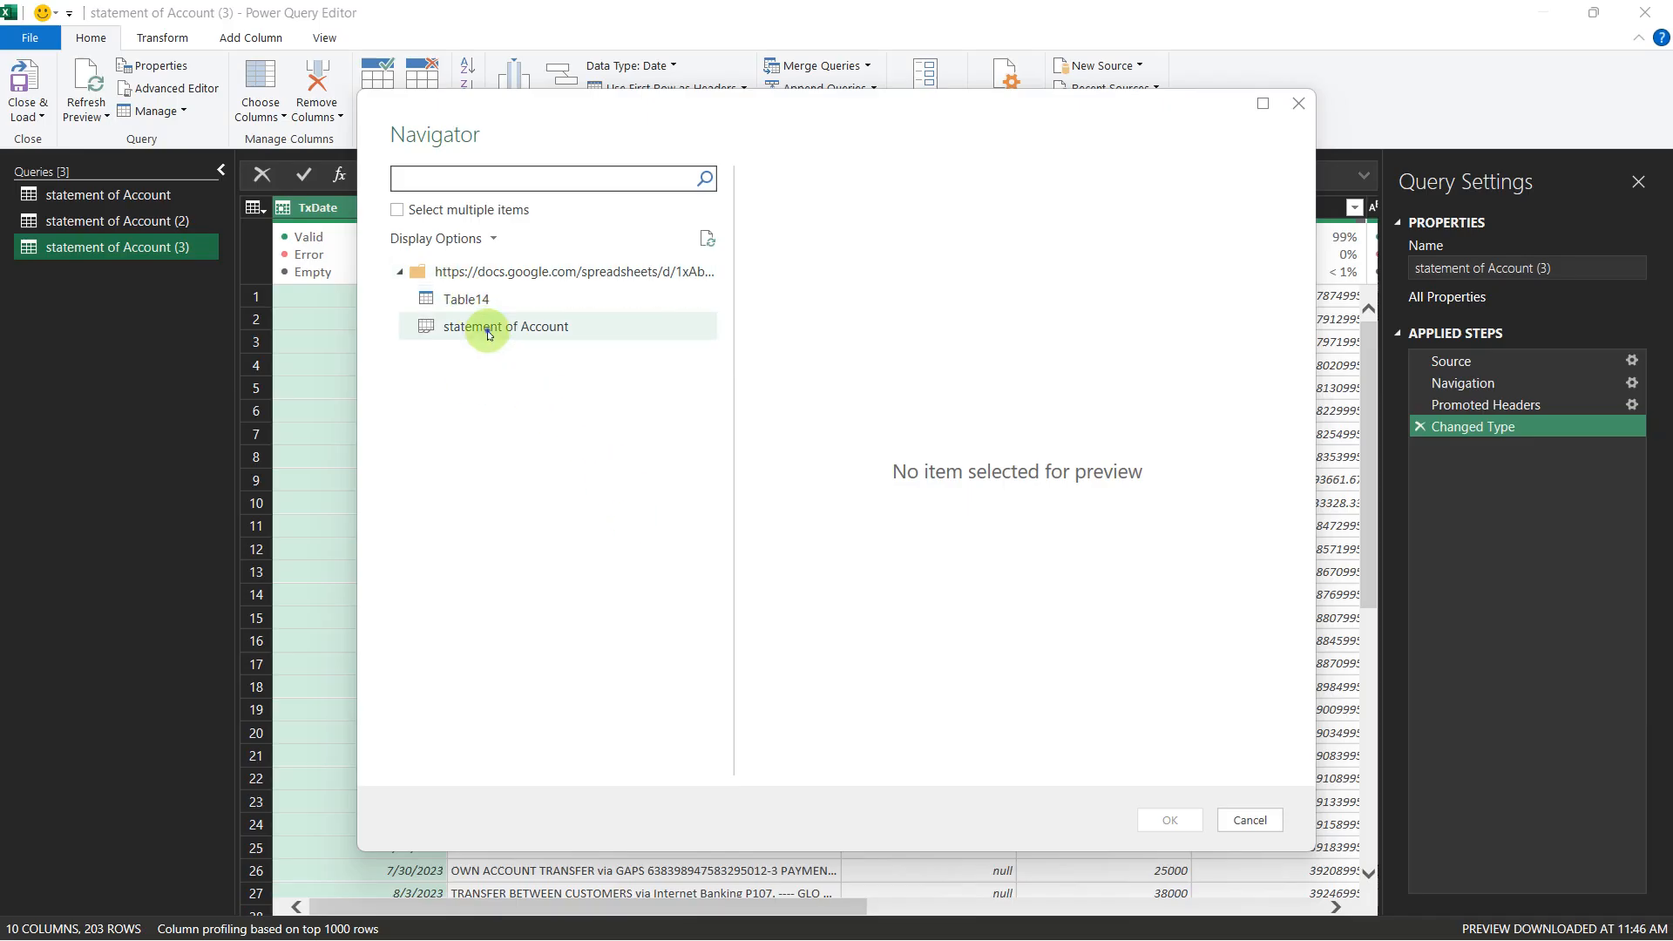
left_click(479, 329)
left_click(1168, 819)
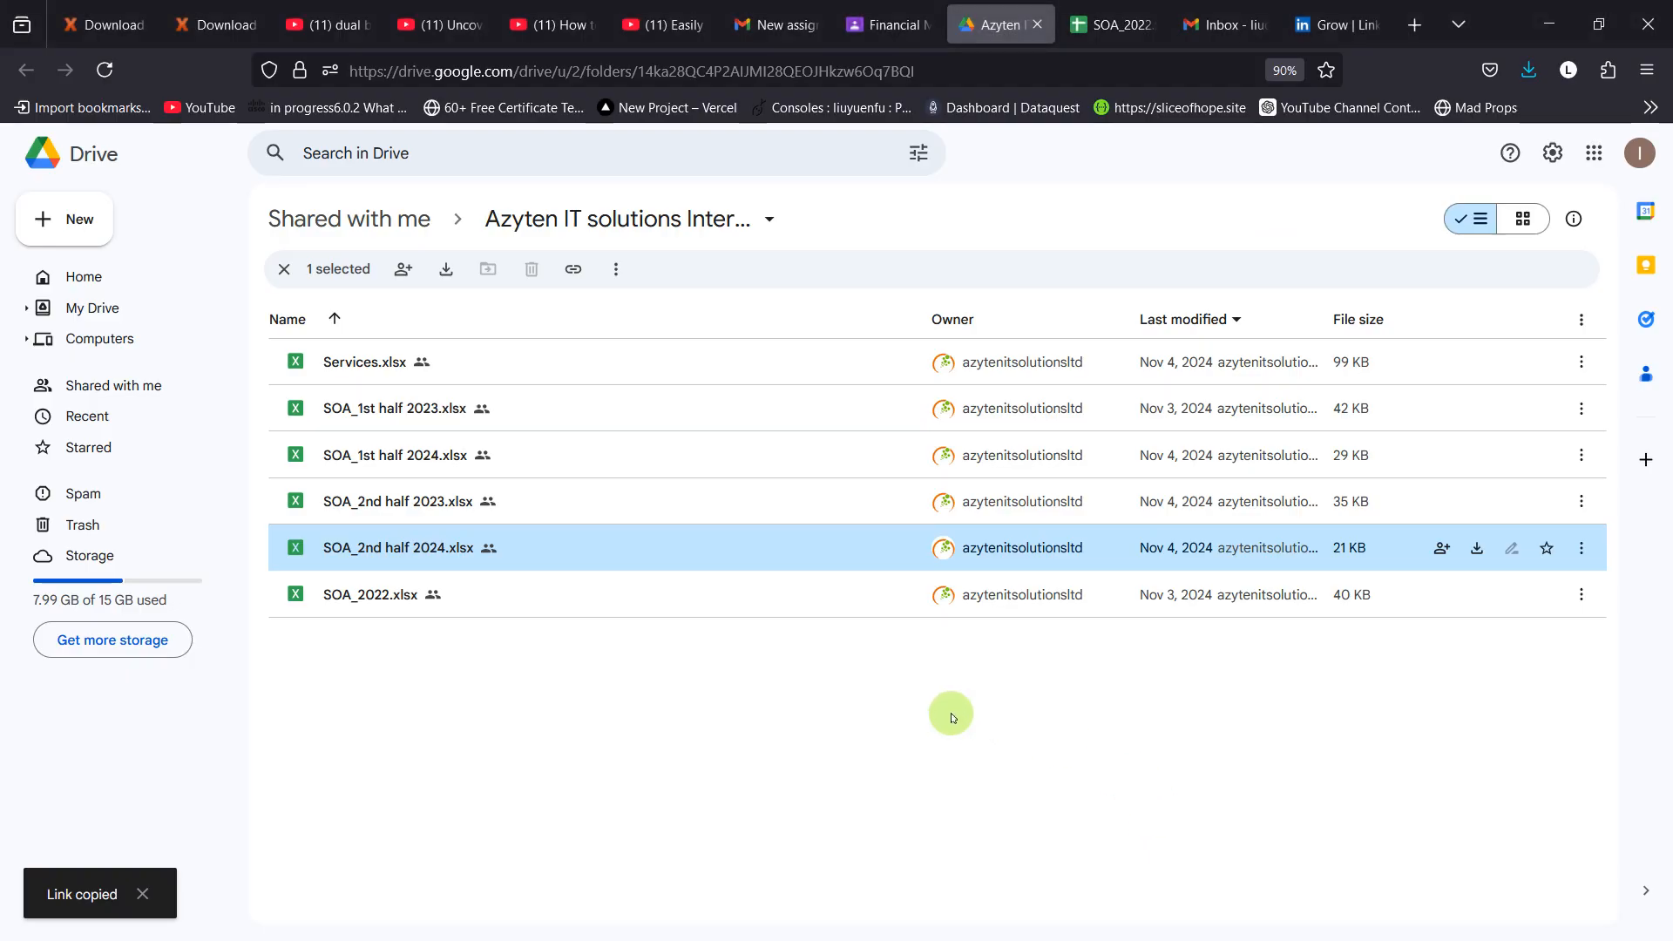
key("alt+Tab")
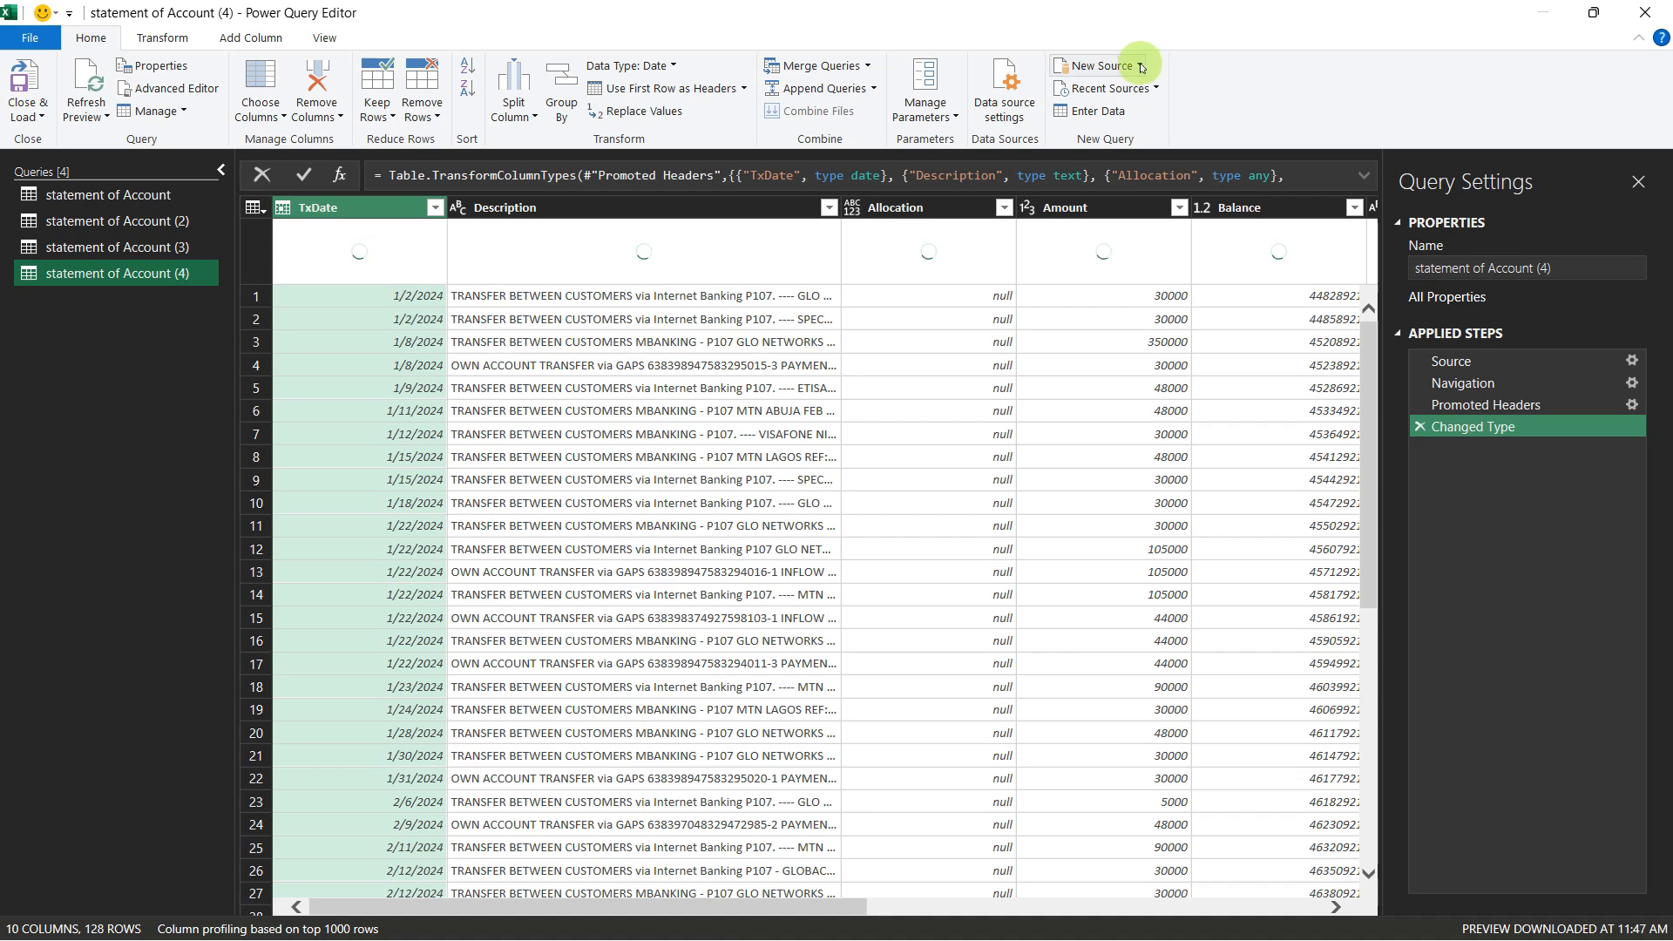
Step: Add another web source with the copied SOA_2nd half 2024.xlsx link as its URL and change "edit" in it to "export"
left_click(1128, 67)
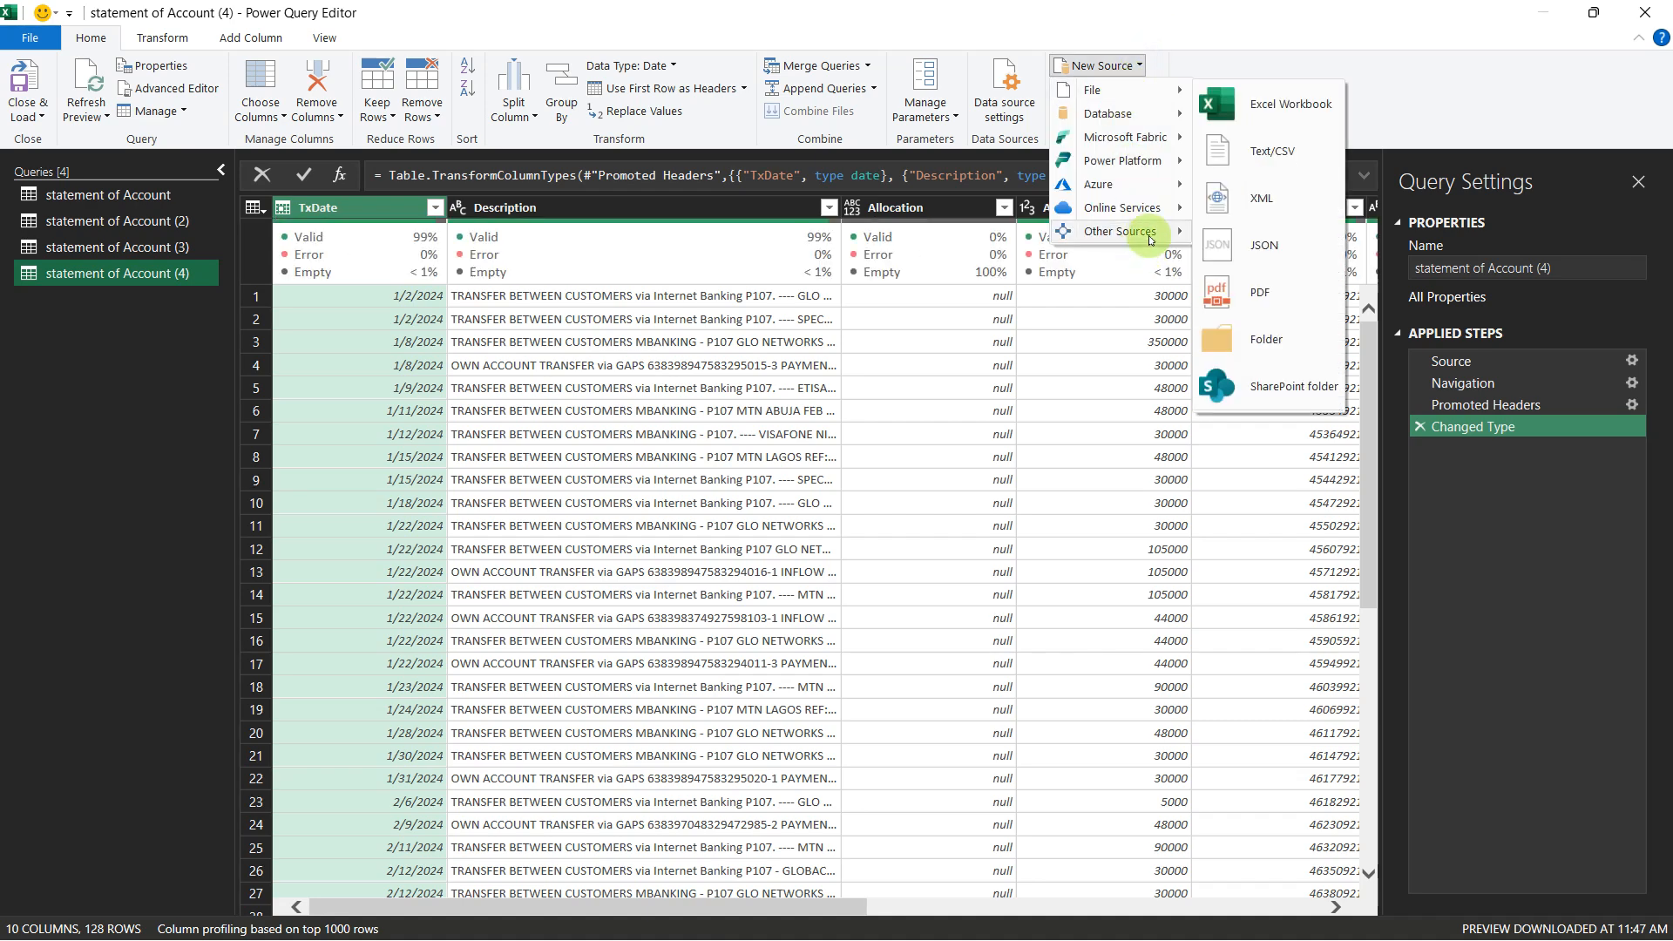
left_click(1229, 250)
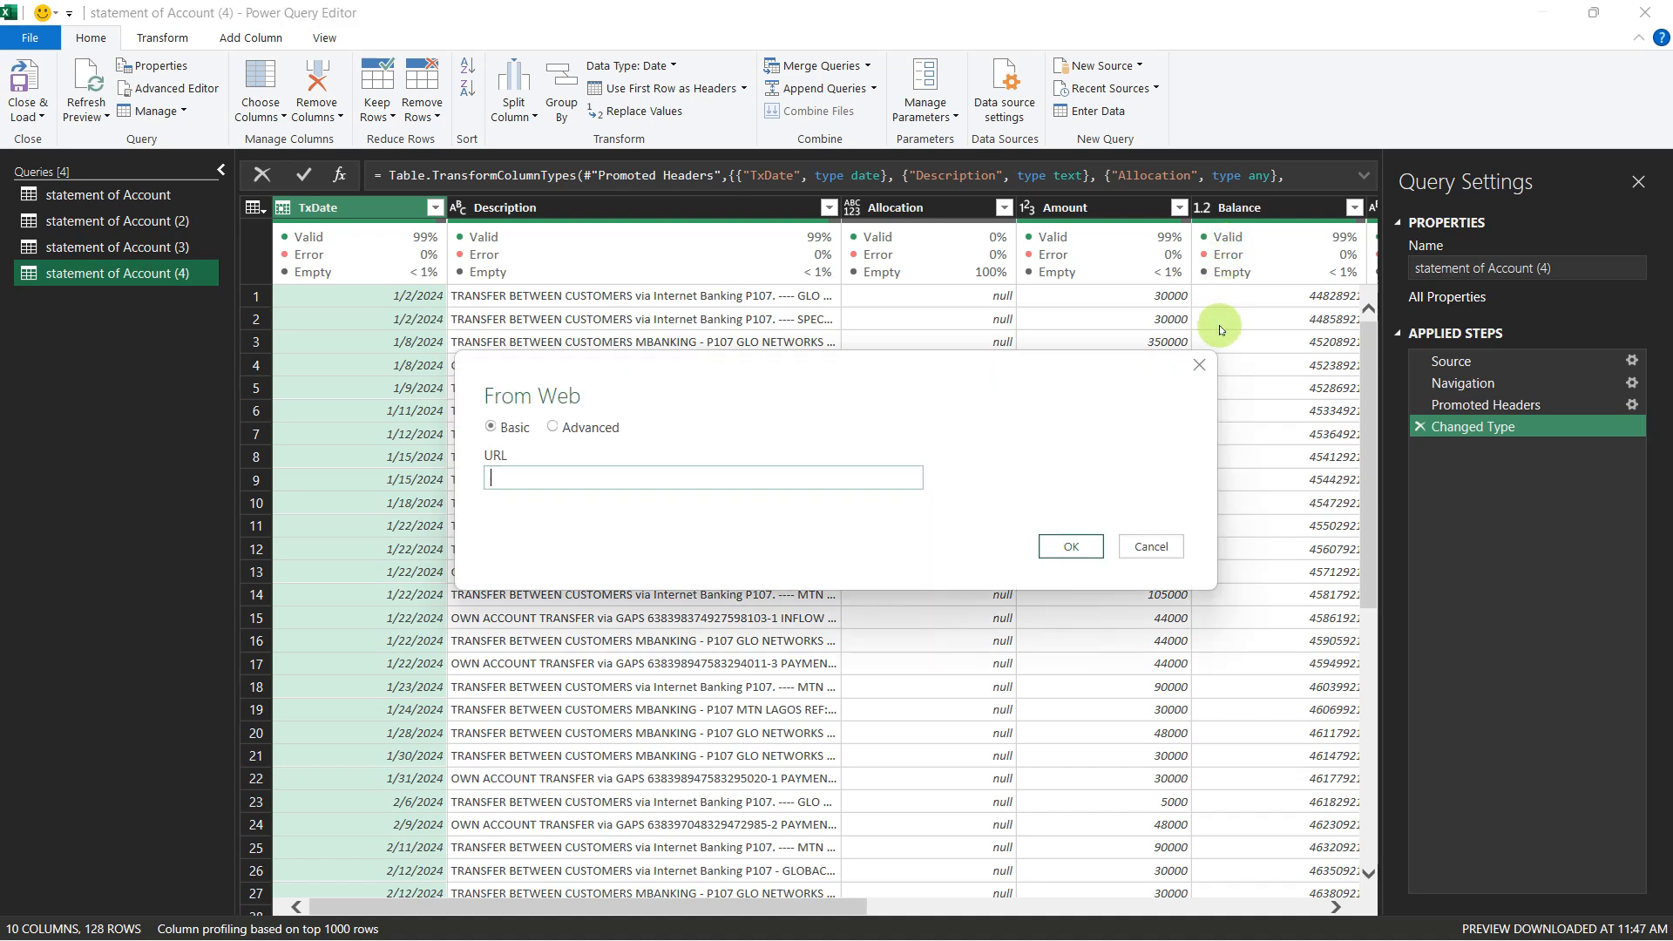
key("ctrl+v")
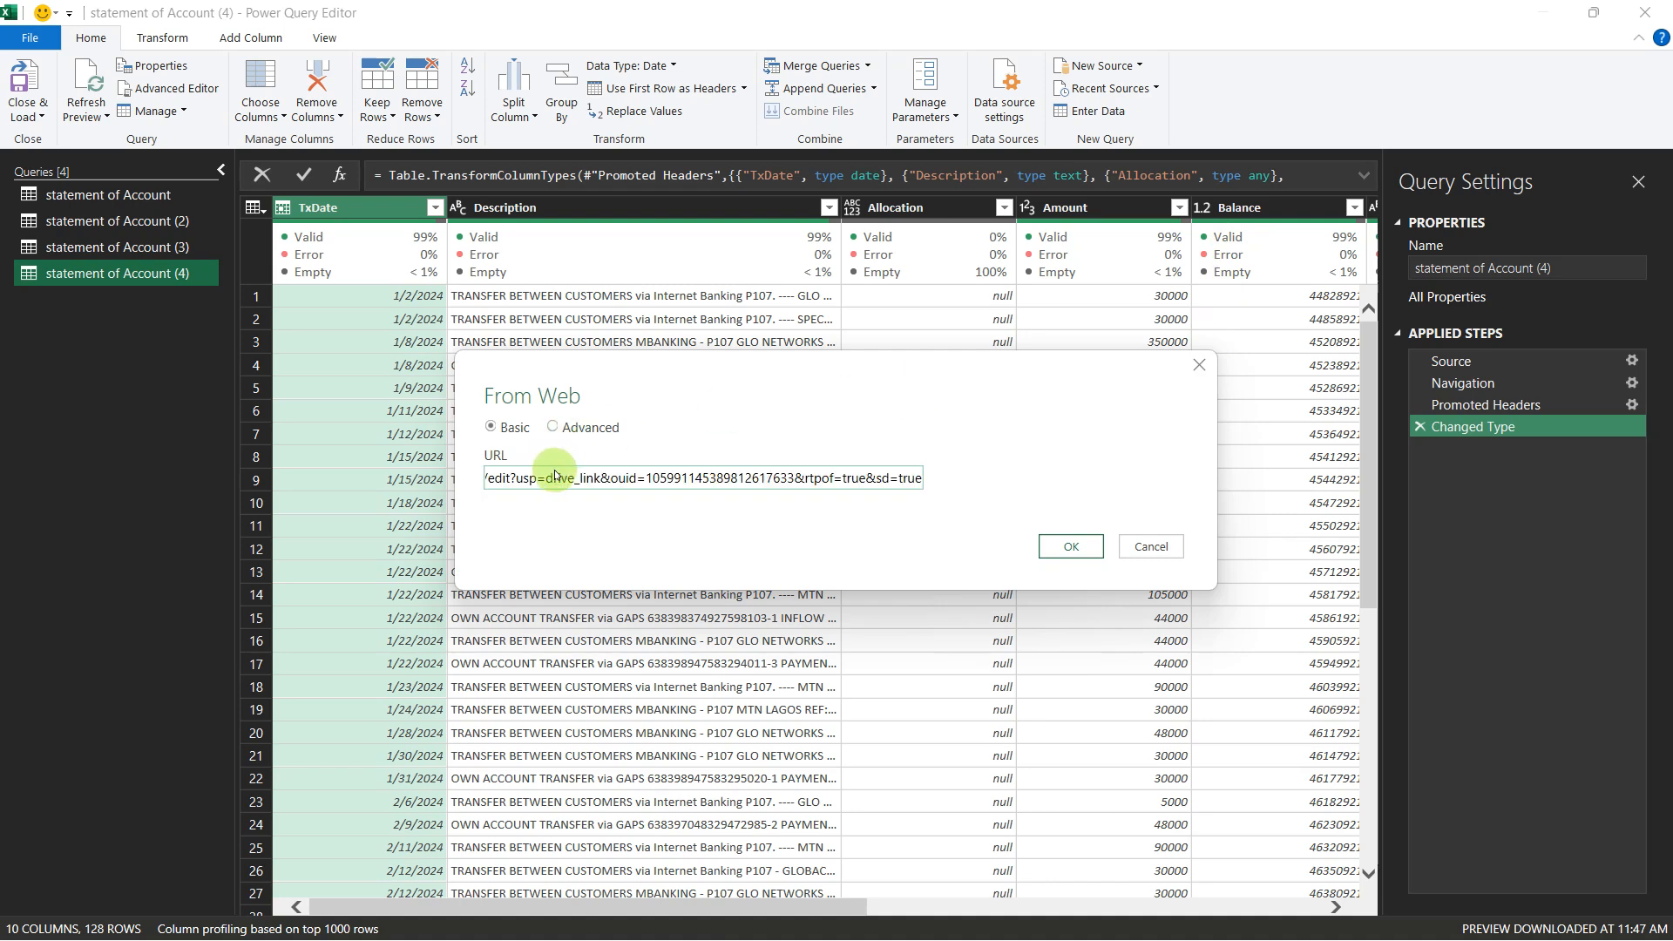
left_click_drag(490, 484, 502, 485)
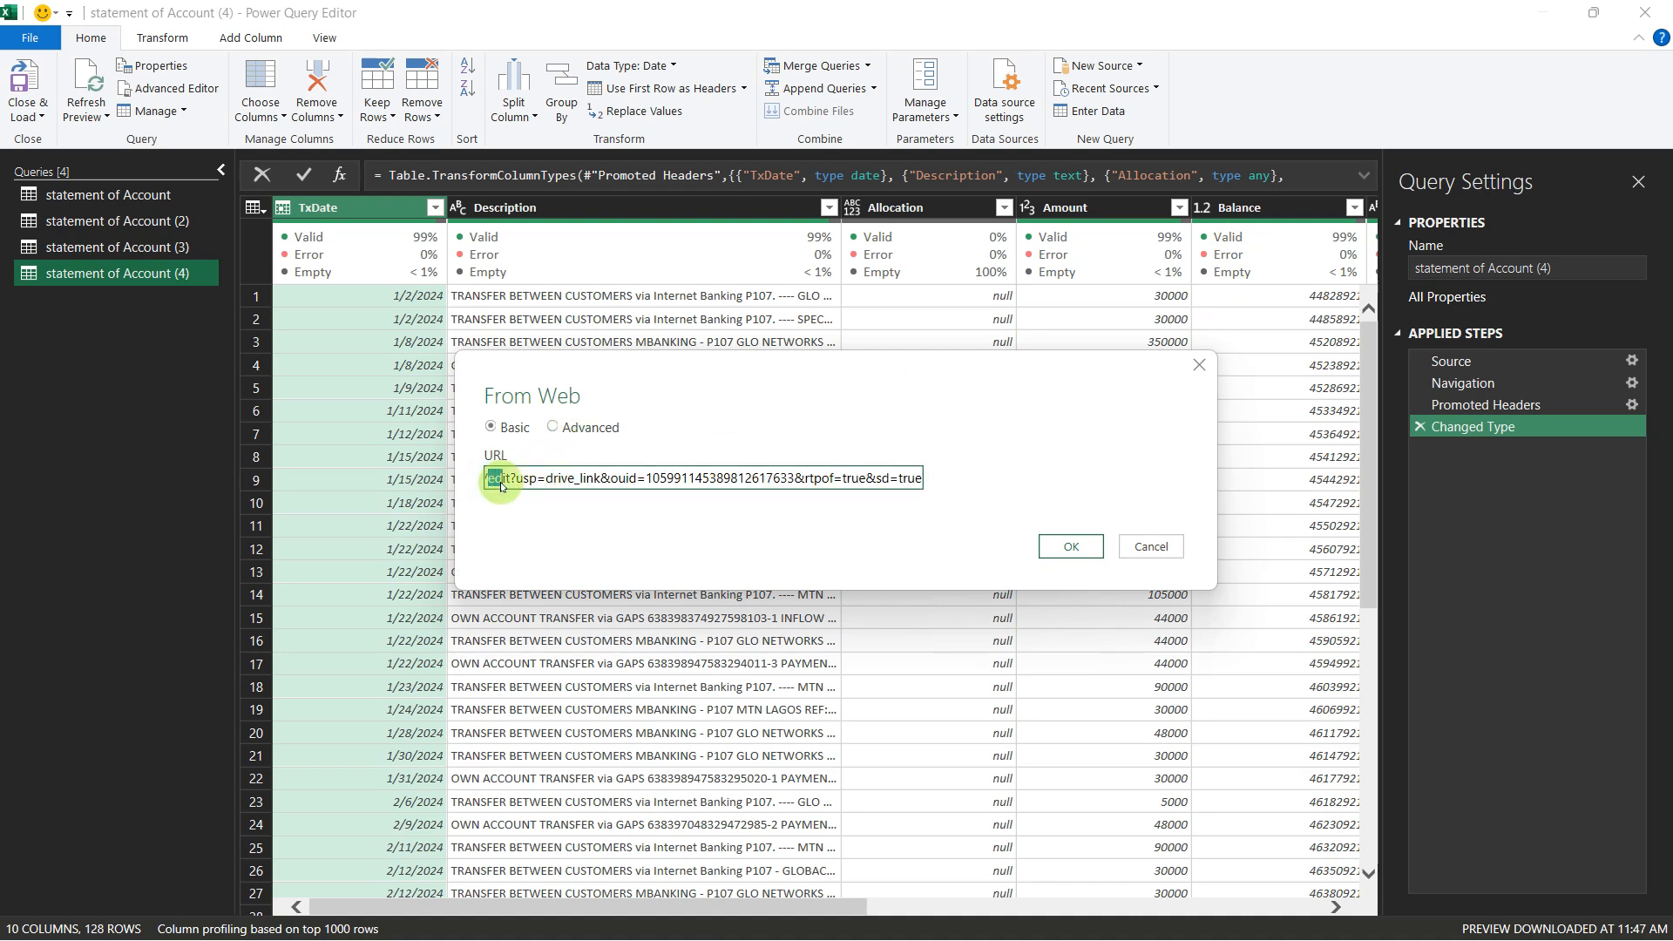
type("expo")
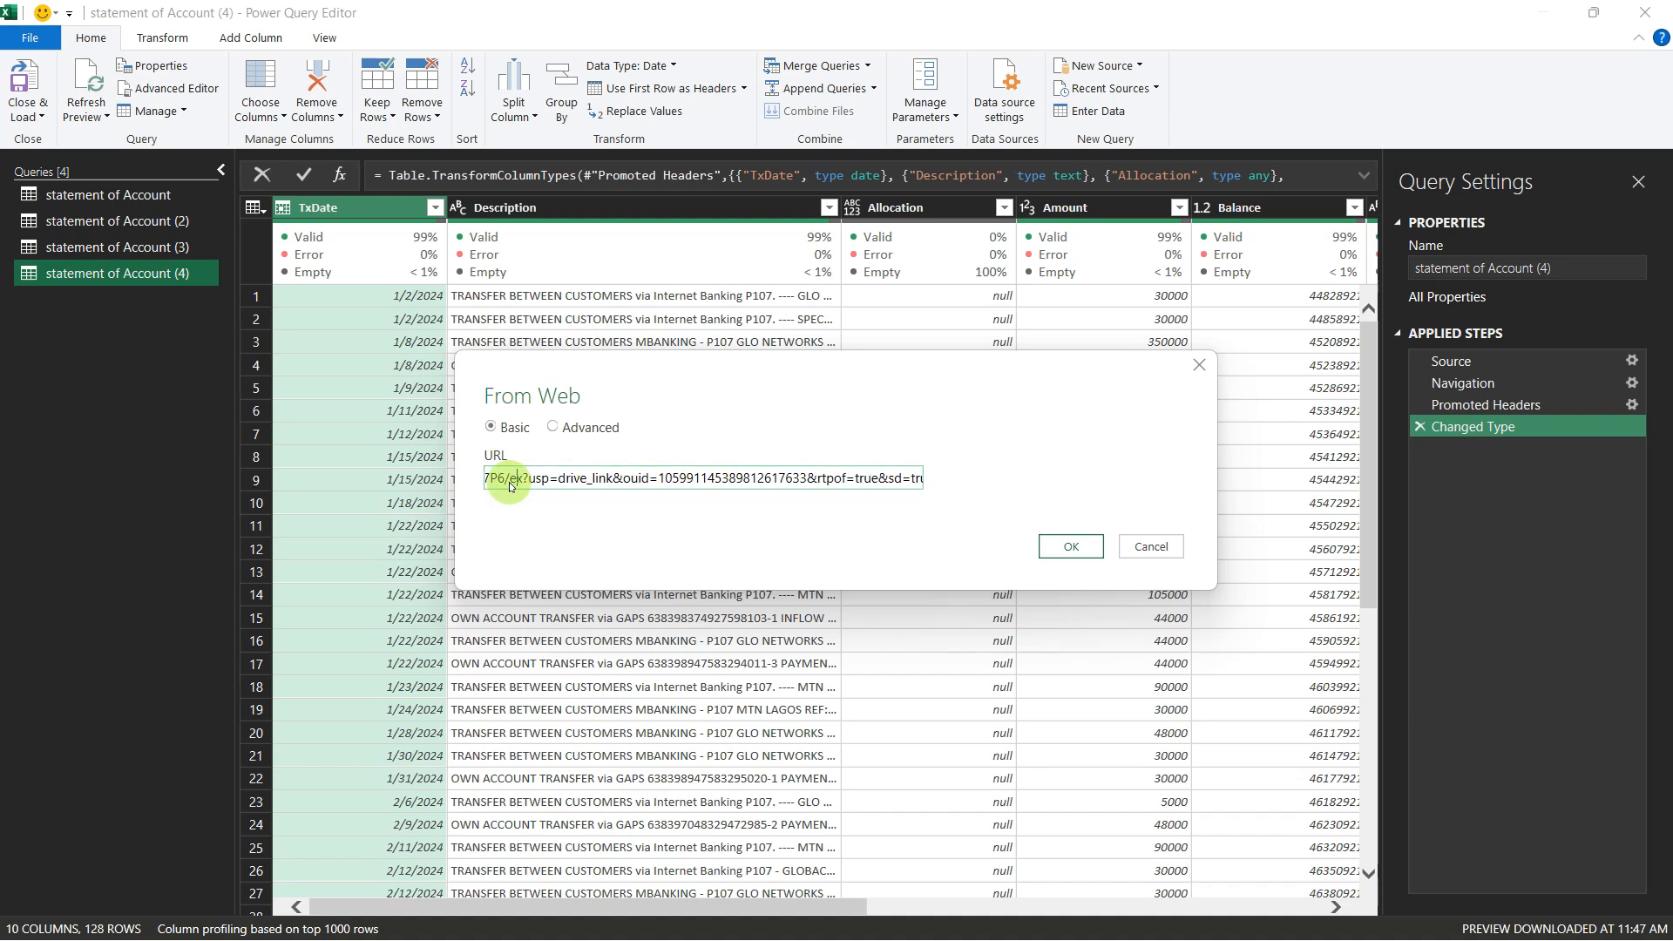
type("rt")
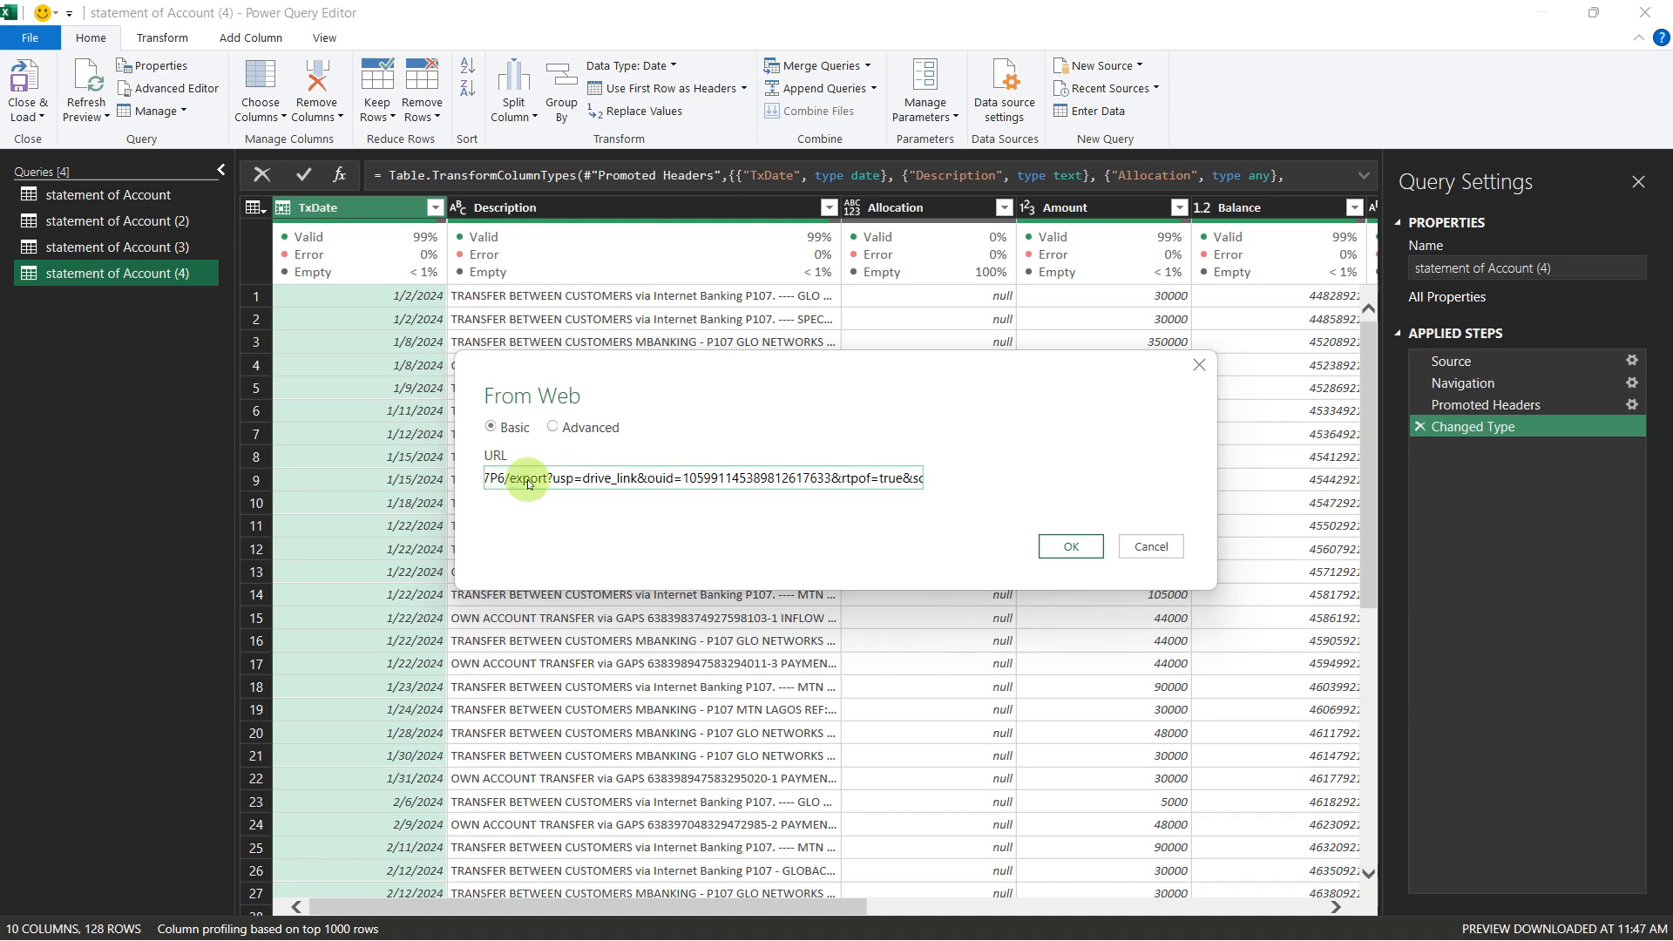
Step: Replace everything after "export?" in the SOA_2nd half 2024.xlsx URL with format=xlsx
left_click_drag(550, 481, 947, 481)
type("f")
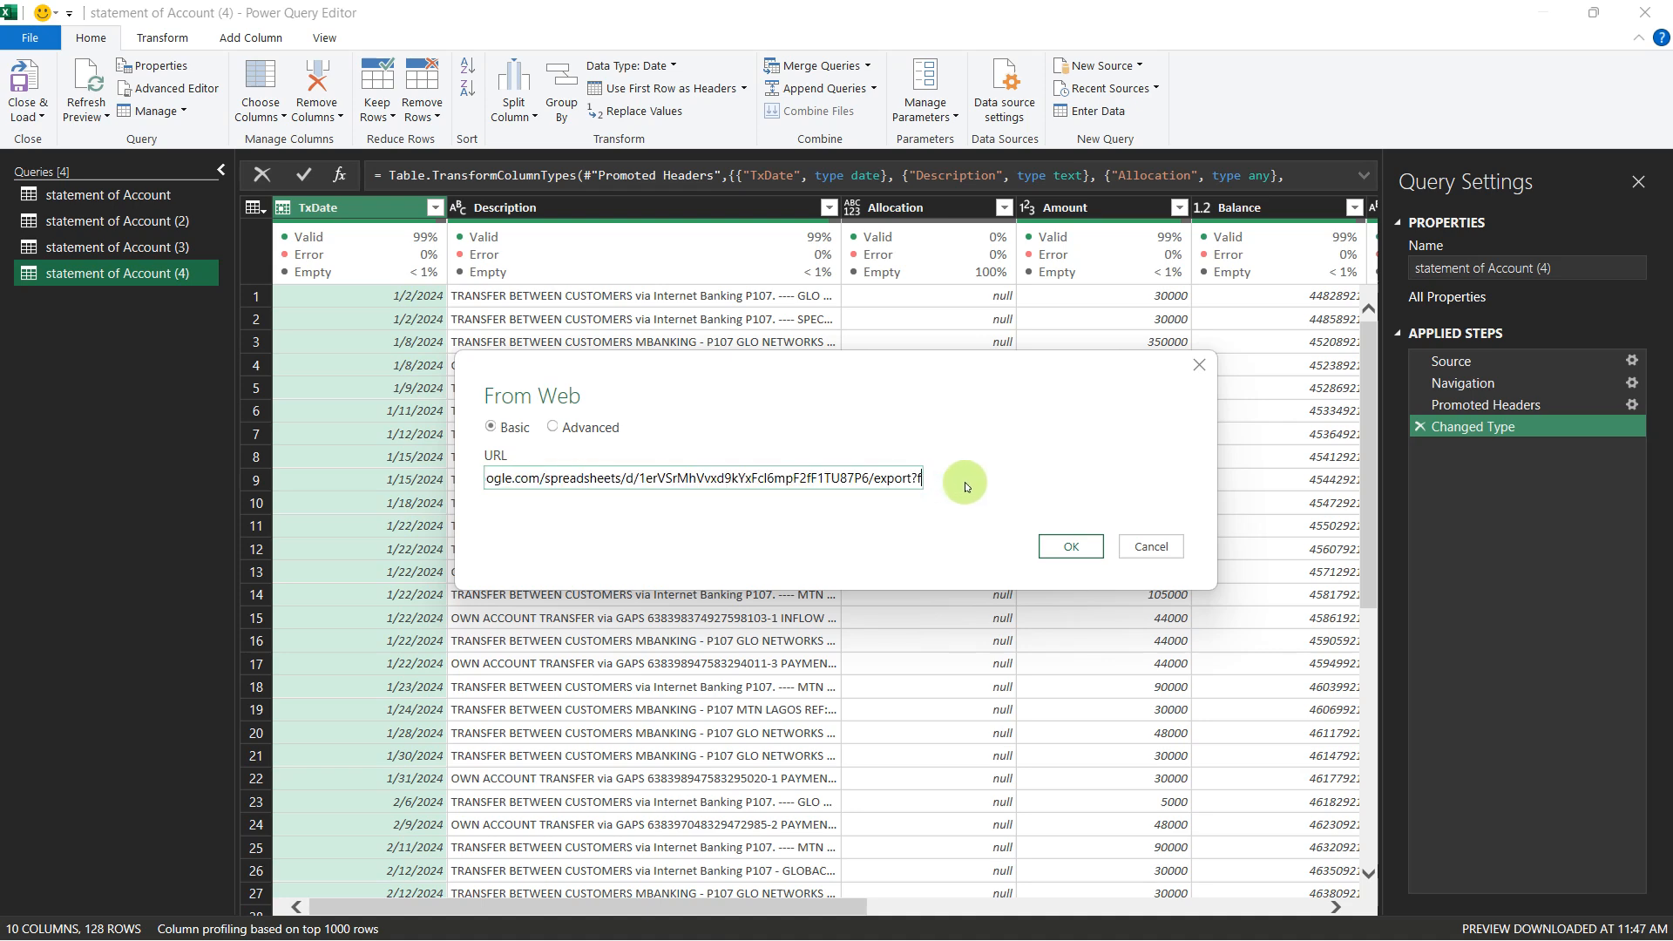
type("ormat")
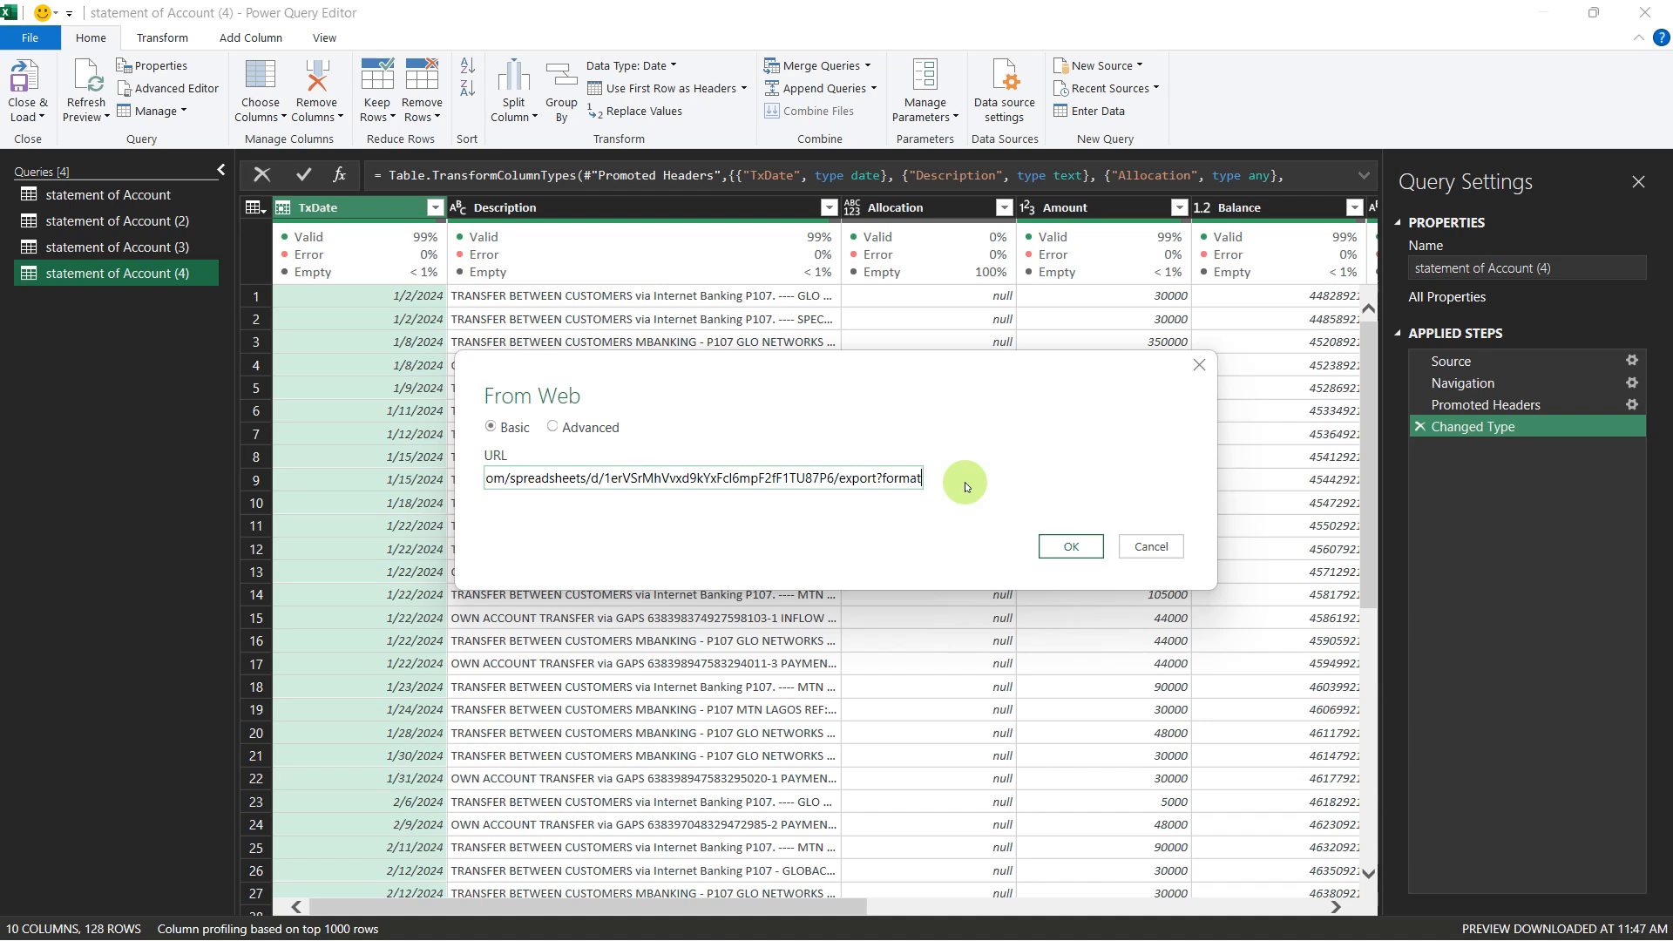
type("=xlsx")
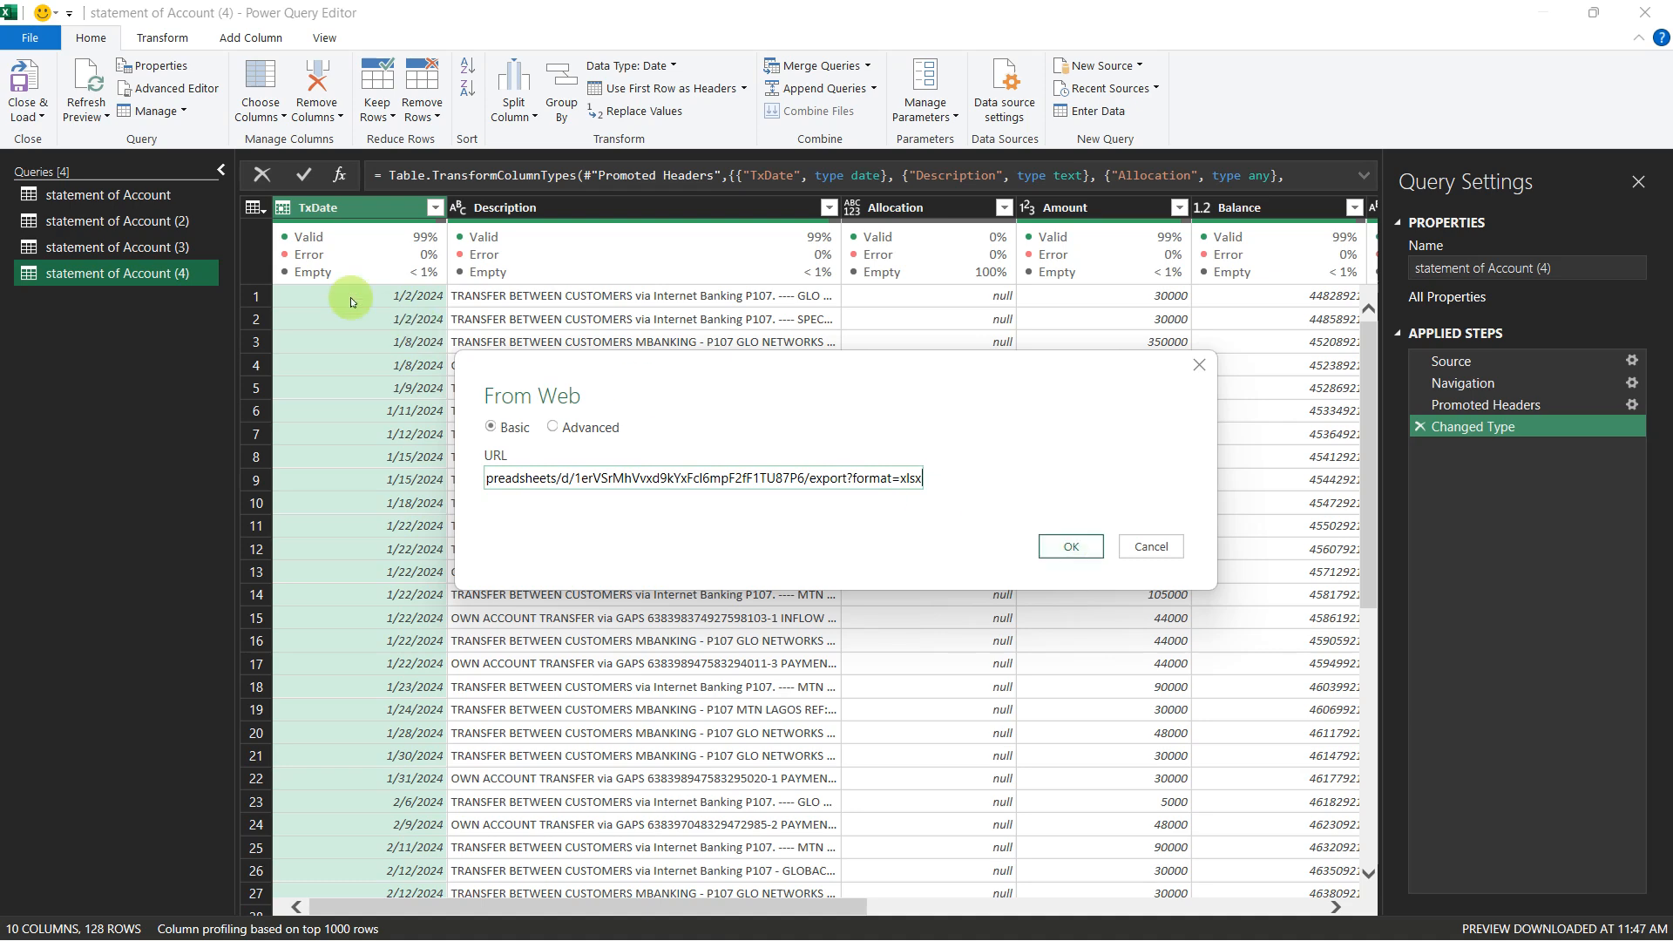
Step: Submit the web source and load the statement of Account sheet from SOA_2nd half 2024.xlsx
left_click(1056, 545)
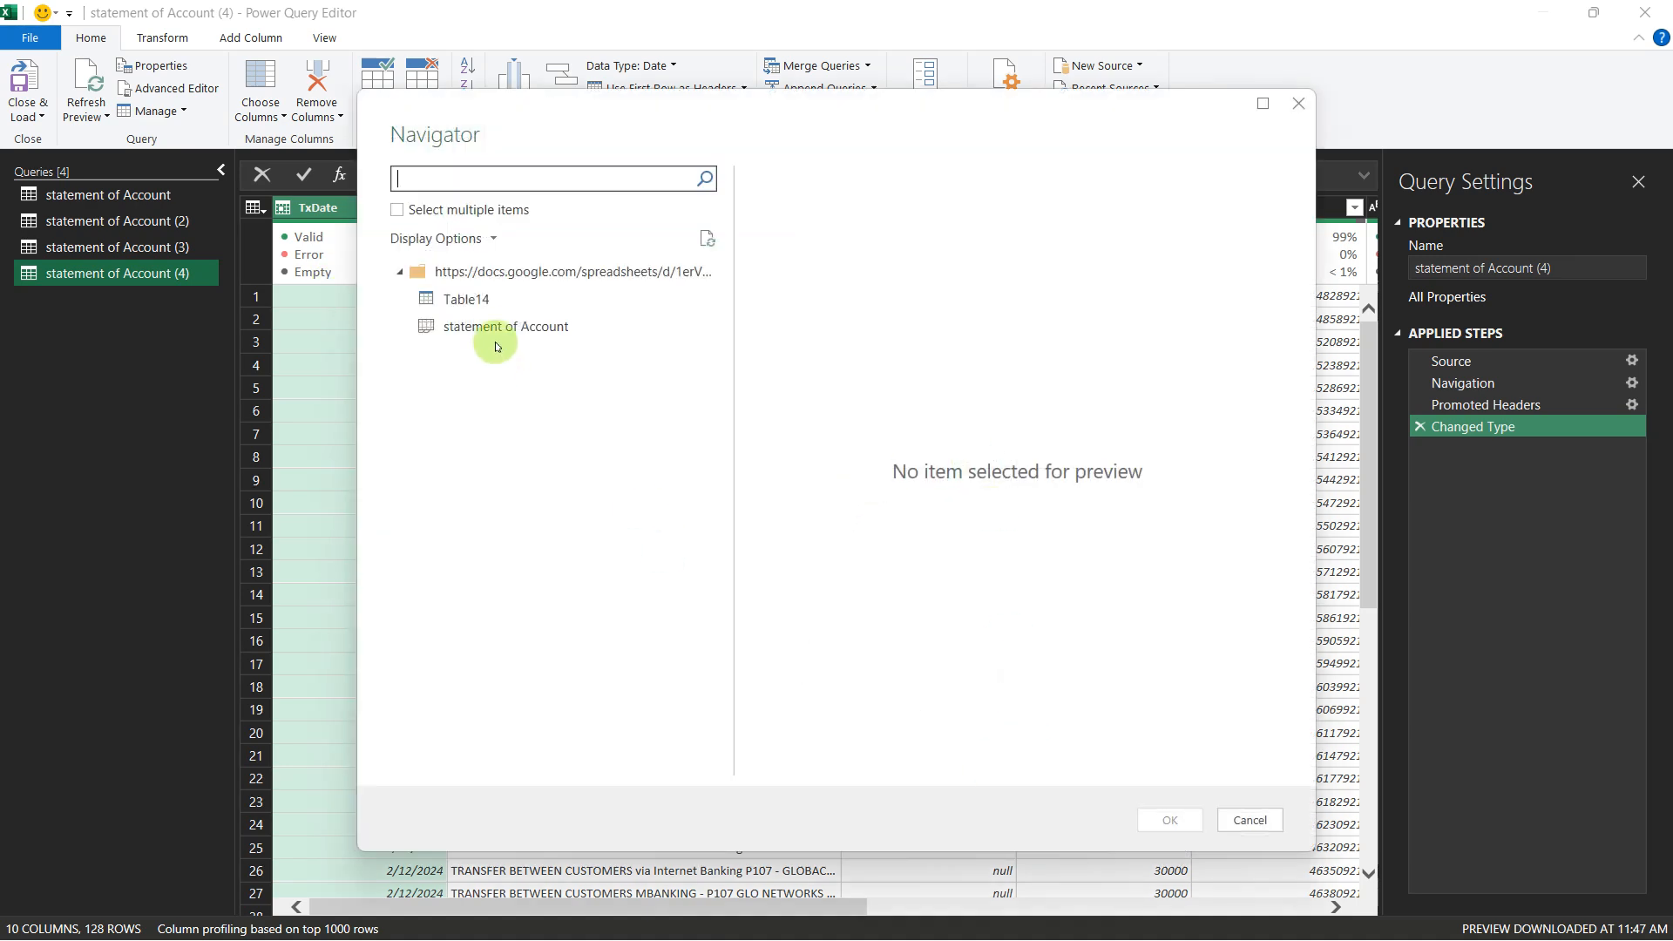
left_click(492, 329)
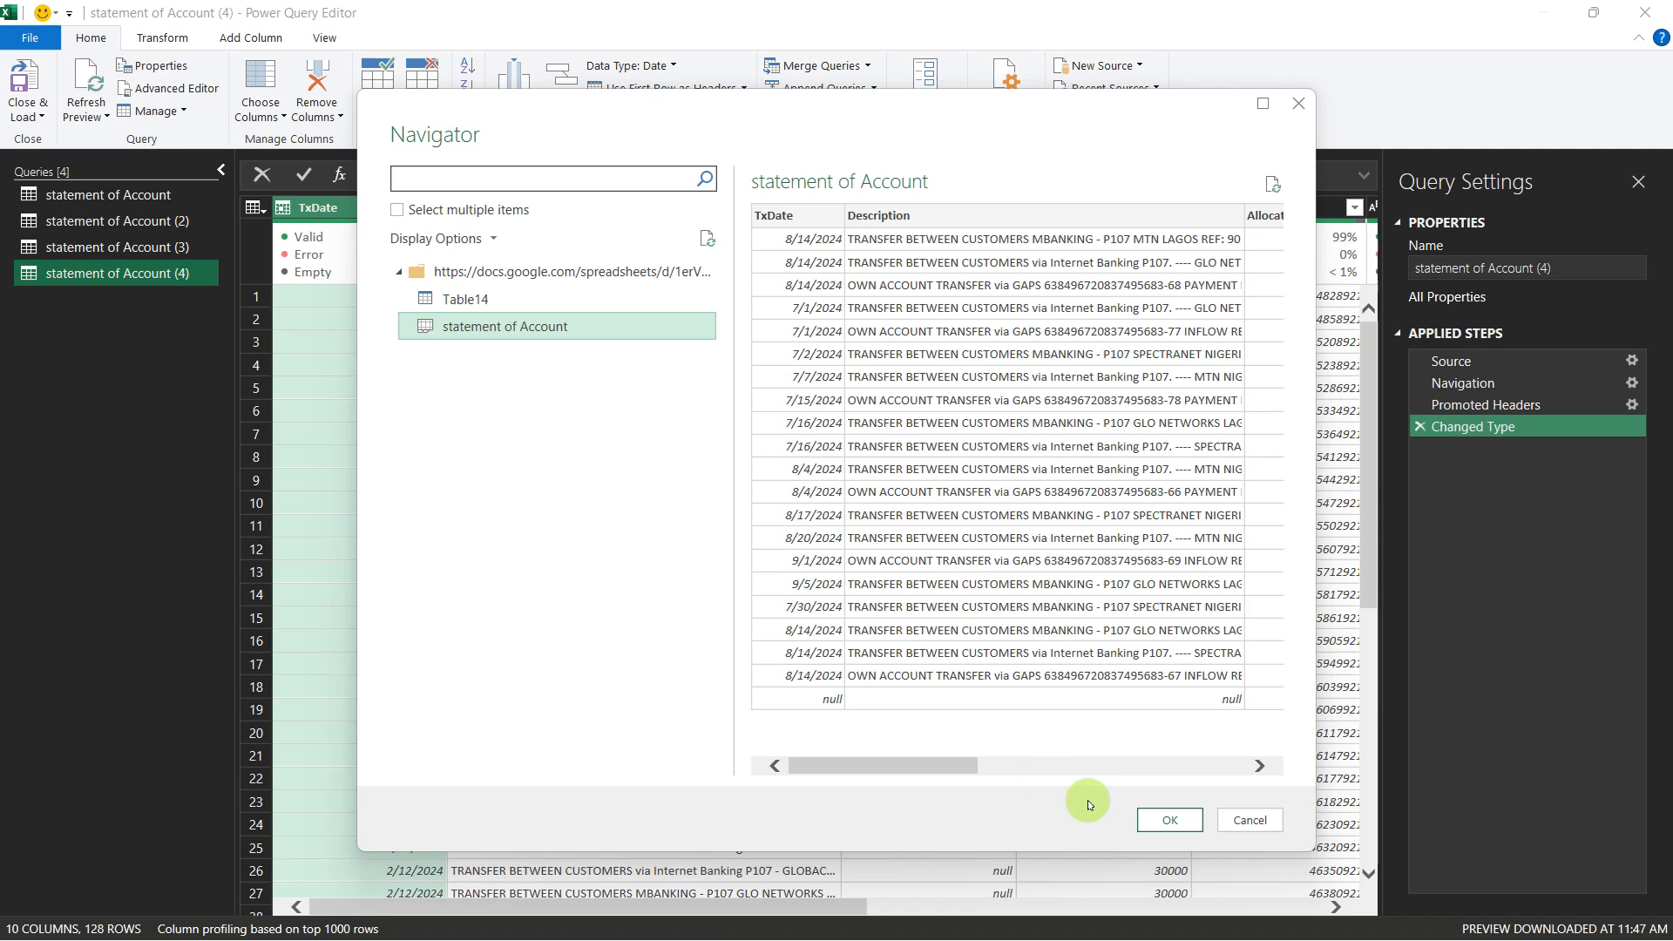
left_click(1163, 822)
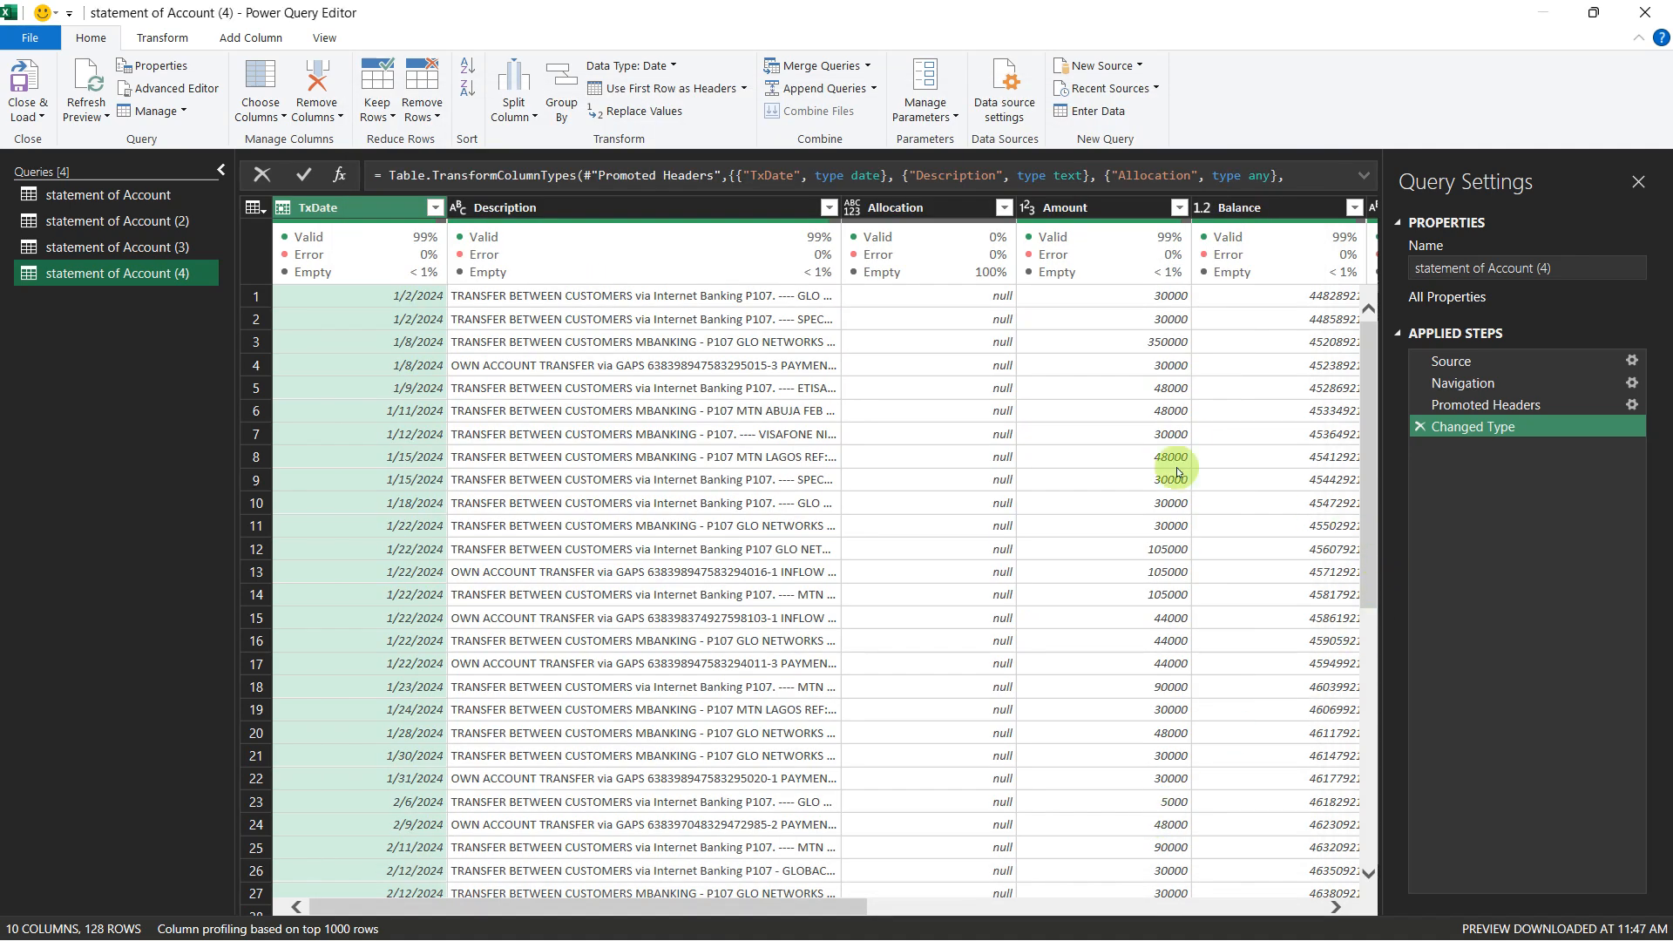
Step: Examine the last rows and all columns of the first statement of Account query, and open the statement of Account (2) query
left_click(148, 197)
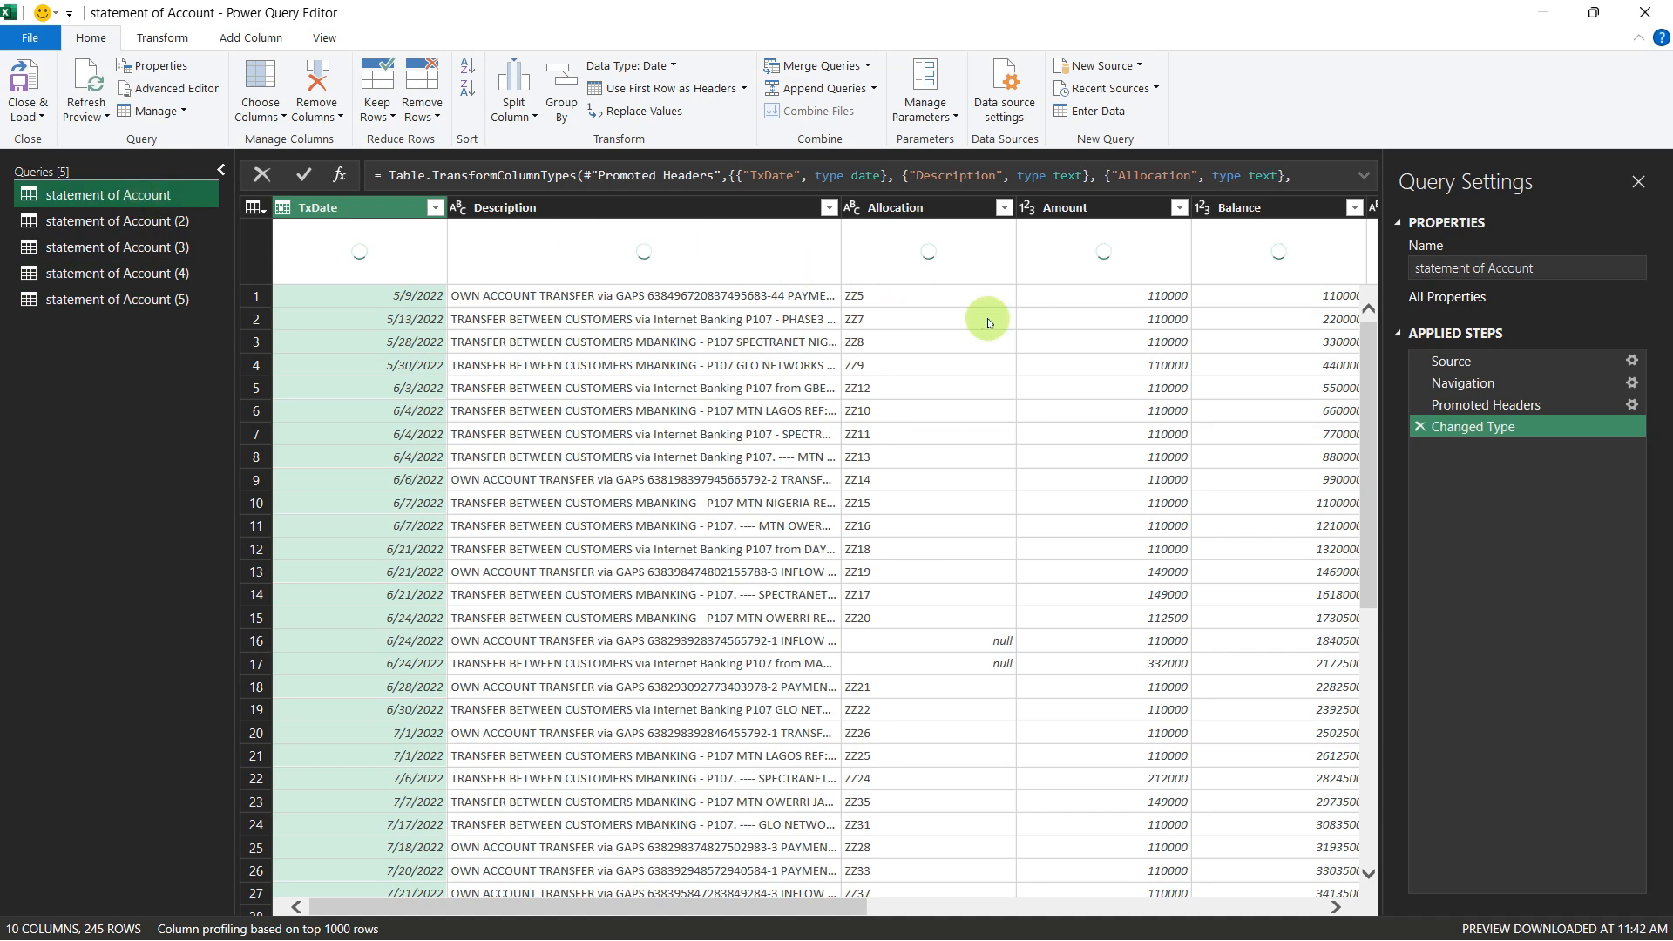
left_click_drag(1370, 386, 1343, 932)
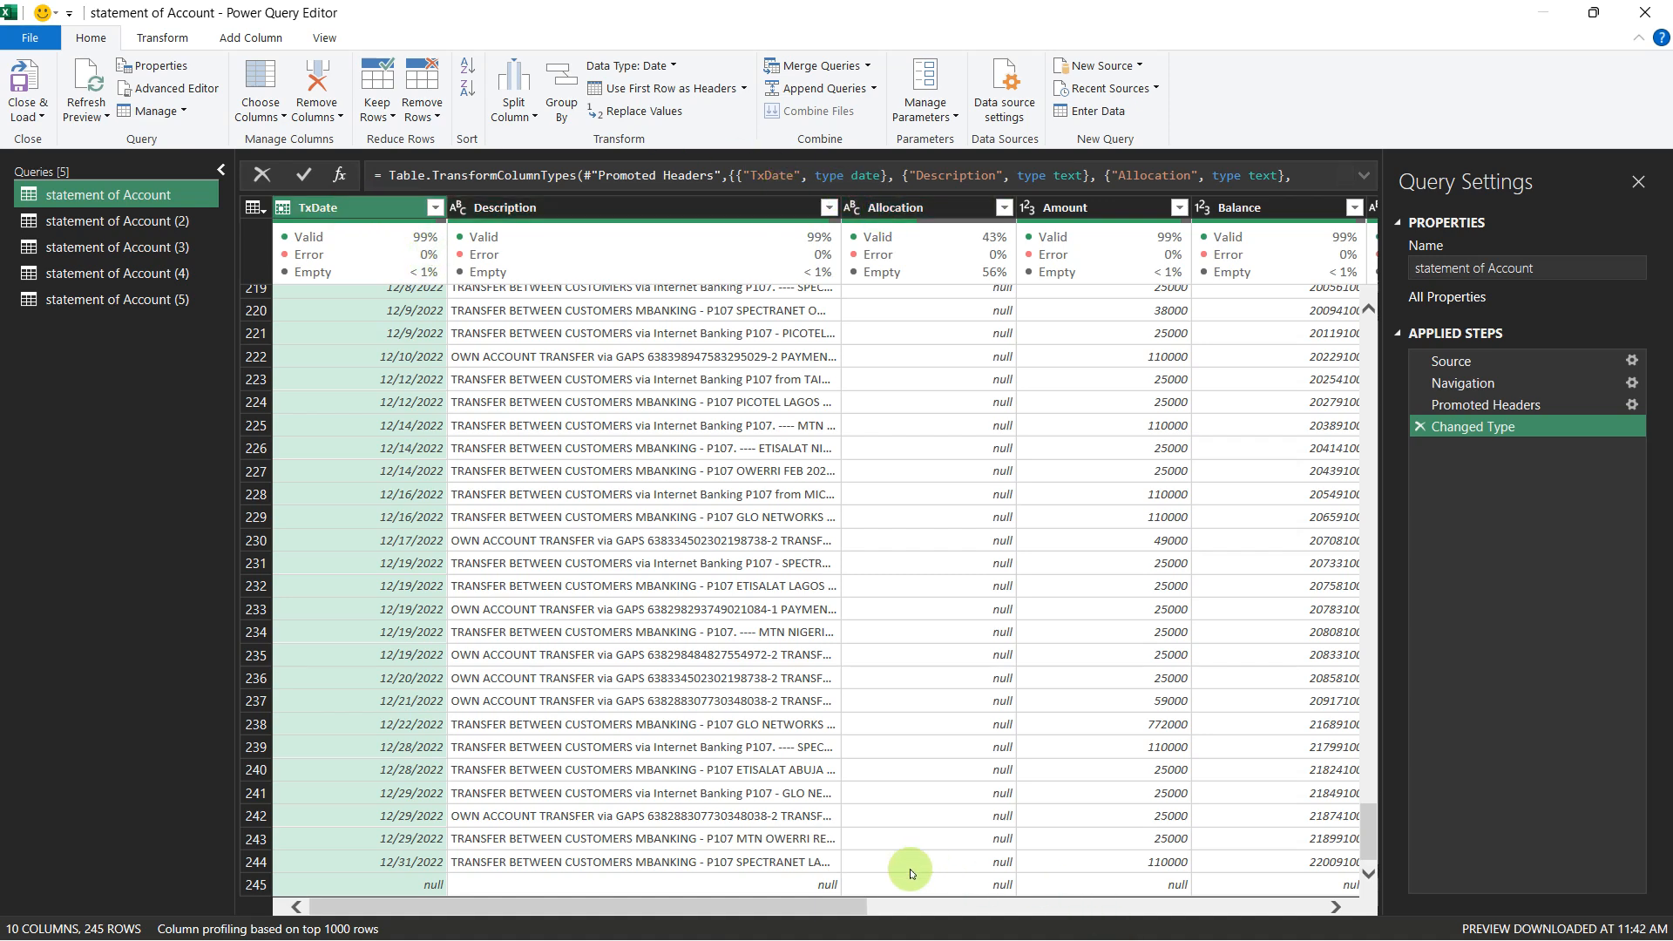
left_click_drag(829, 896, 1364, 899)
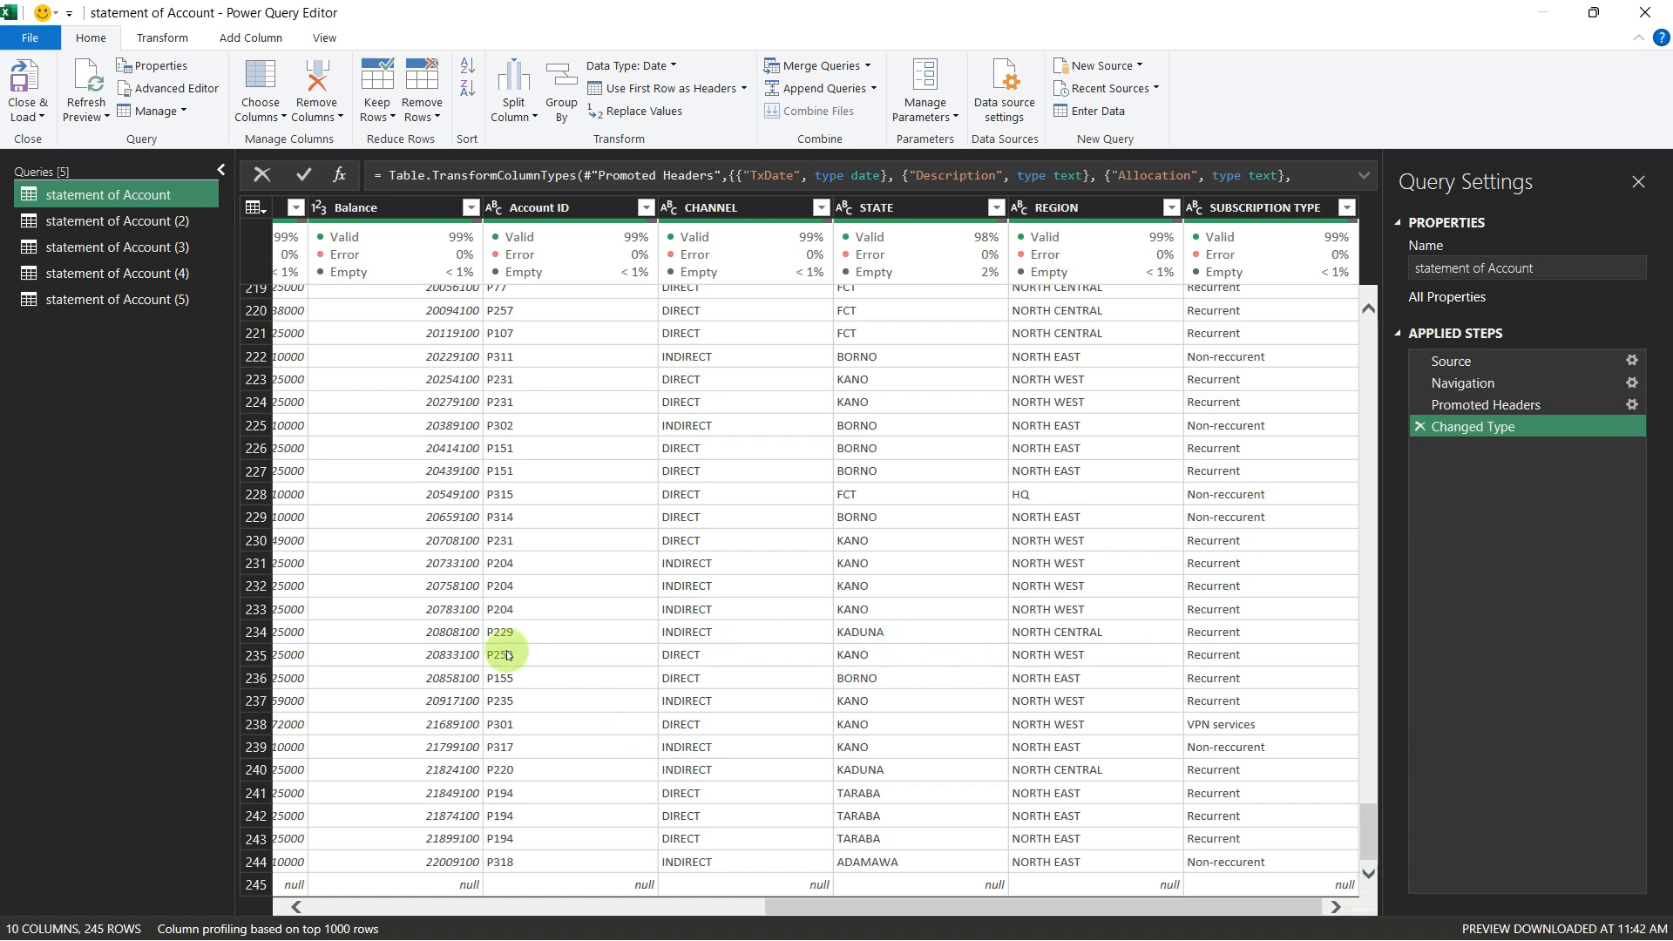
left_click_drag(809, 915, 521, 854)
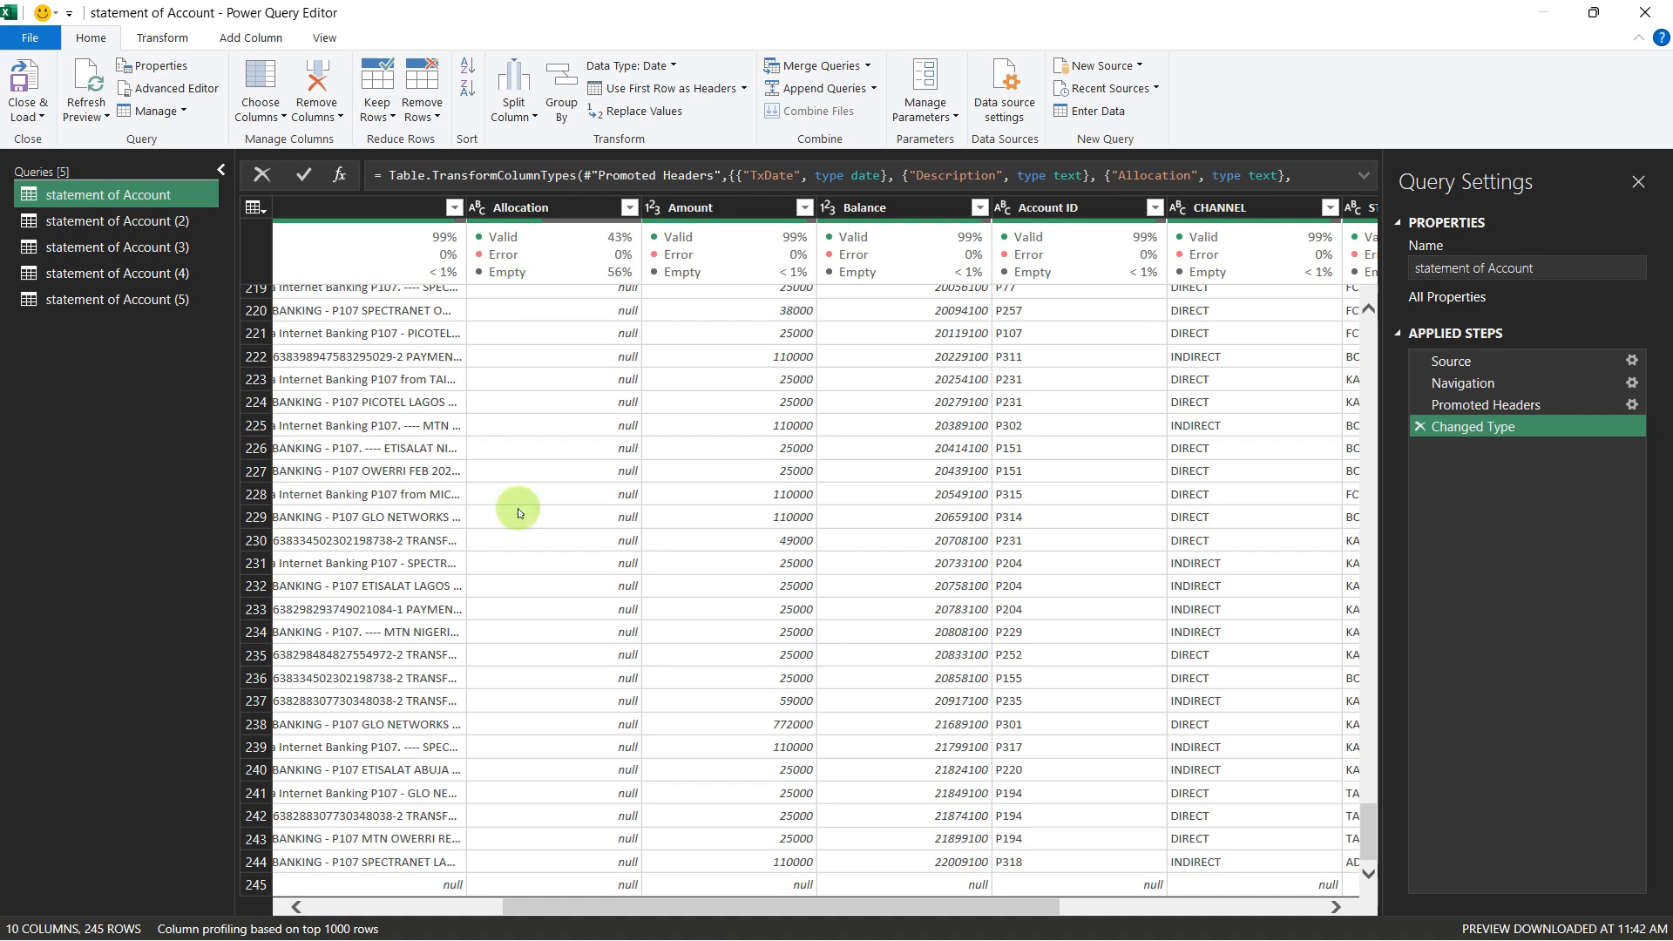
left_click_drag(596, 906, 375, 906)
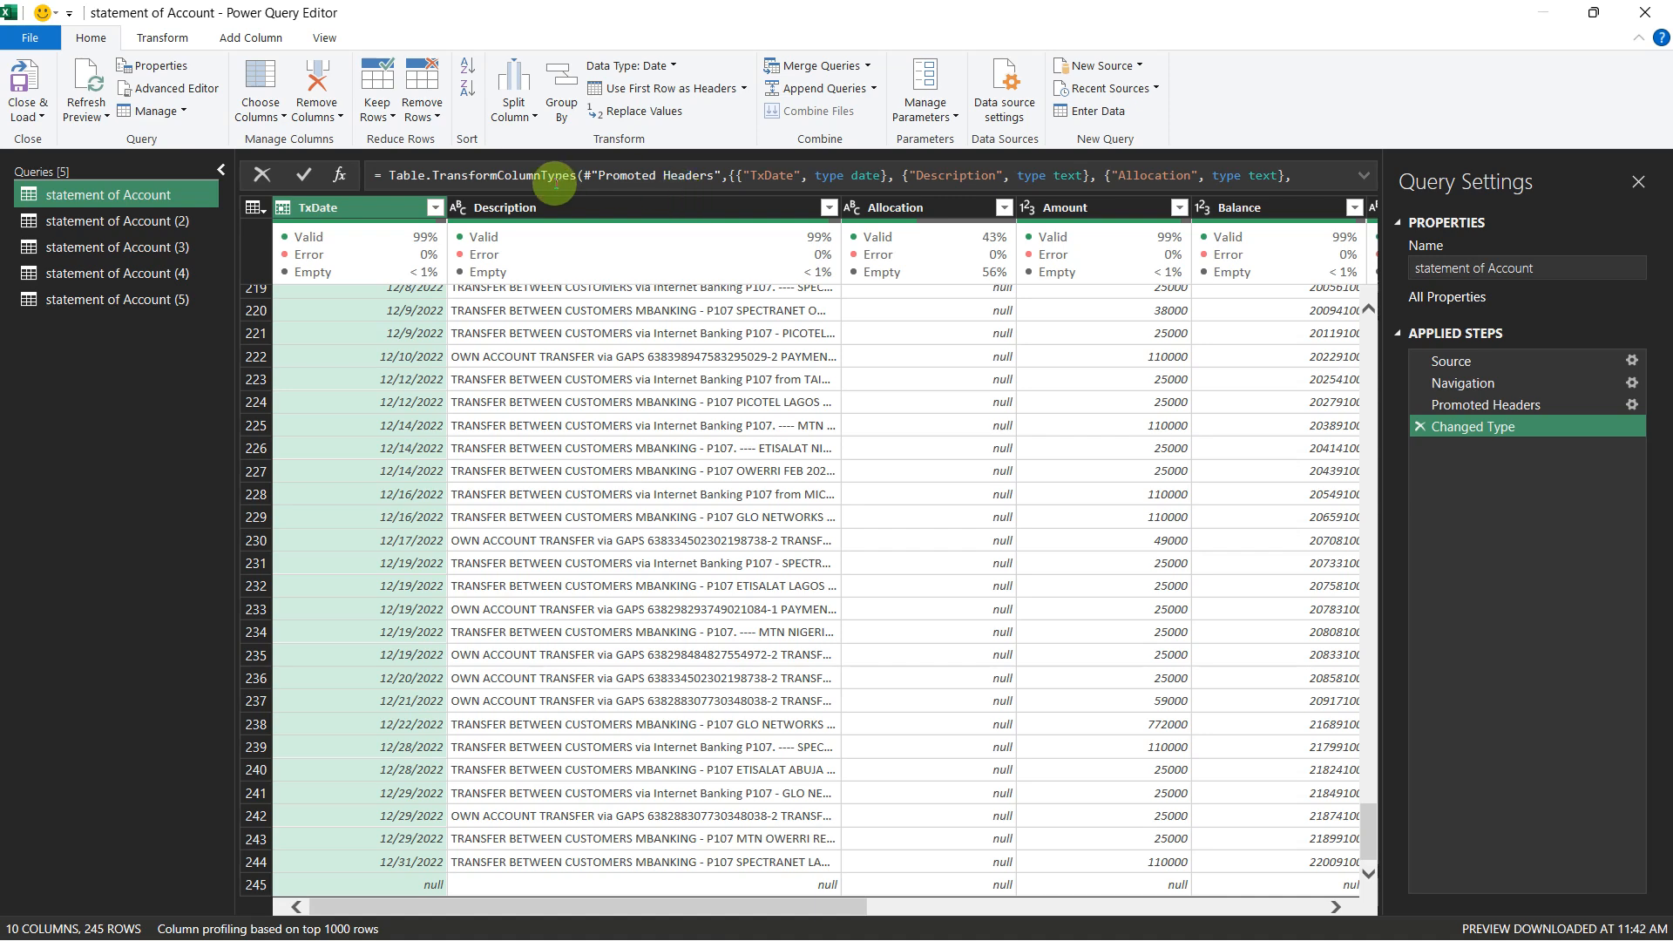
left_click(183, 223)
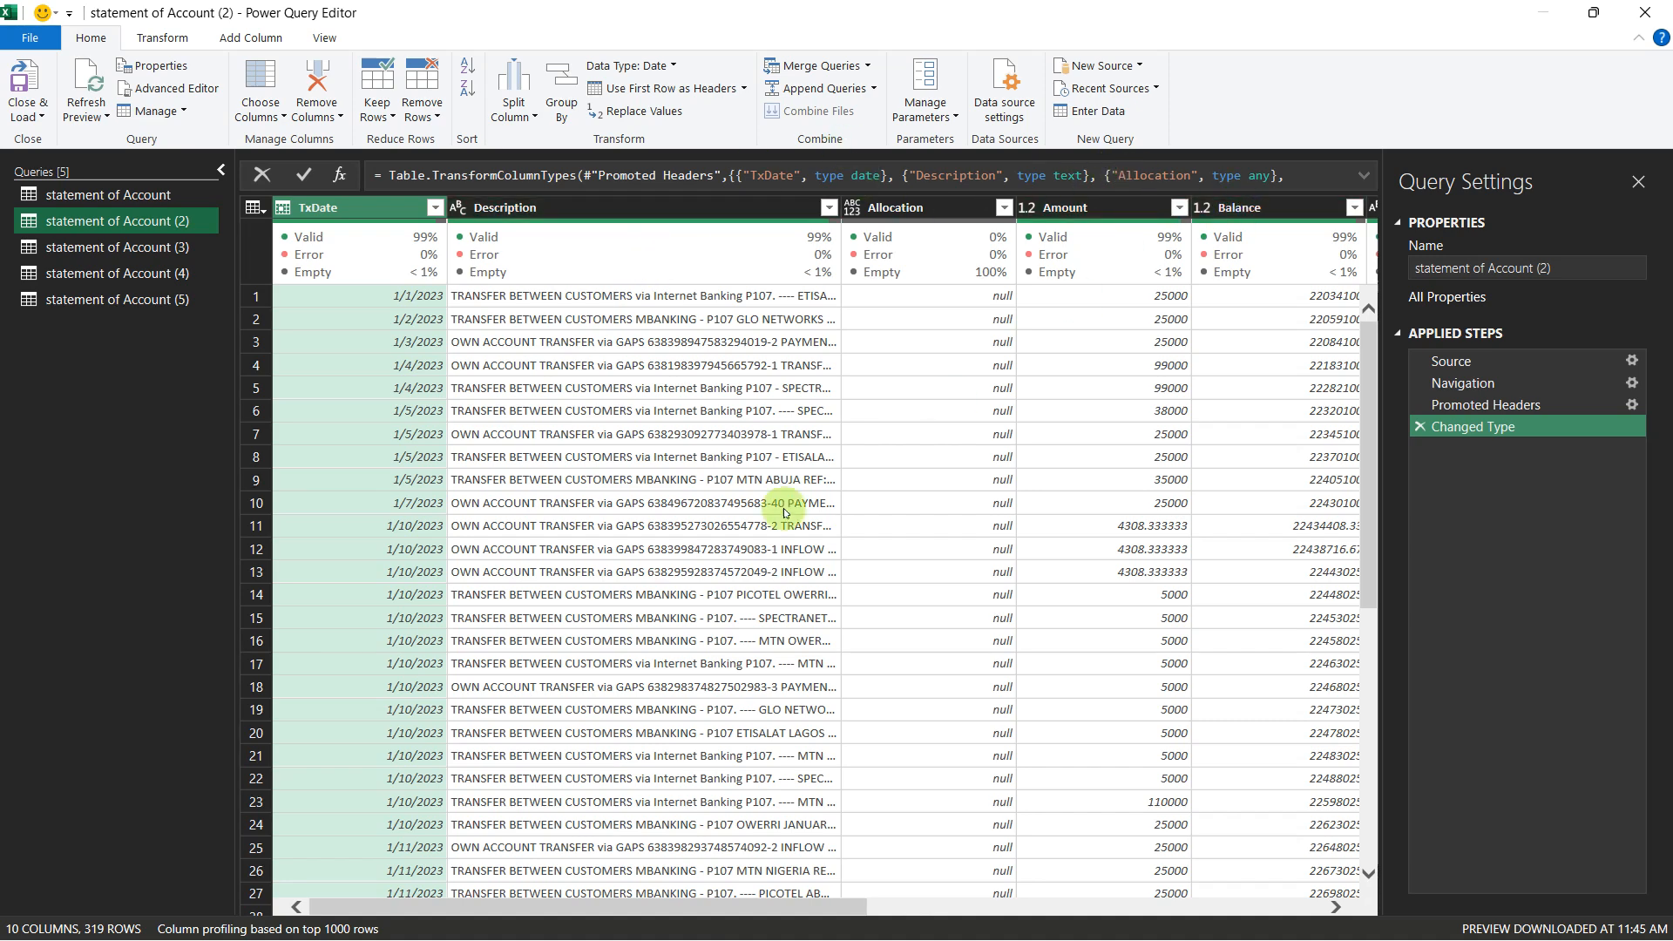
Step: Open the statement of Account (3) query, and examine the first statement of Account query from its first to its last row
left_click(137, 250)
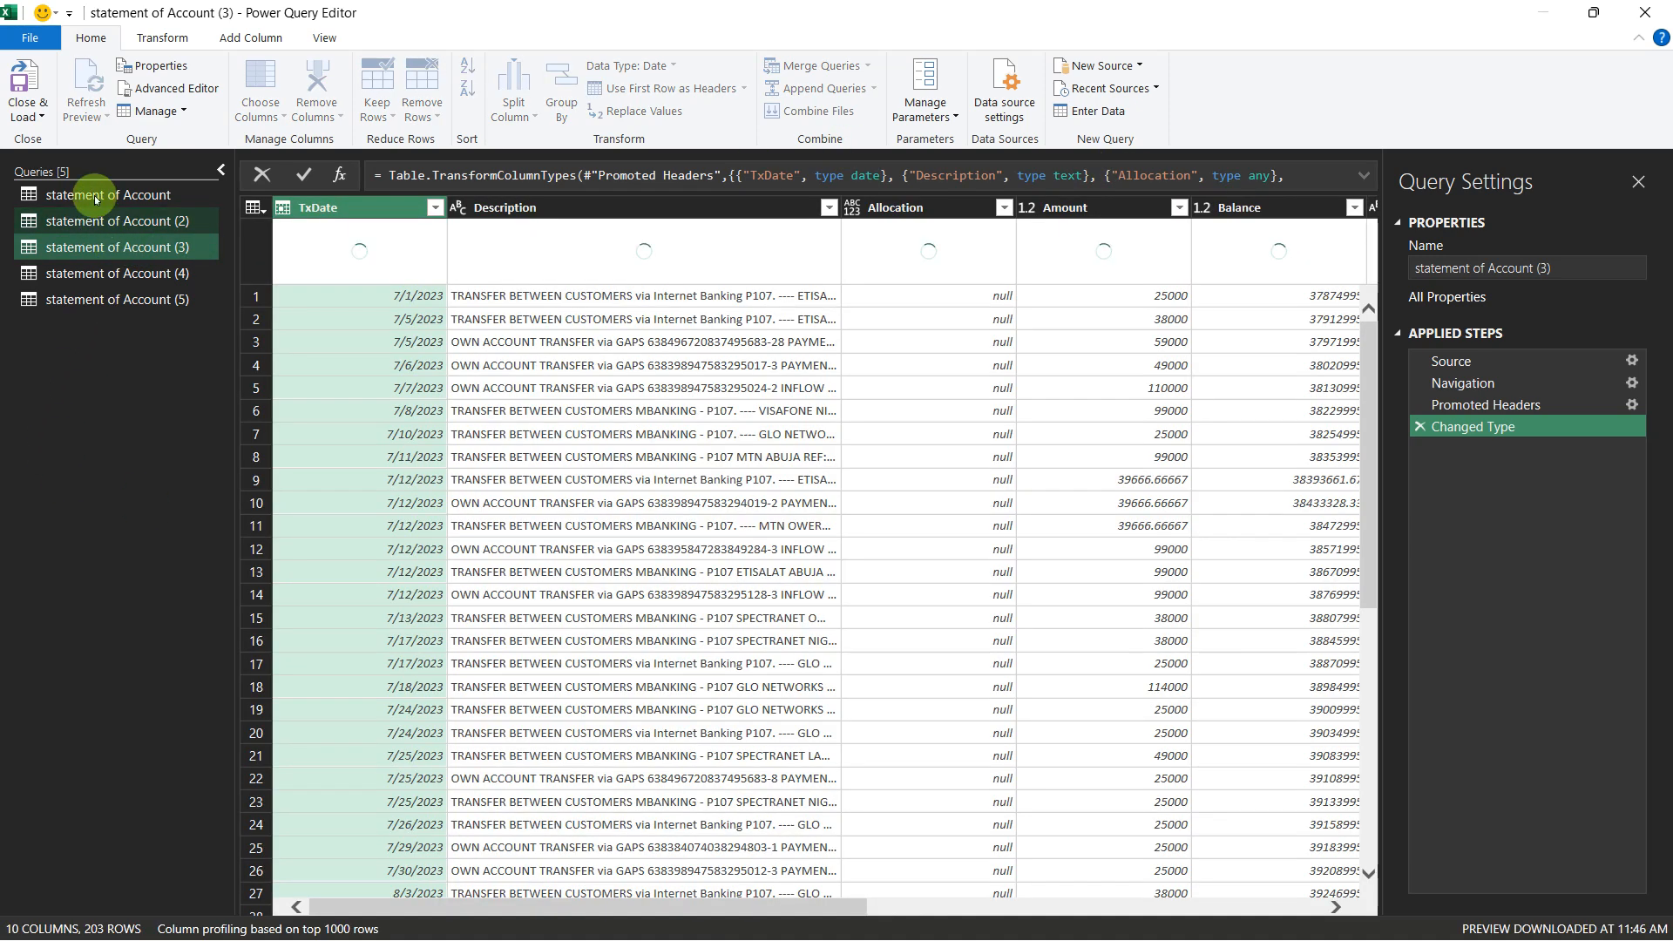
left_click(95, 195)
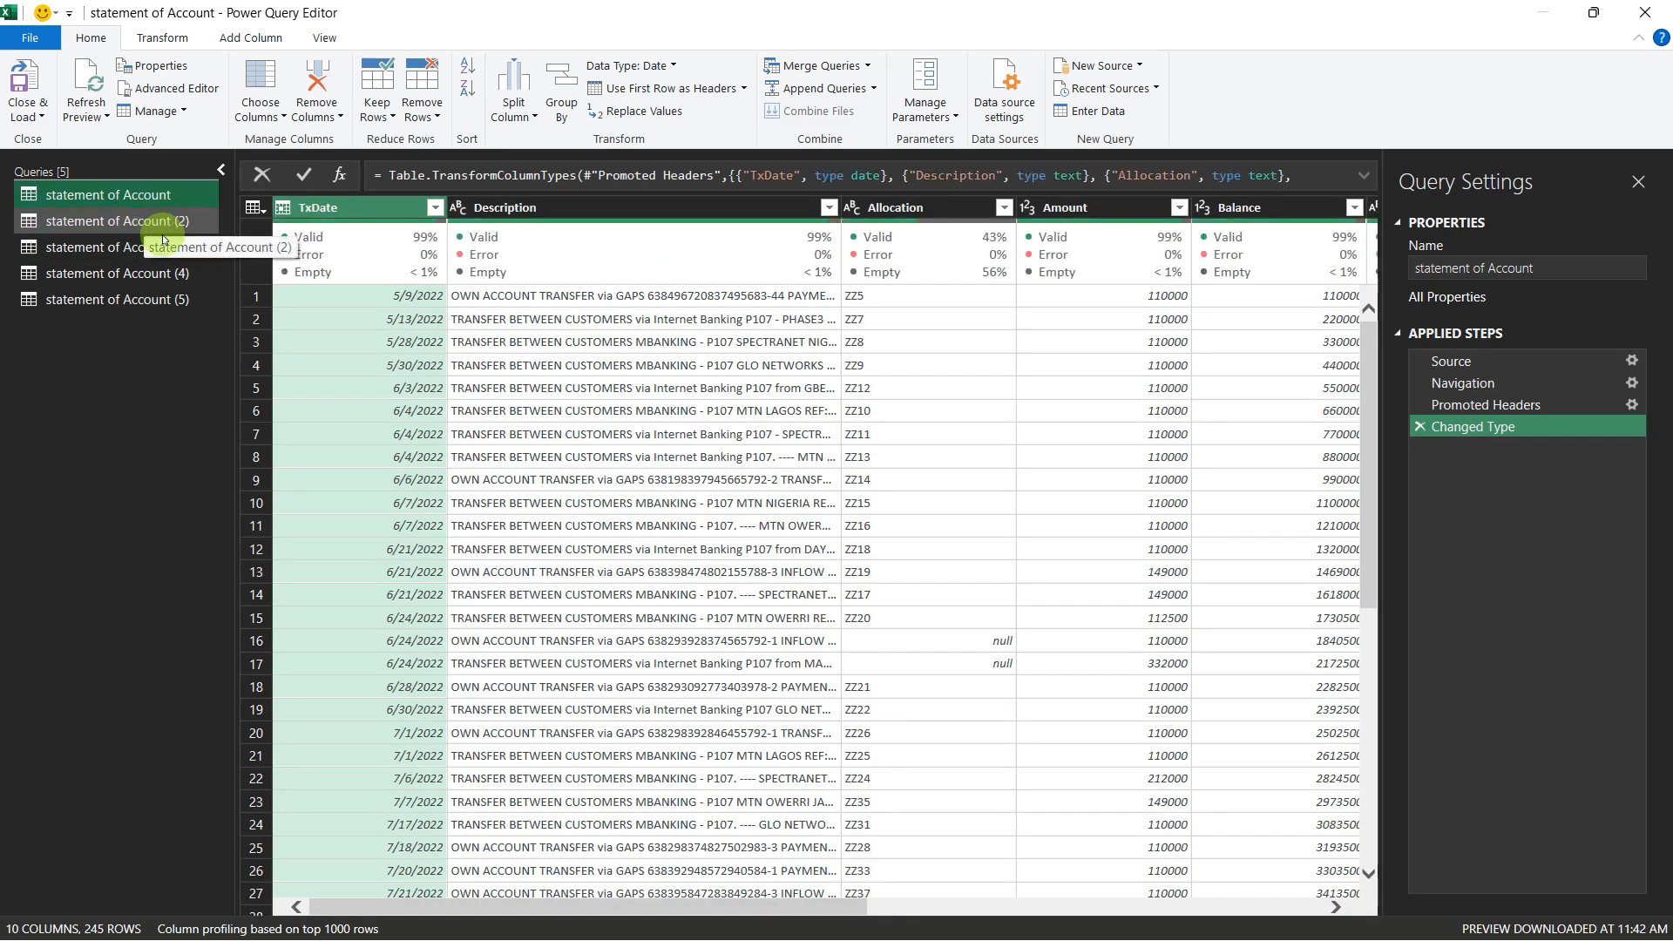
scroll(451, 513, "down", 8)
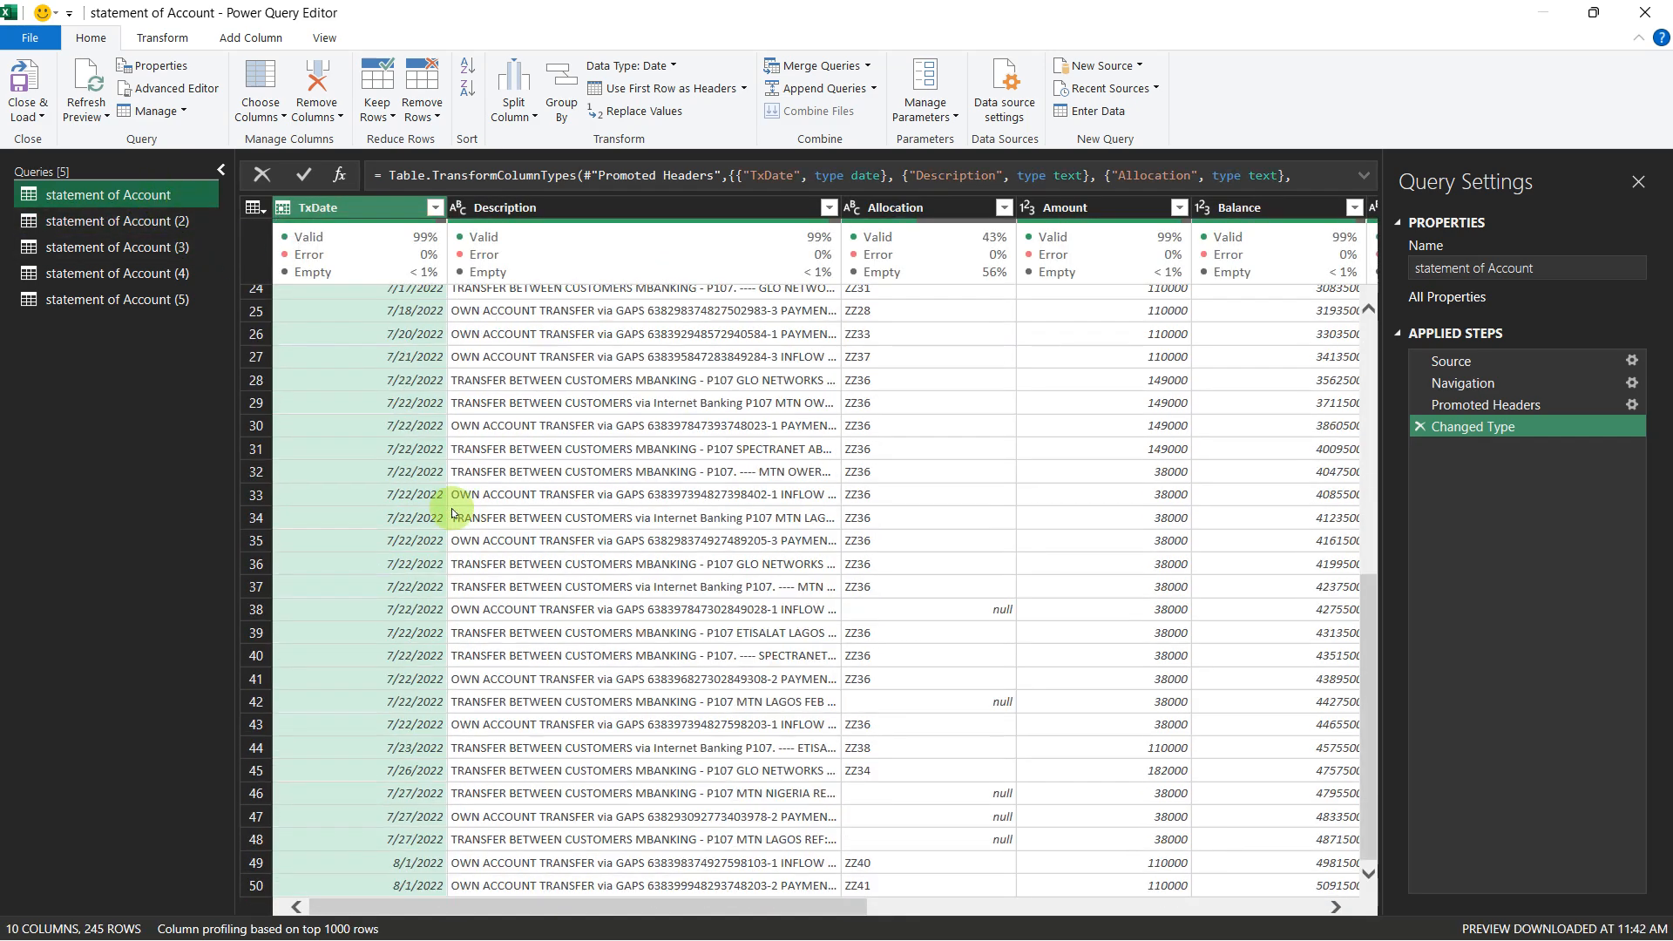
scroll(451, 514, "down", 20)
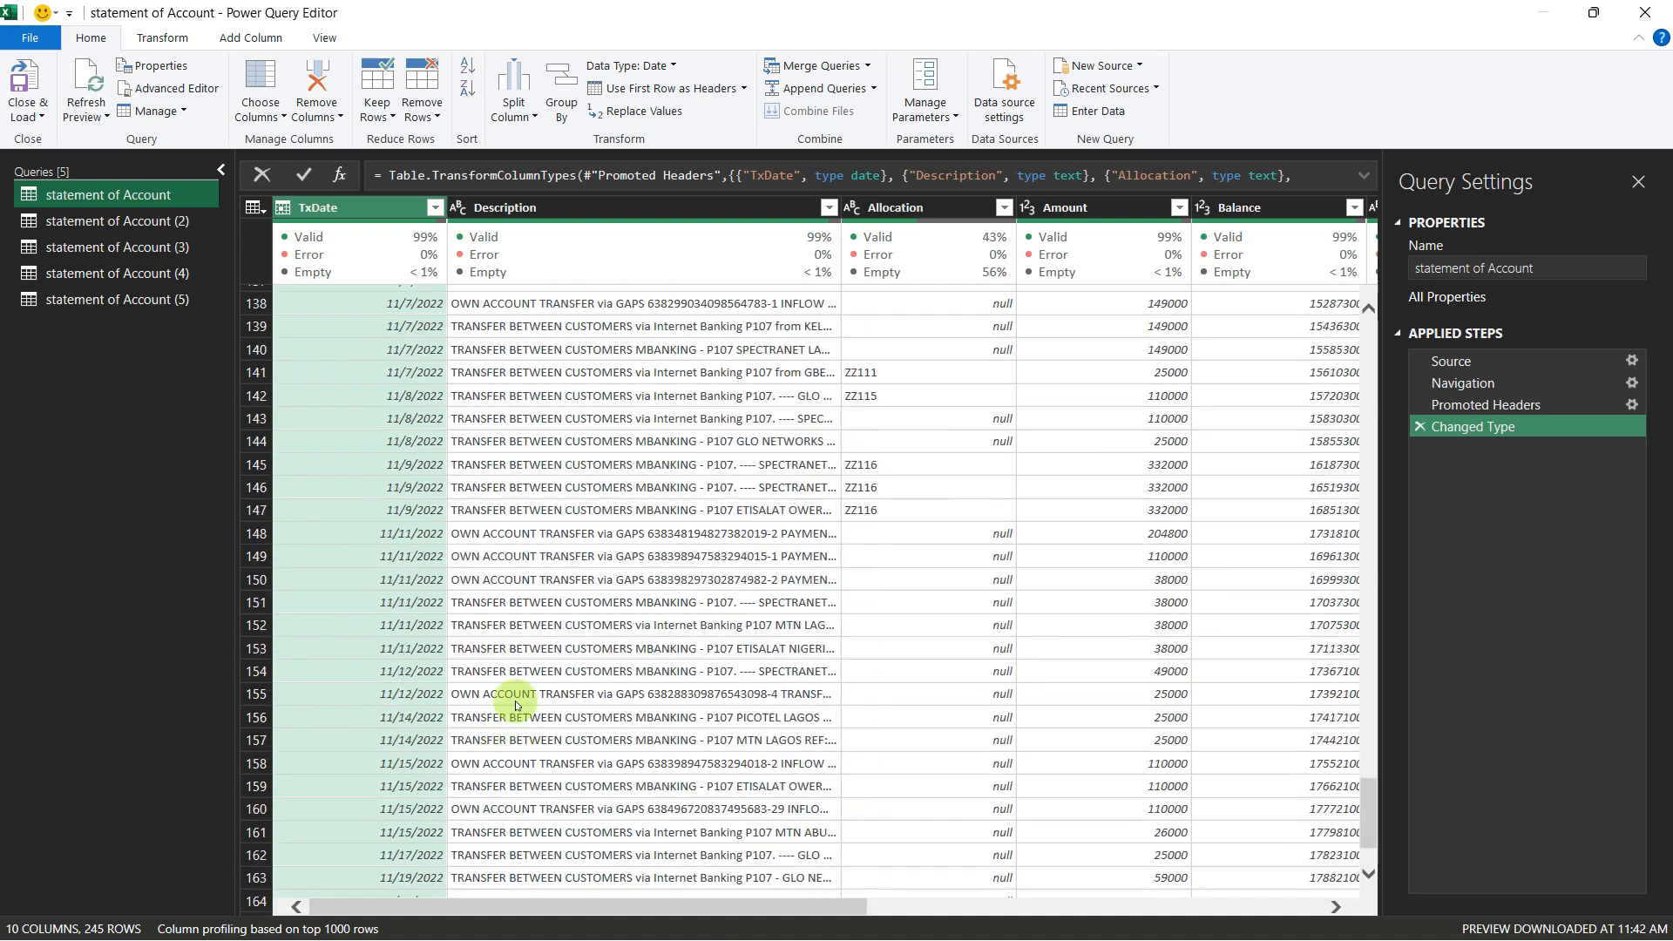
scroll(517, 704, "down", 20)
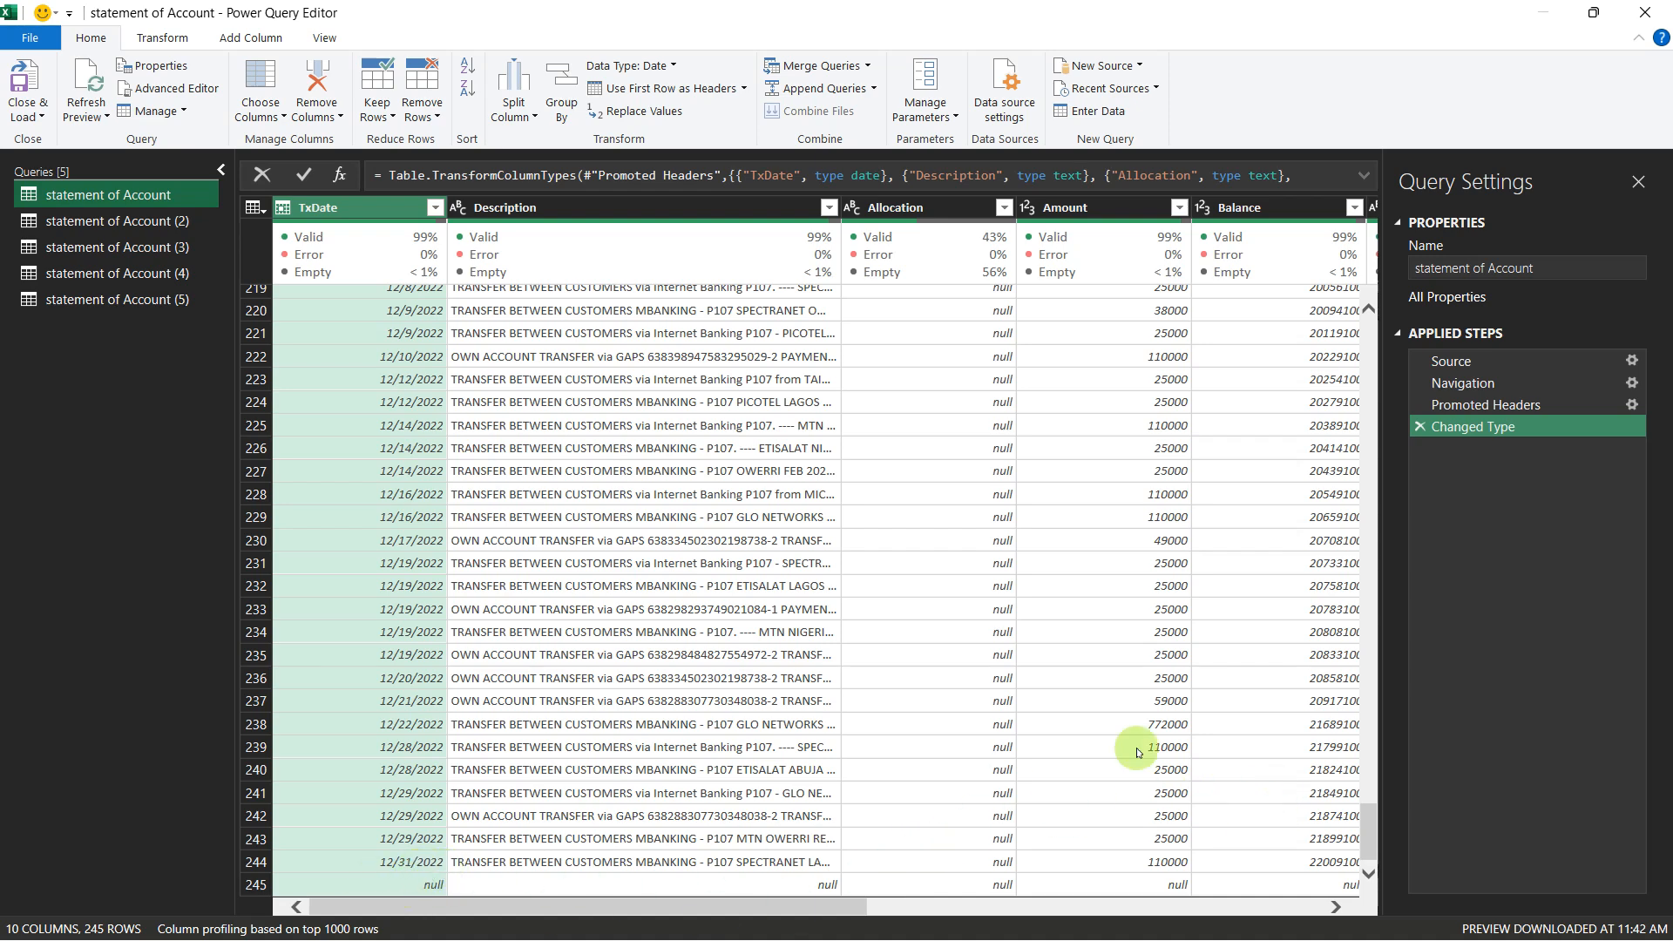
left_click_drag(1375, 817, 1367, 321)
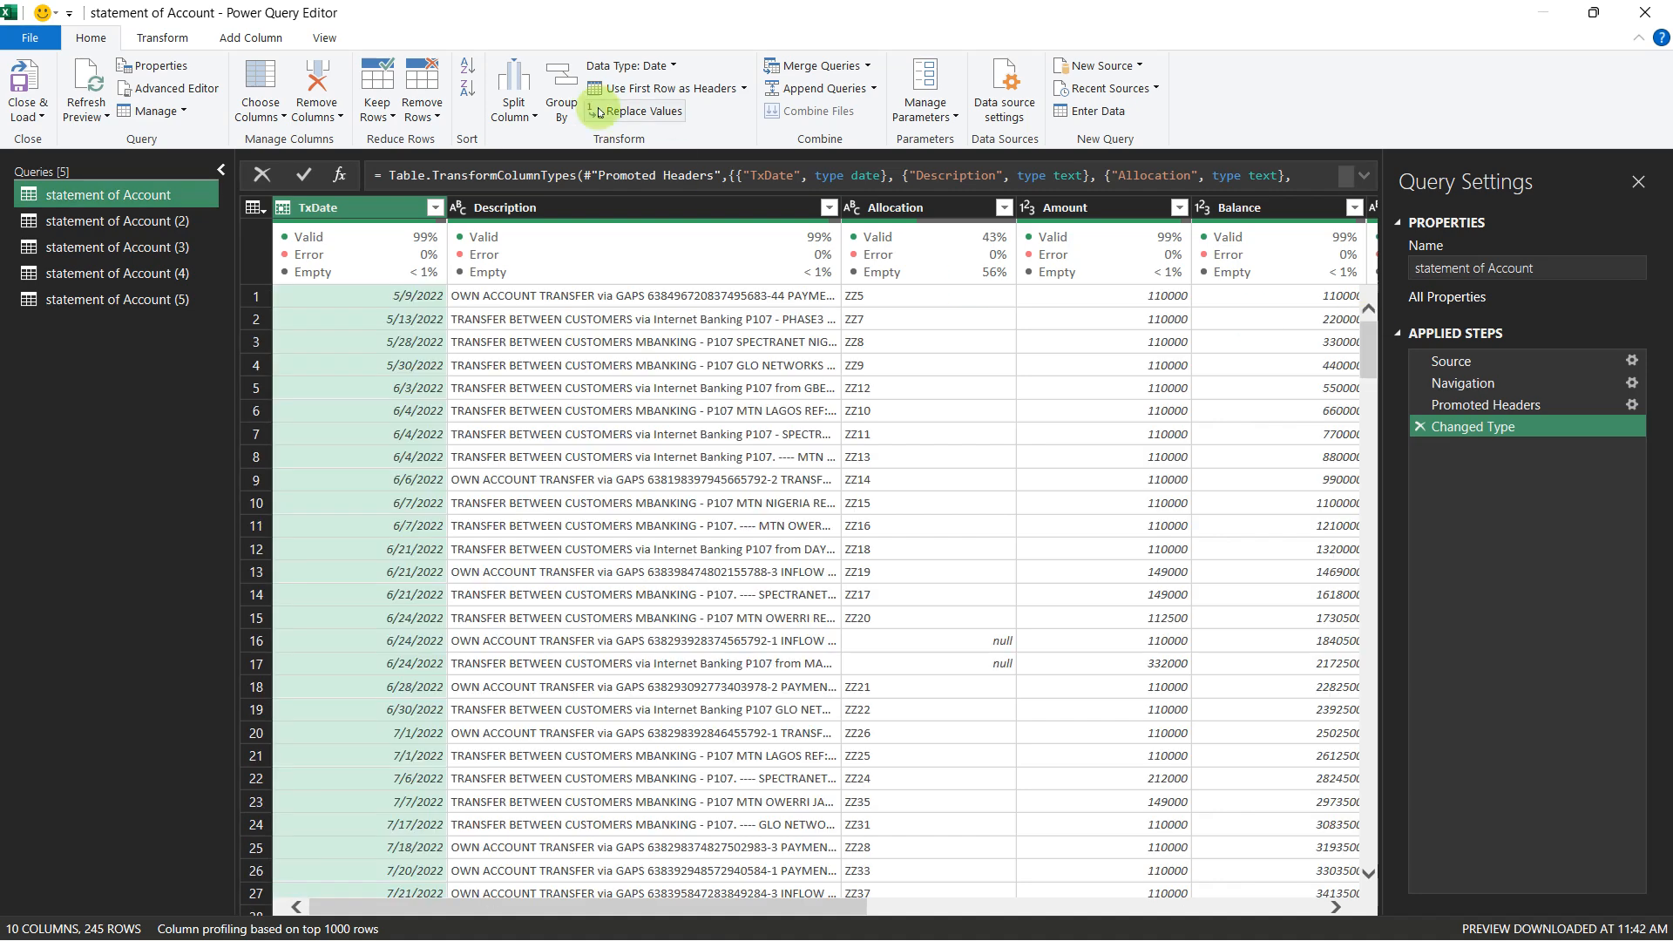
Step: Append statement of Account and statement of Account (2), (3), (4) and (5) into one new query, using the three or more tables option
left_click(872, 90)
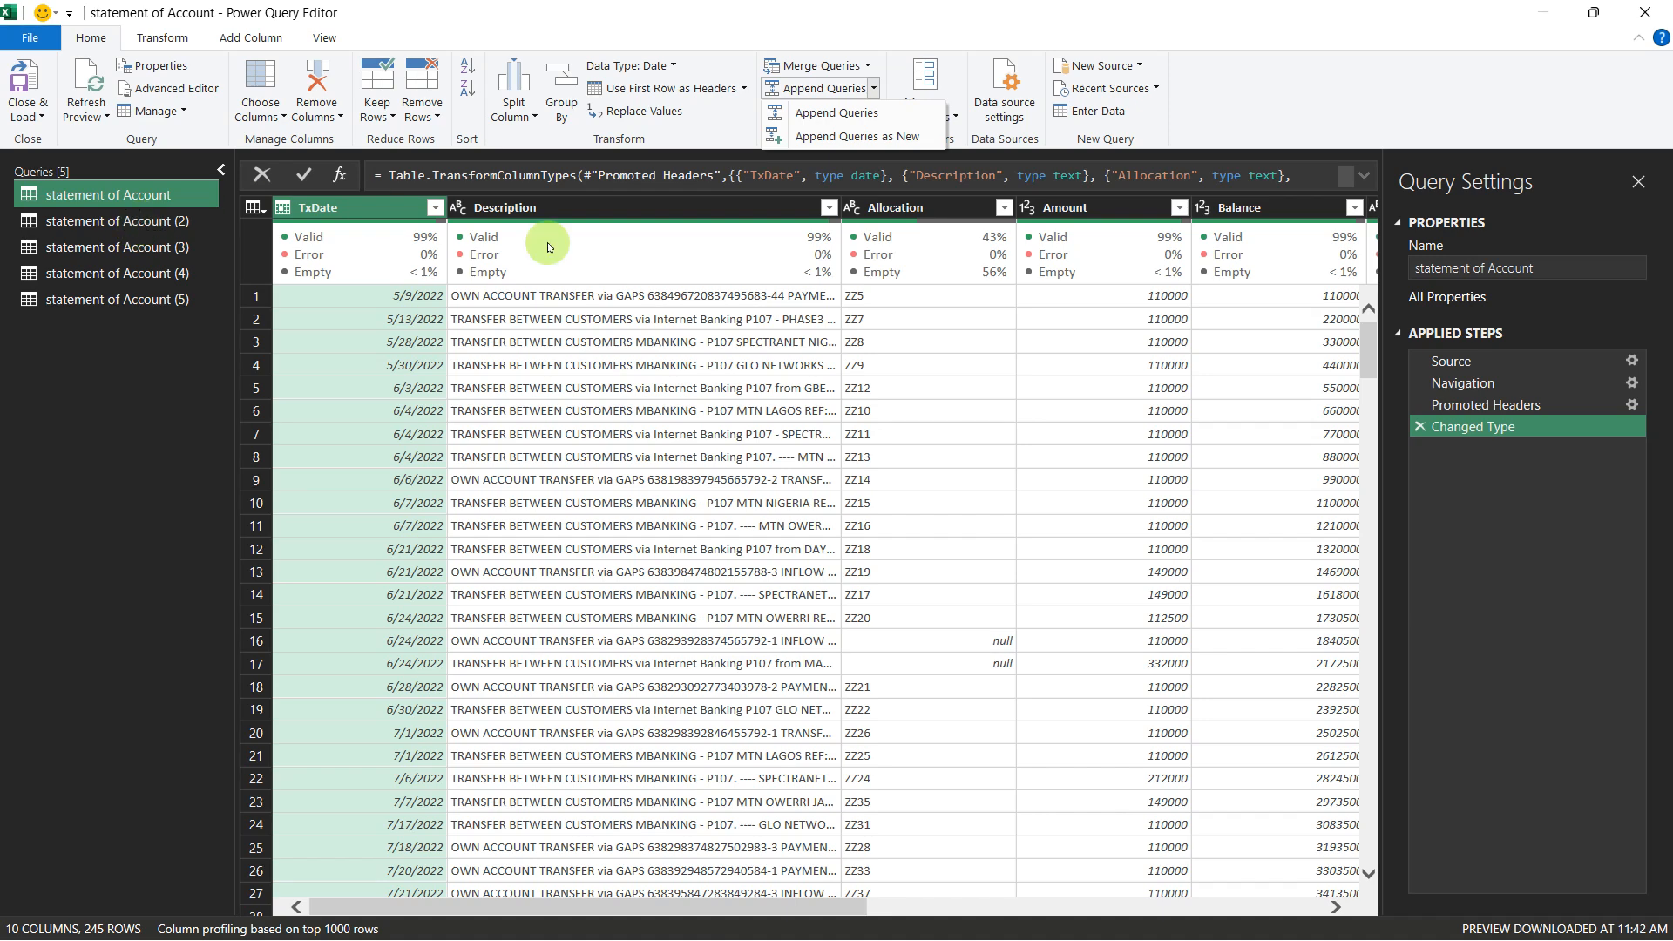
left_click(836, 137)
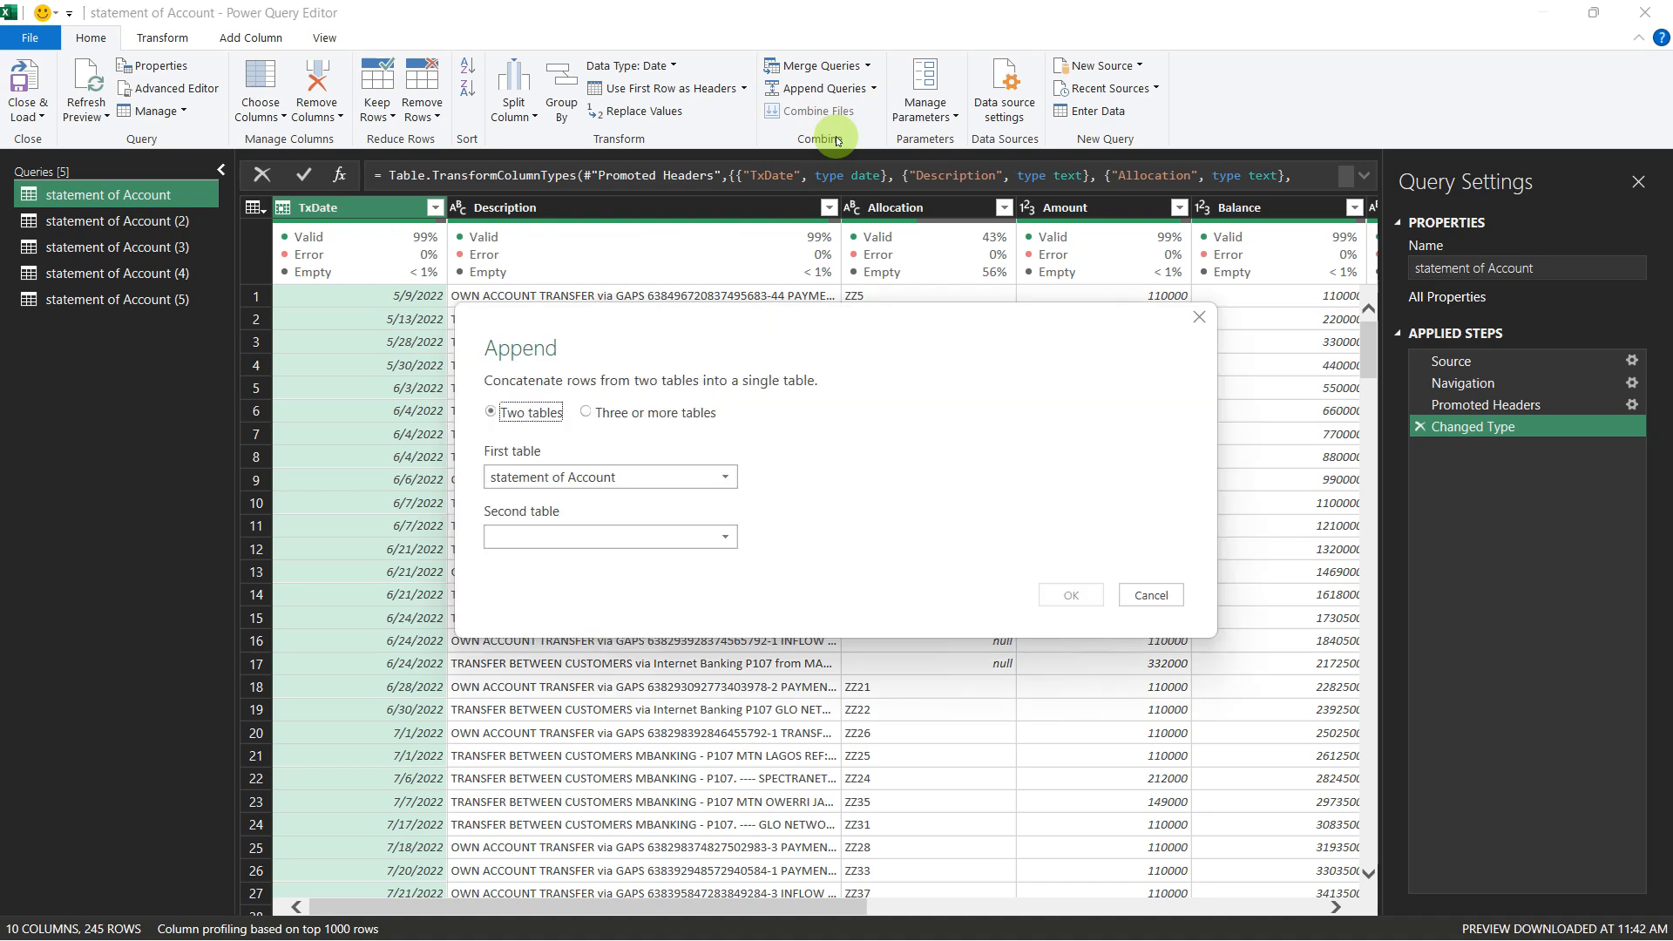
left_click(590, 416)
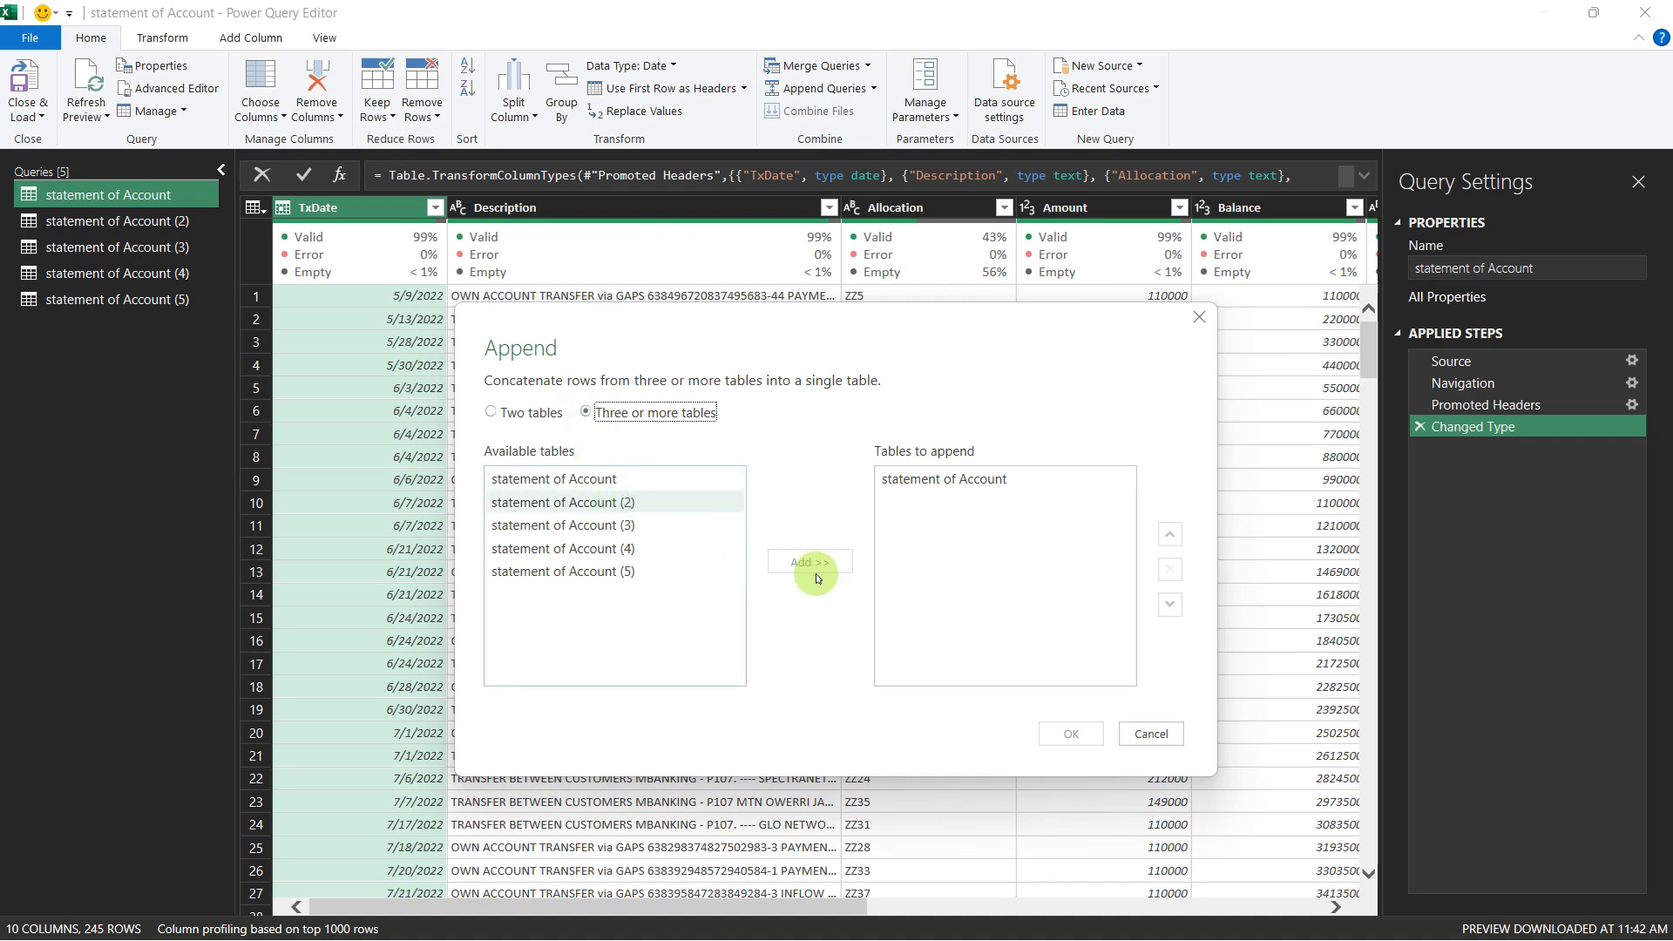
left_click(627, 503)
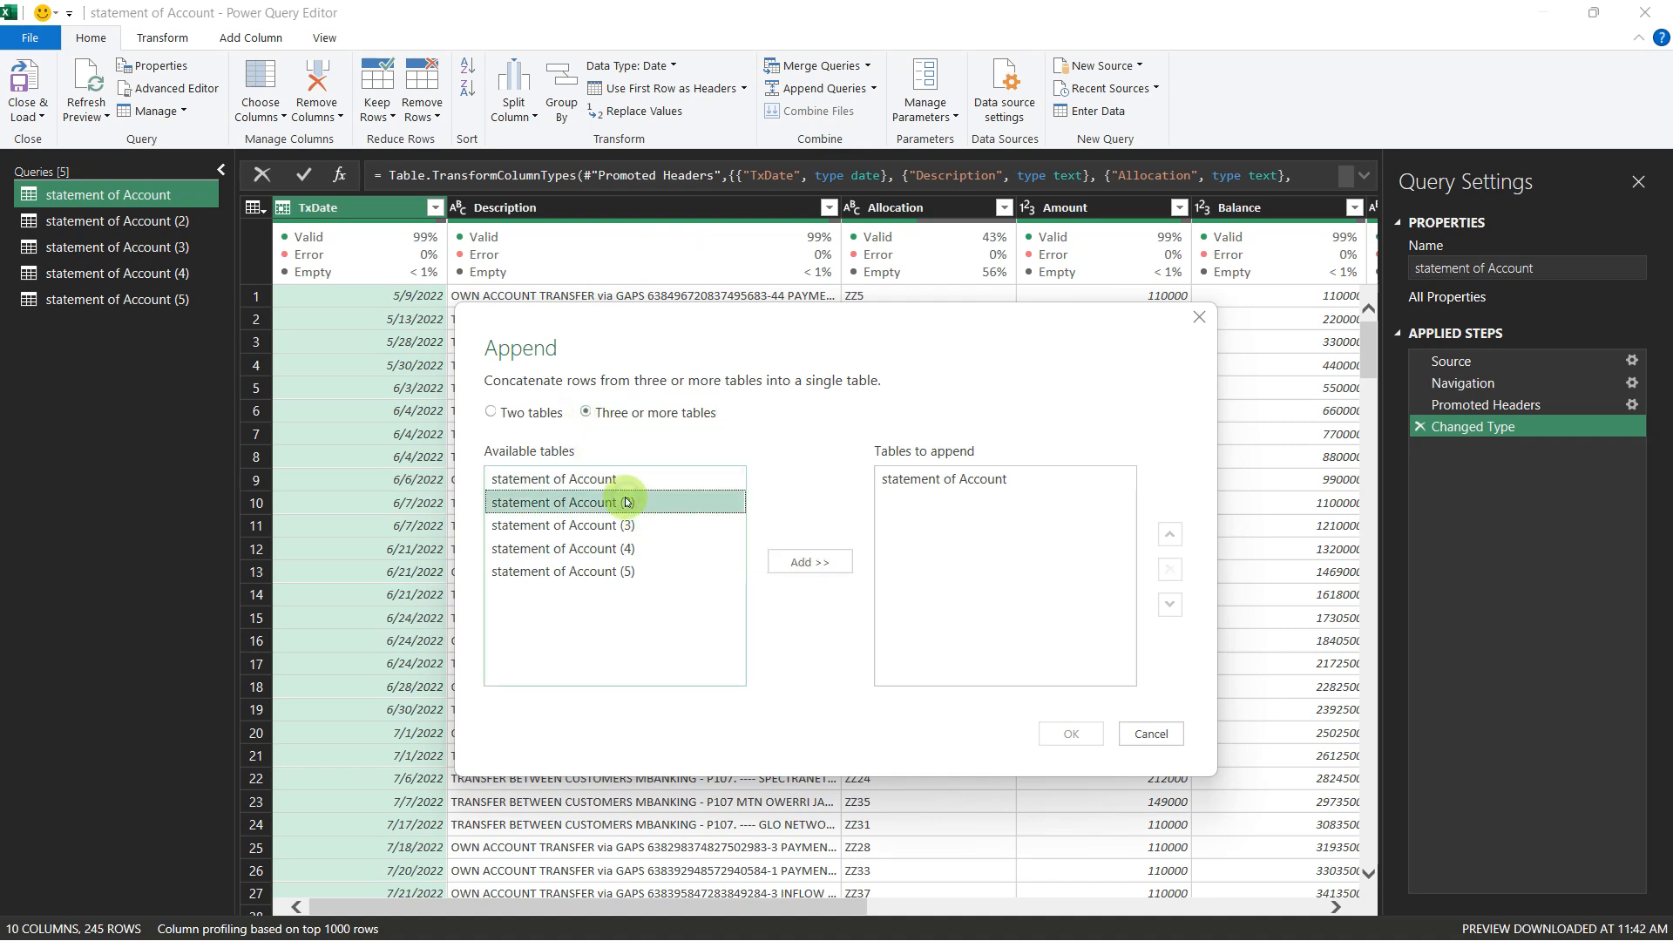
left_click(809, 561)
left_click(689, 538)
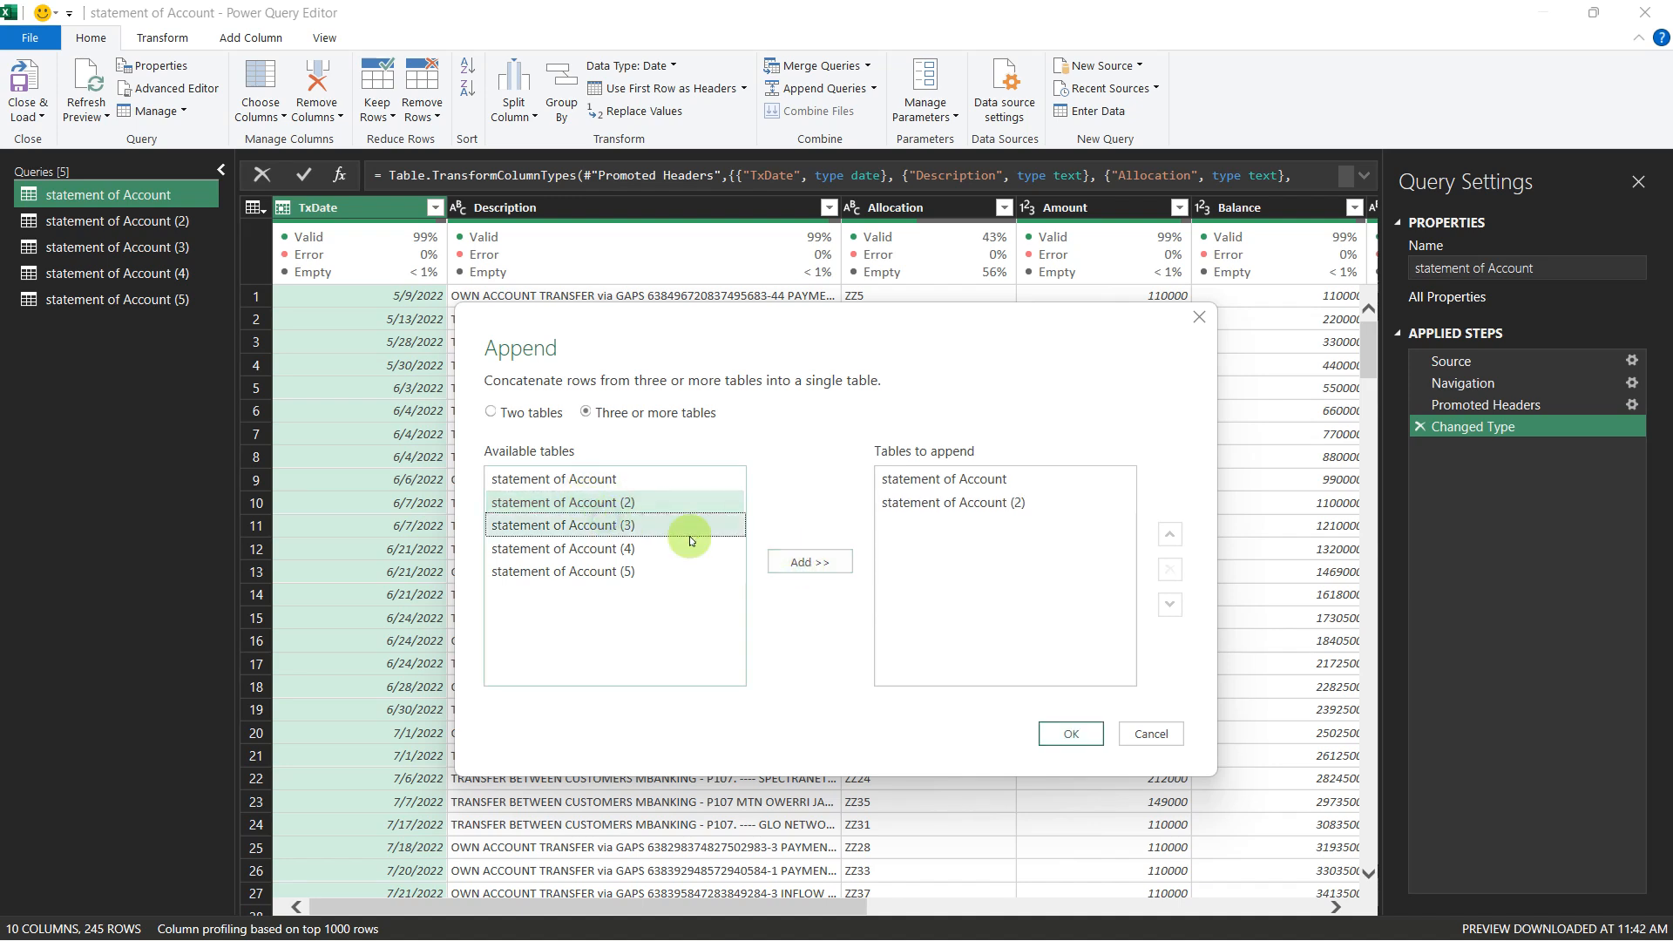
left_click(787, 562)
left_click(590, 548)
left_click(784, 562)
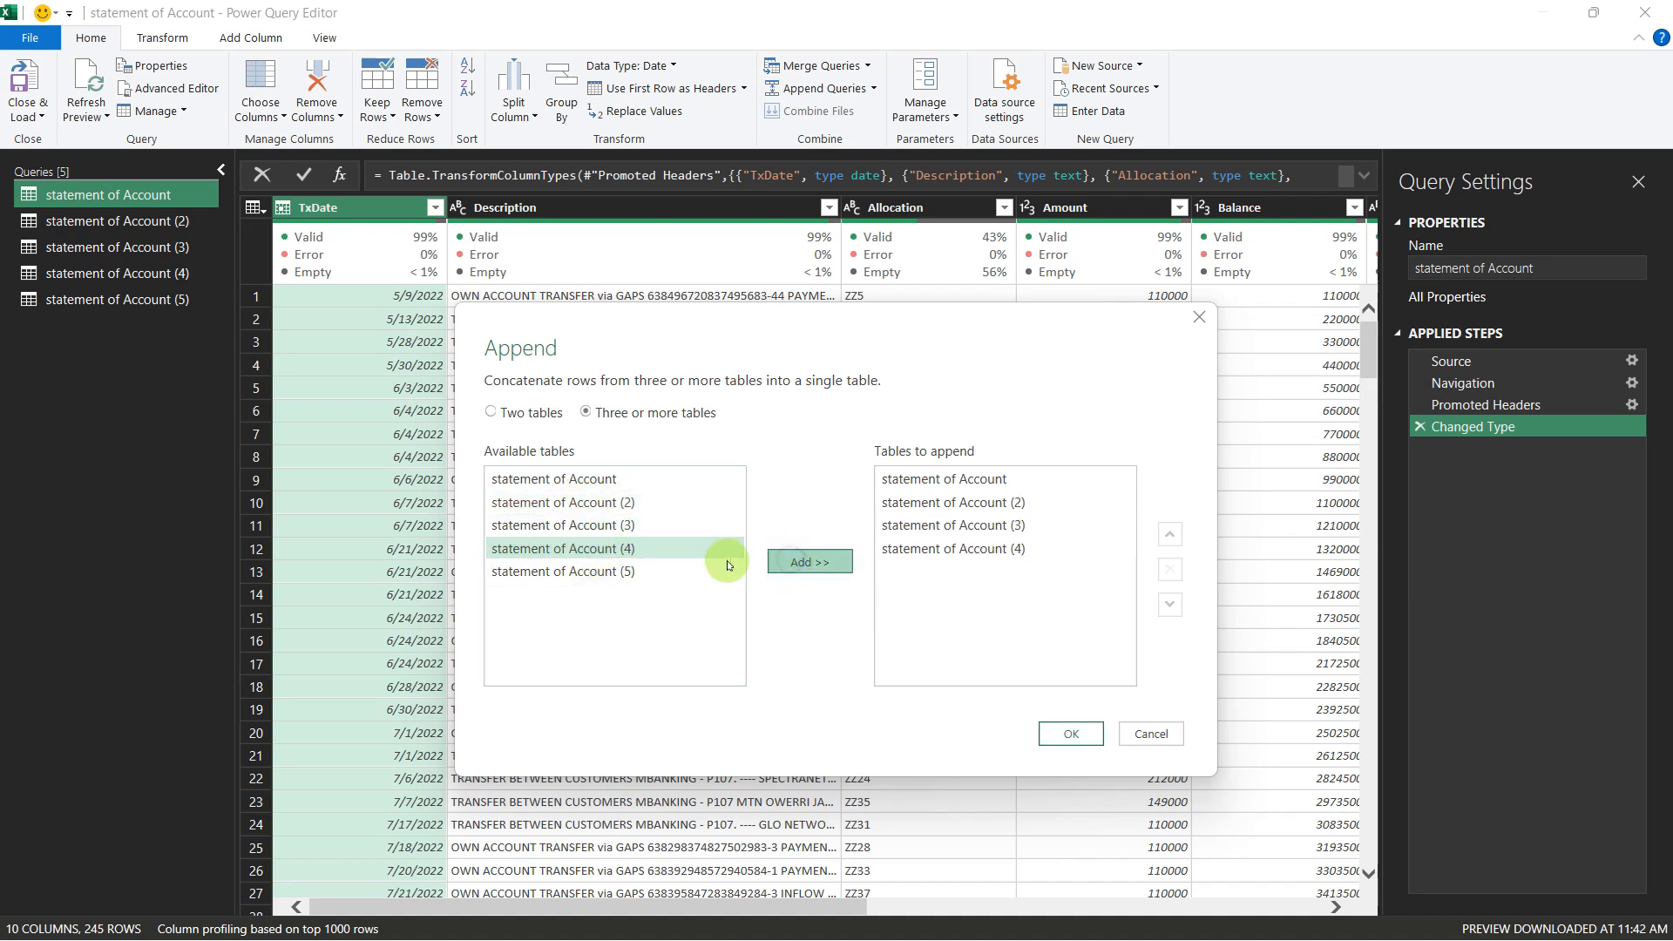
left_click(649, 571)
left_click(782, 562)
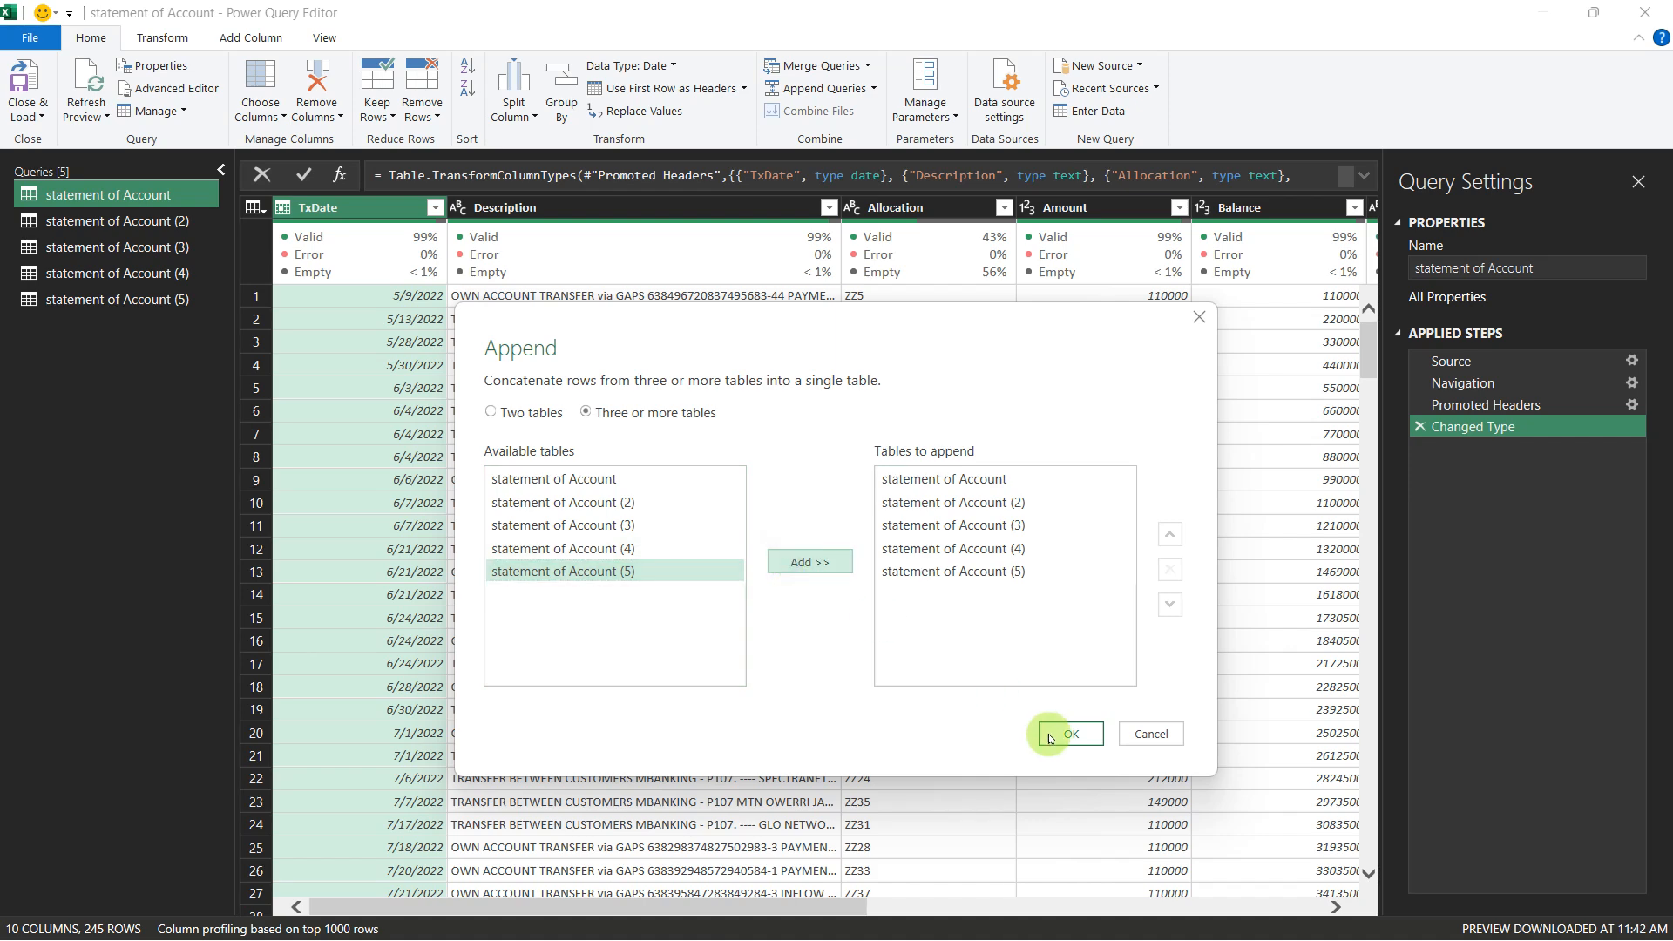
left_click(1056, 733)
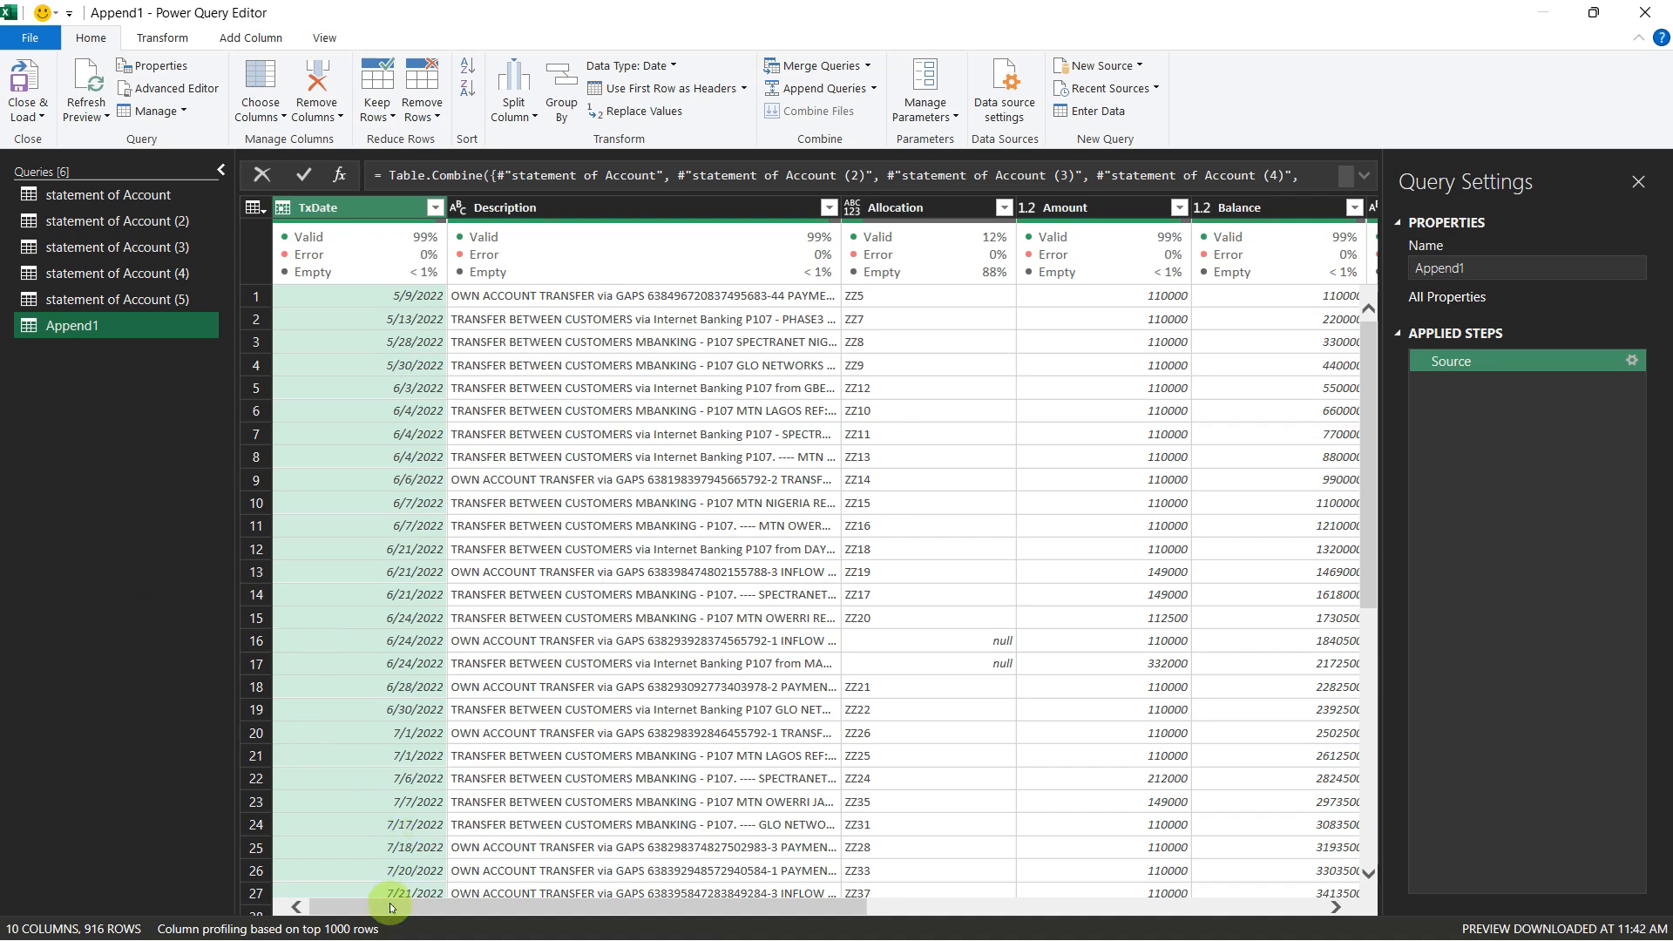
Step: Remove the Allocation and Balance columns from the Append1 query
left_click_drag(391, 906, 286, 934)
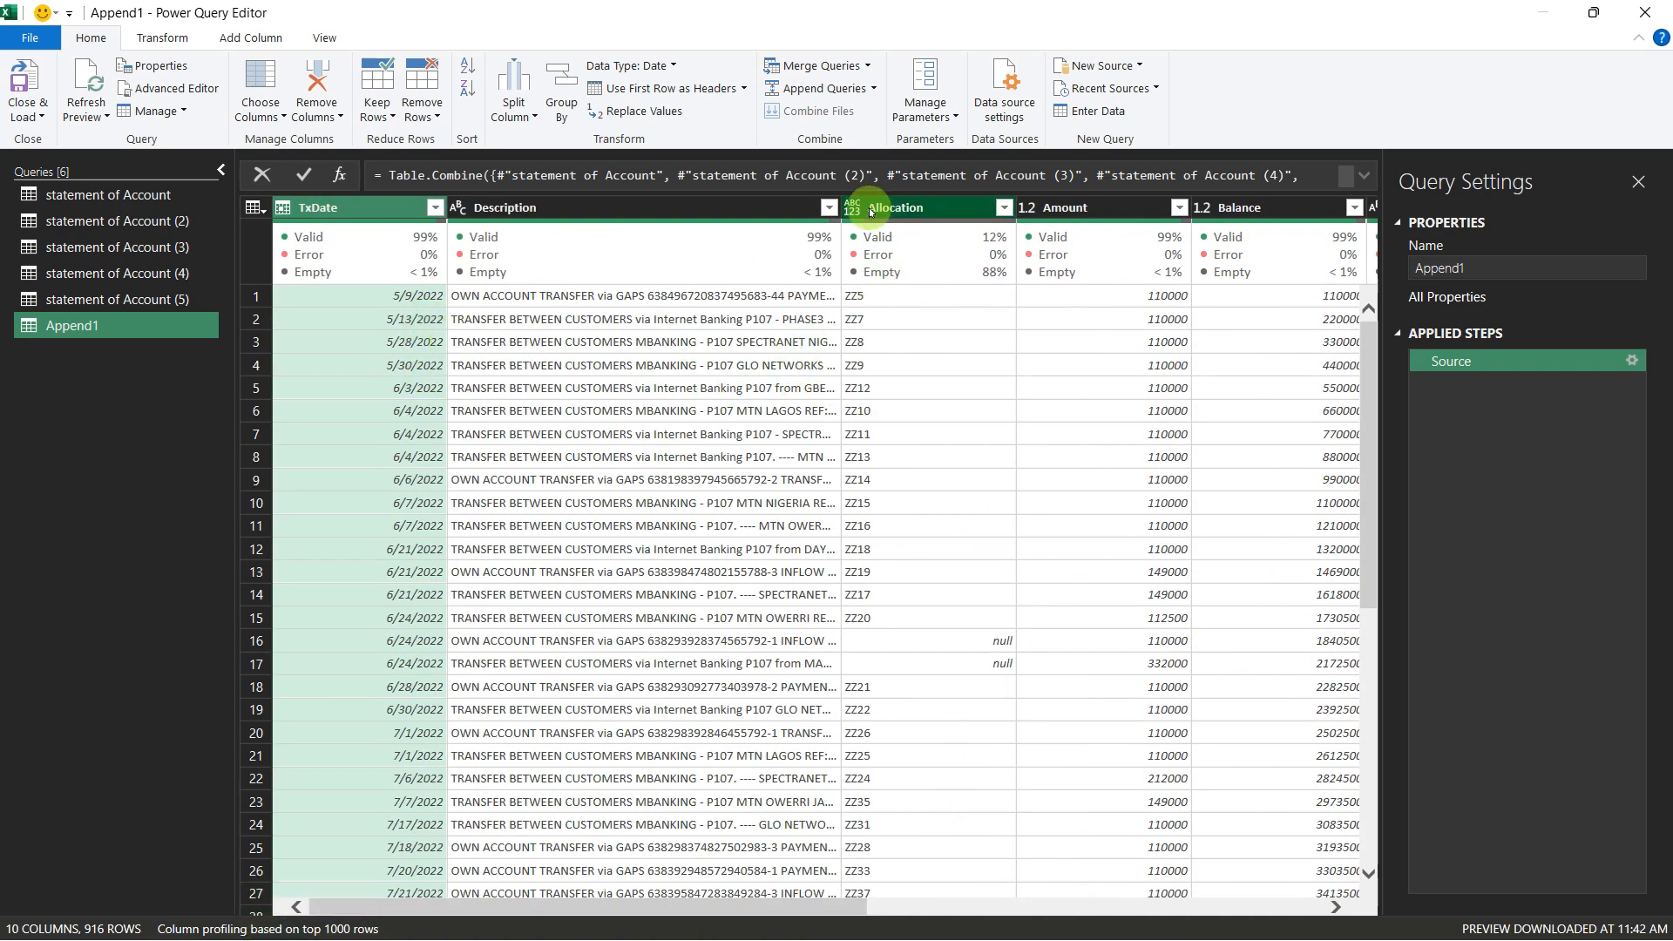
mouse_move(882, 224)
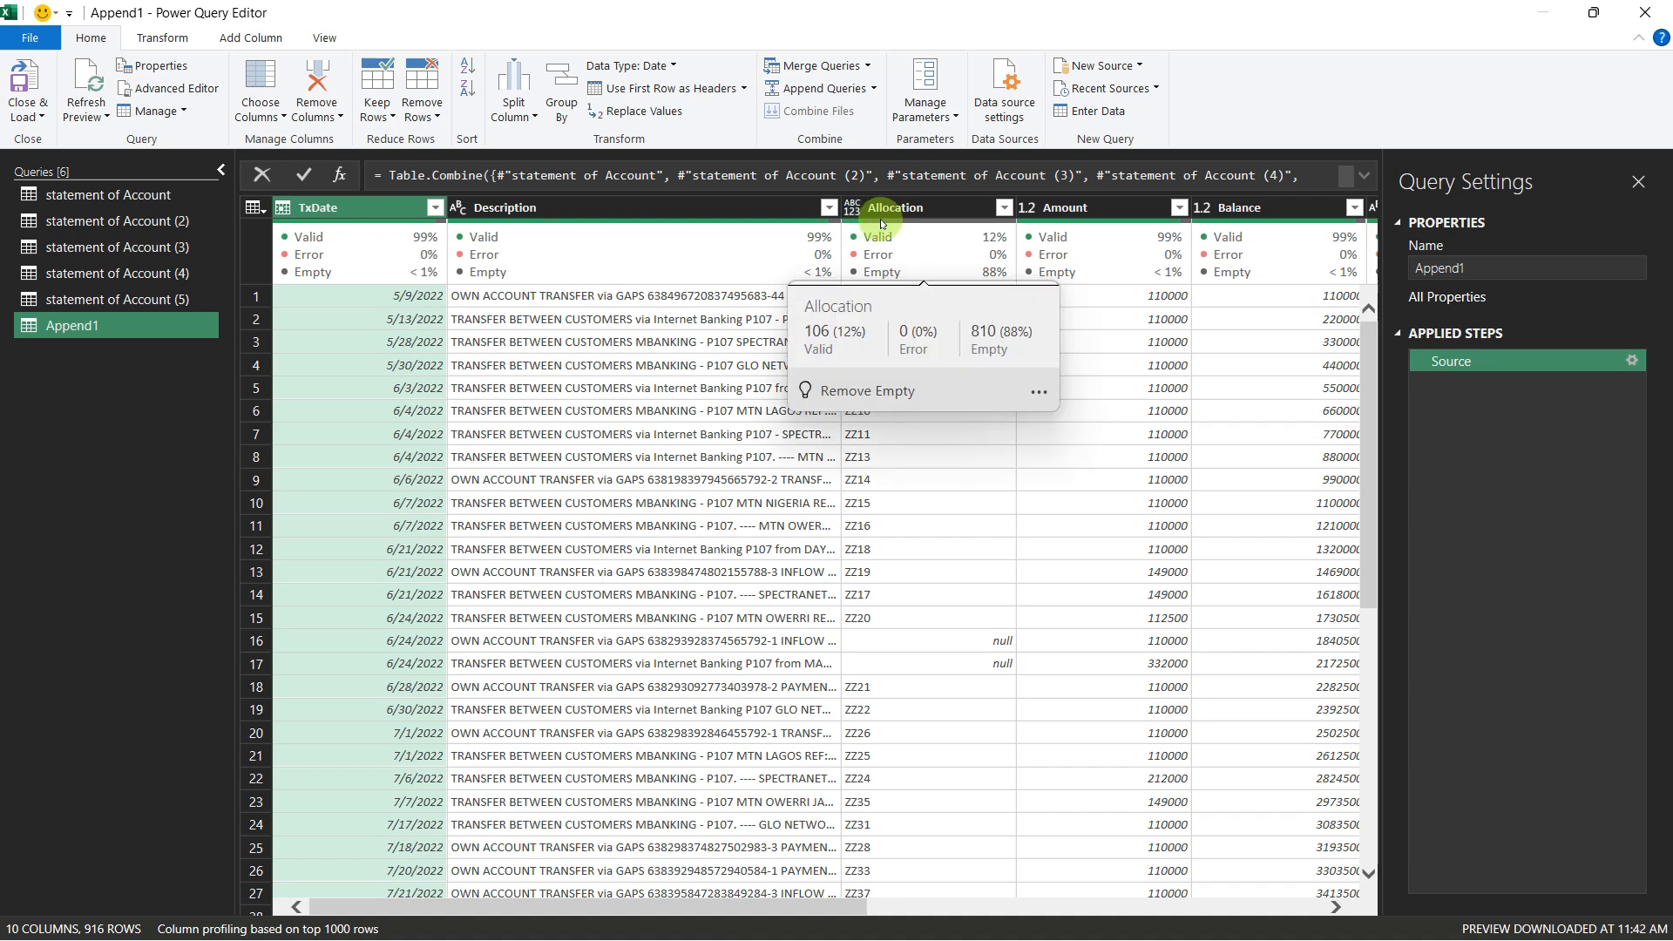
left_click(927, 207)
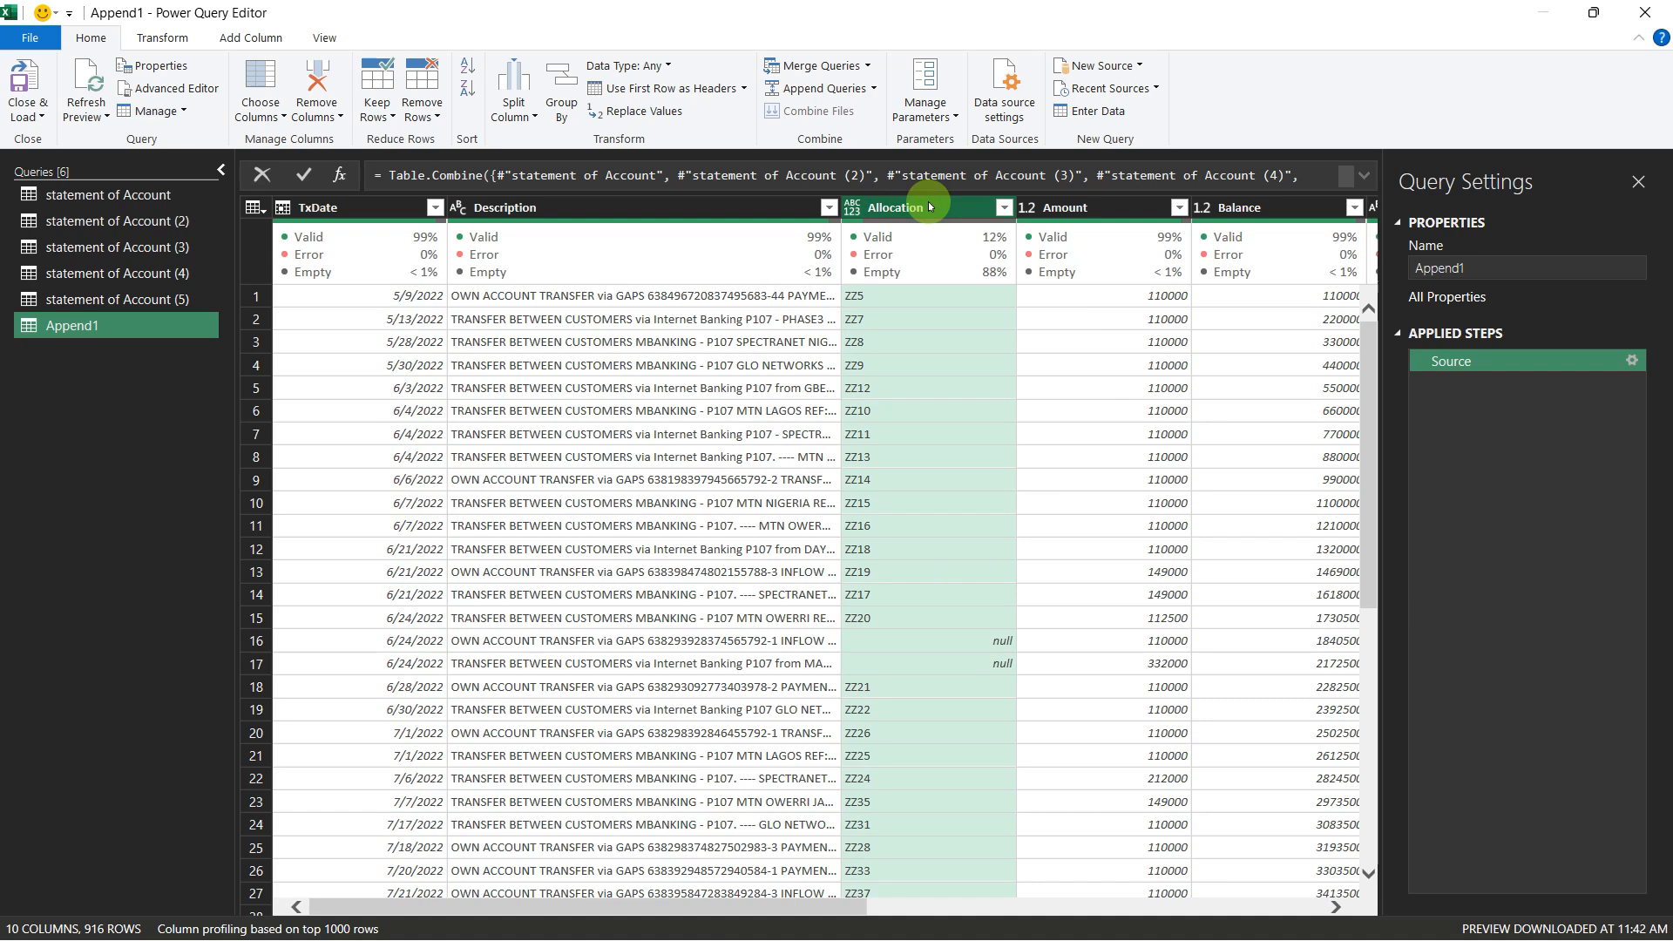
key("Delete")
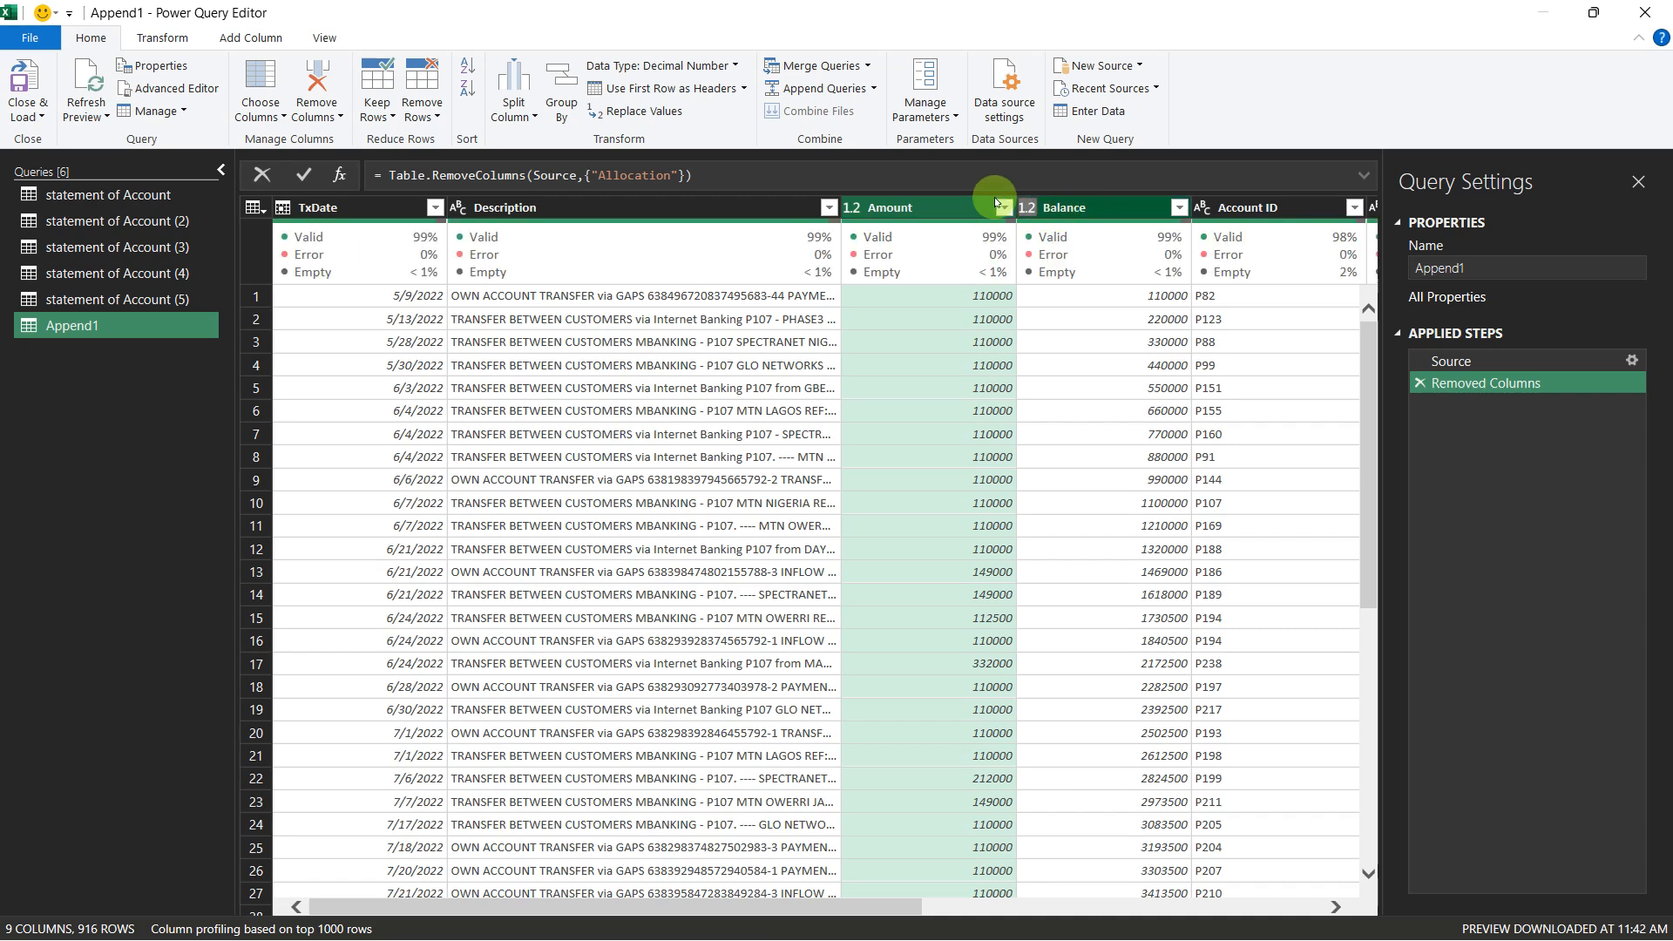
left_click(1112, 207)
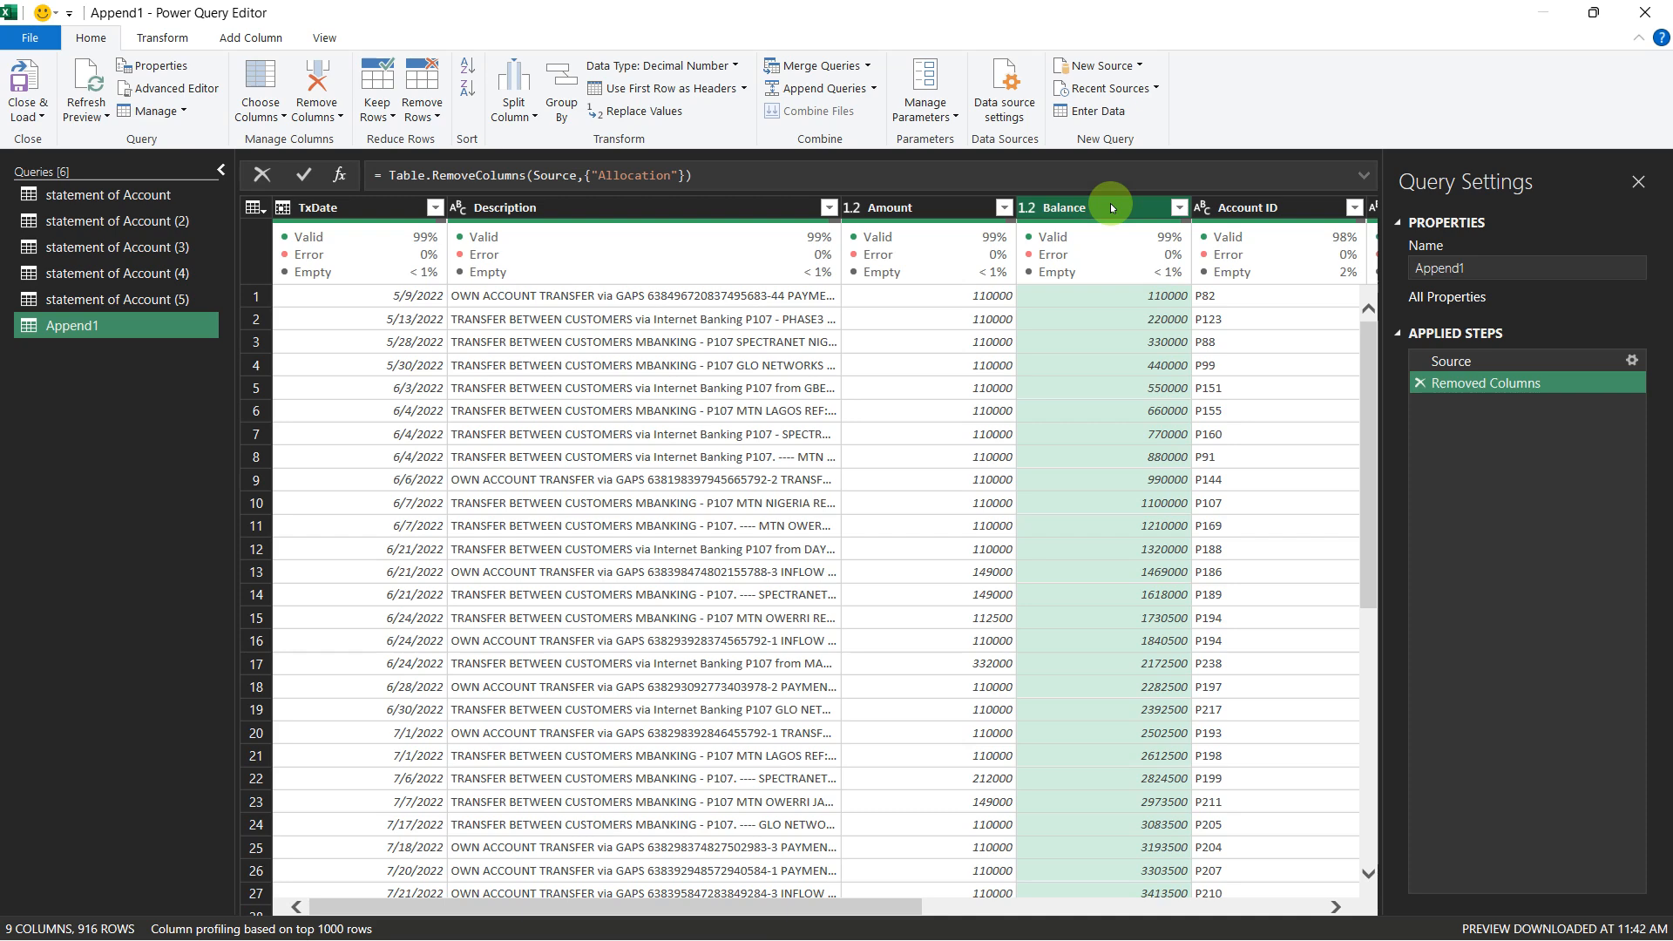
key("Delete")
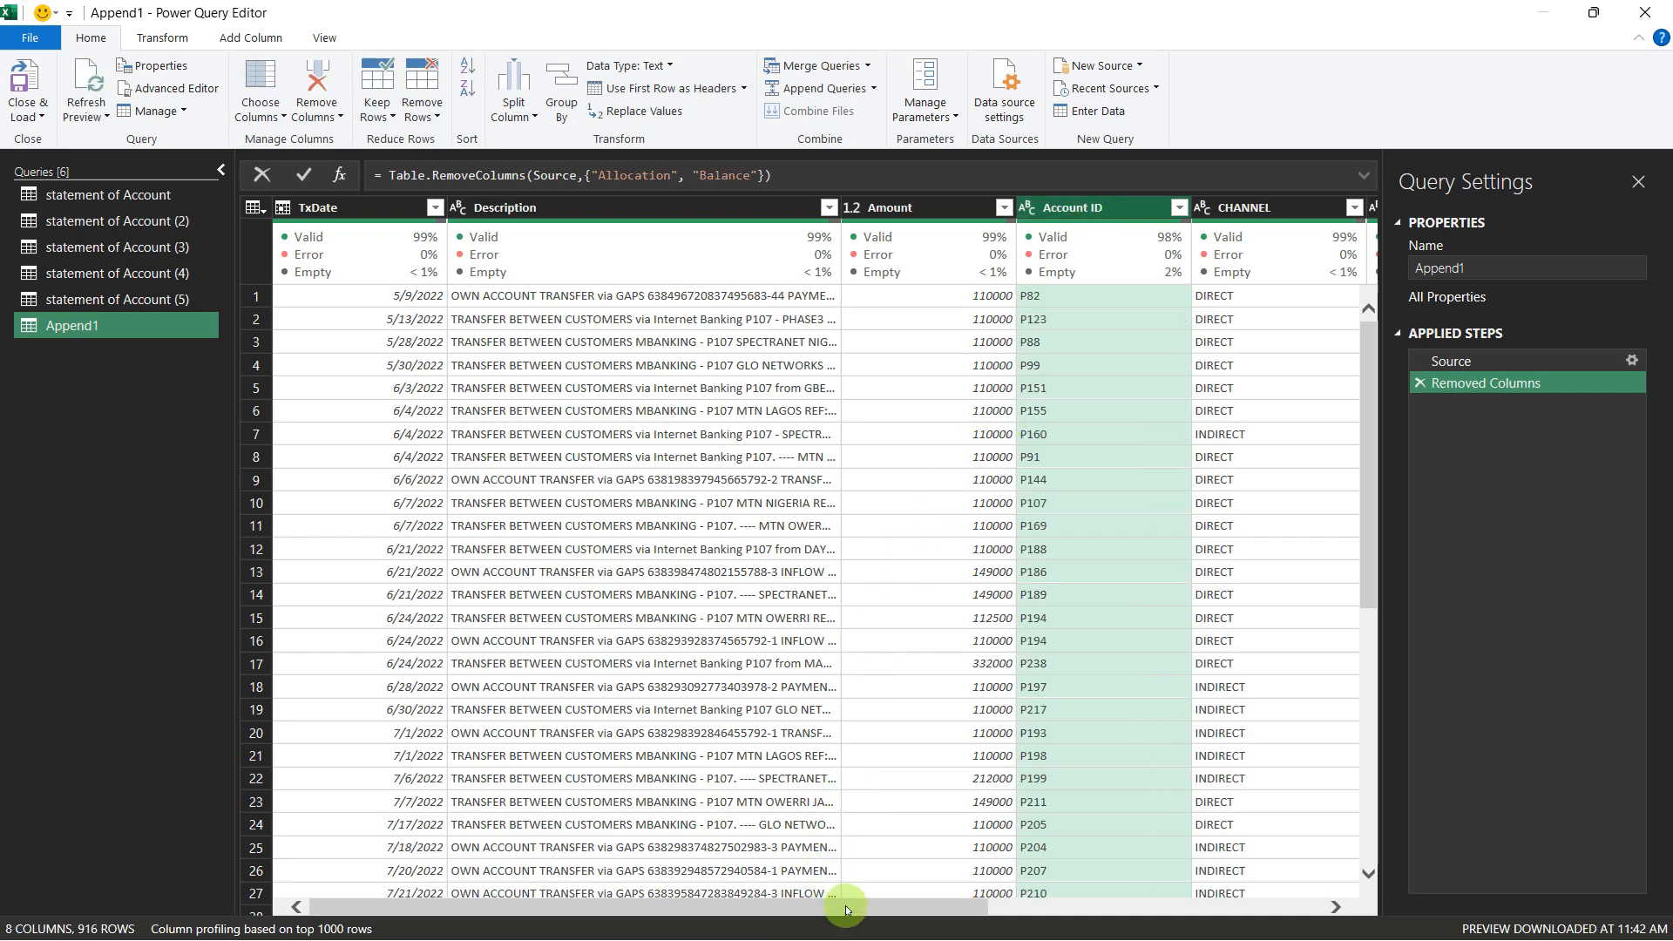
left_click_drag(861, 912, 681, 929)
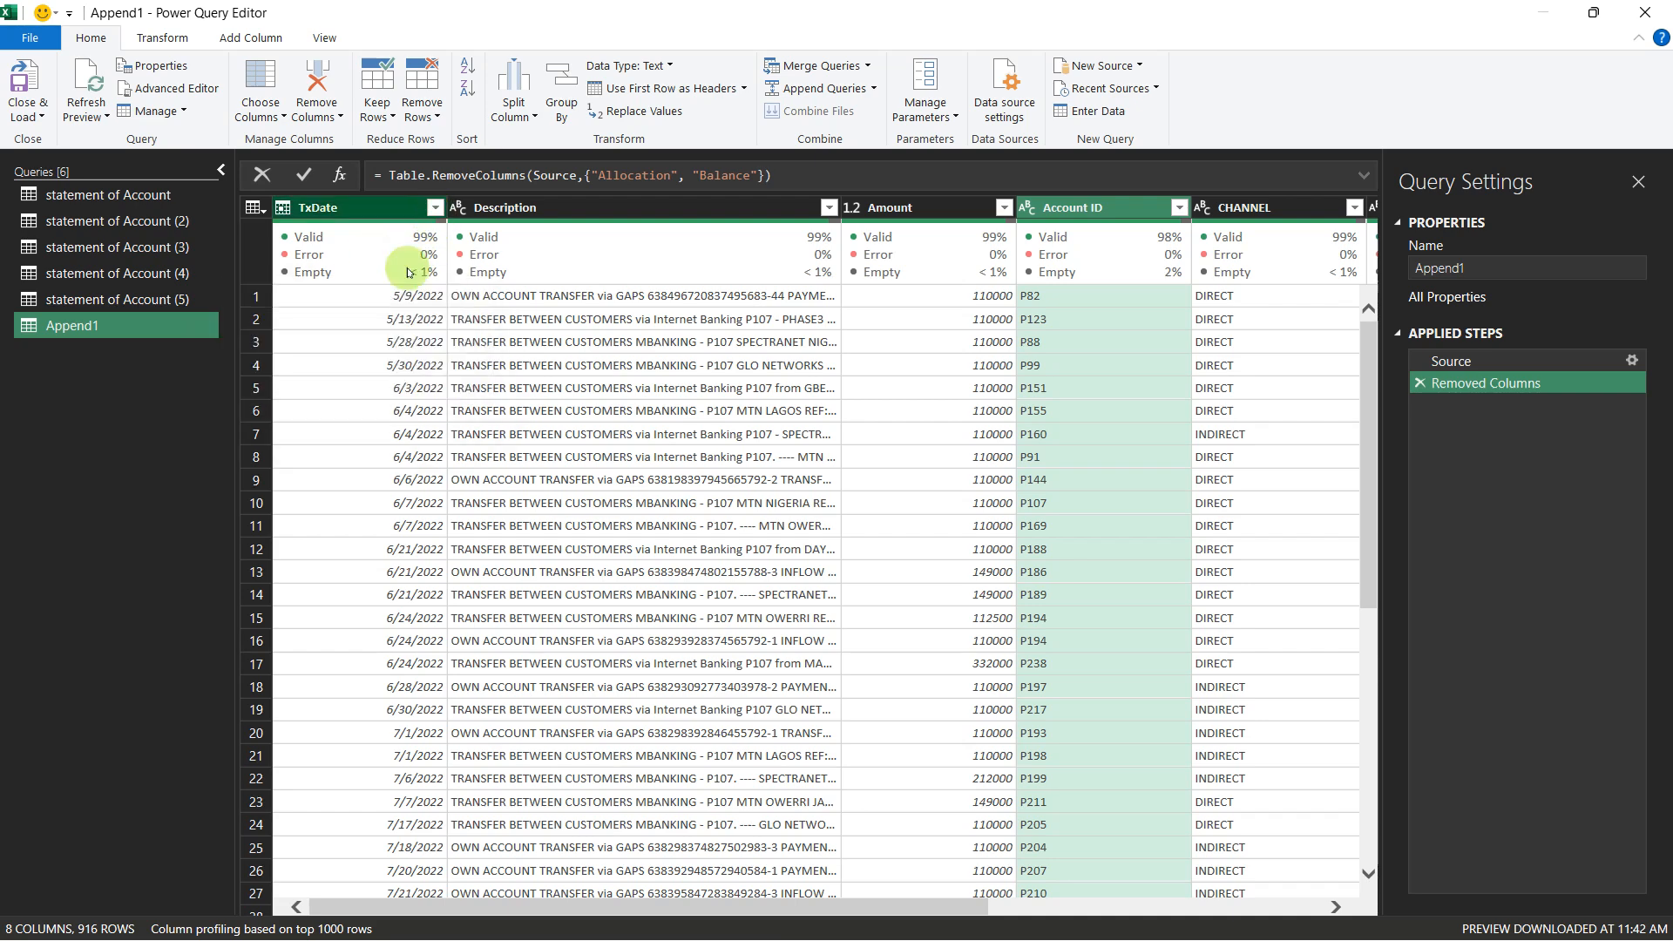
left_click(434, 211)
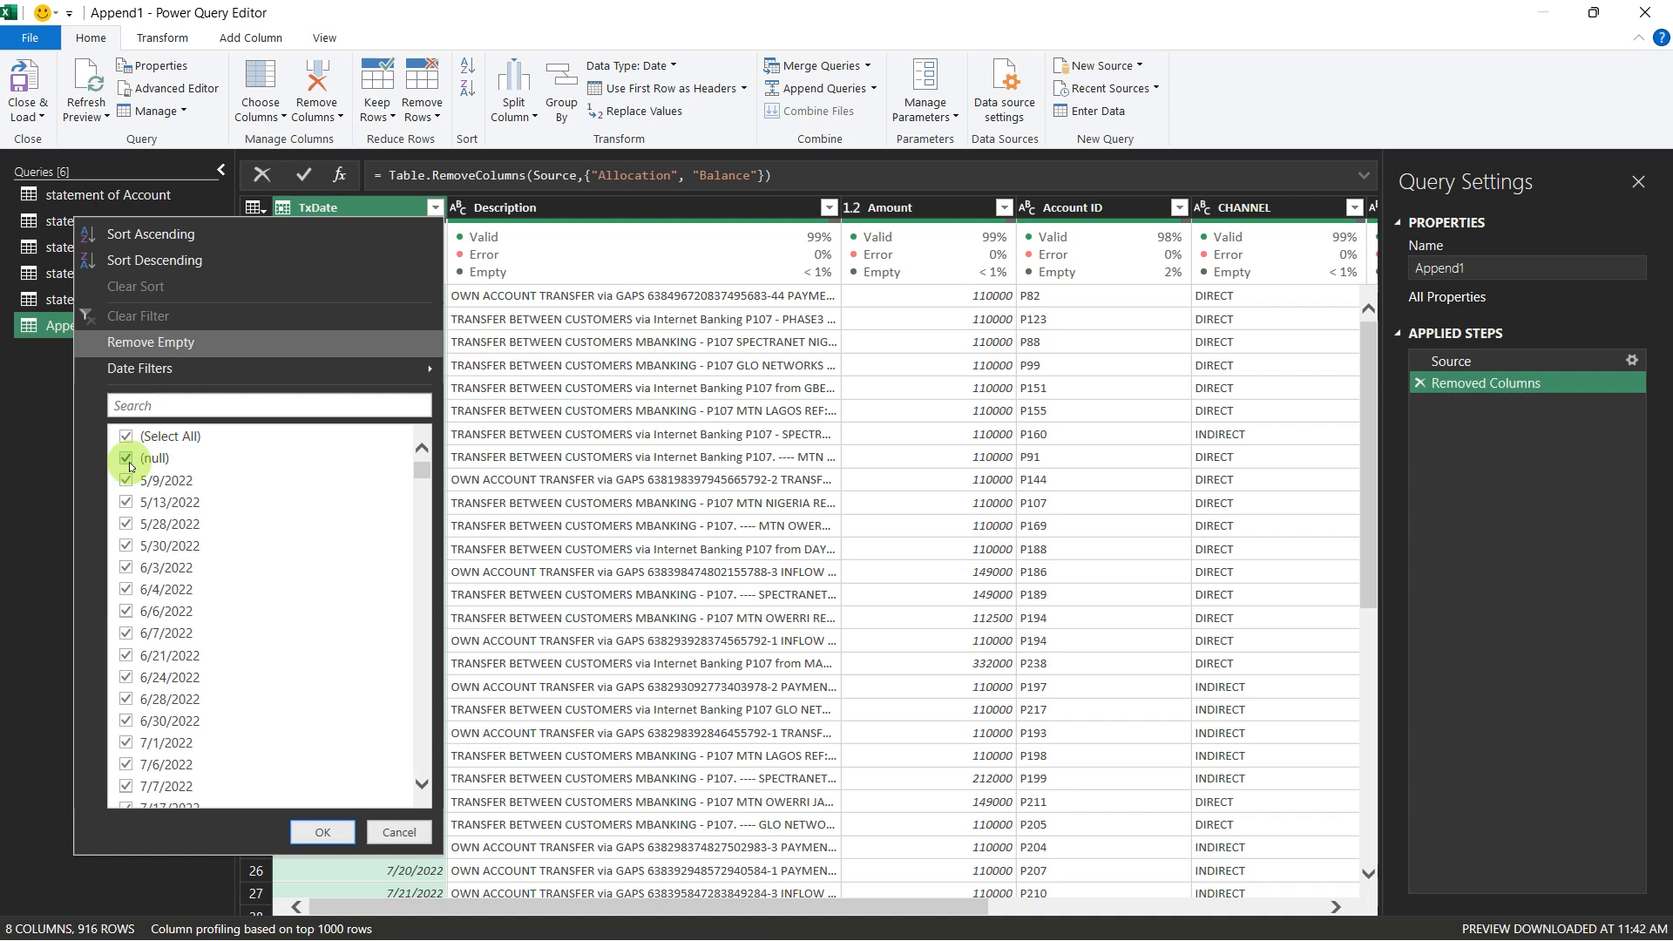
left_click(129, 460)
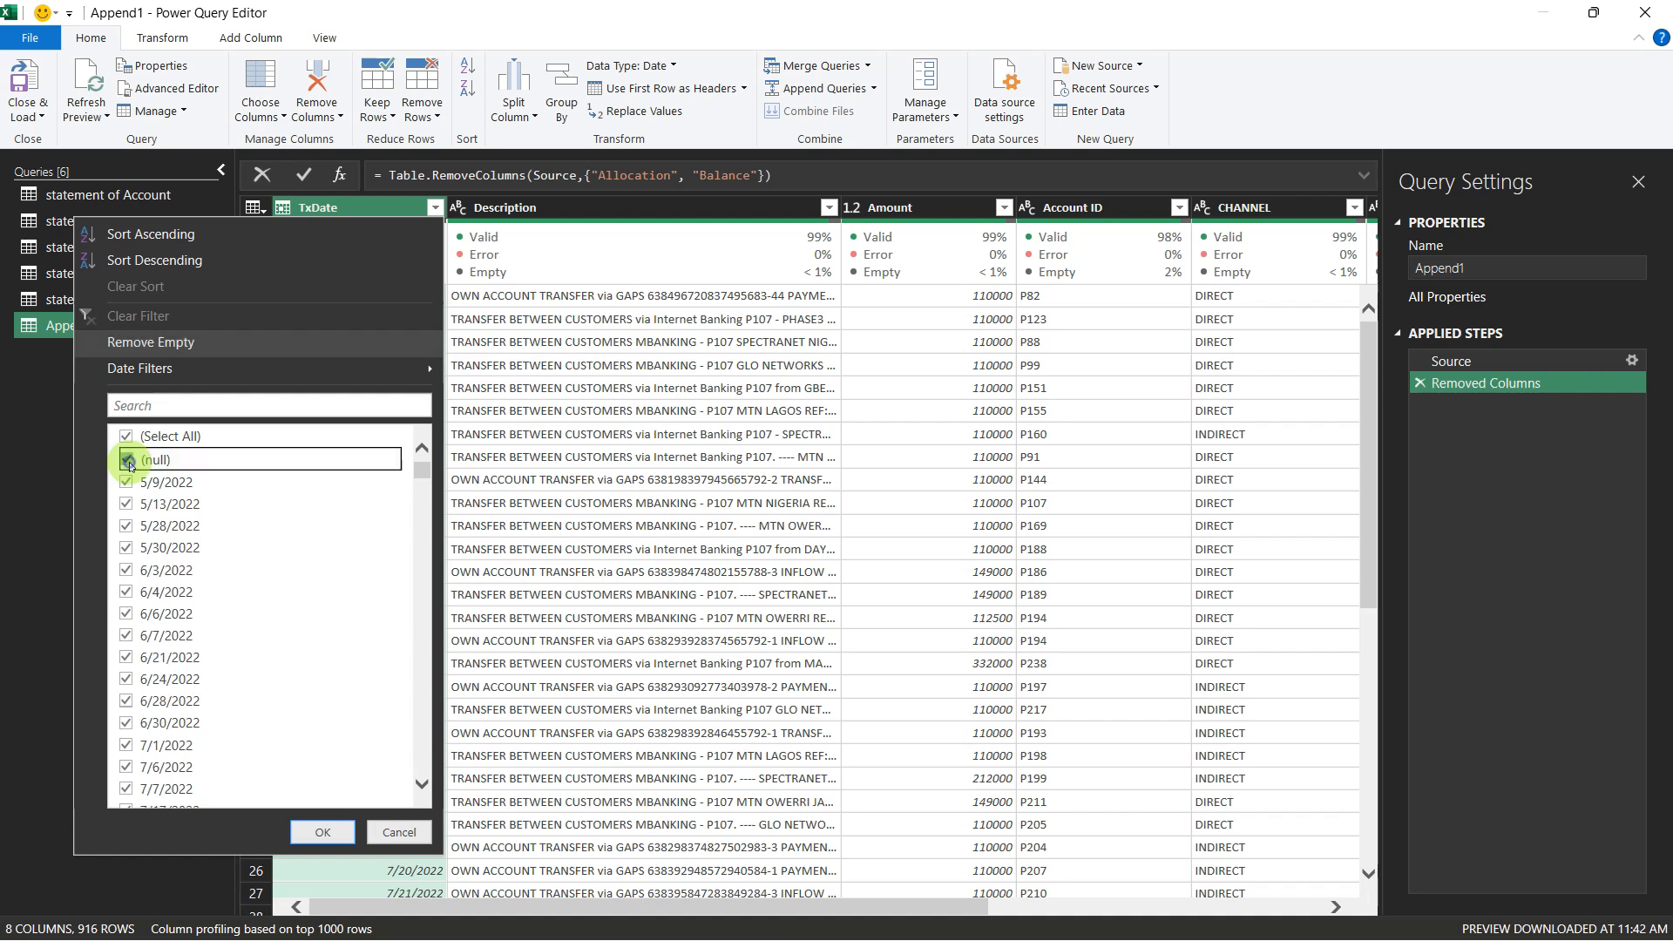
left_click(390, 836)
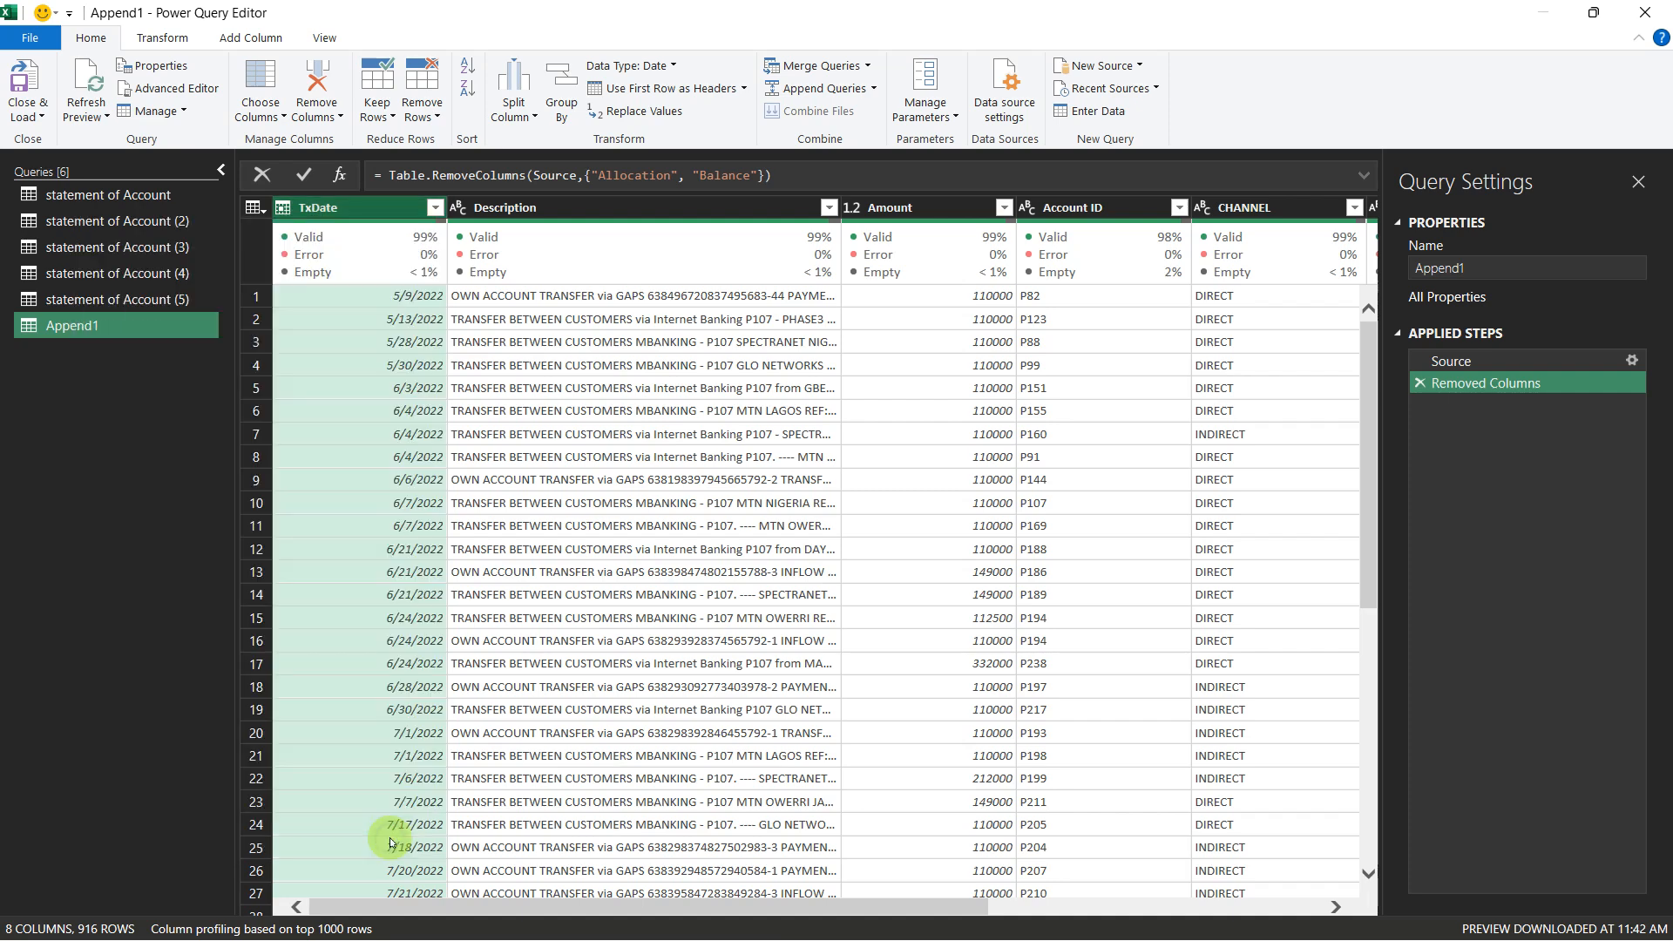
Step: Remove the blank rows from the Append1 query and check the column quality figures
left_click(426, 112)
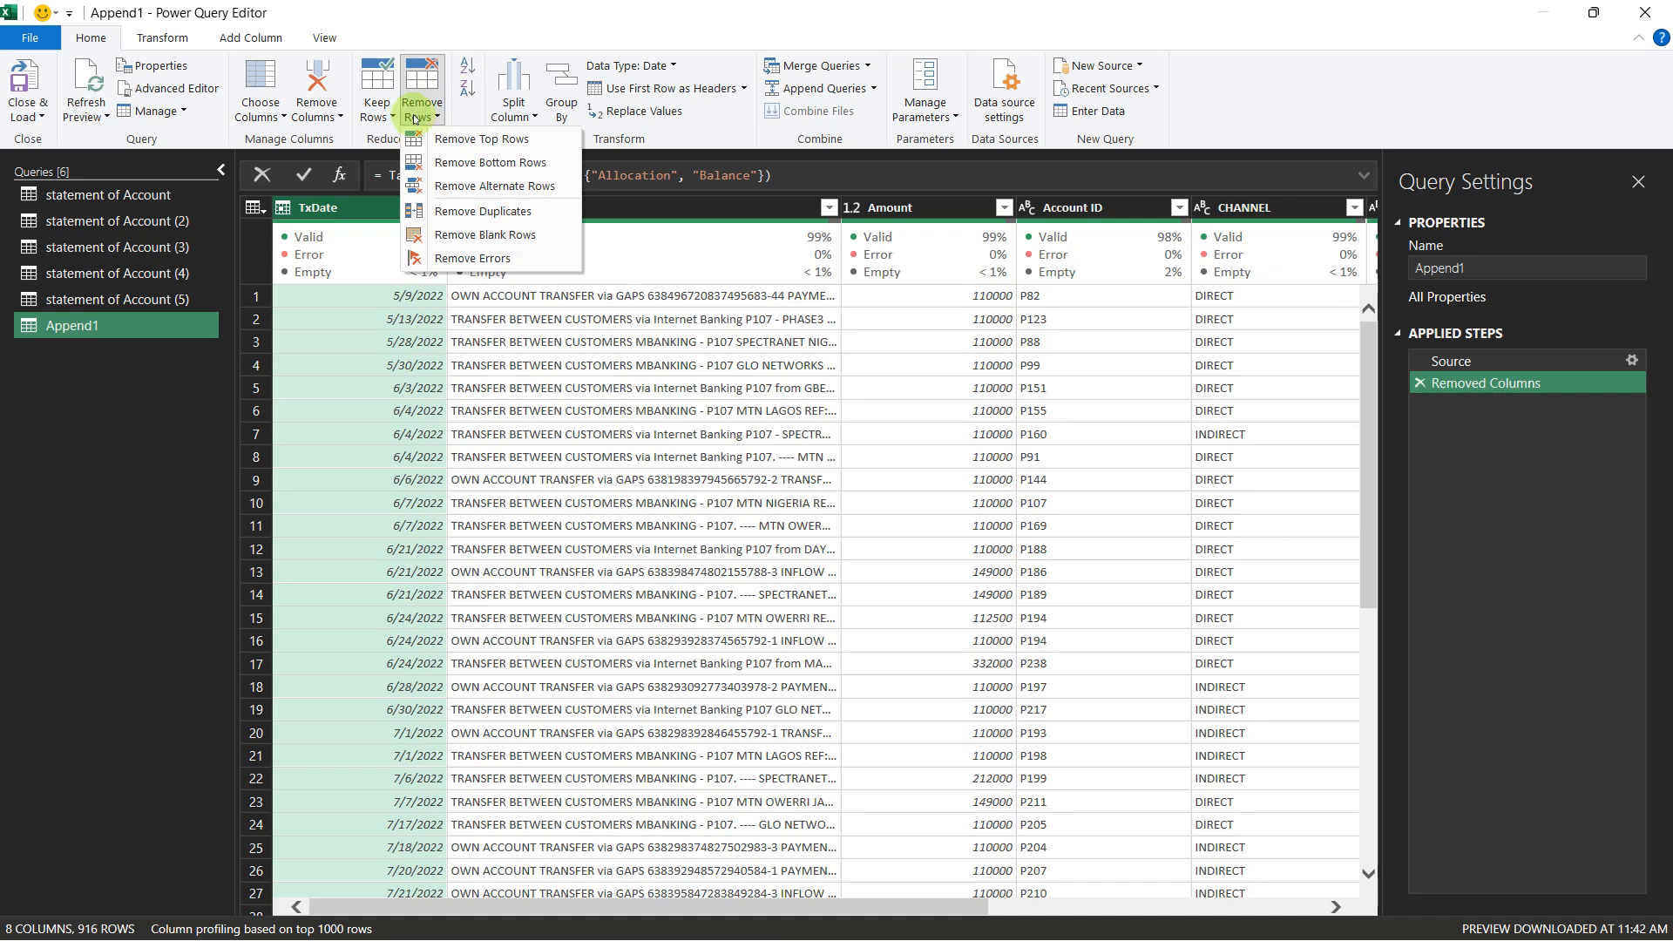
left_click(475, 237)
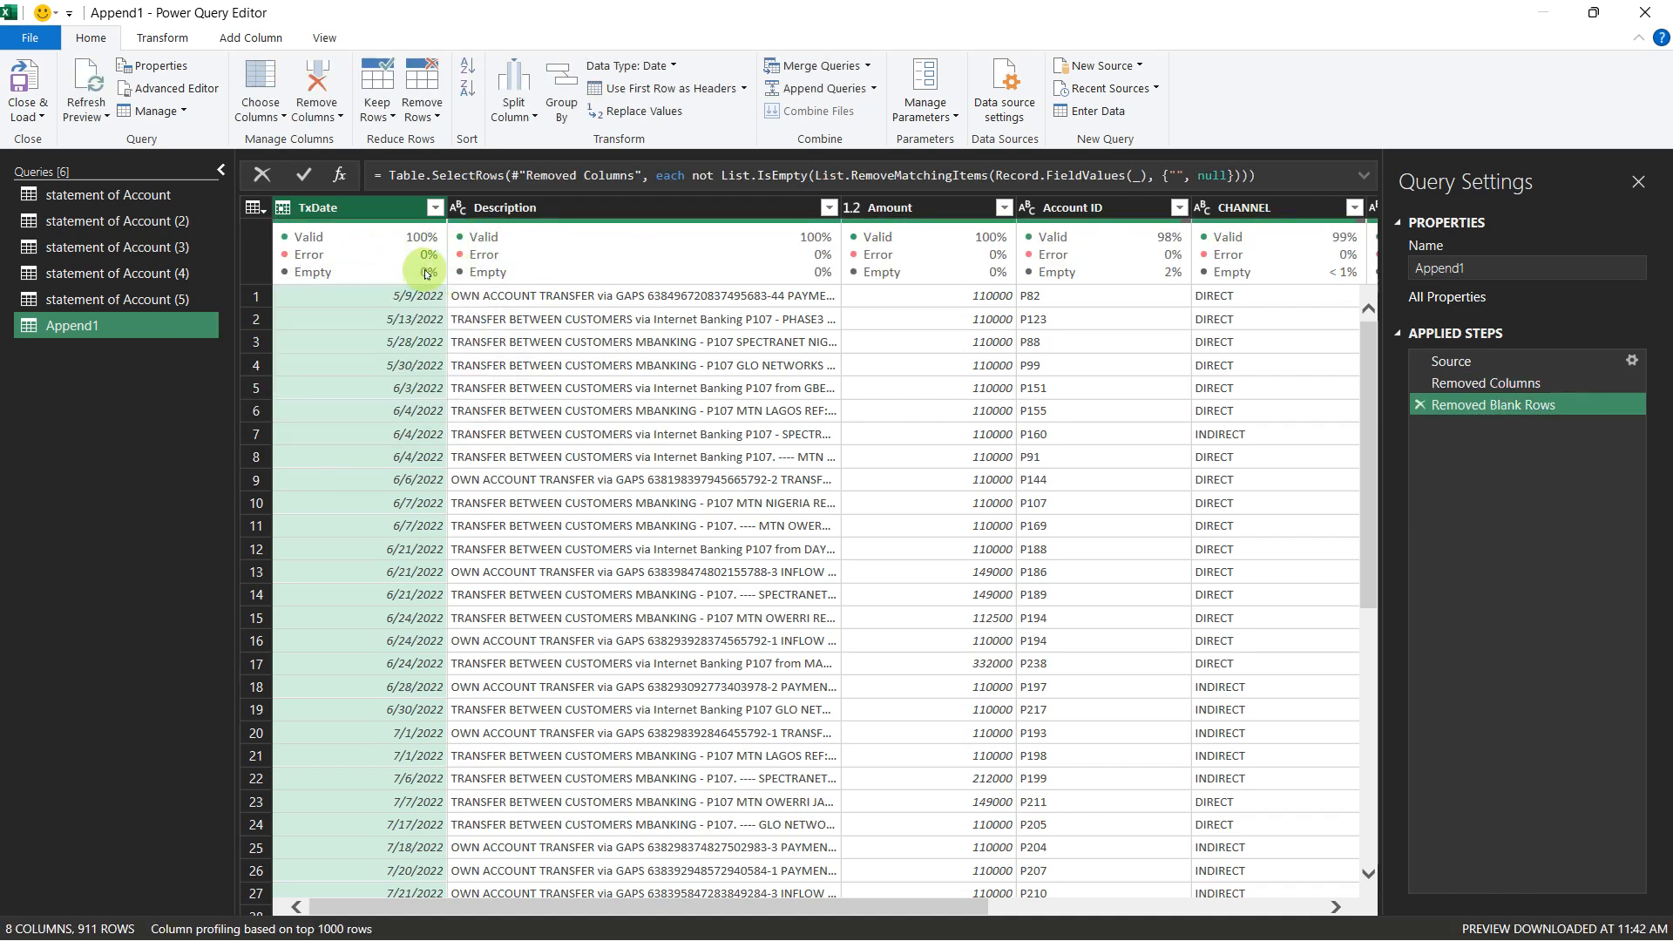
mouse_move(408, 276)
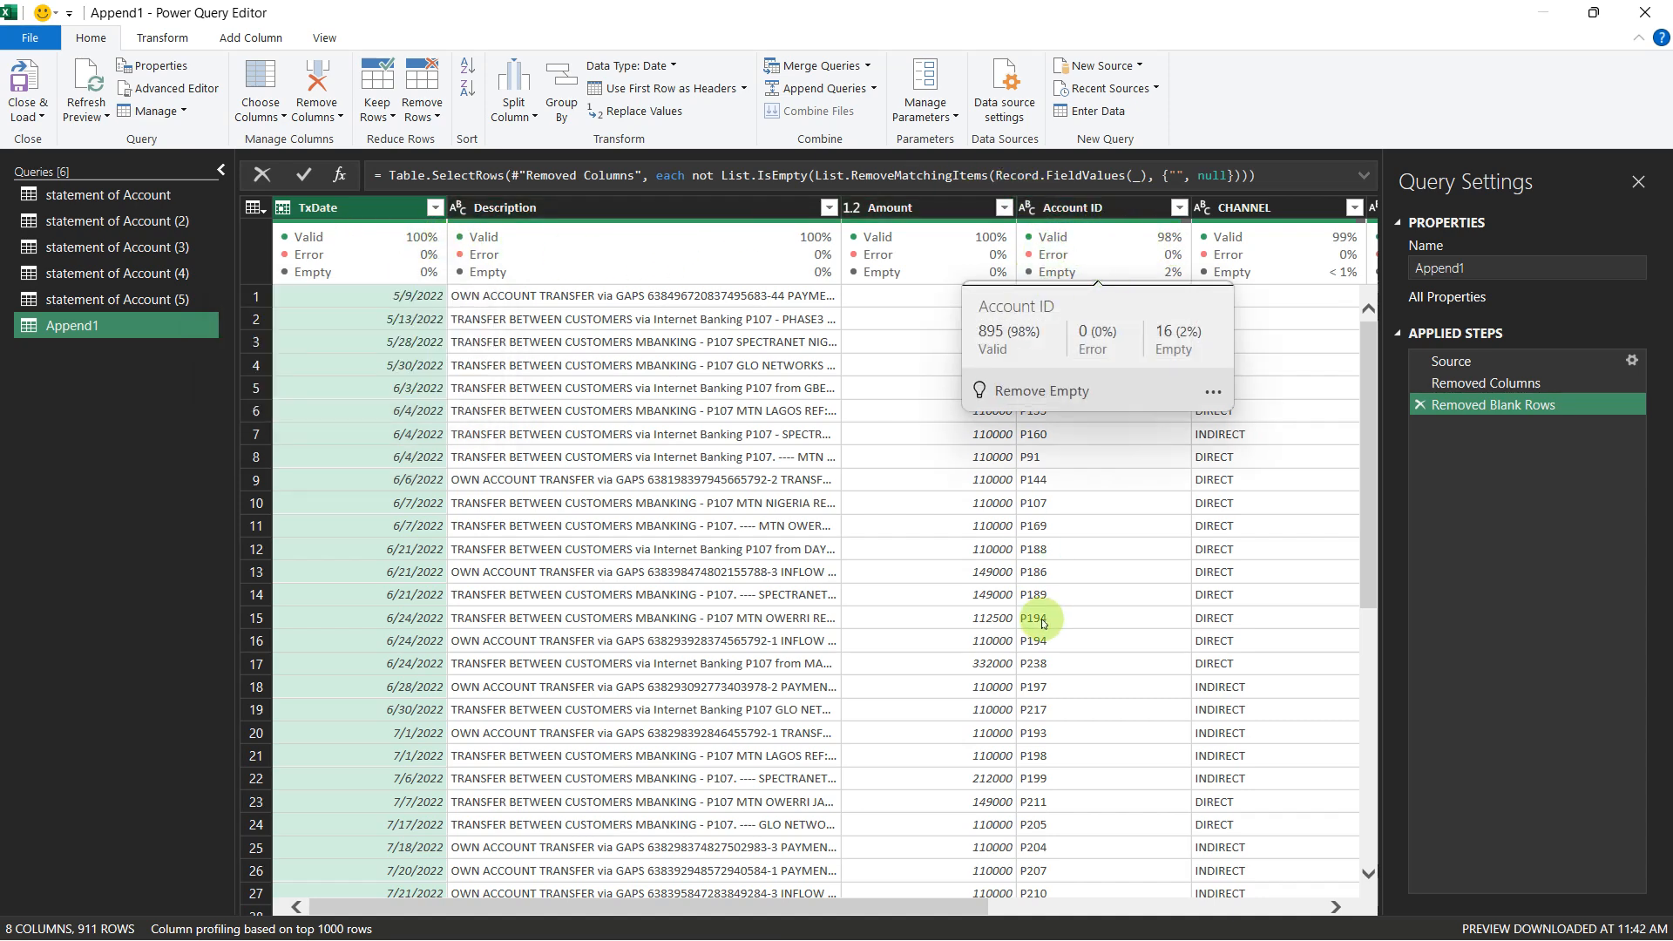
Step: Filter the CHANNEL column to only null values, inspect the remaining columns of those rows, and delete the Filtered Rows step
left_click_drag(841, 913, 928, 913)
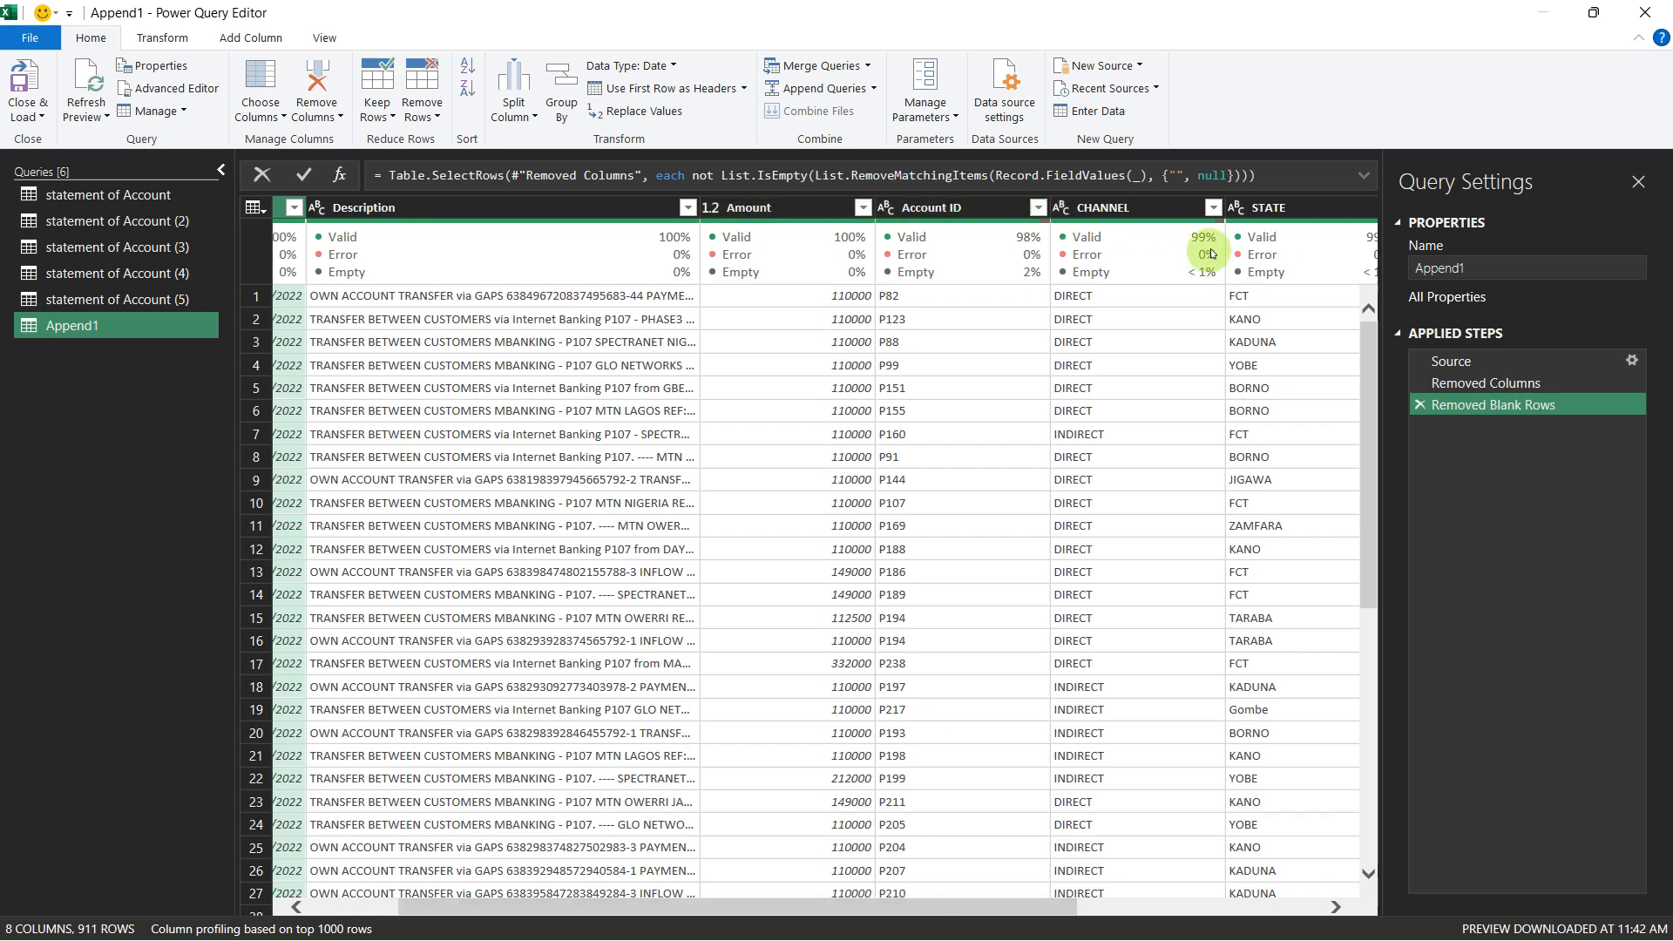
left_click(1212, 209)
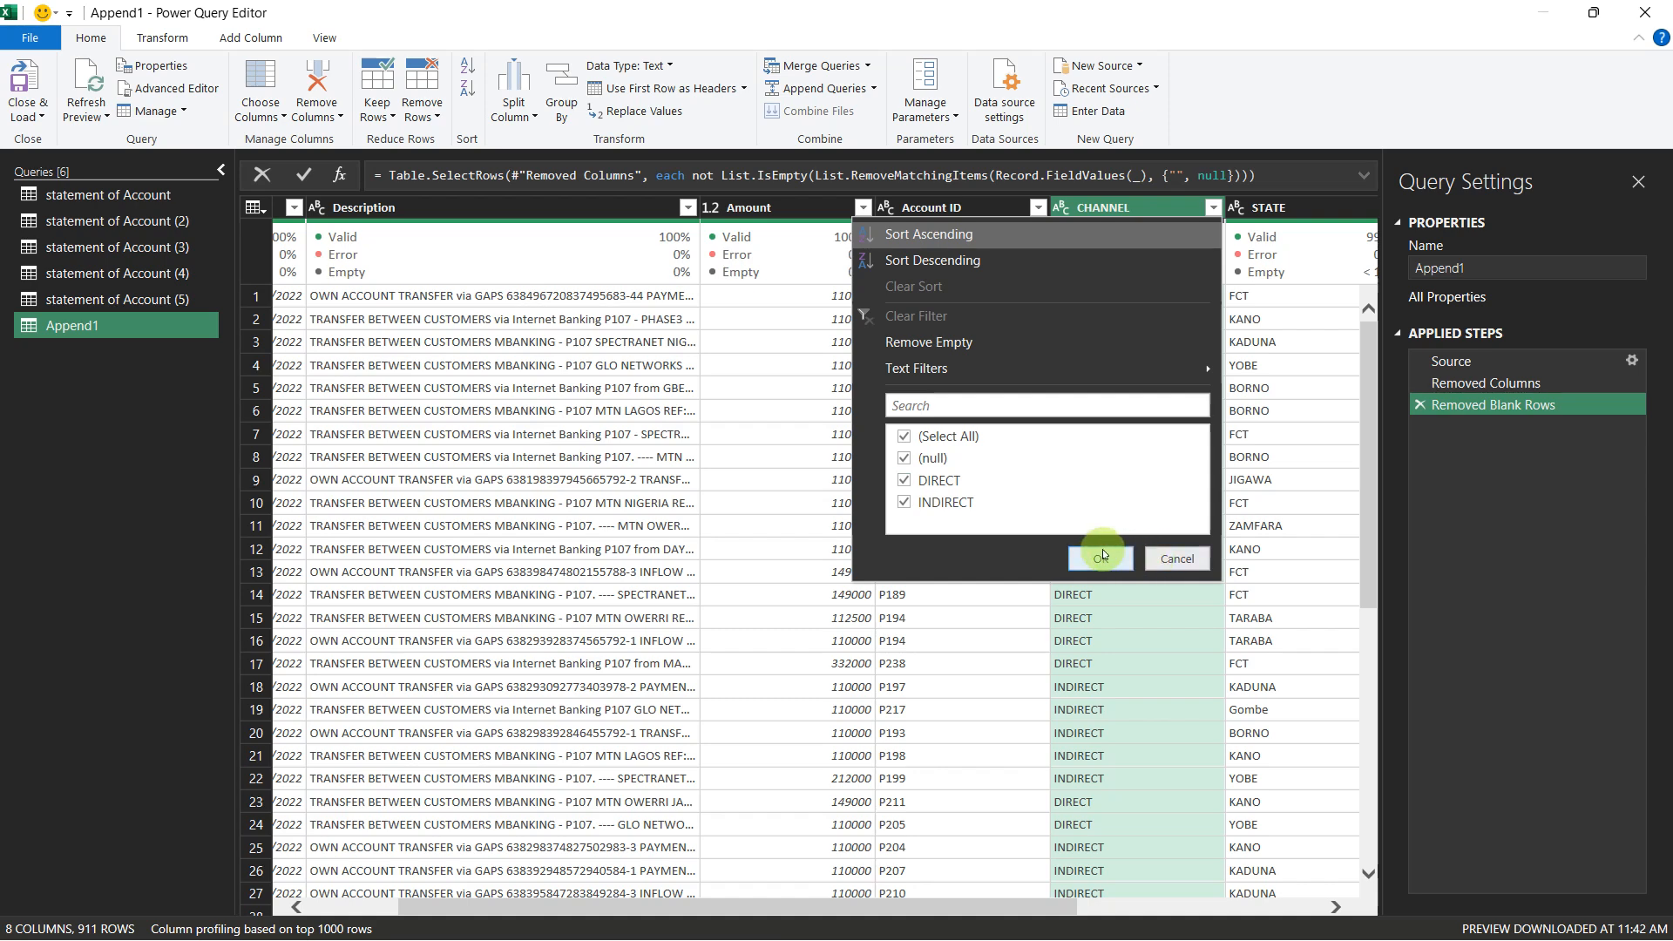
left_click(905, 436)
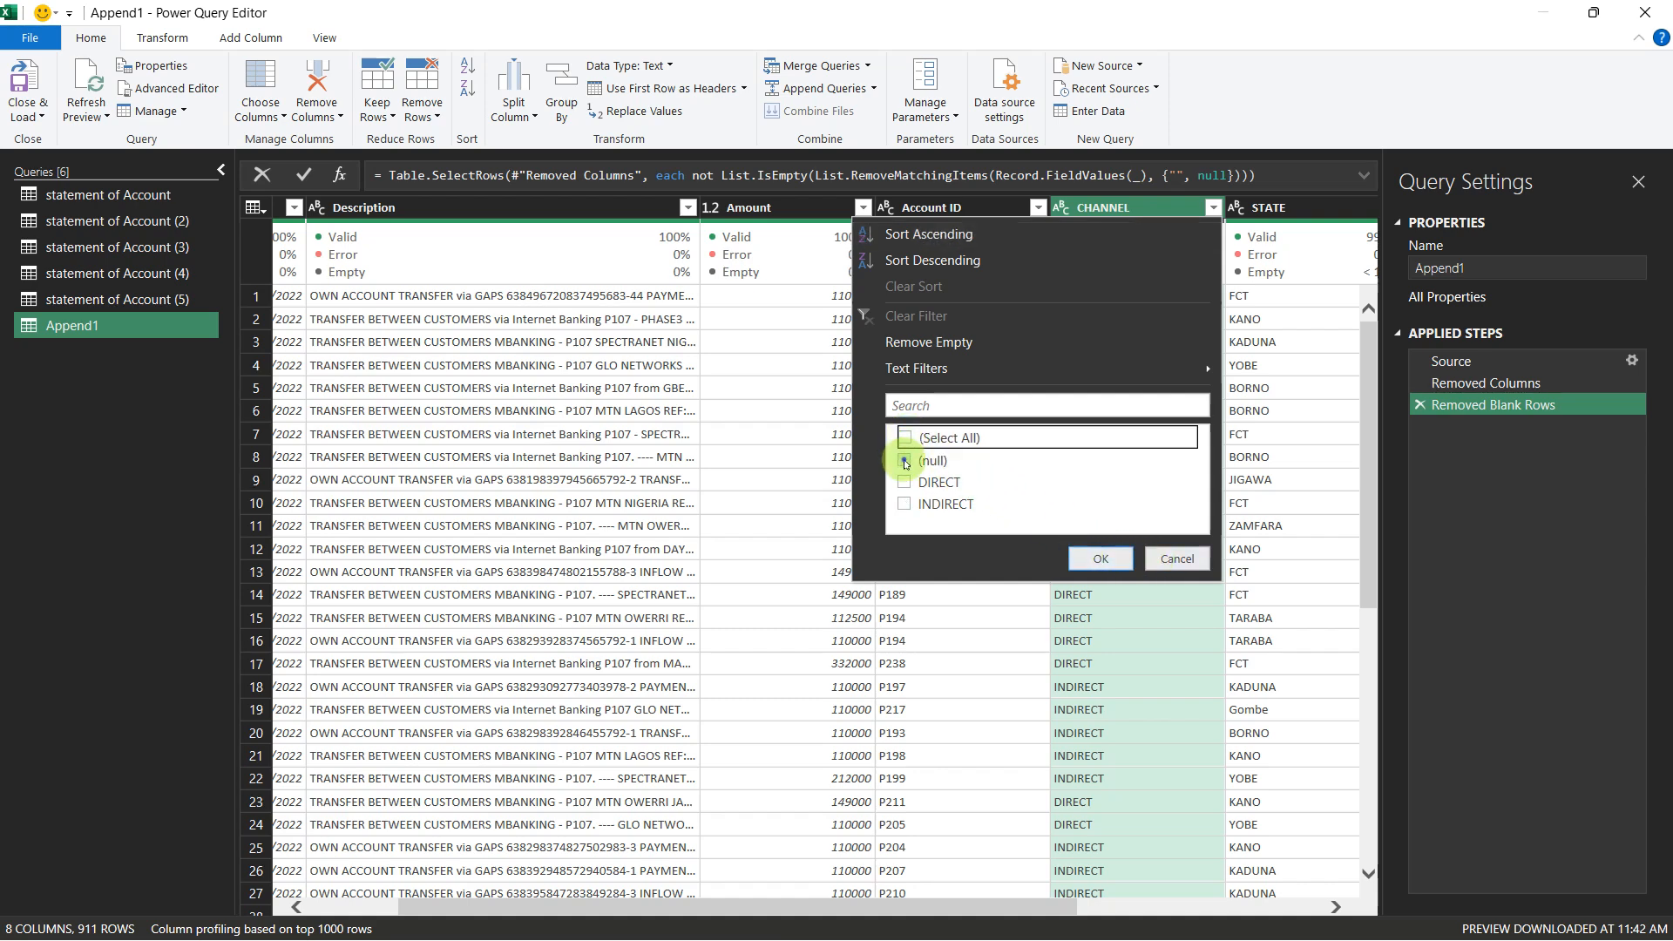
left_click(904, 463)
left_click(1080, 552)
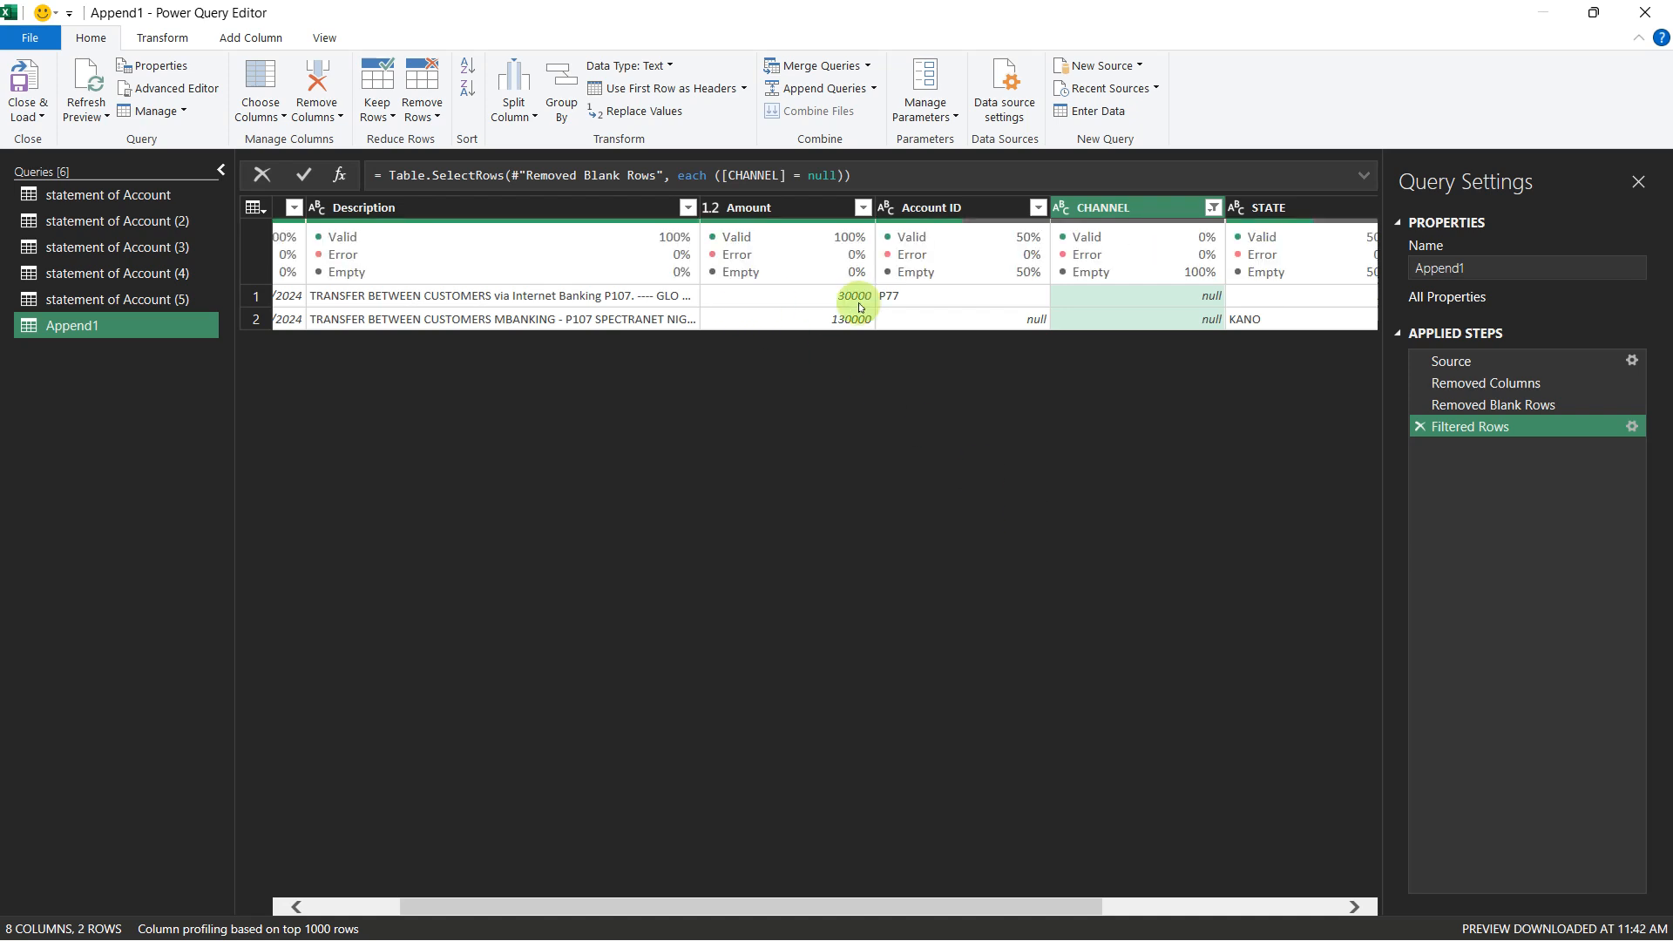
left_click_drag(977, 909, 1234, 937)
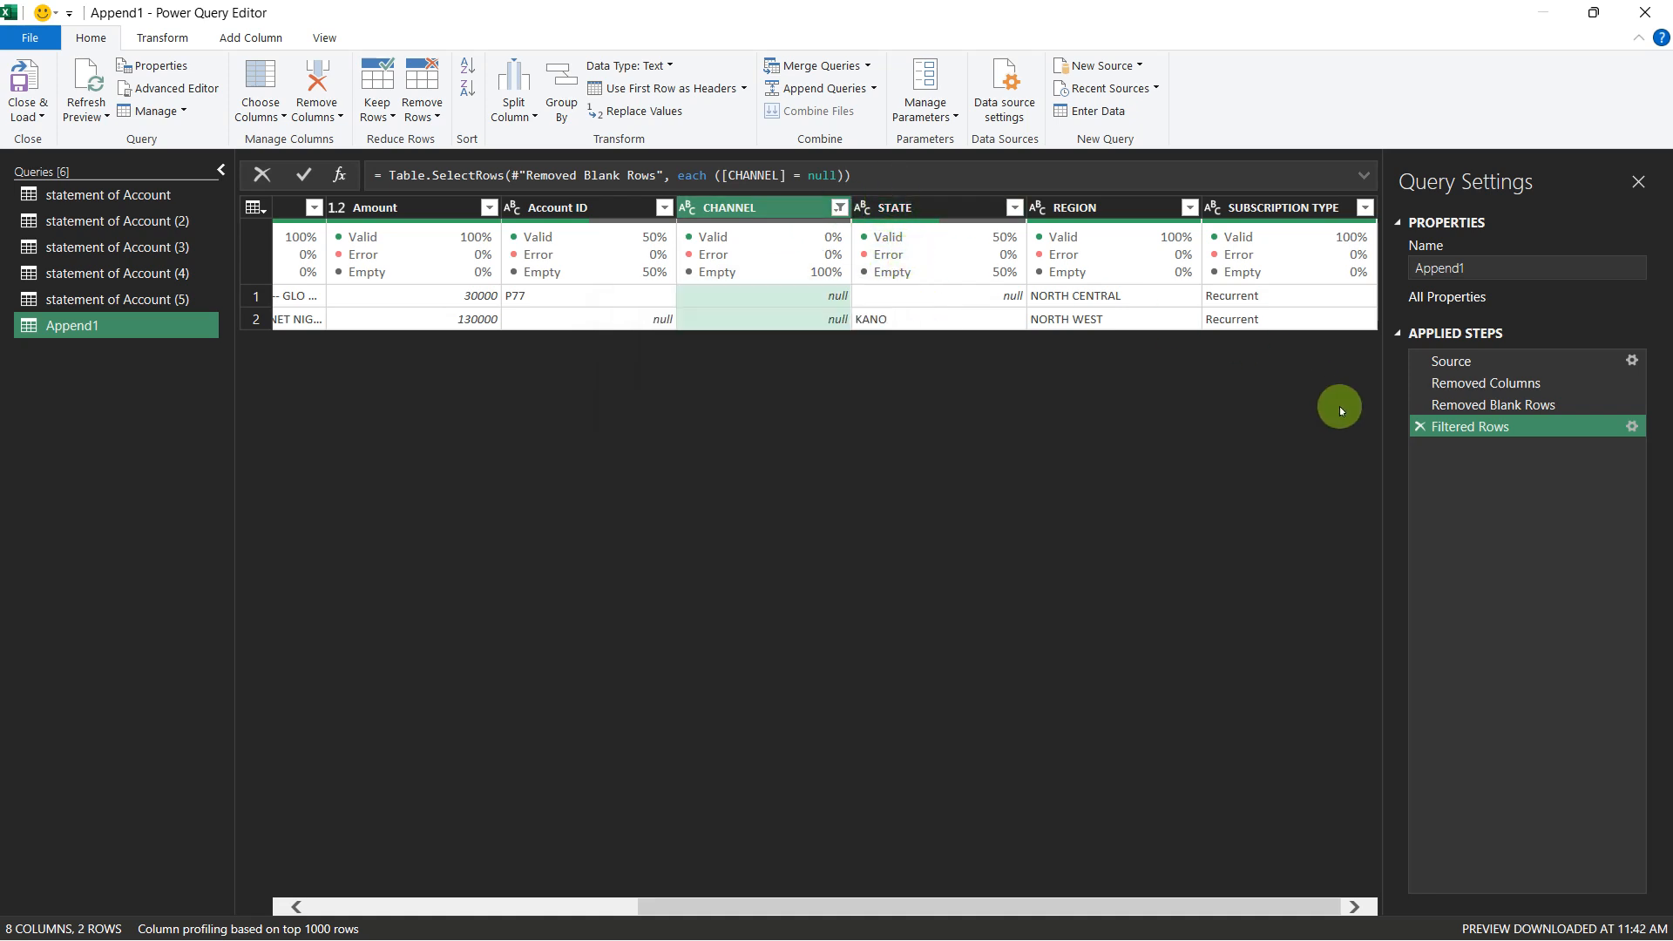
left_click(1425, 426)
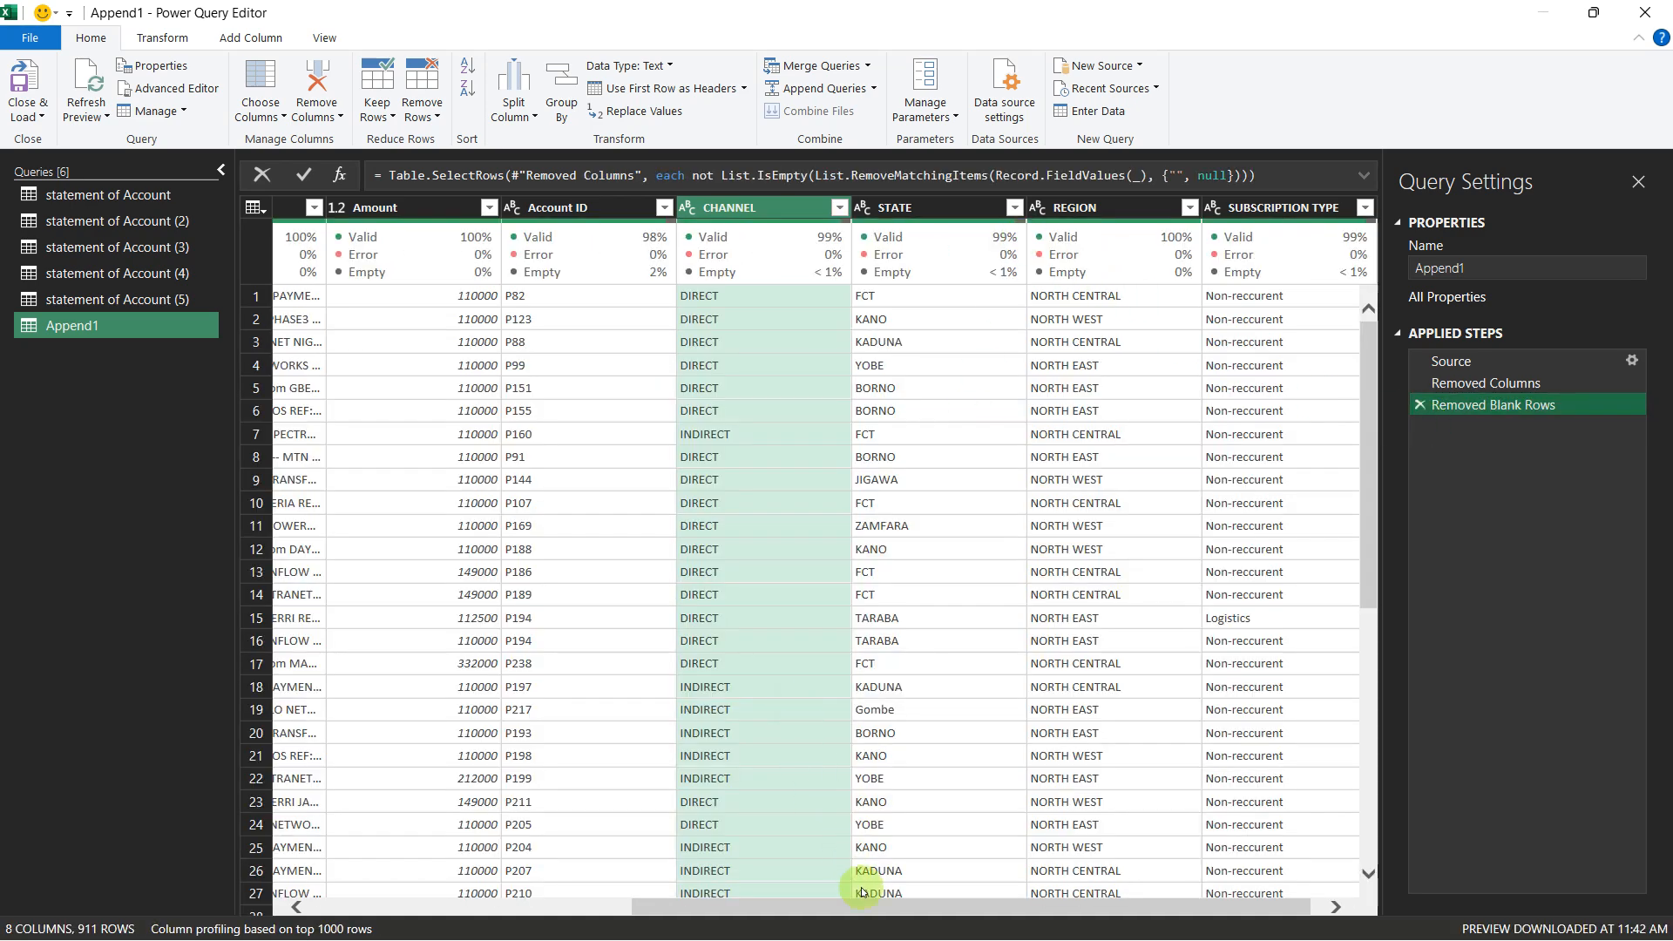
Step: Filter the SUBSCRIPTION TYPE column to only null values, inspect the matching rows, and delete the Filtered Rows step
left_click_drag(876, 917, 889, 918)
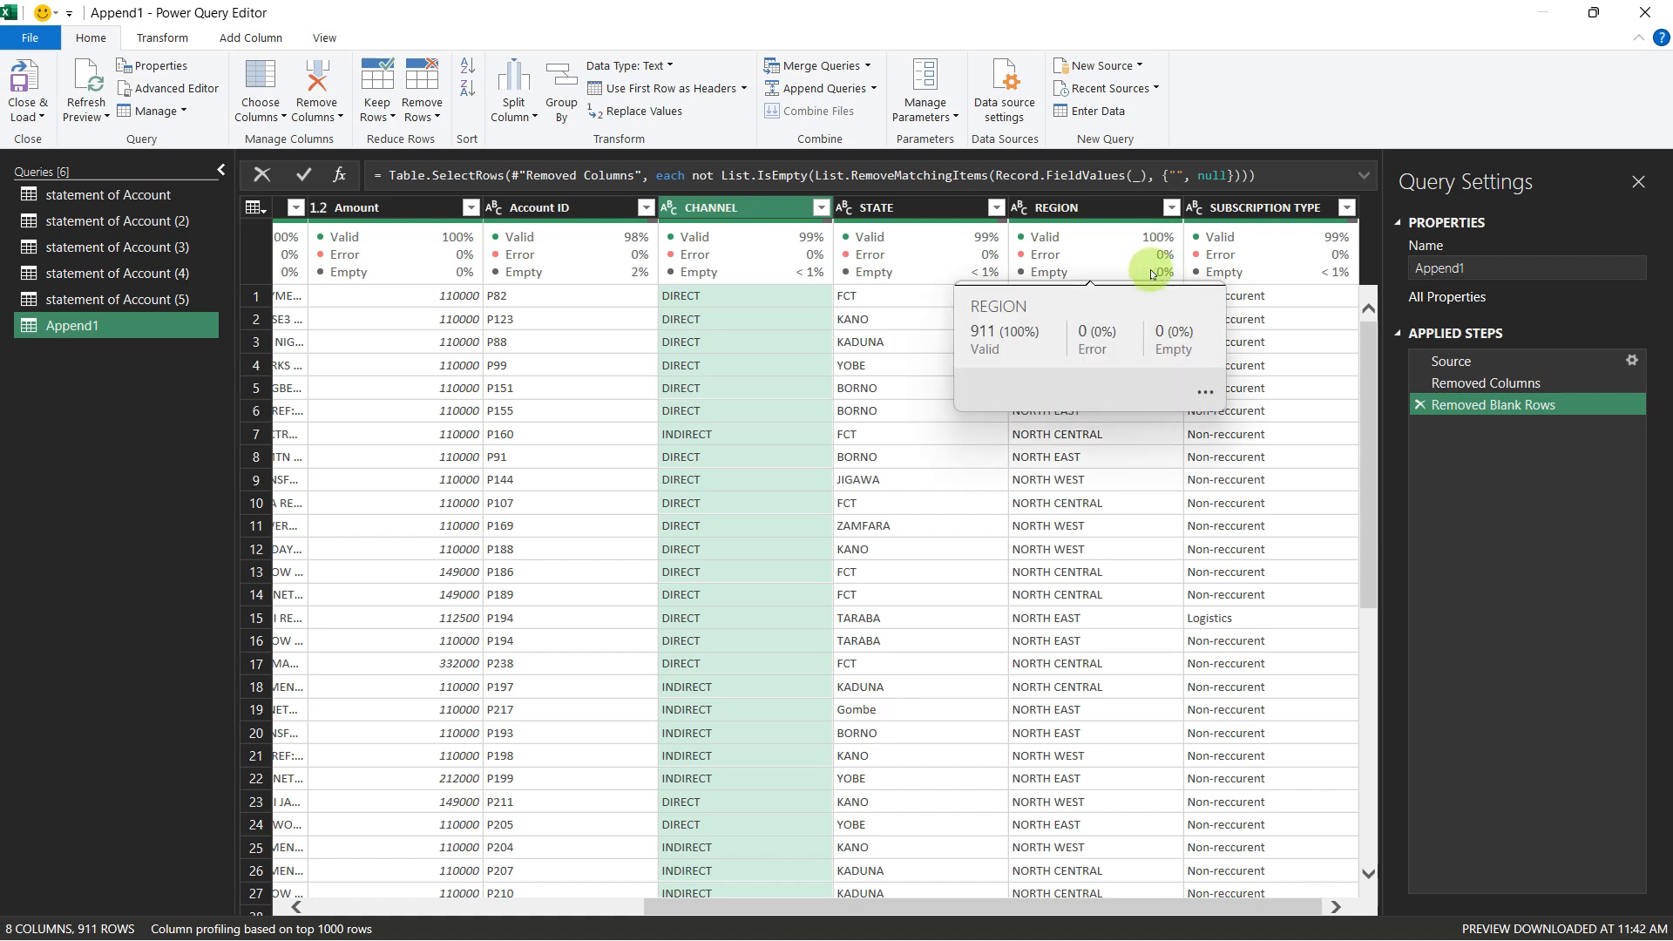
left_click(1348, 207)
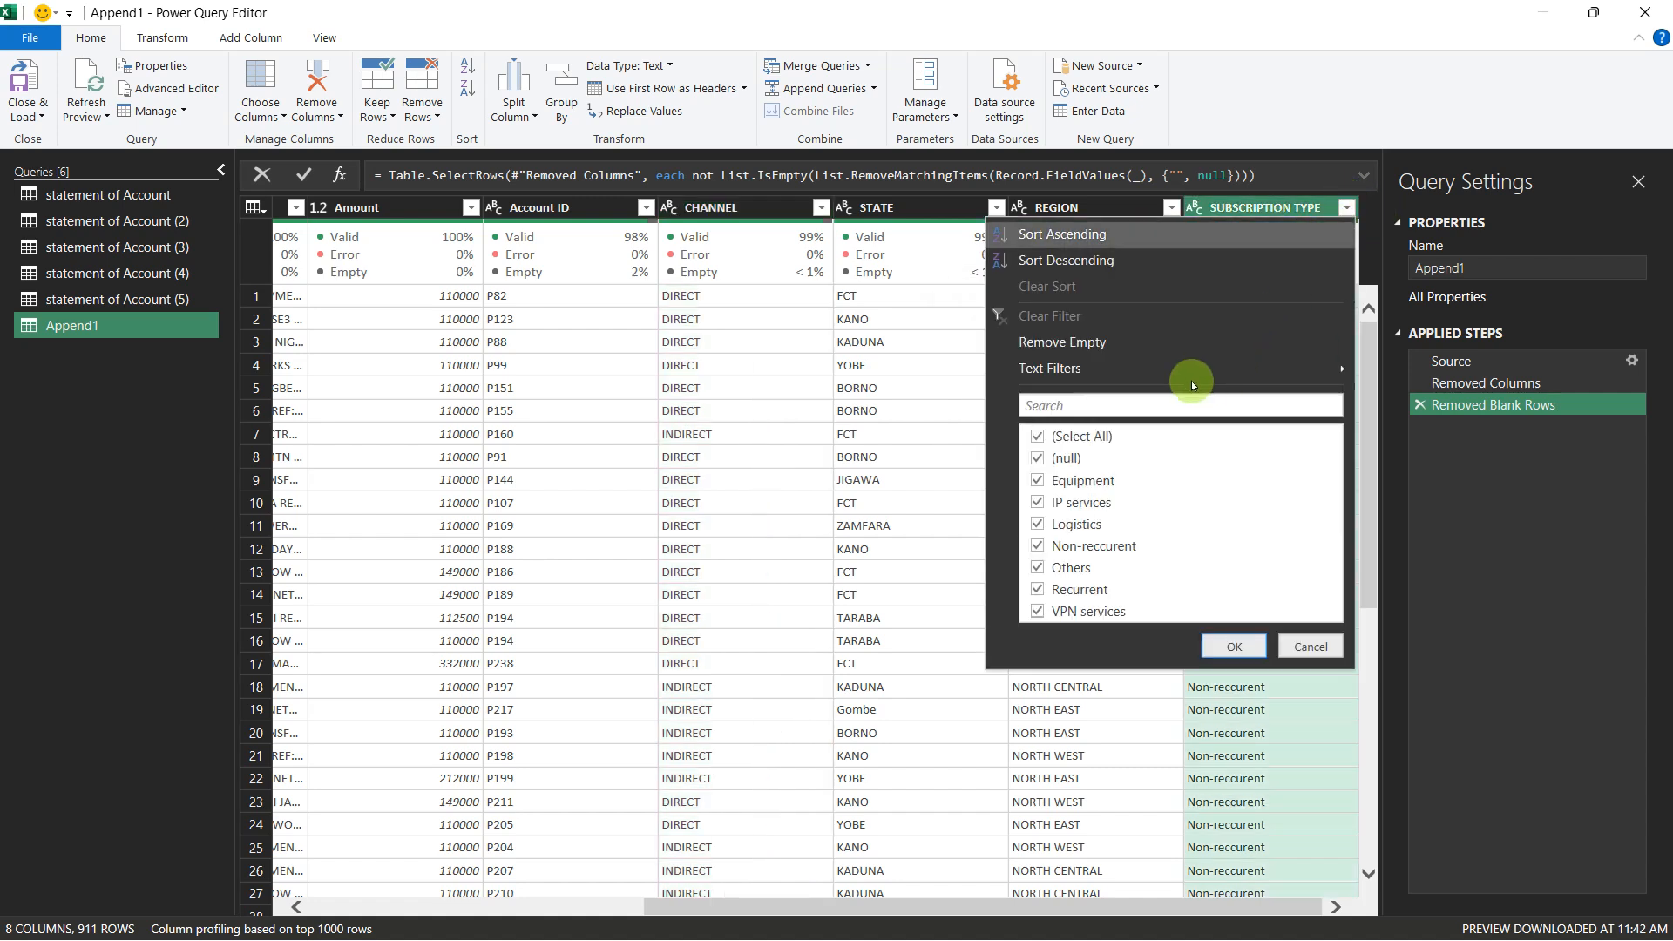
left_click(1037, 440)
left_click(1037, 458)
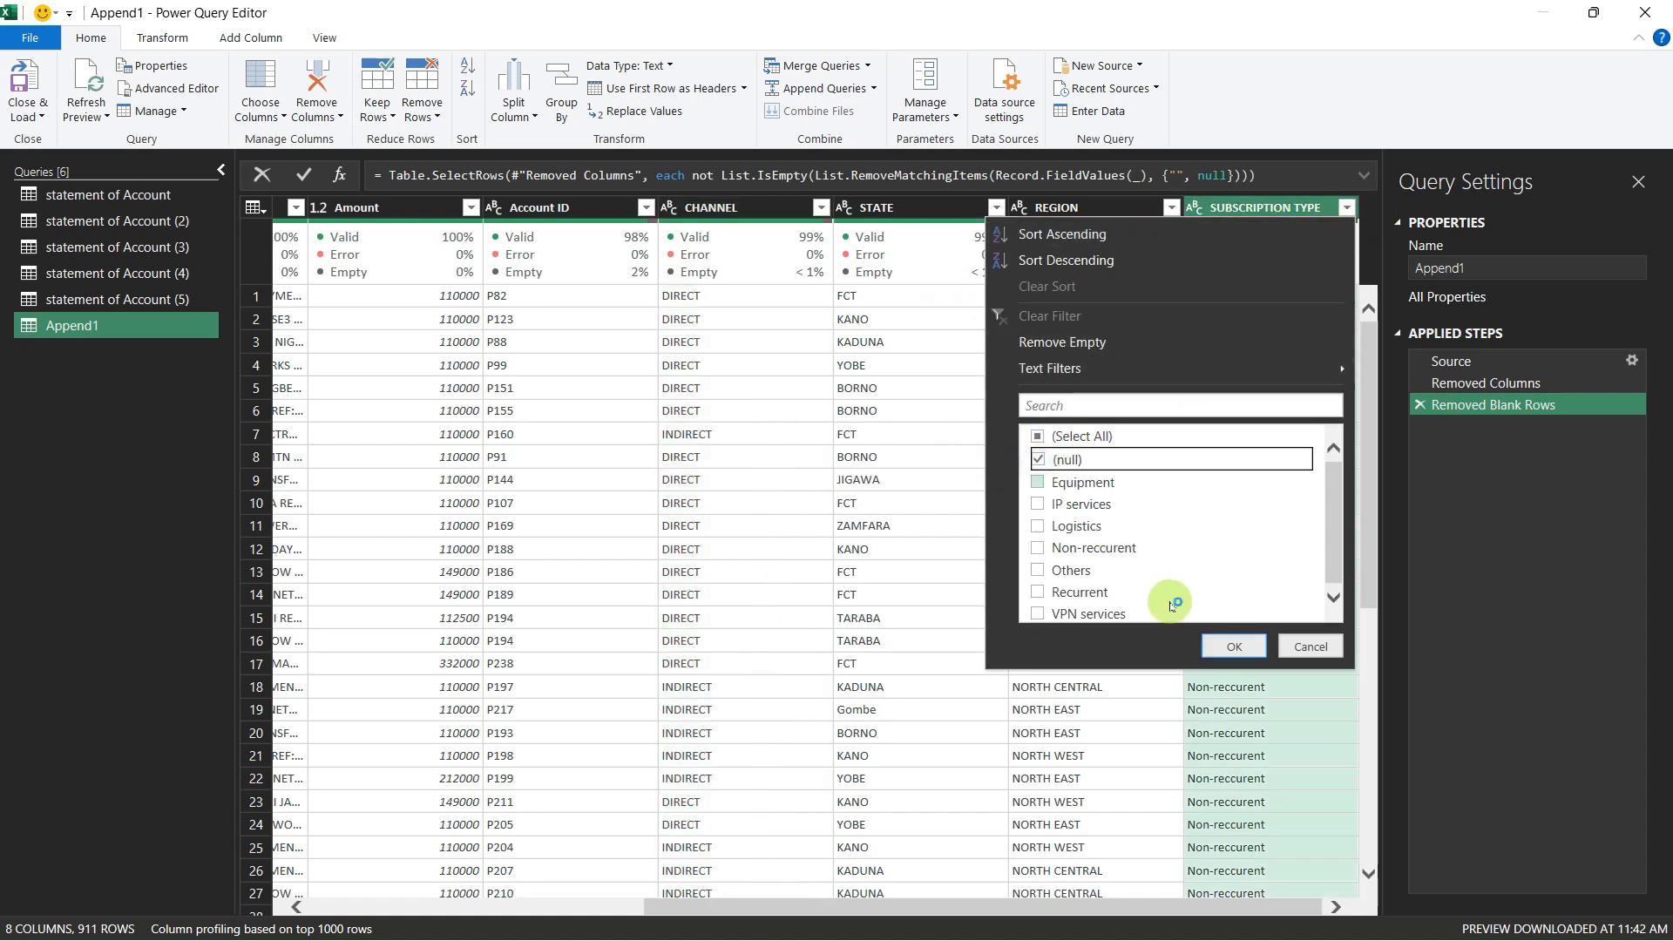
left_click(1211, 636)
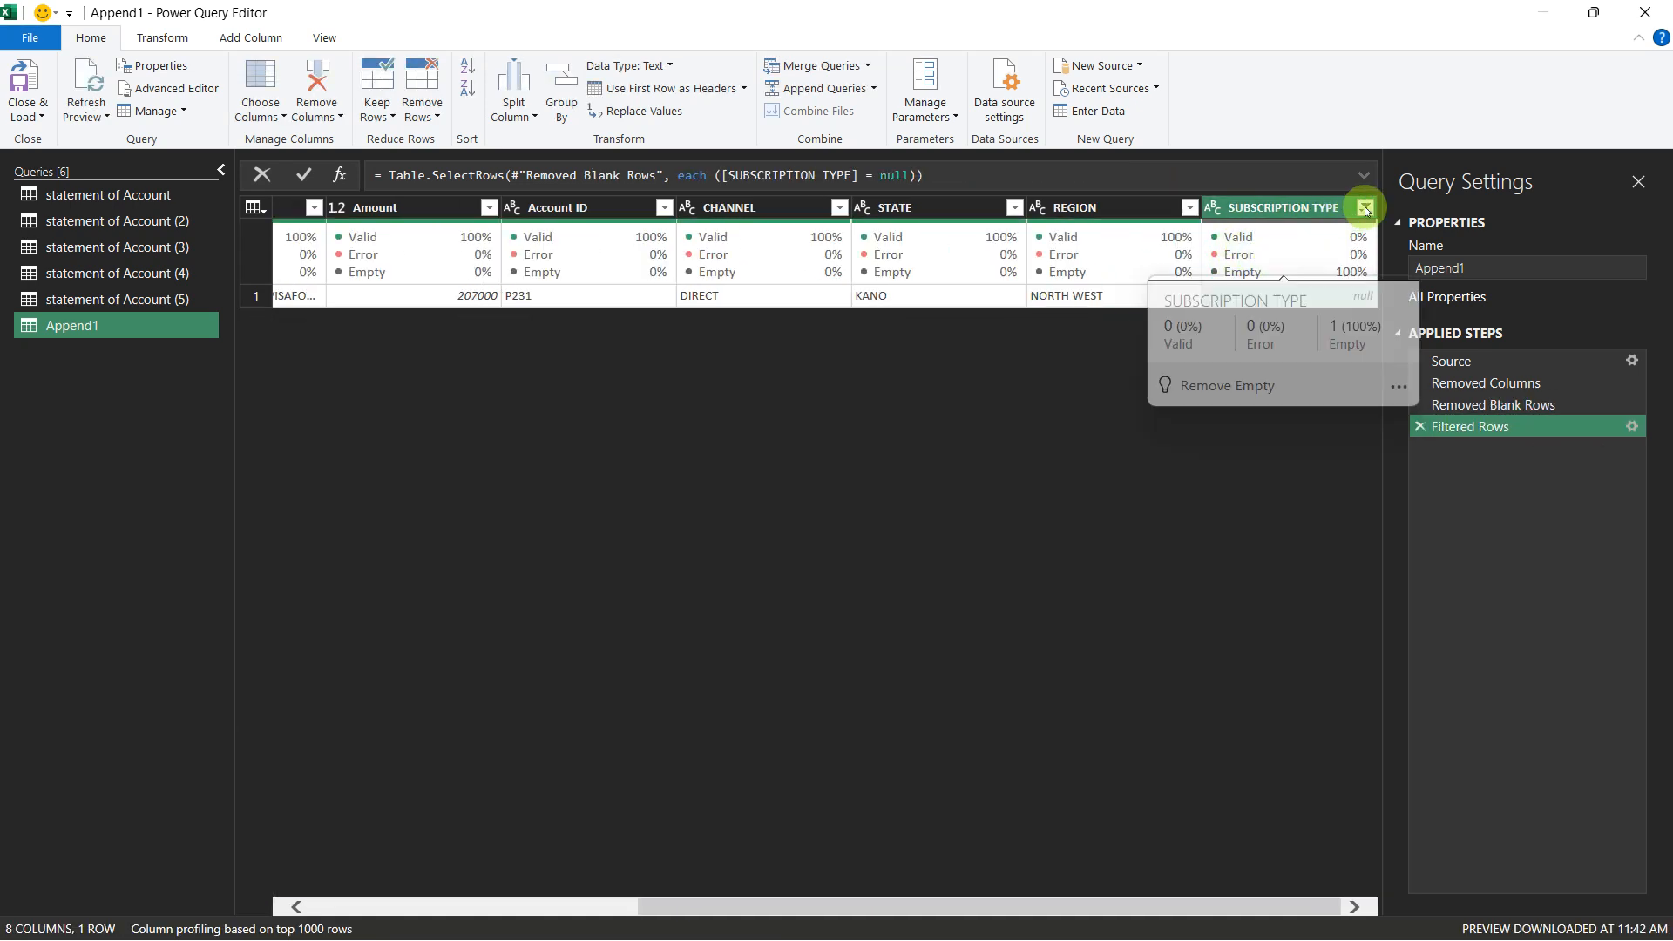
left_click_drag(1008, 904, 1187, 901)
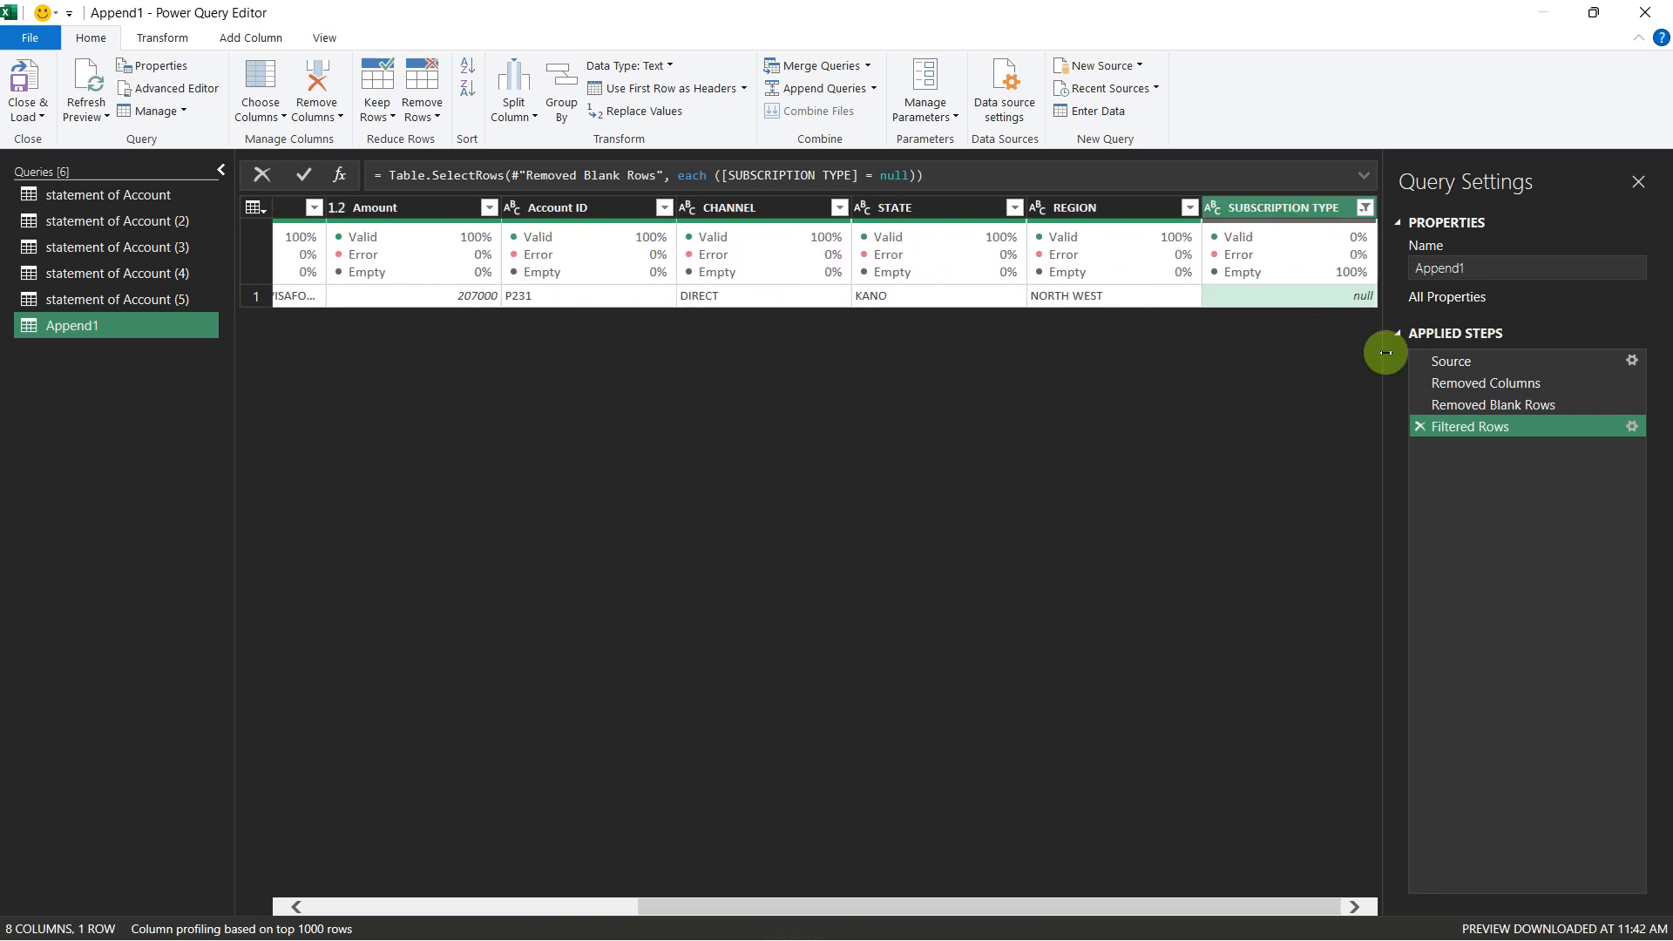
left_click(1417, 427)
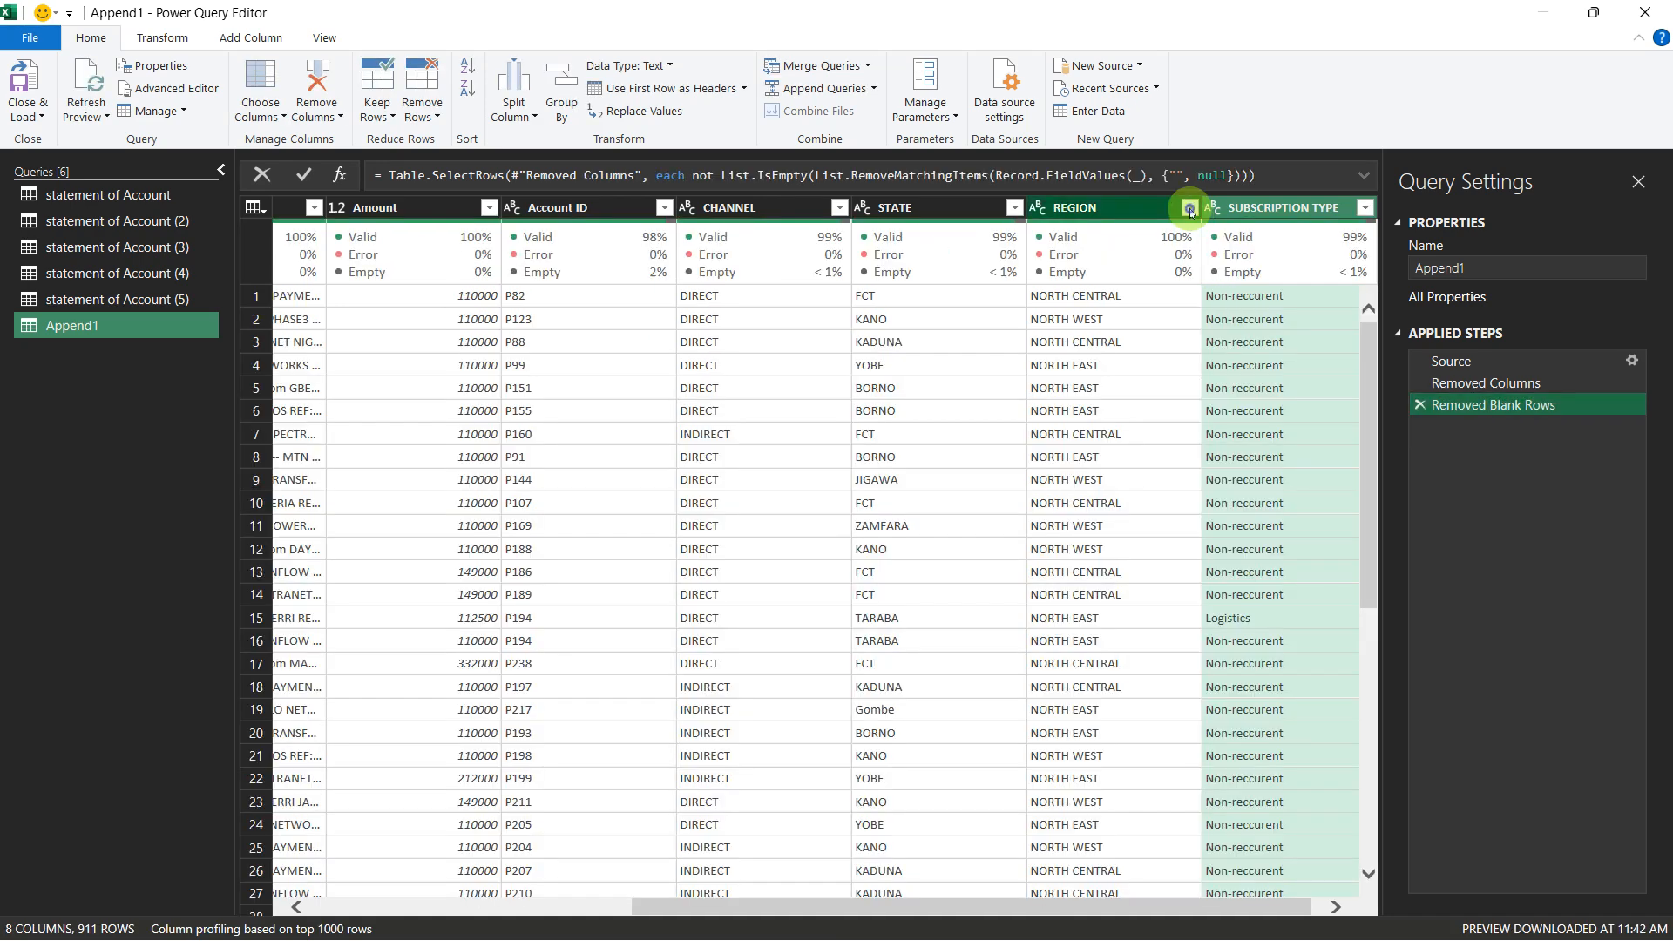
Step: Check the REGION column's filter values for nulls, and inspect the rows with a null STATE through a temporary filter, clearing it at the end
left_click(1189, 207)
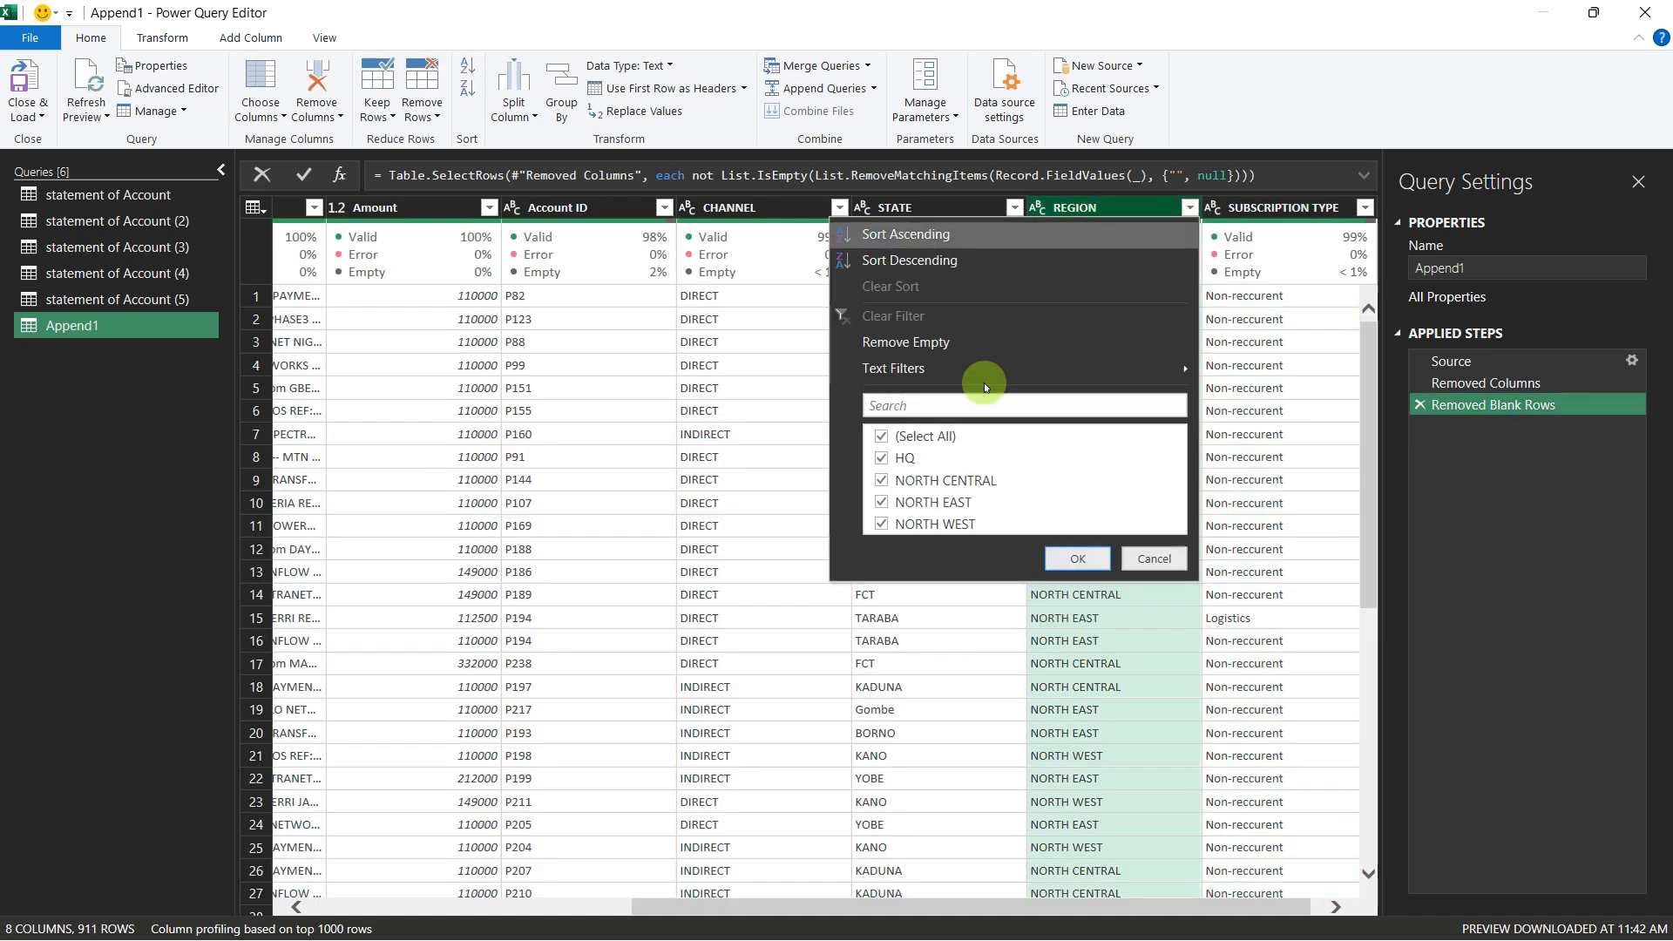
left_click(1153, 558)
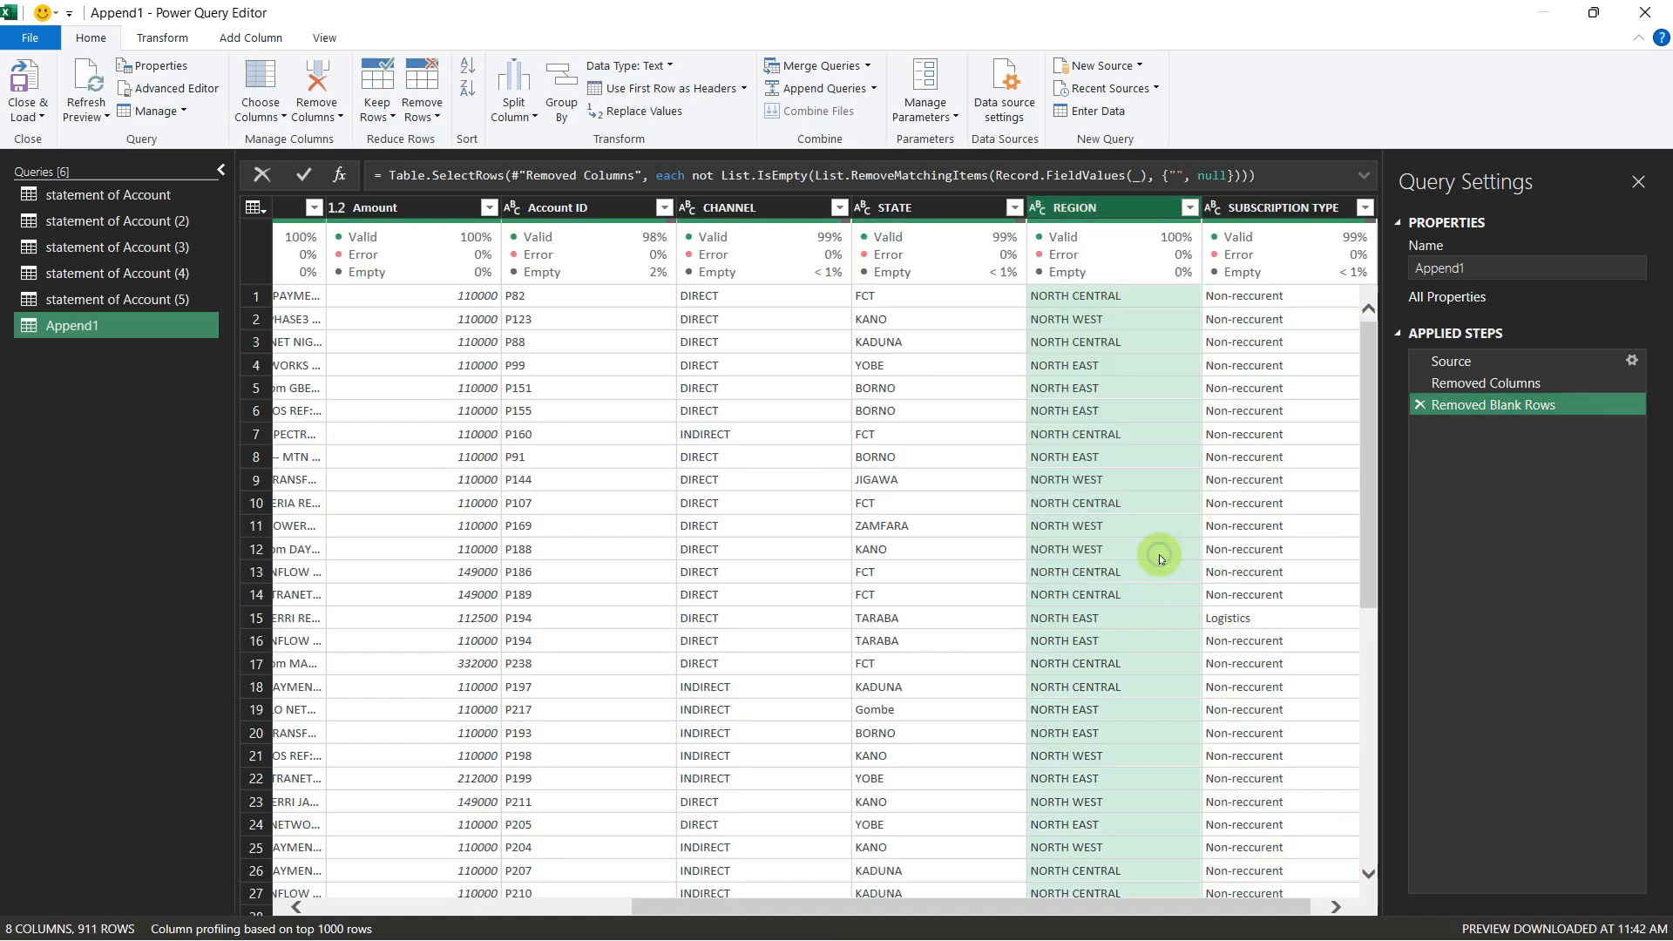
left_click(1014, 207)
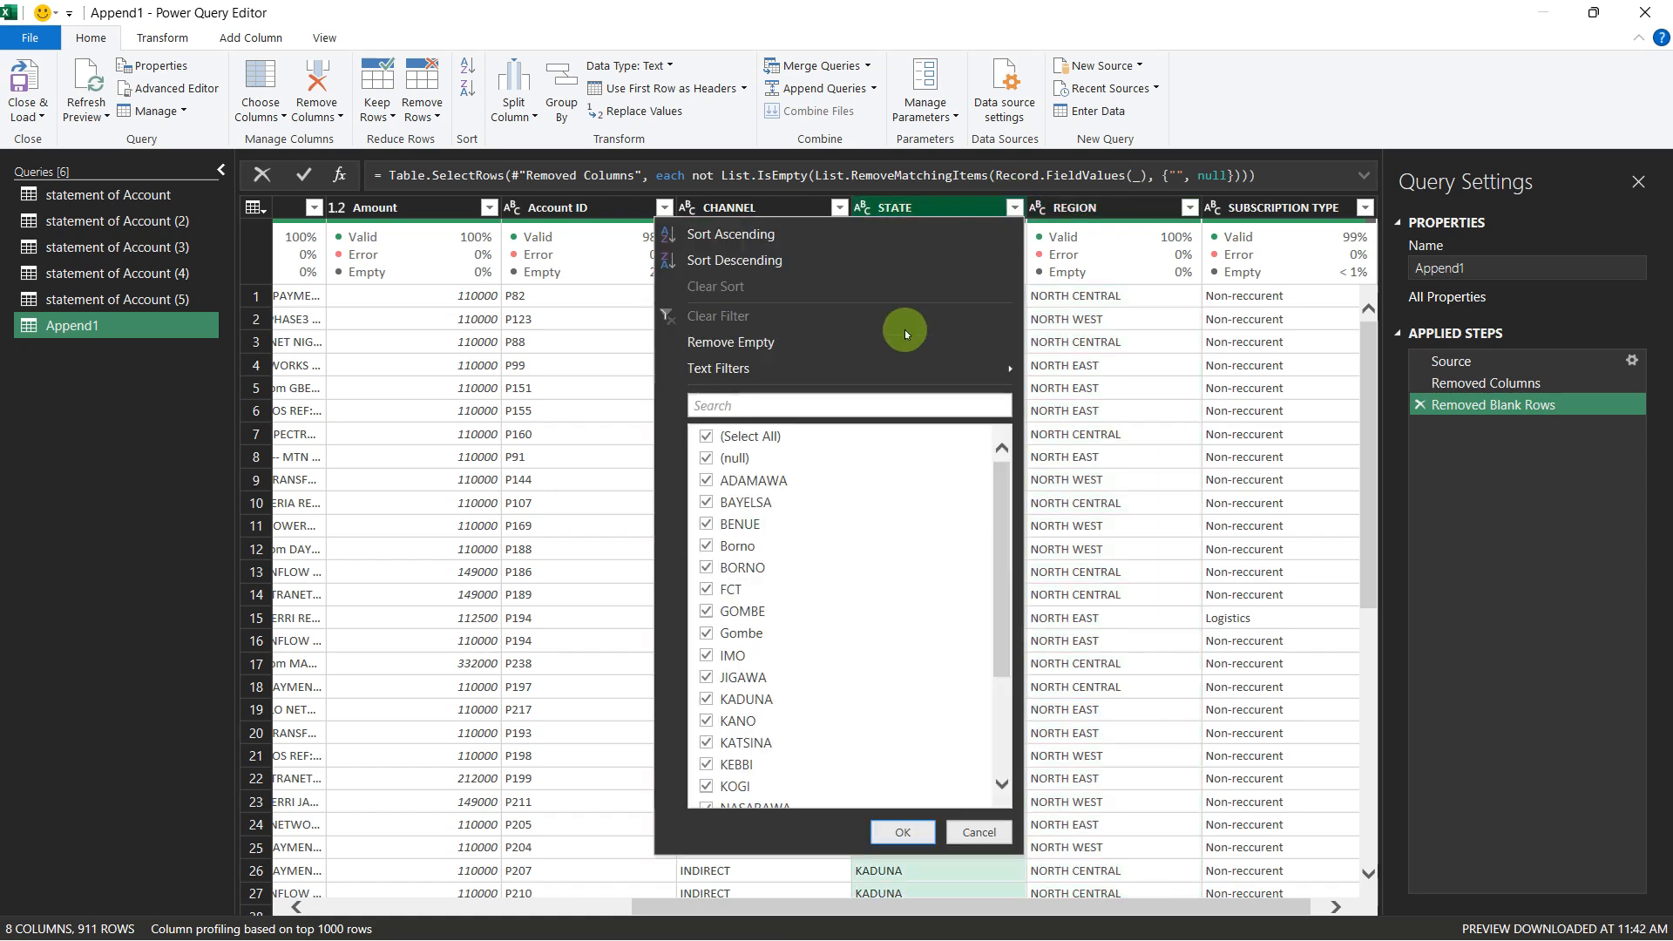
left_click(706, 437)
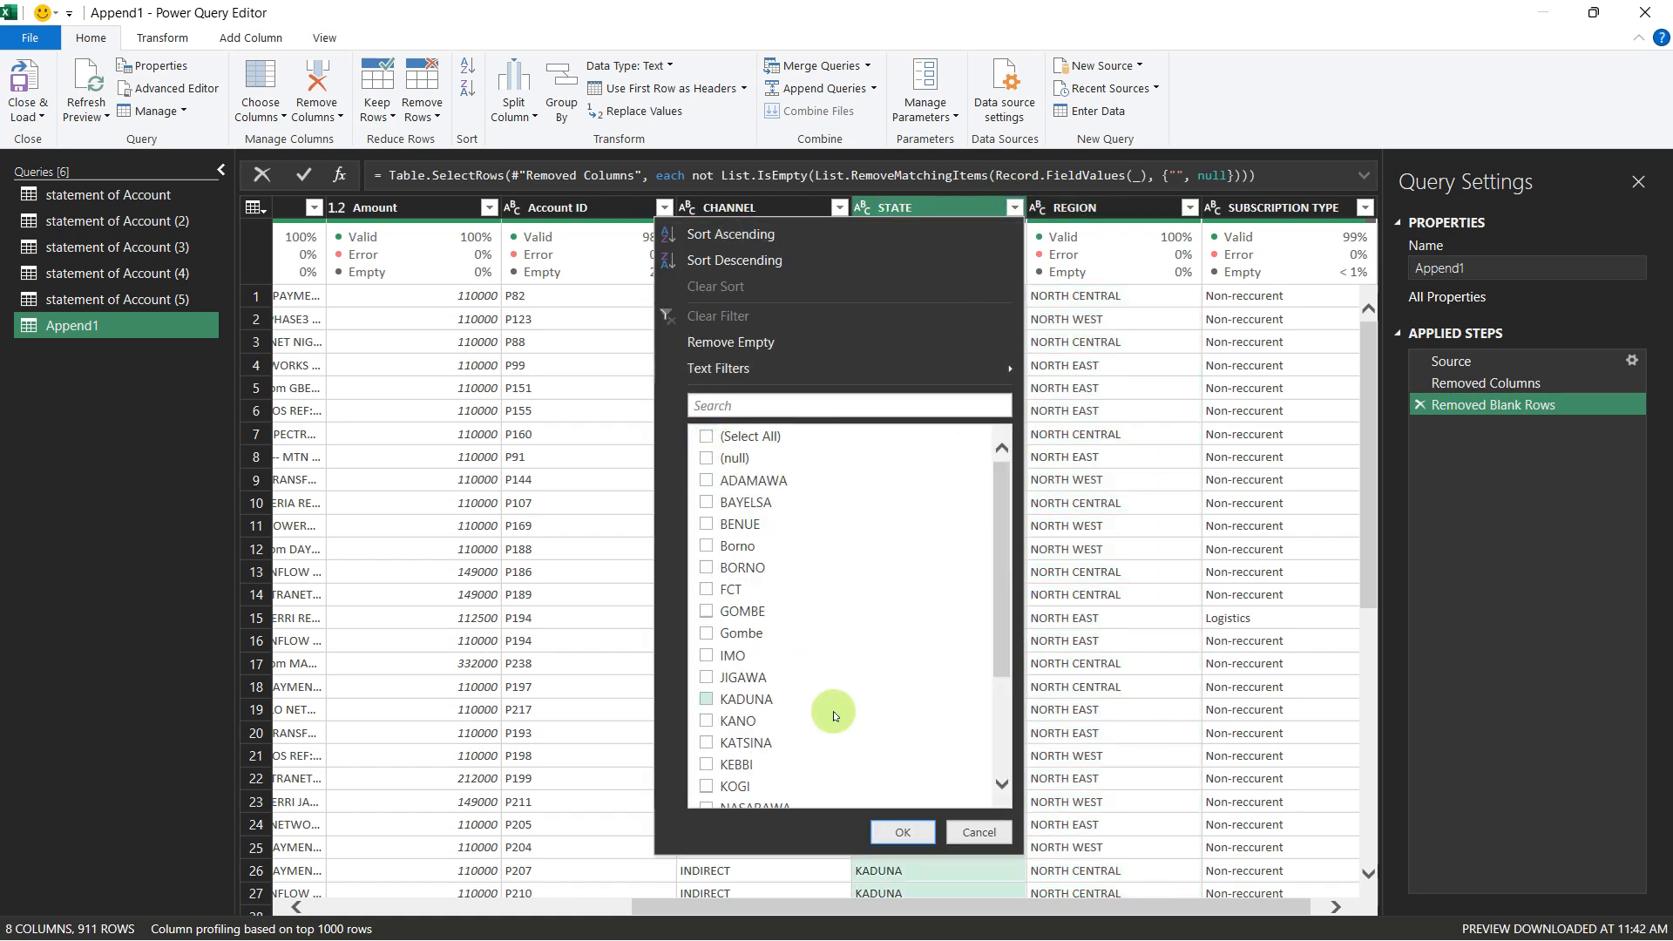
left_click(705, 459)
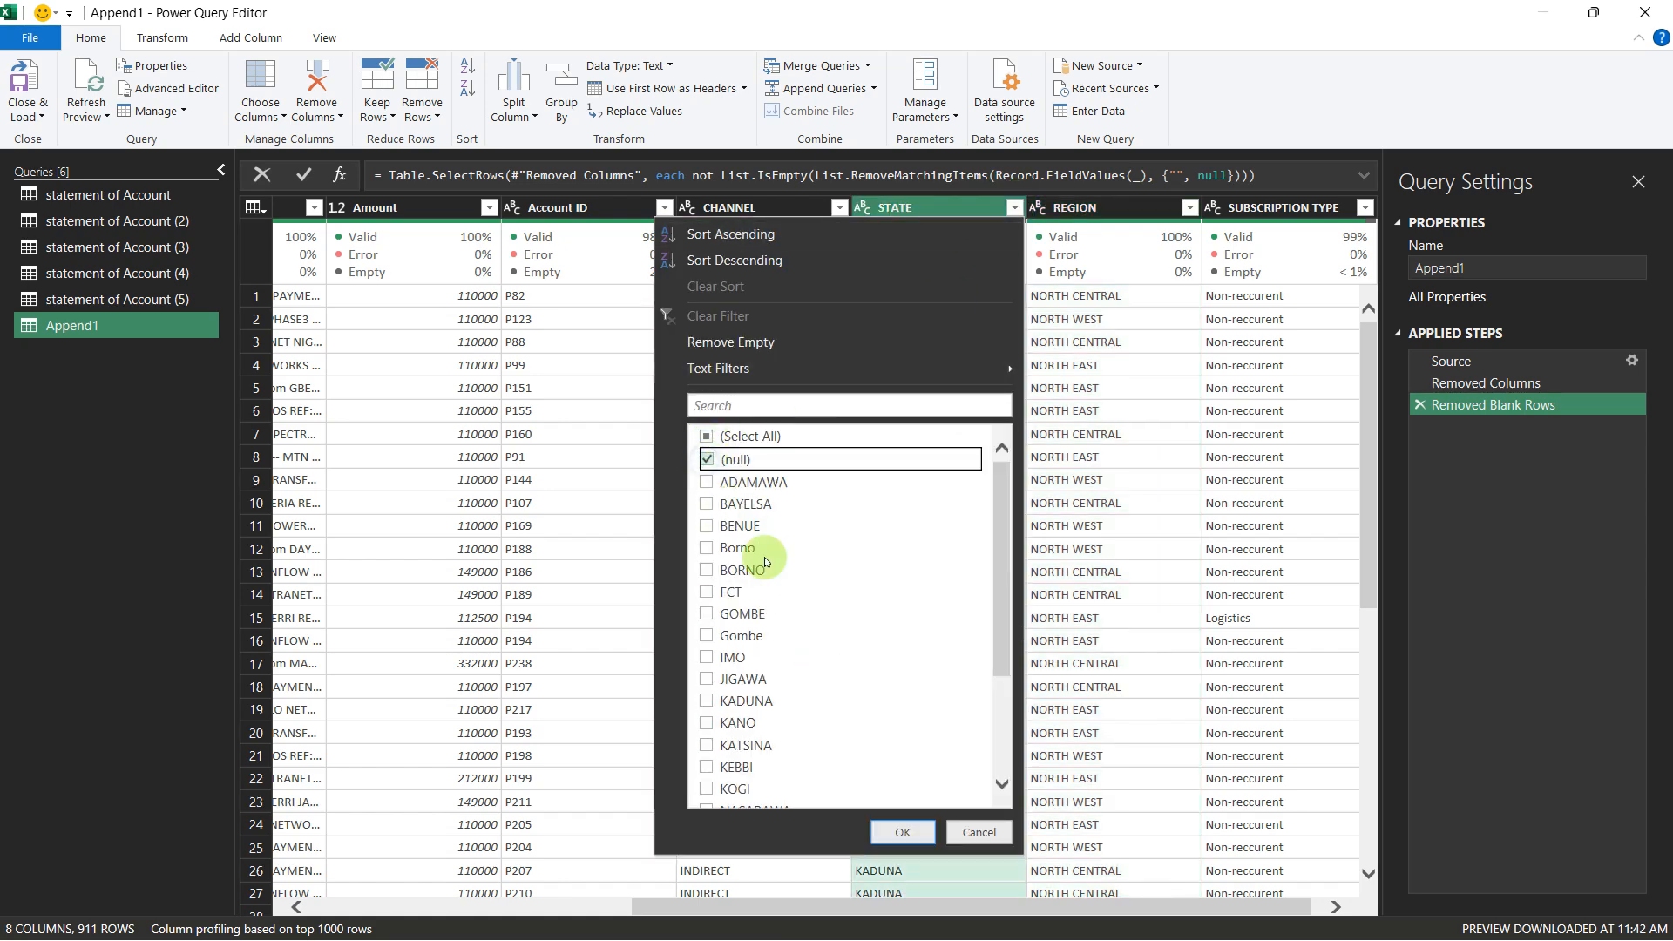
left_click(911, 829)
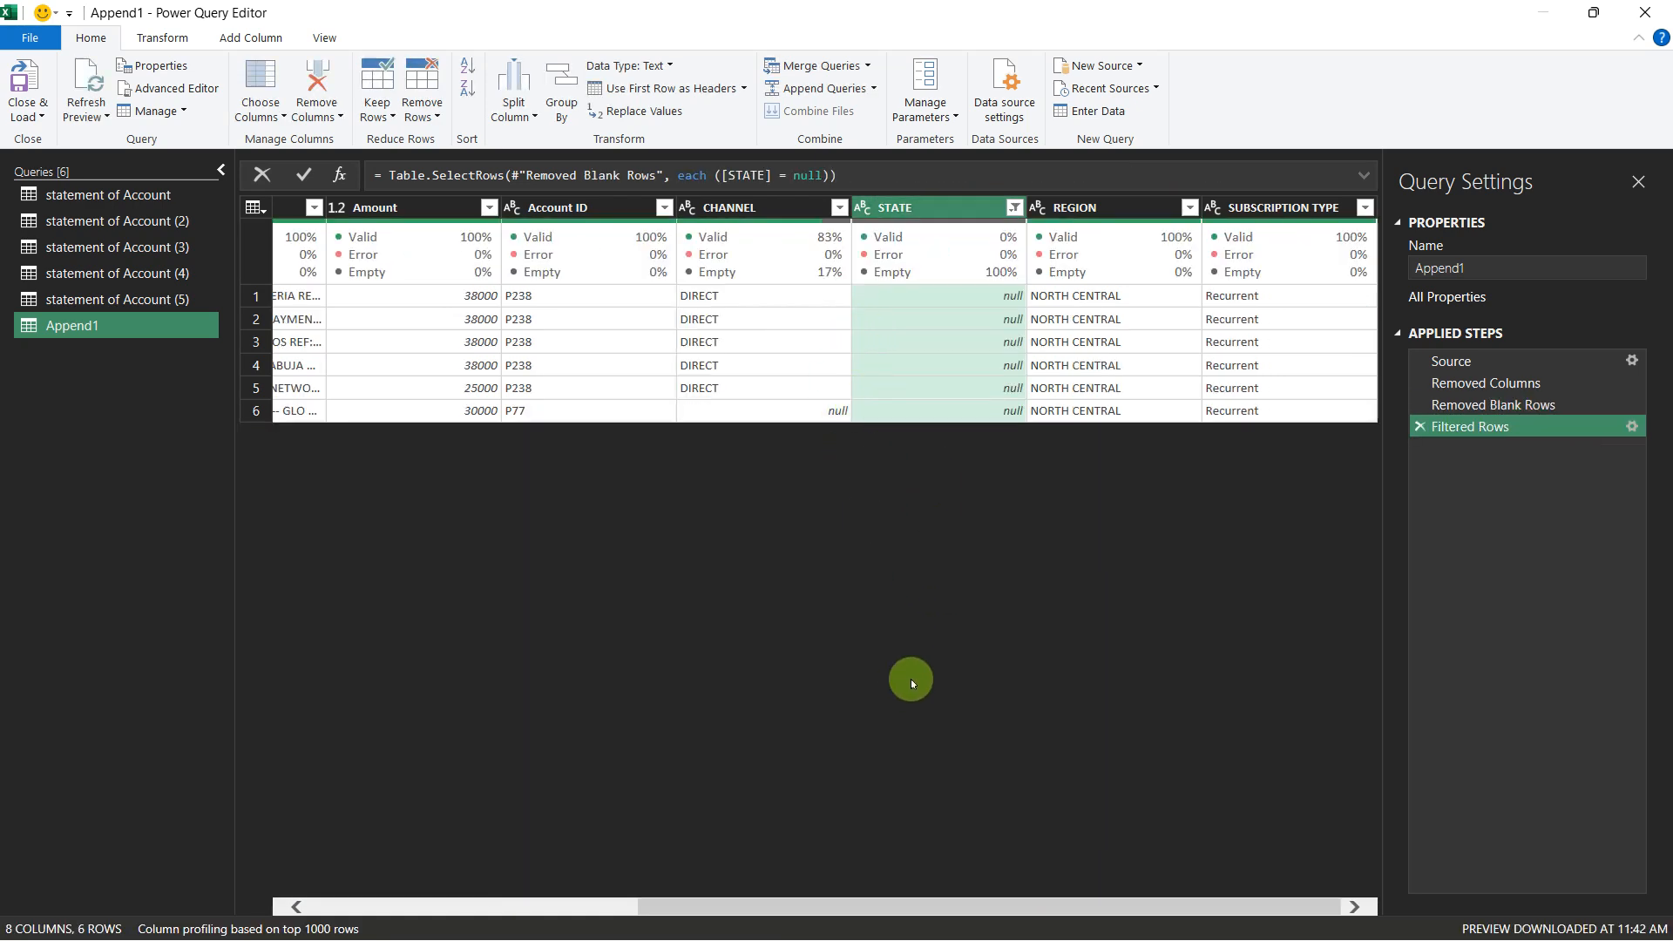
left_click_drag(877, 907, 1250, 932)
left_click(838, 207)
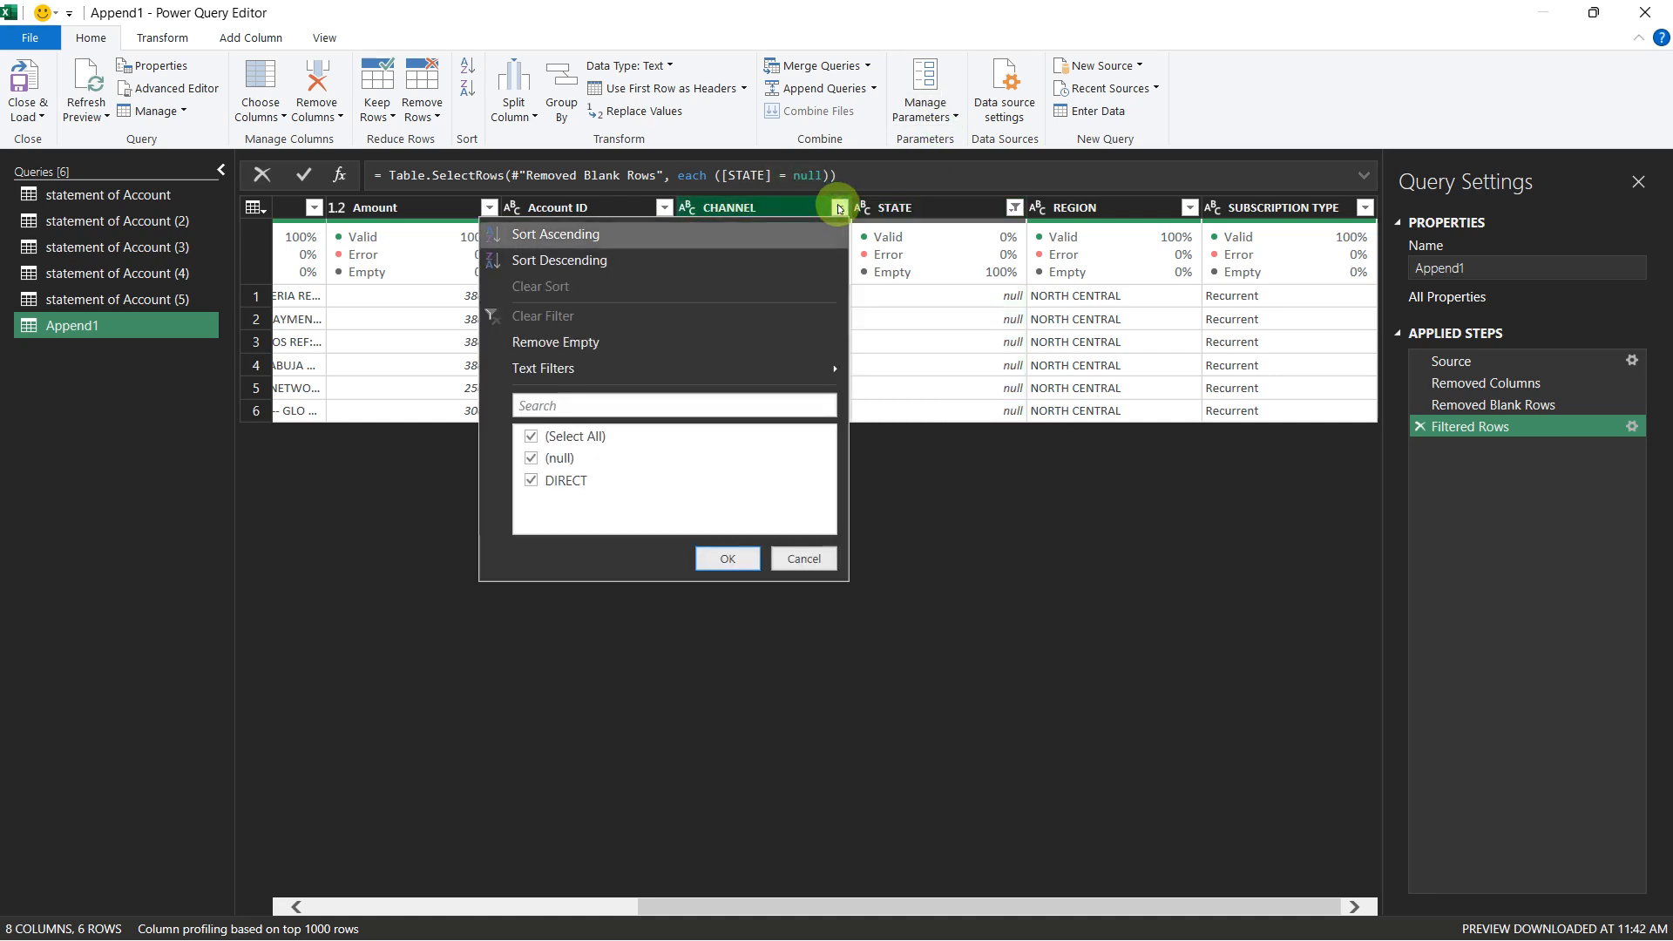
left_click(837, 207)
left_click(1011, 207)
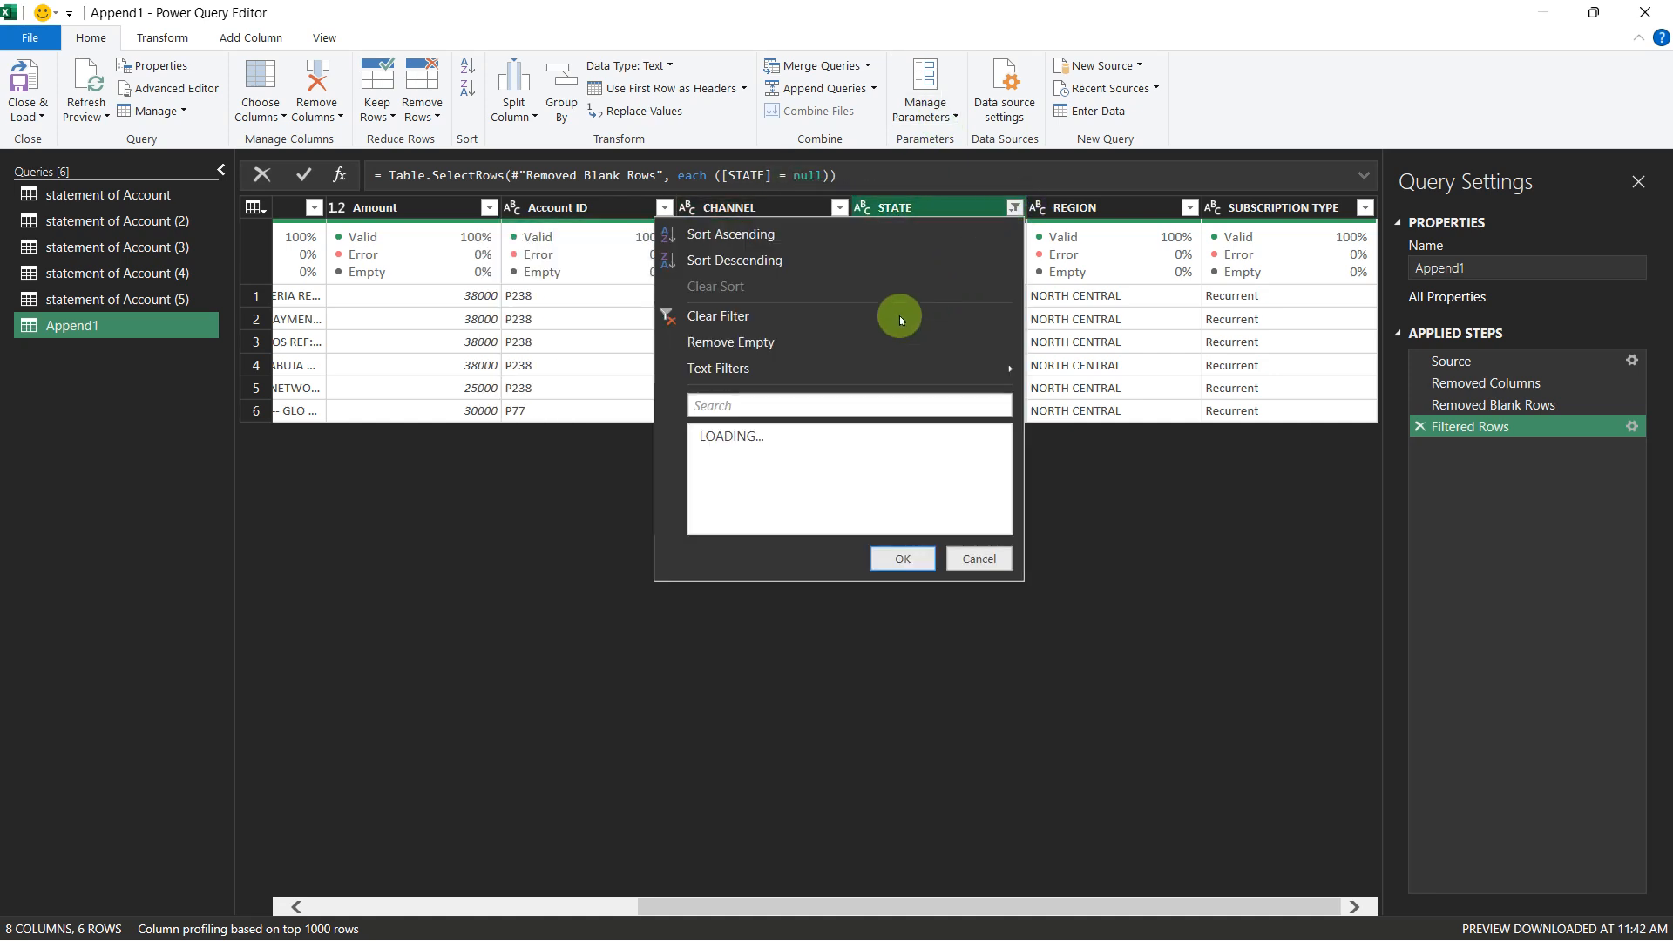
left_click(719, 316)
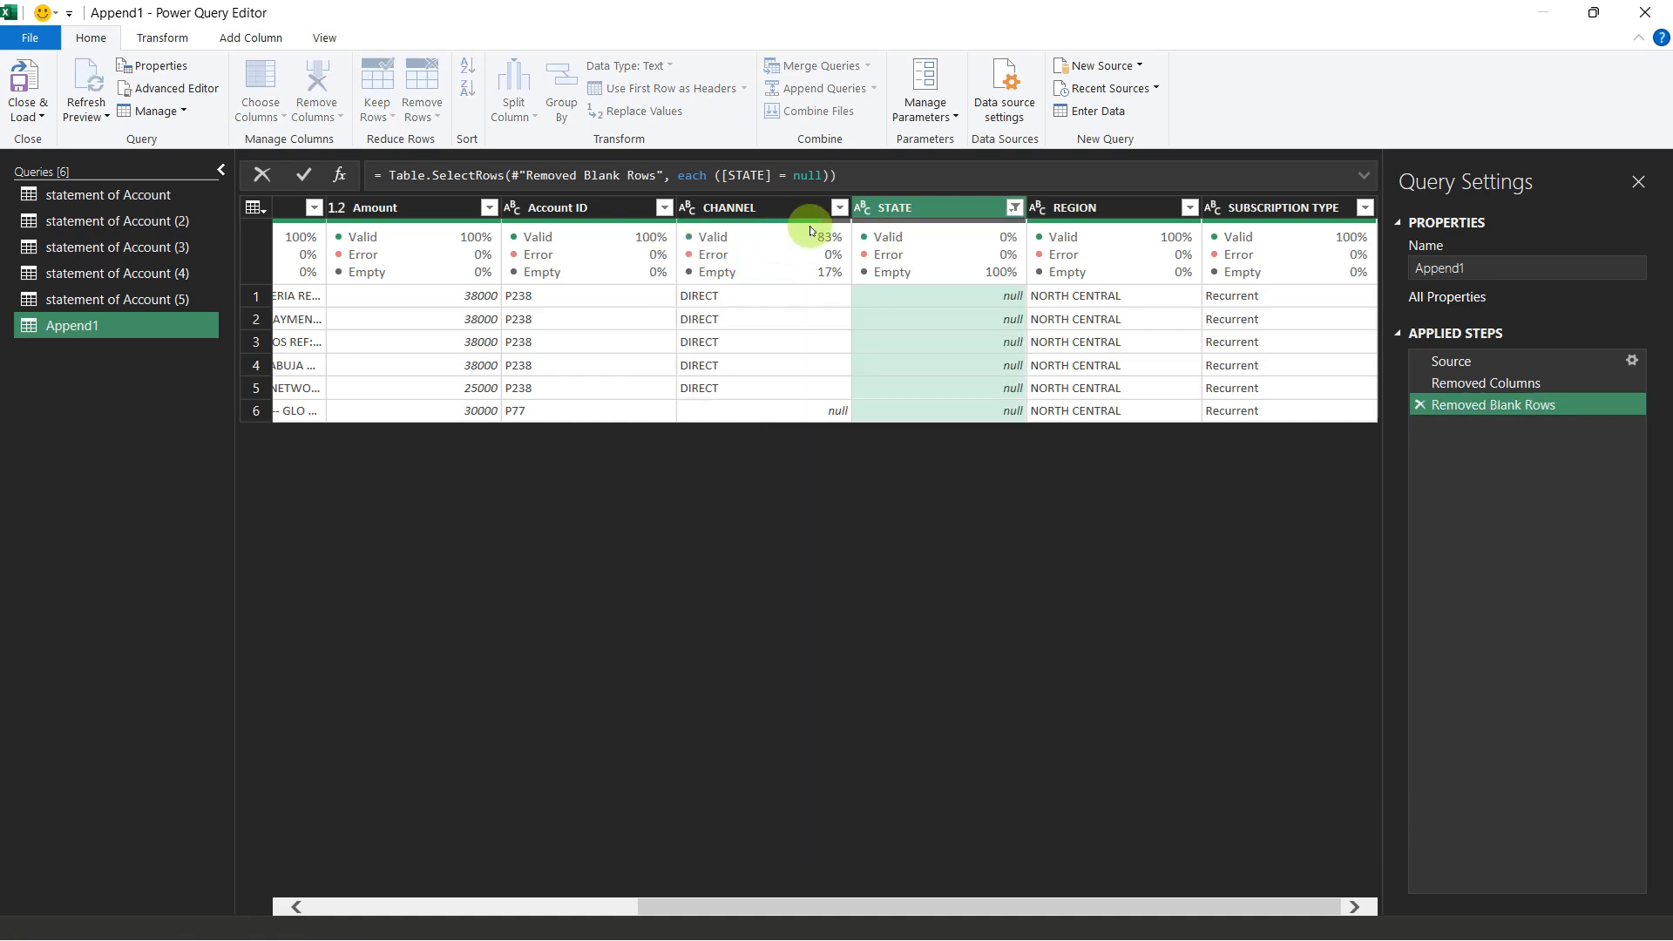
Step: Filter the CHANNEL column to (null) only, inspect the other fields of those rows, and clear the filter again
left_click(838, 207)
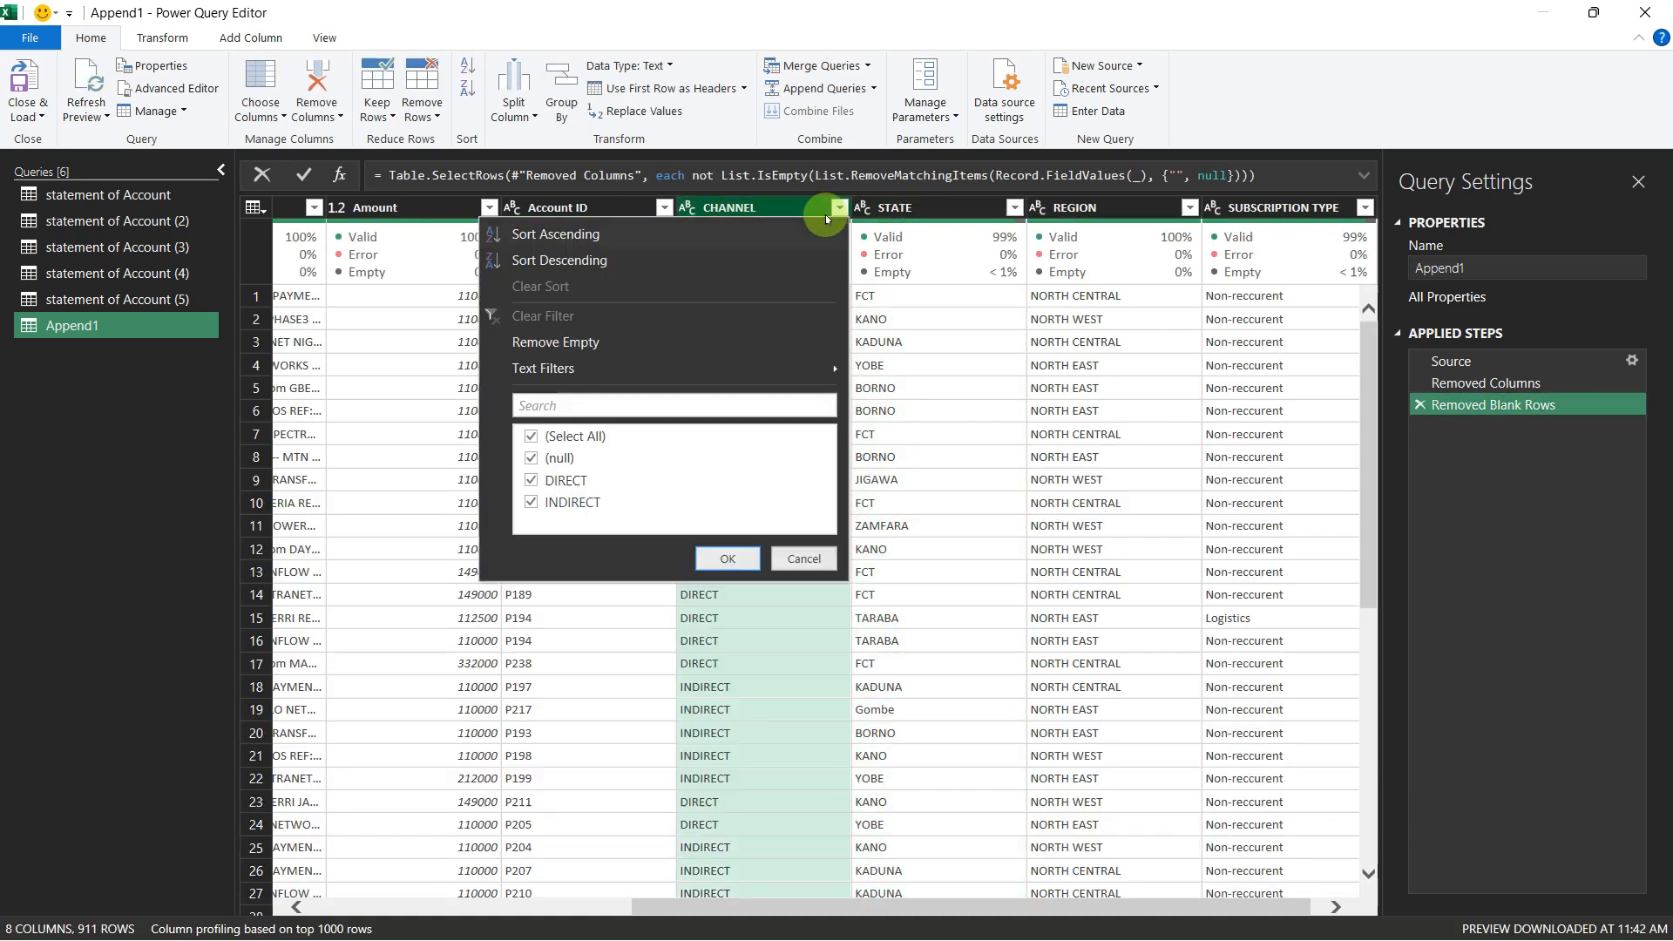
left_click(531, 436)
left_click(535, 460)
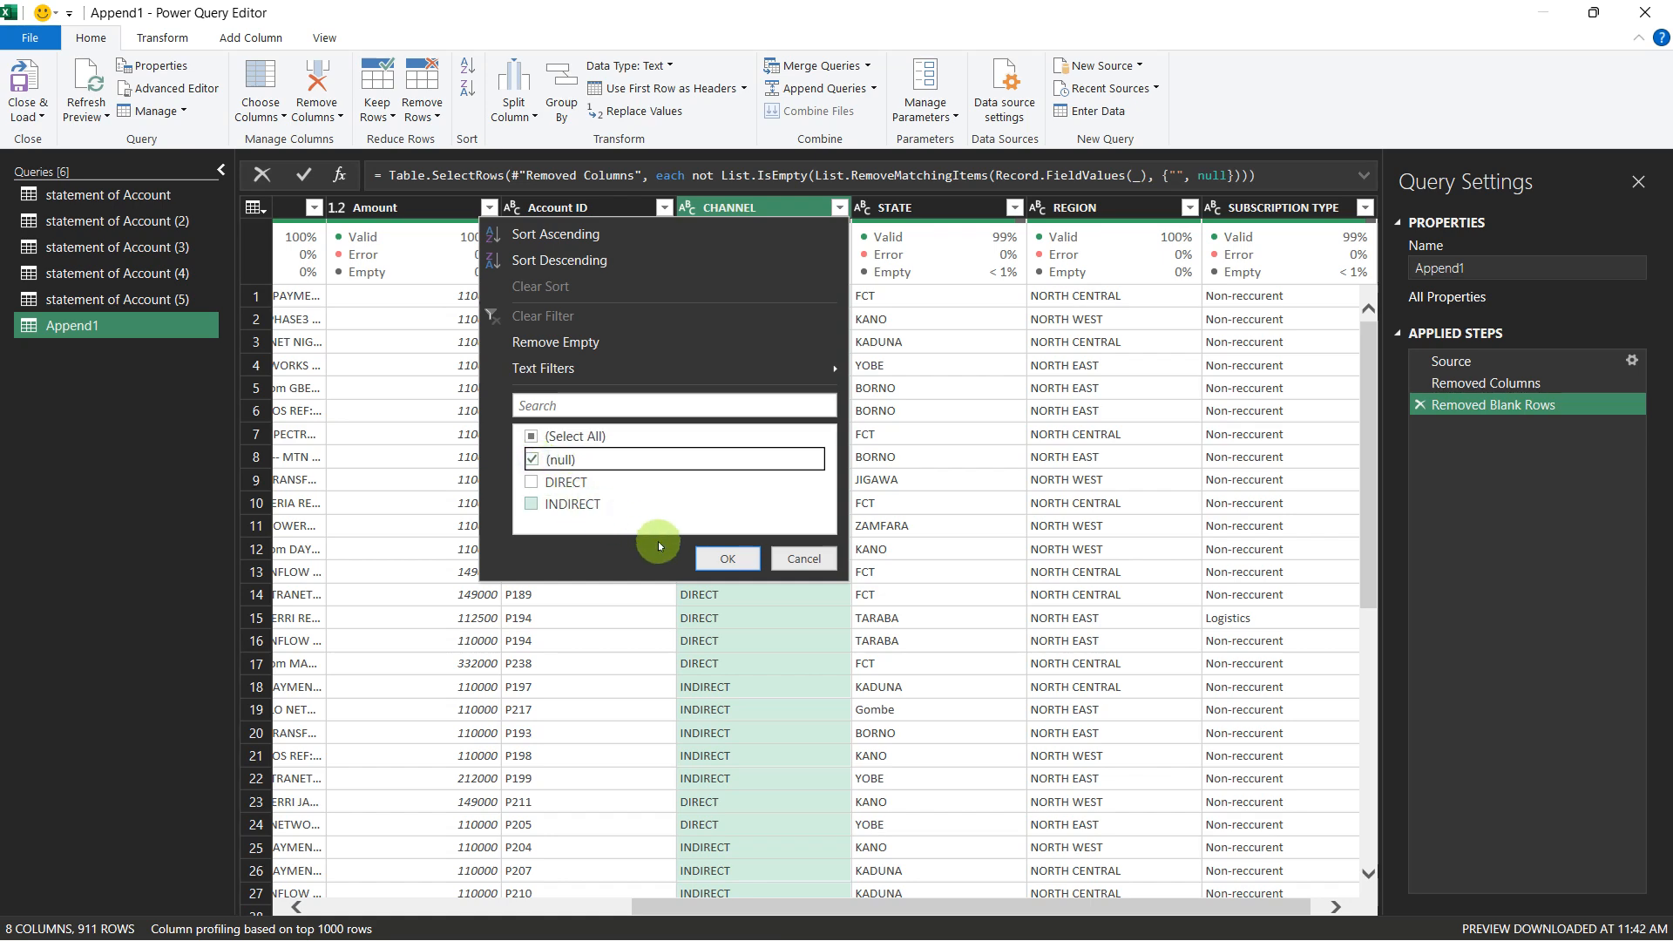
left_click(727, 561)
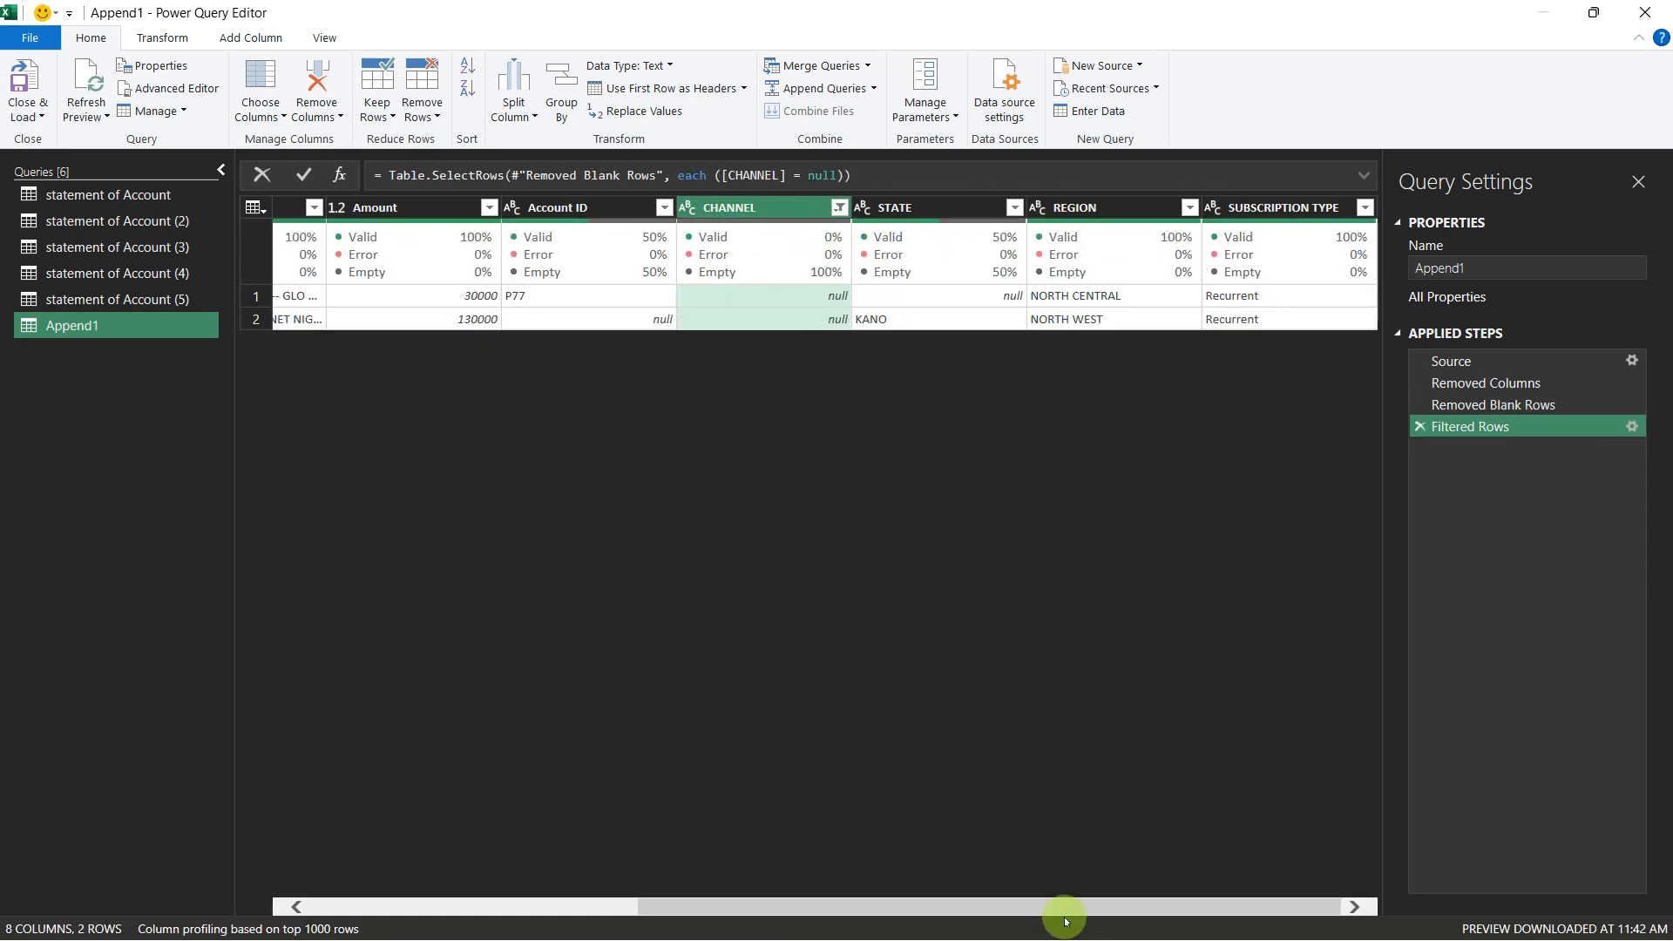
left_click_drag(1064, 911, 1232, 869)
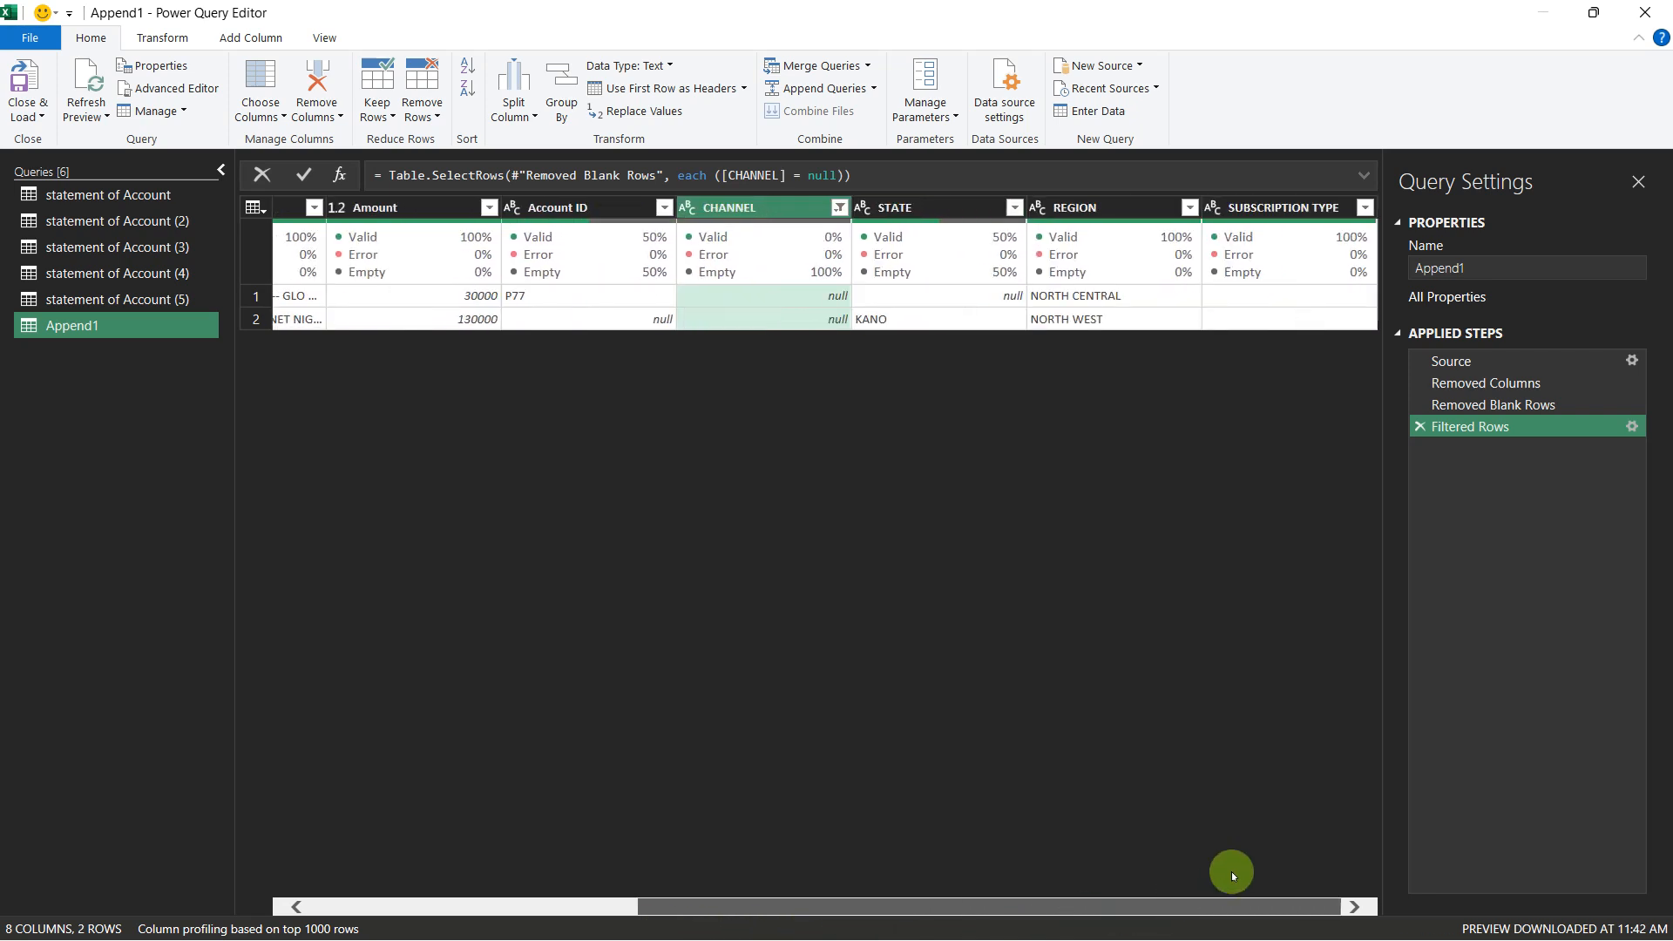
left_click(839, 207)
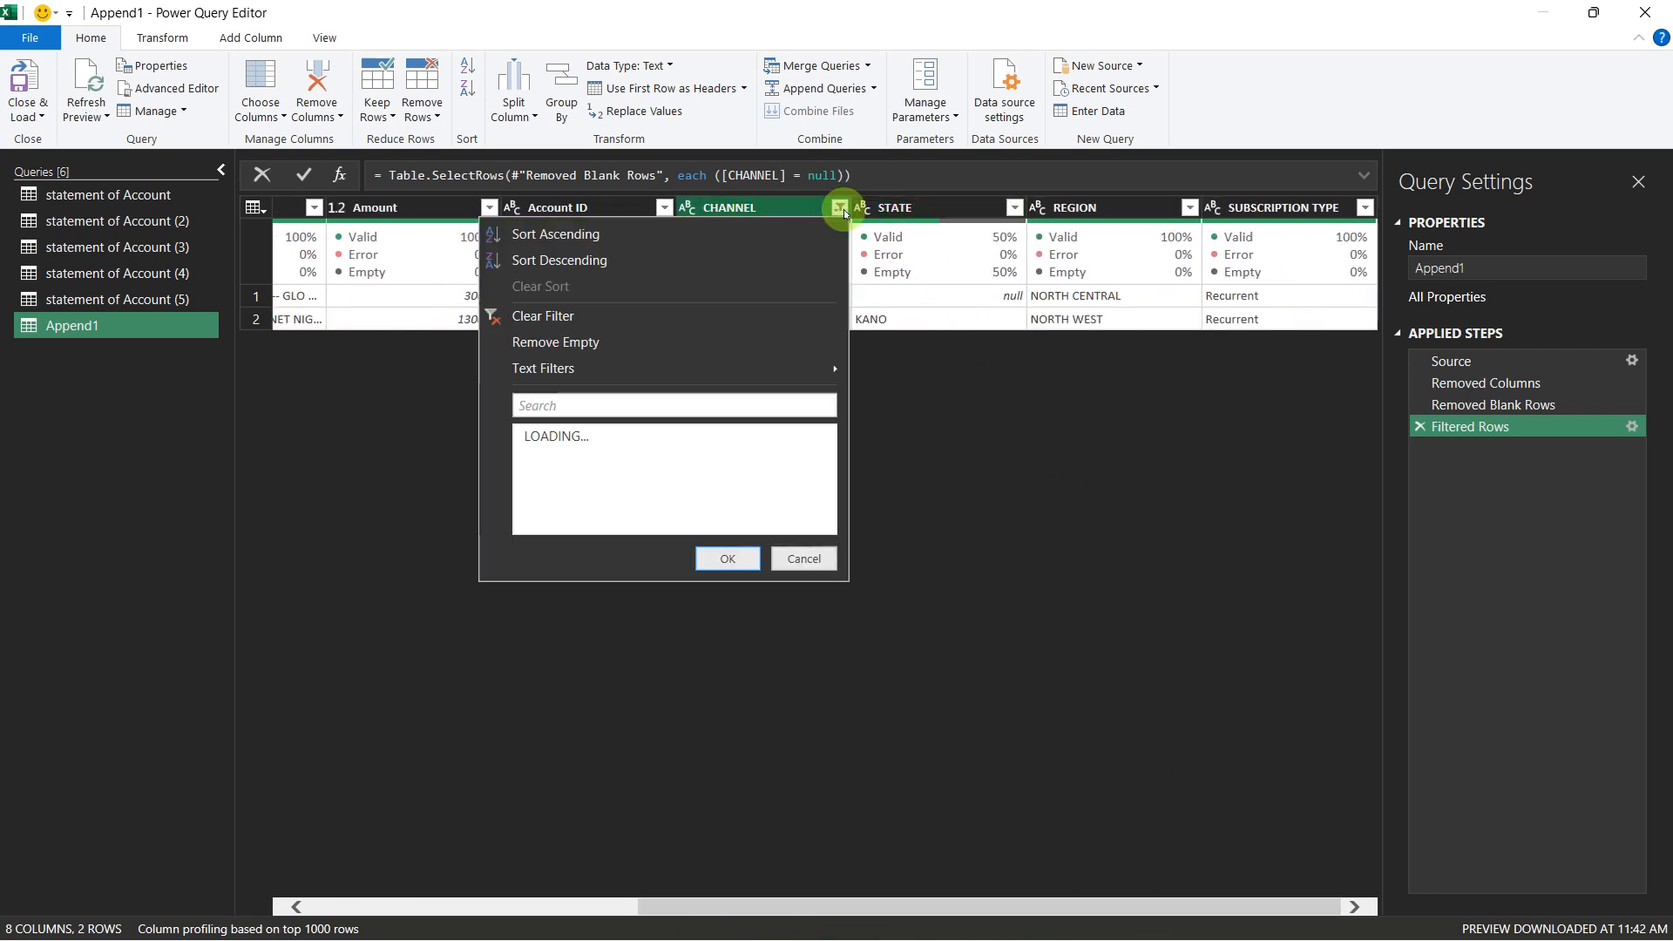
left_click(597, 313)
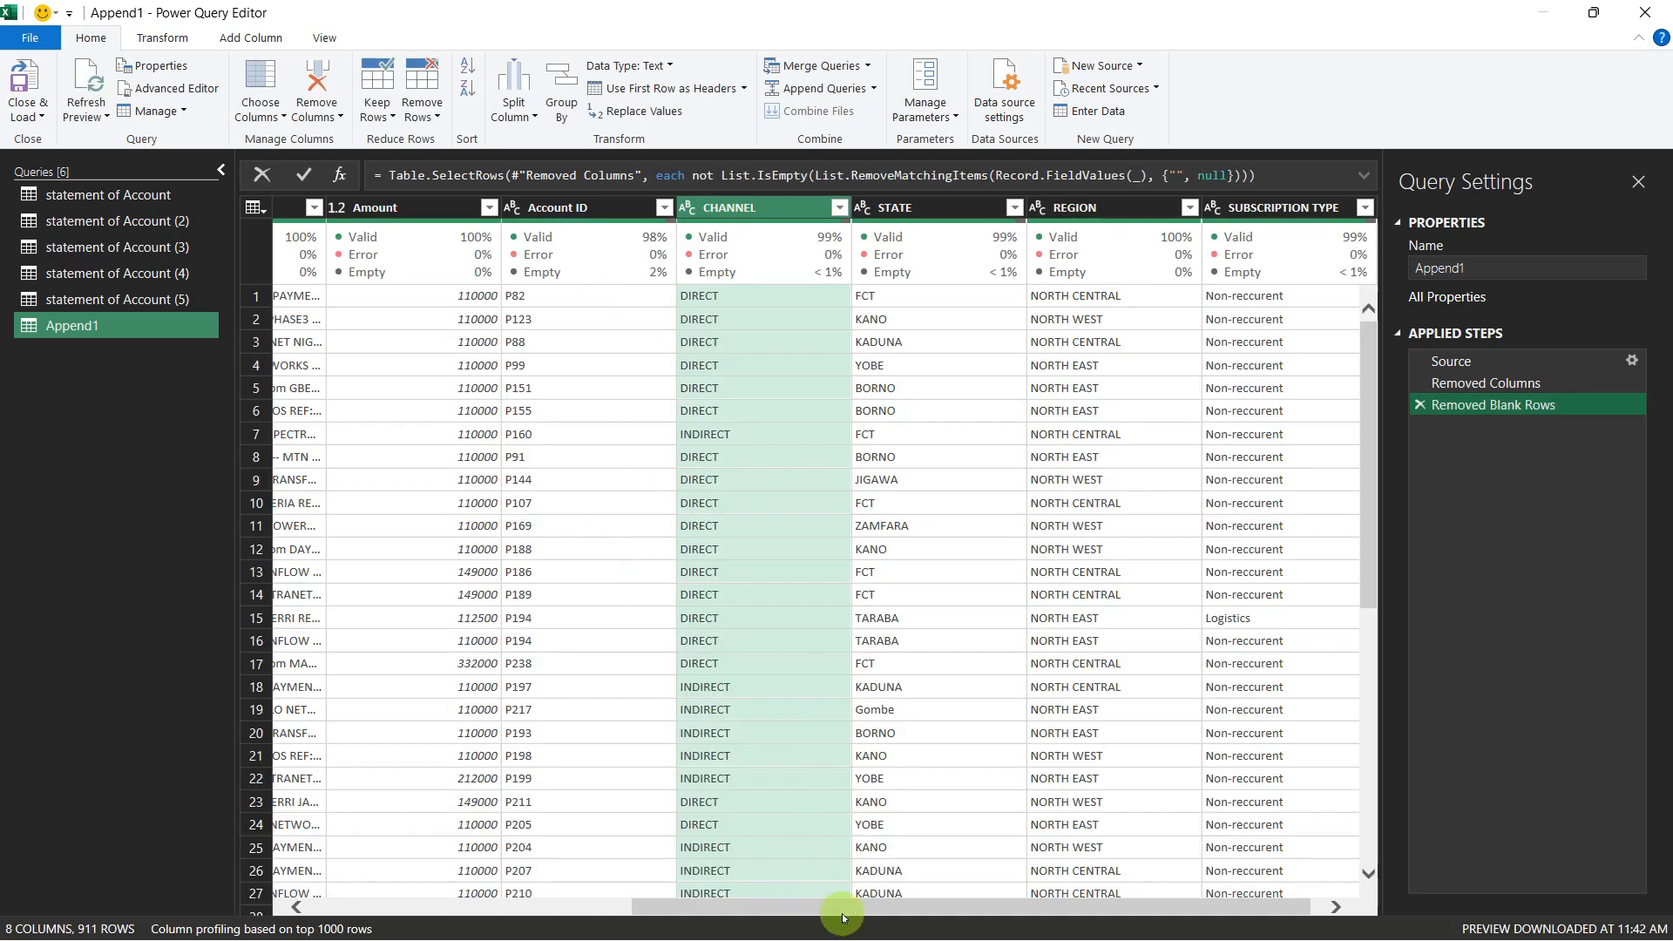
left_click_drag(840, 909, 928, 913)
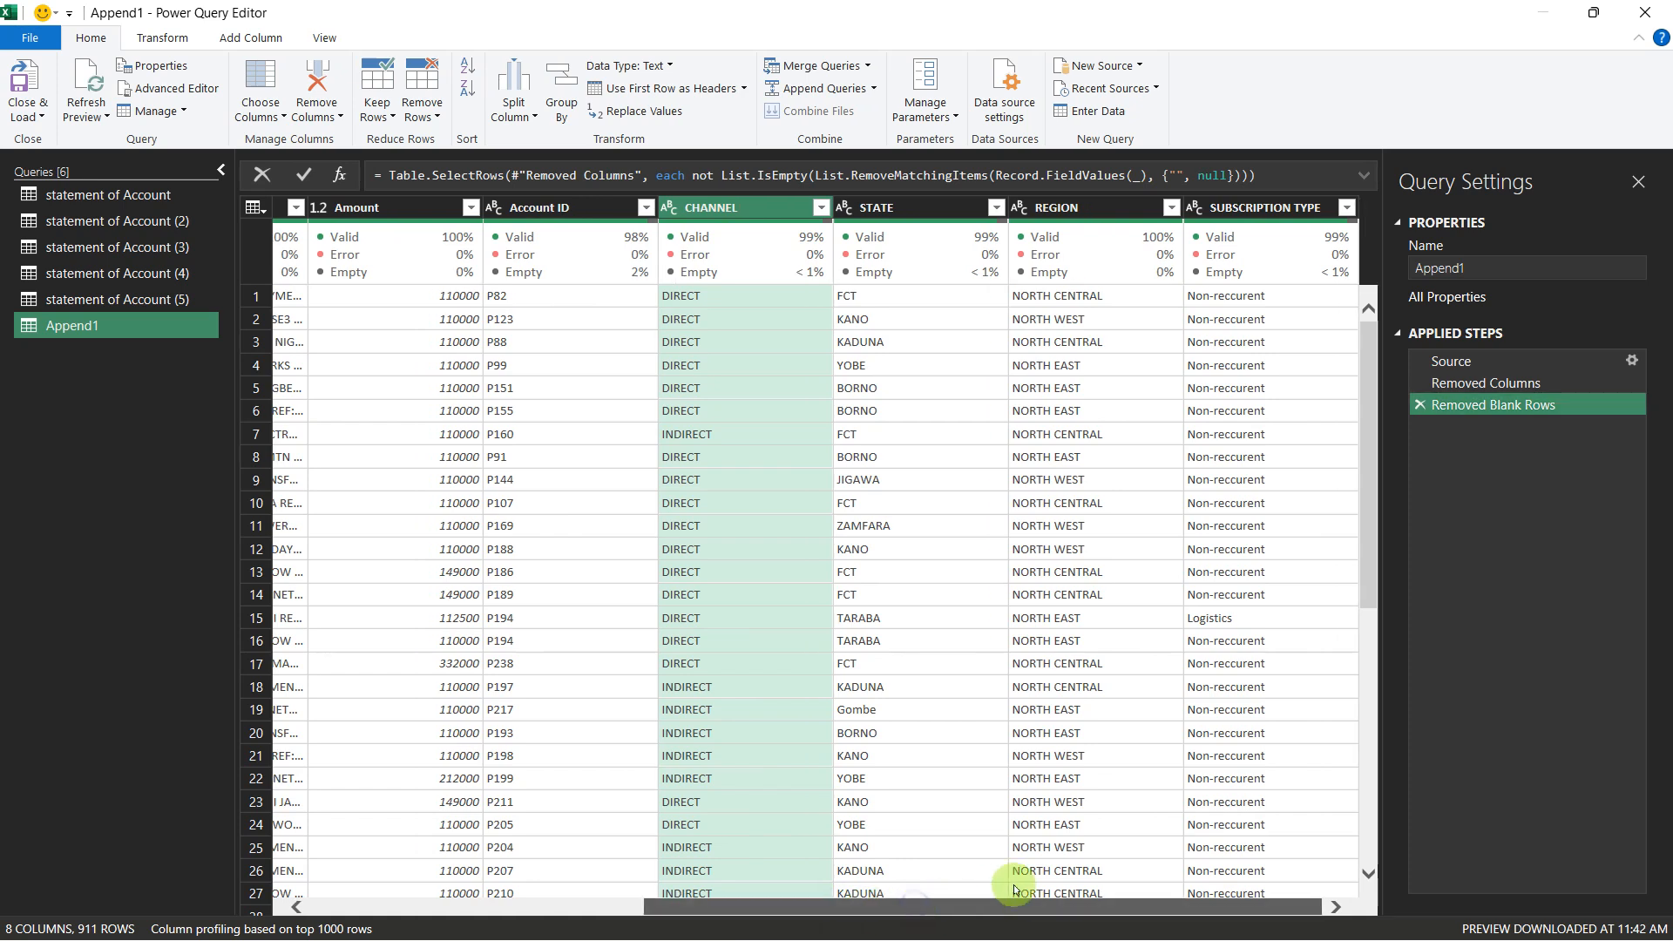